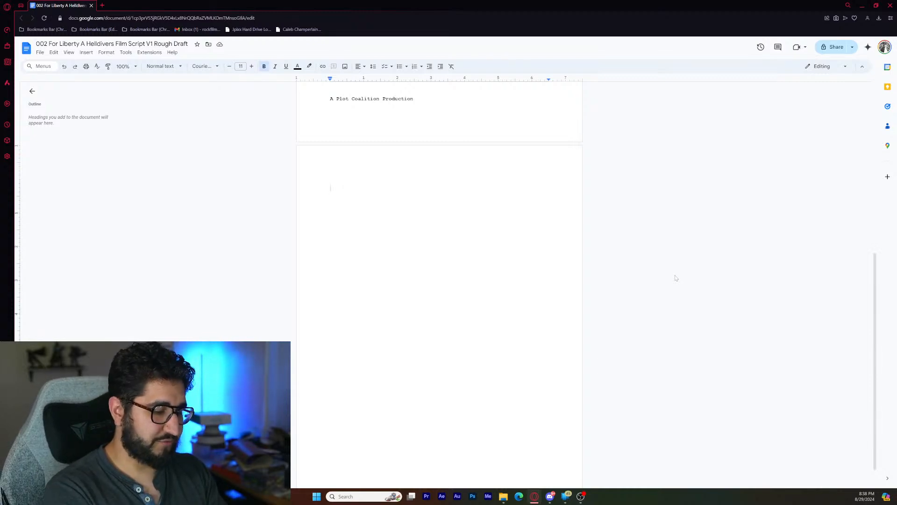
# - Begin the scene heading at the start of the blank second page with "EXT. Extraction Point"
pyautogui.write('EXT')
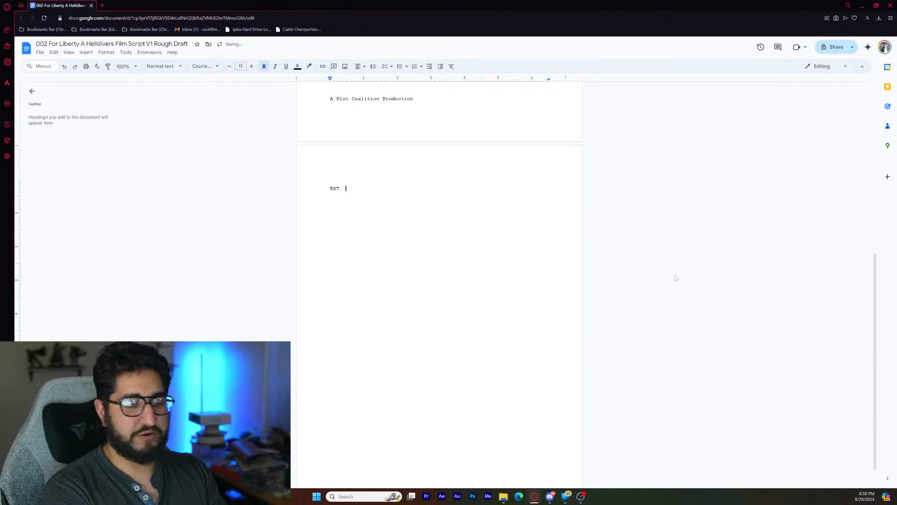
pyautogui.write('. Ex')
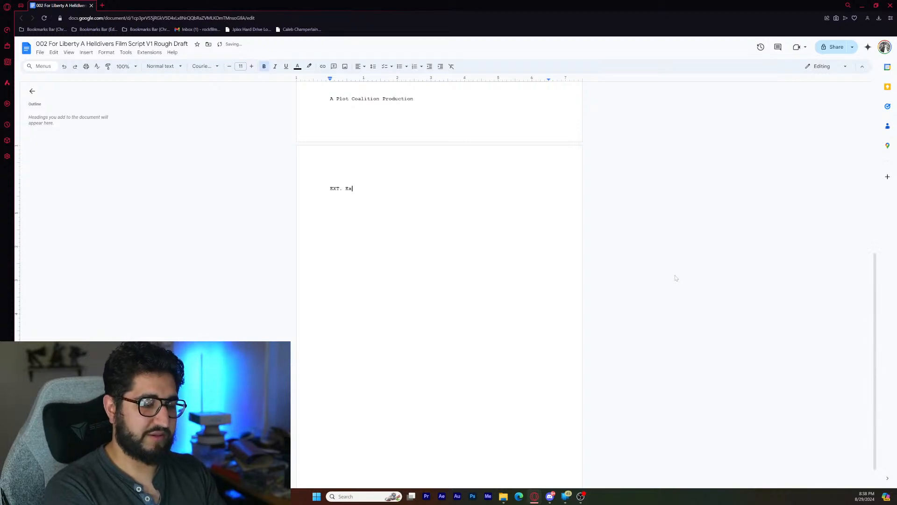
pyautogui.write('traction ')
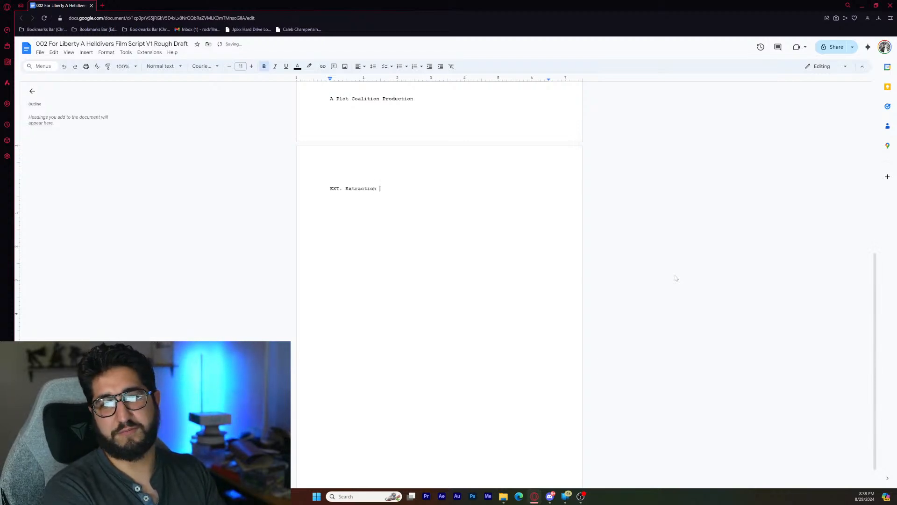
pyautogui.write('Point')
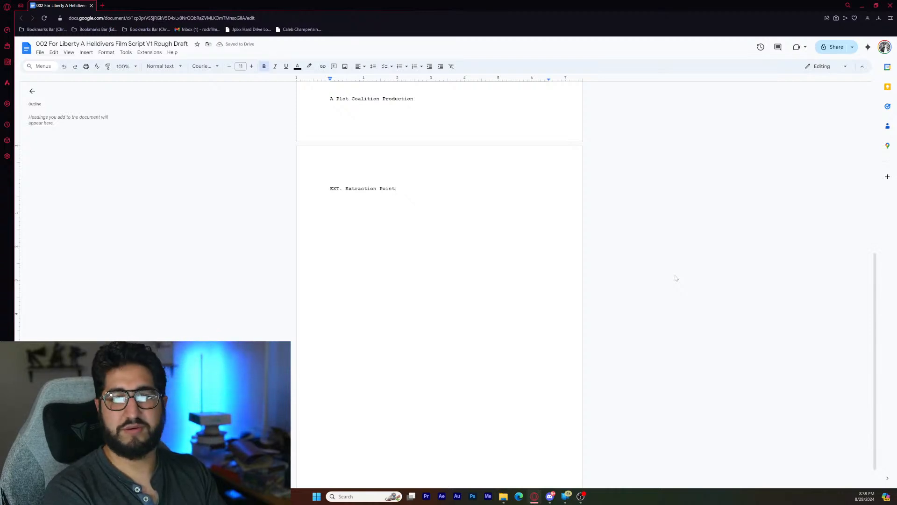
# - Switch the bold formatting of the scene heading "EXT. Extraction Point" off and back on
pyautogui.moveTo(329, 188); pyautogui.dragTo(395, 189)
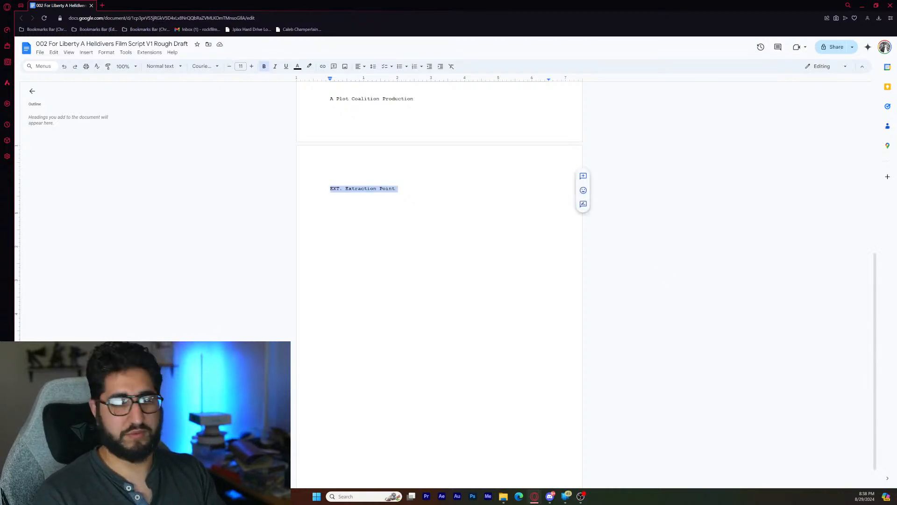
pyautogui.hotkey('ctrl', 'b')
pyautogui.press('Right')
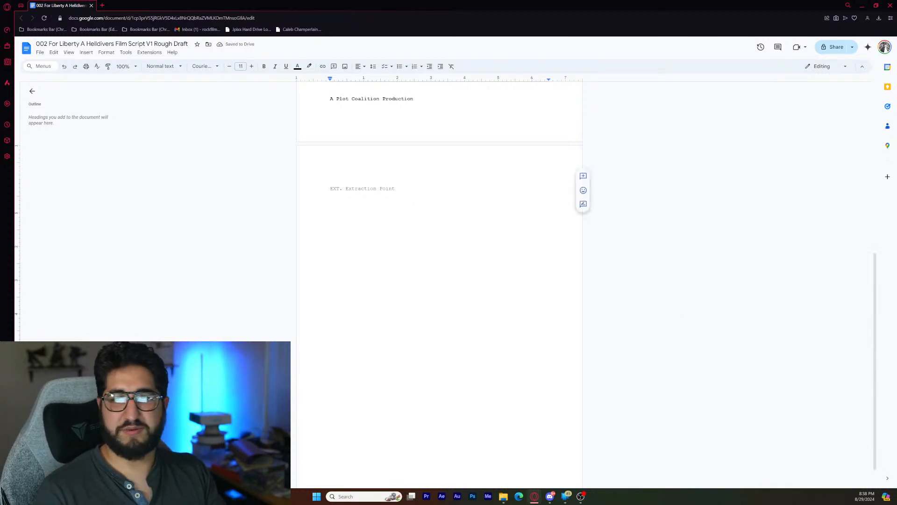
pyautogui.moveTo(330, 189); pyautogui.dragTo(400, 188)
pyautogui.hotkey('ctrl', 'b')
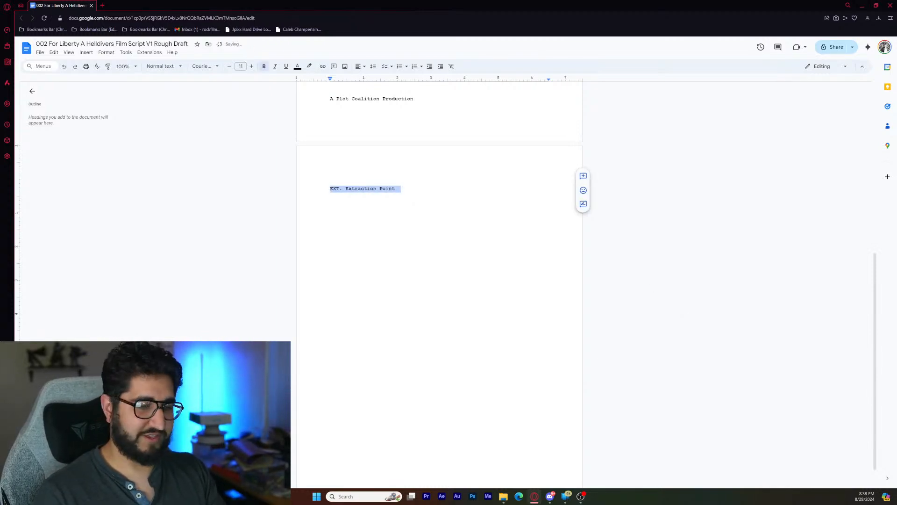
pyautogui.press('Right')
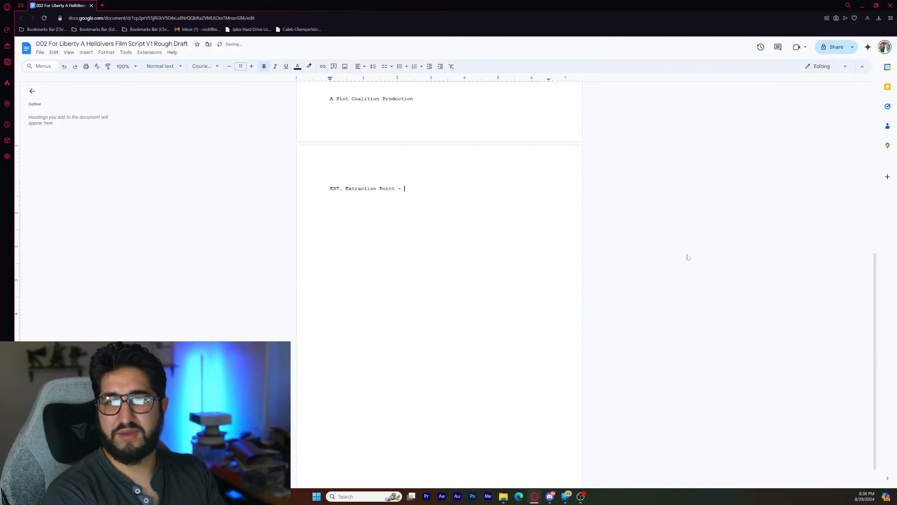
# - Complete the scene heading with the conditions and time of day so it reads "EXT. Extraction Point - Foggy - Day"
pyautogui.write('- ')
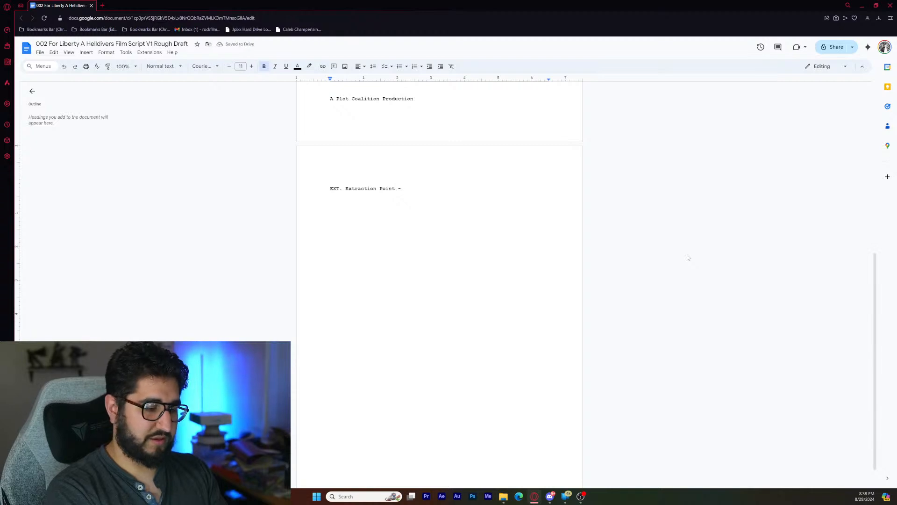
pyautogui.write('Foggy Day')
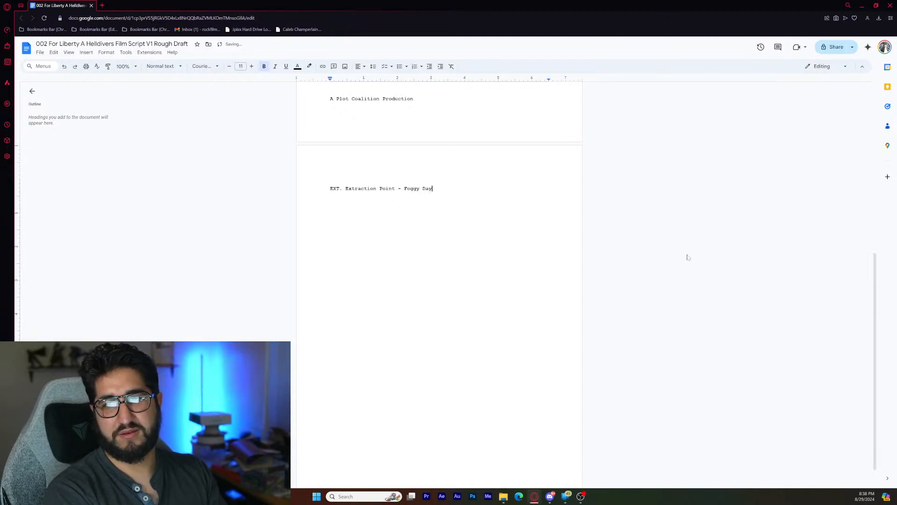
pyautogui.press('BackSpace')
pyautogui.press('BackSpace')
pyautogui.press('BackSpace')
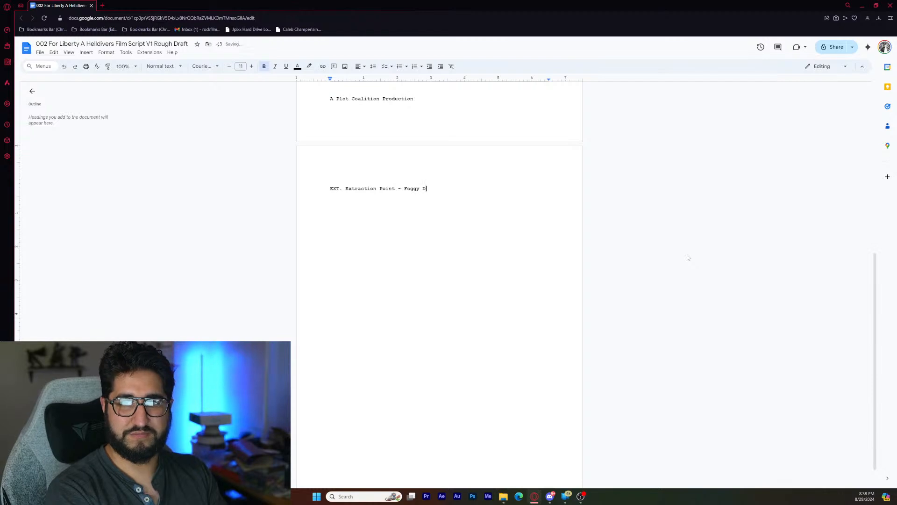
pyautogui.write('- ')
pyautogui.write('Day')
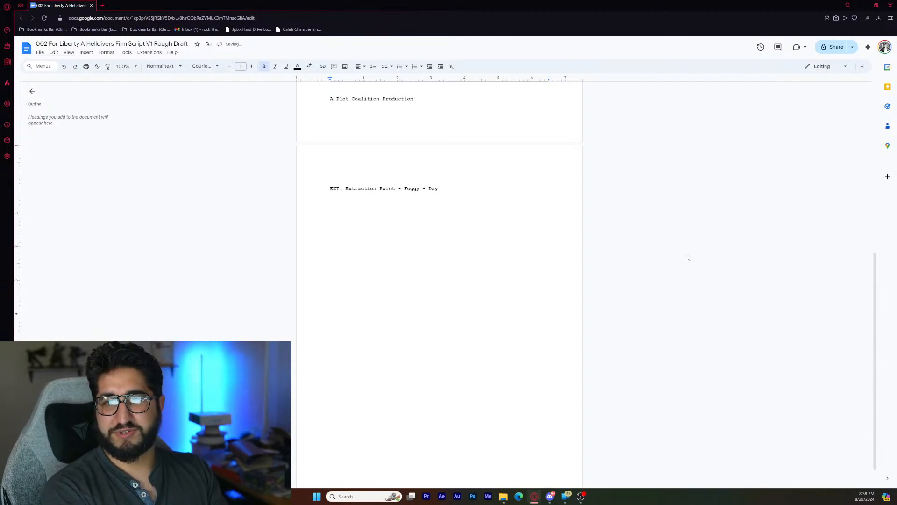
# - Leave a blank line below the heading and begin the action description: "A squad of helldivers fires into the fog where the silhouette"
pyautogui.press('Return')
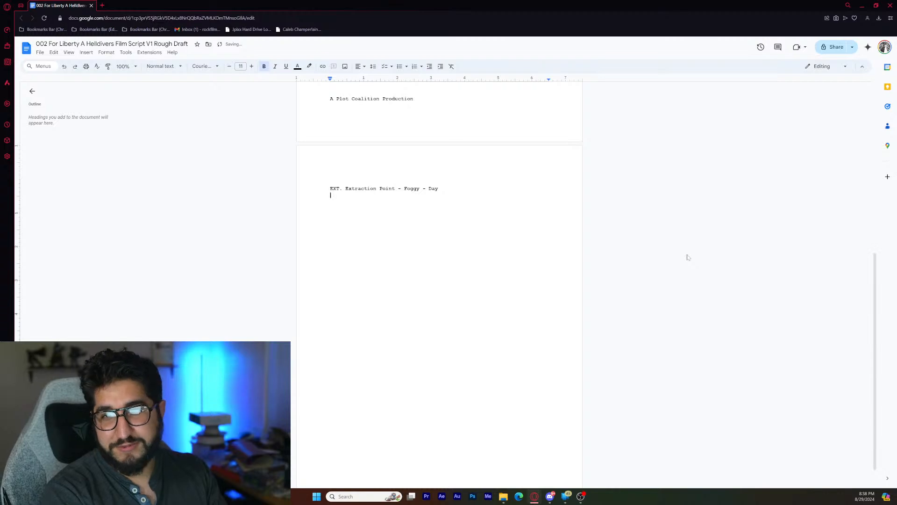
pyautogui.press('Return')
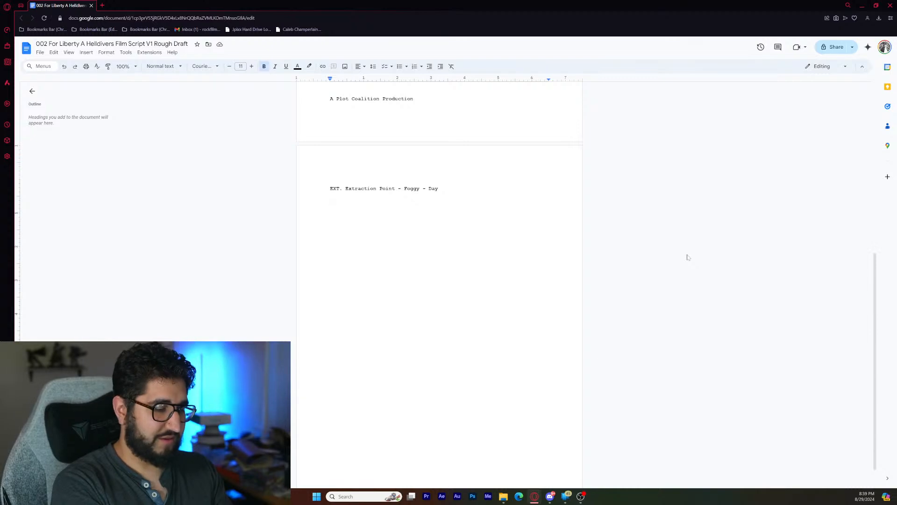
pyautogui.write('A squ')
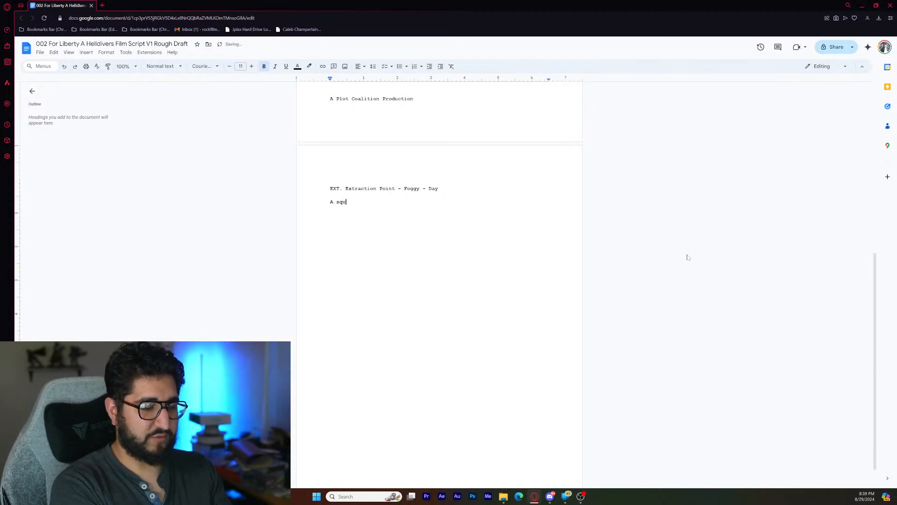
pyautogui.write('ad of helld')
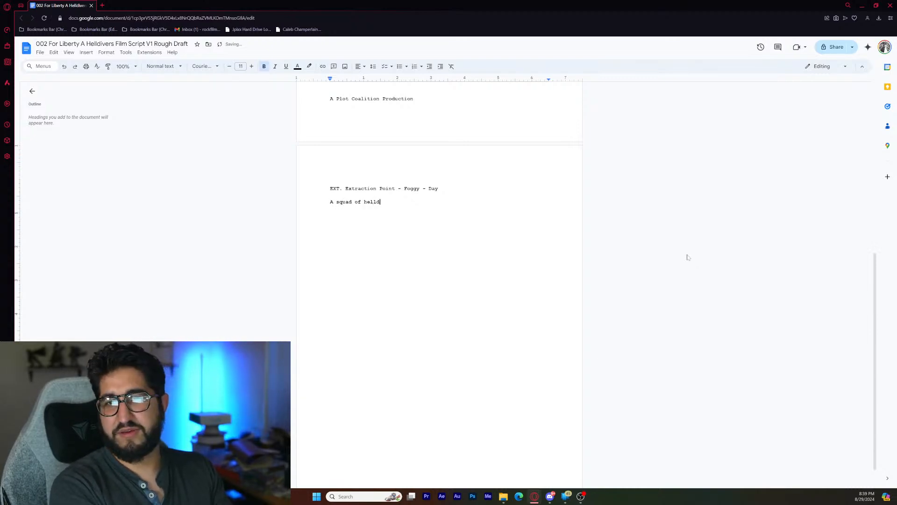
pyautogui.write('ivers ')
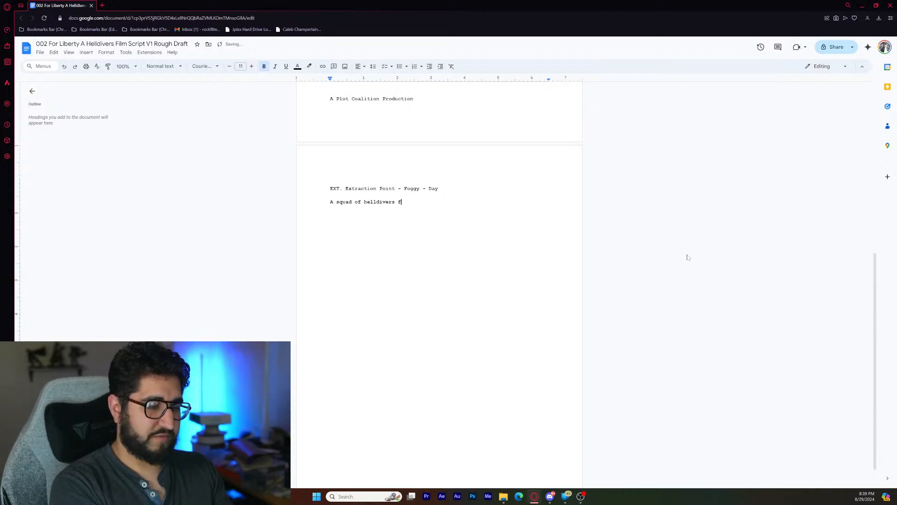
pyautogui.write('fire')
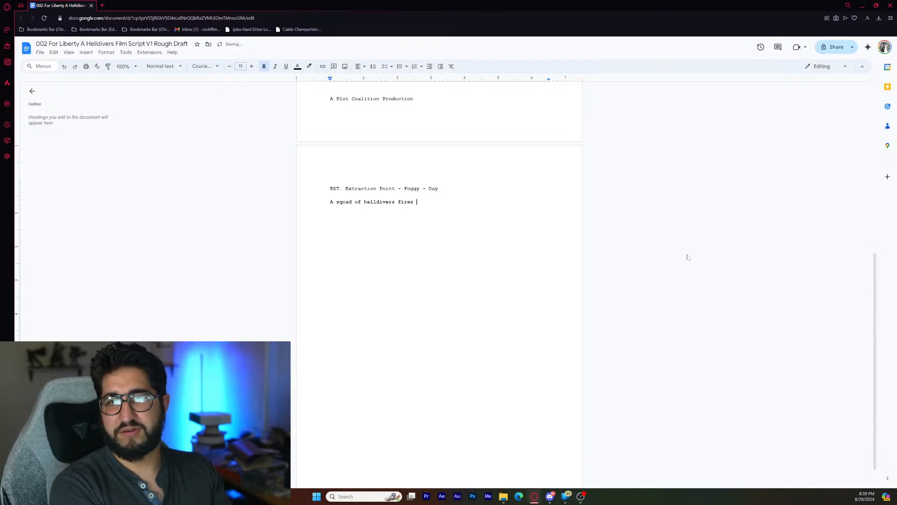
pyautogui.write('s into t')
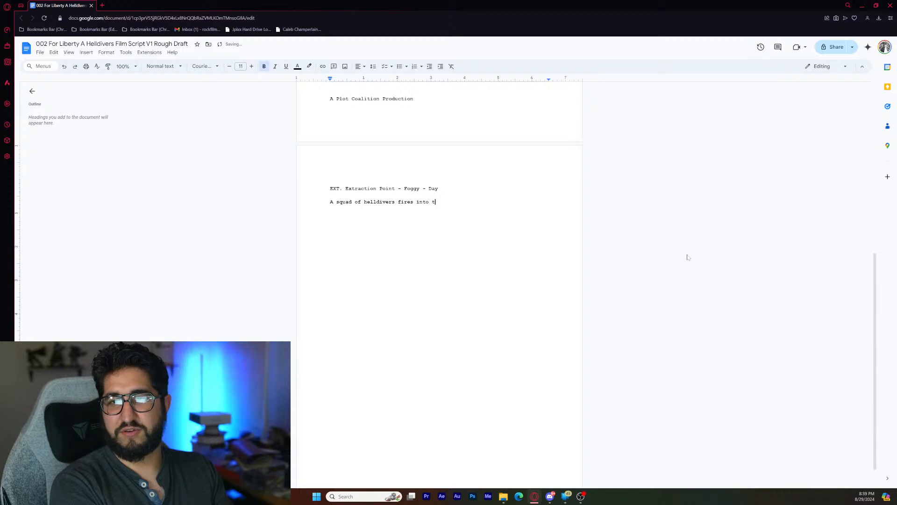
pyautogui.write('he fog')
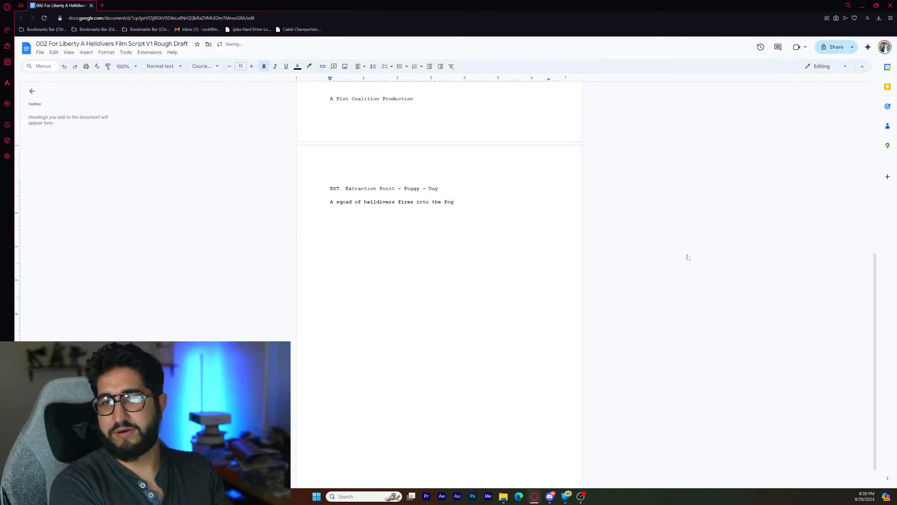
pyautogui.write(' wher')
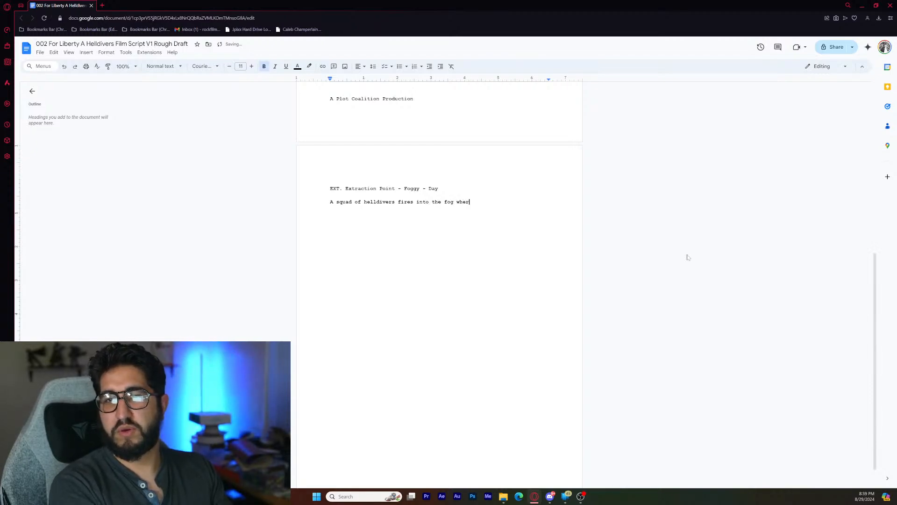
pyautogui.write('e the sillout')
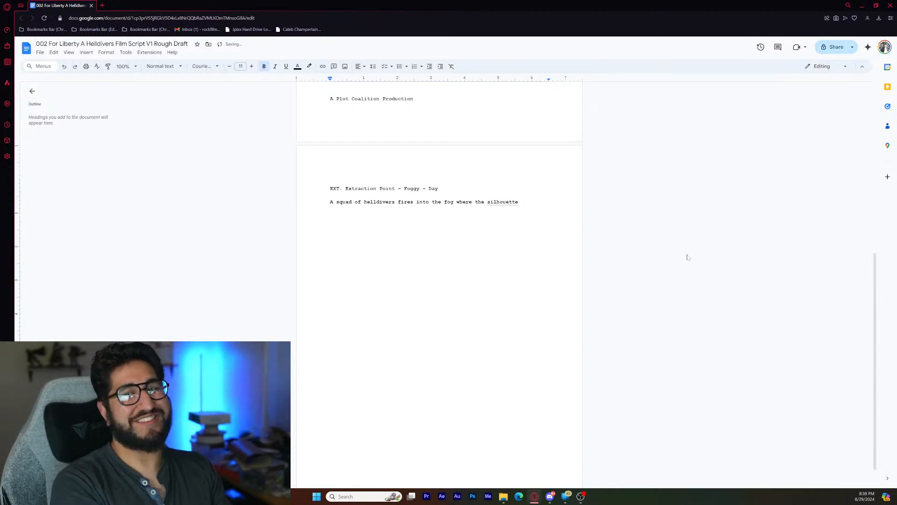
pyautogui.write(' of ')
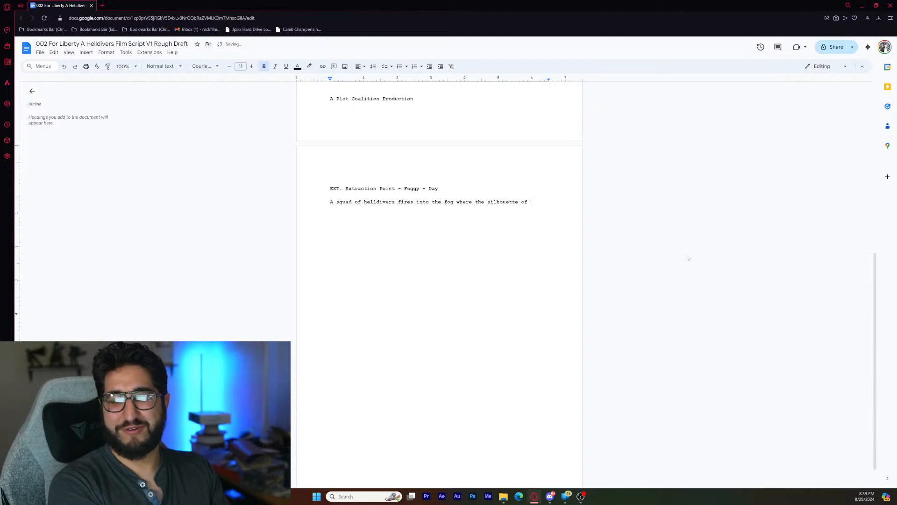
pyautogui.write('an enemy ')
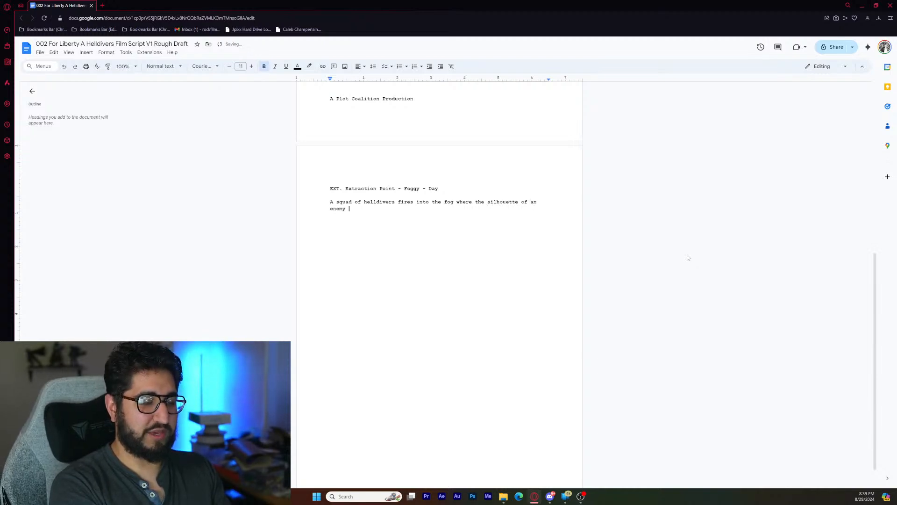
pyautogui.write('hoard of TER')
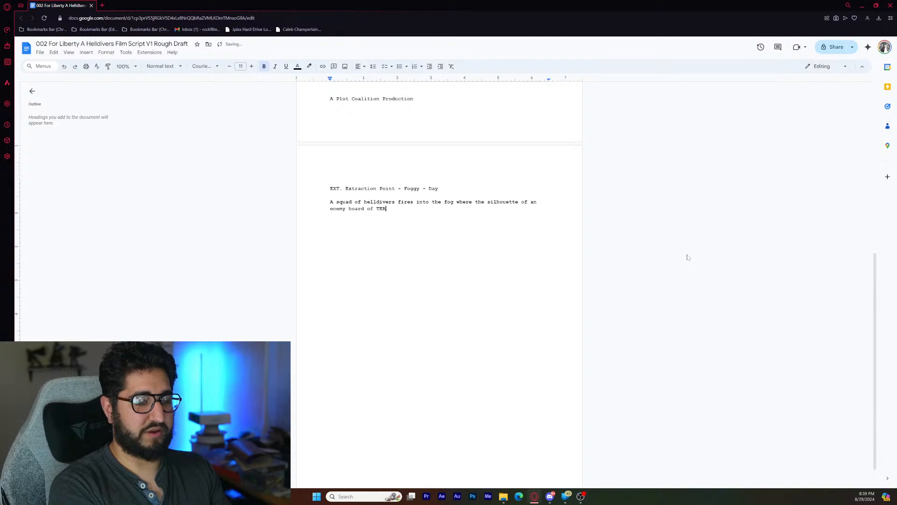
pyautogui.write('MINID')
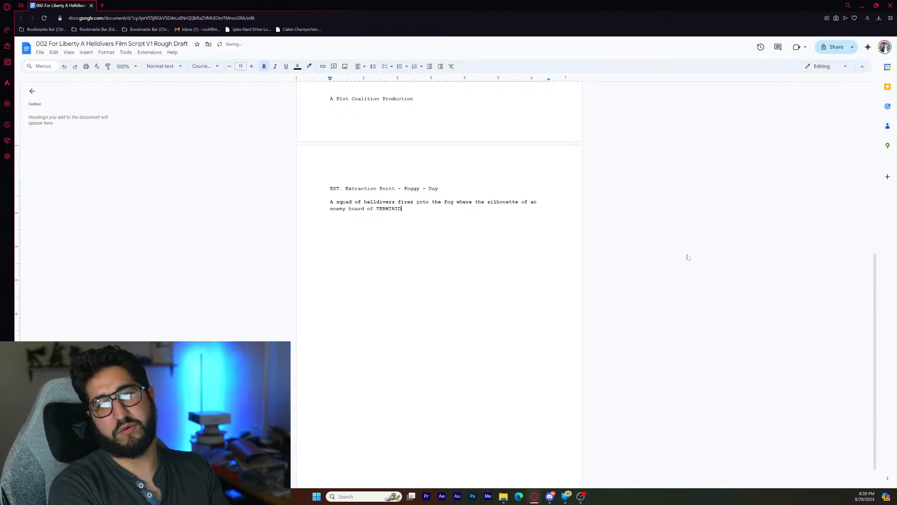
pyautogui.write('S can ')
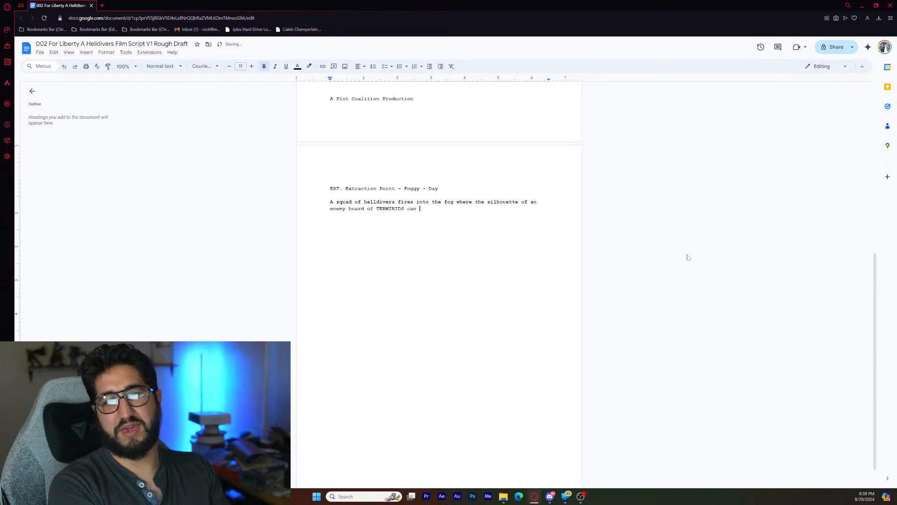
pyautogui.write('be see')
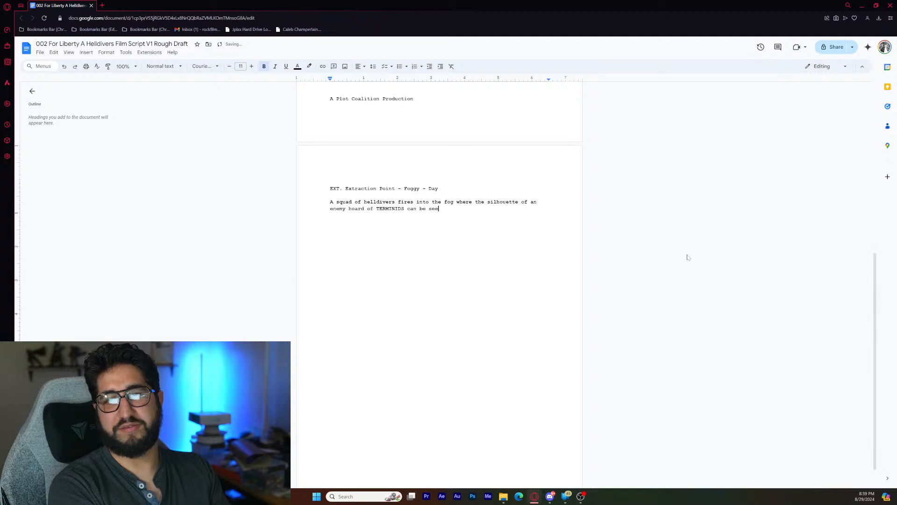
pyautogui.write('ing coming towatr')
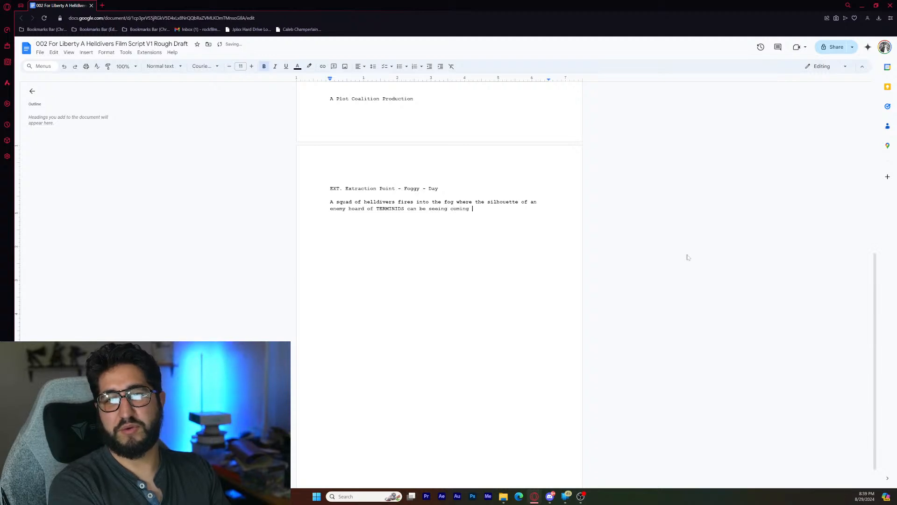
# - Finish the action sentence after "silhouette" with "of an enemy hoard of TERMINIDS can be seeing coming towards them."
pyautogui.press('BackSpace')
pyautogui.press('BackSpace')
pyautogui.write('rds them!.')
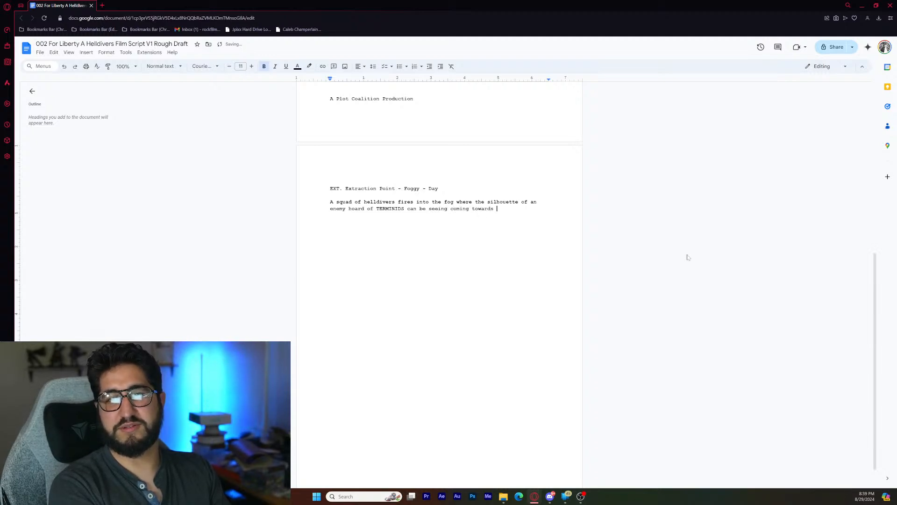
pyautogui.press('BackSpace')
pyautogui.press('BackSpace')
pyautogui.press('BackSpace')
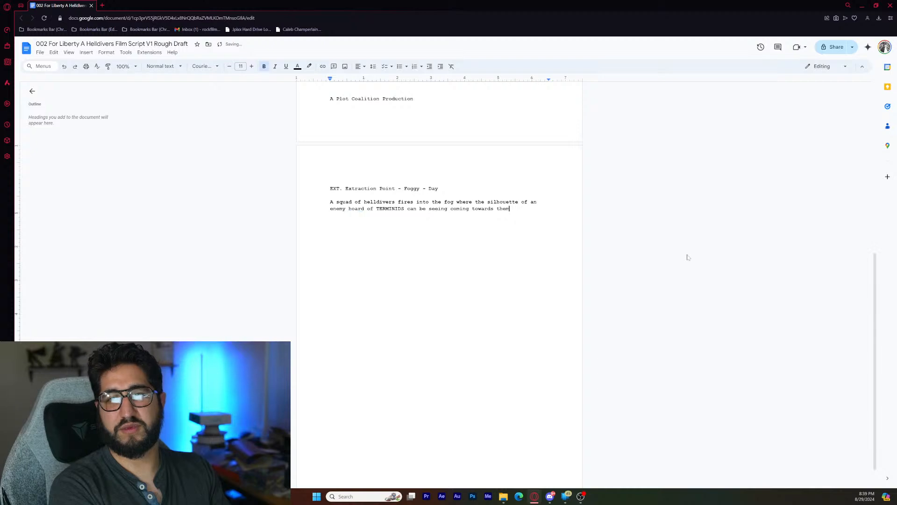
pyautogui.write('.')
# - Start a new line below the action sentence reading "It is dark and the Helldivers are lit exclusively by"
pyautogui.press('Return')
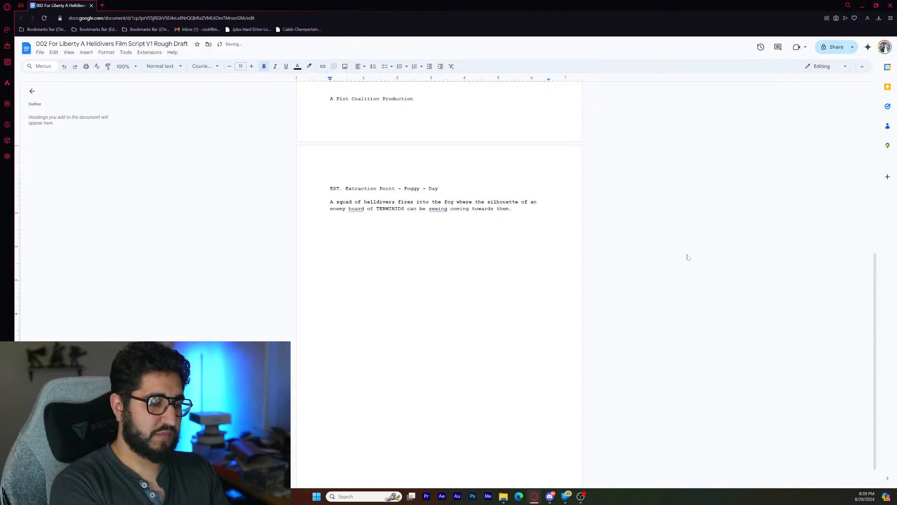
pyautogui.write('I')
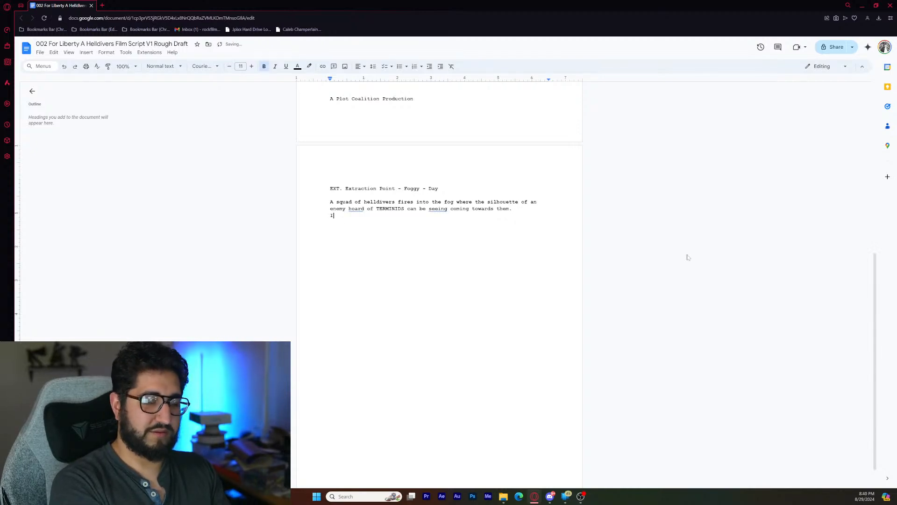
pyautogui.write('t ')
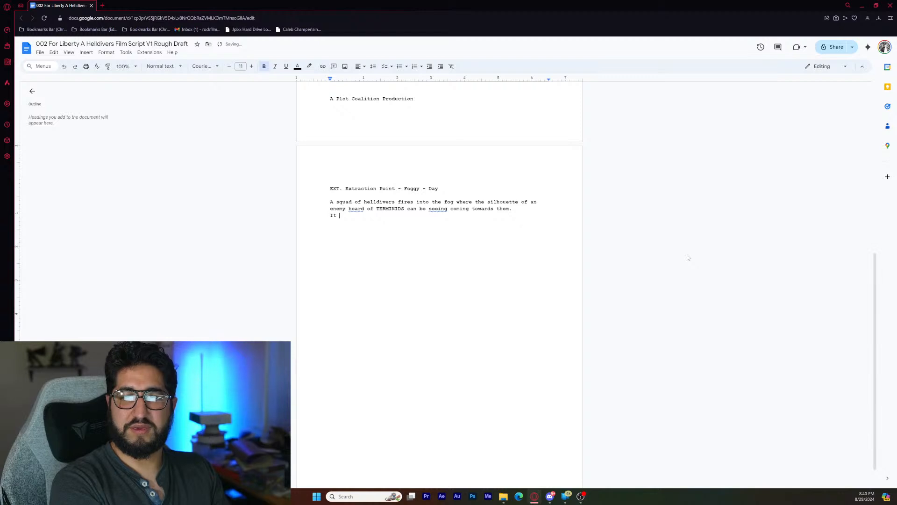
pyautogui.write('is dark')
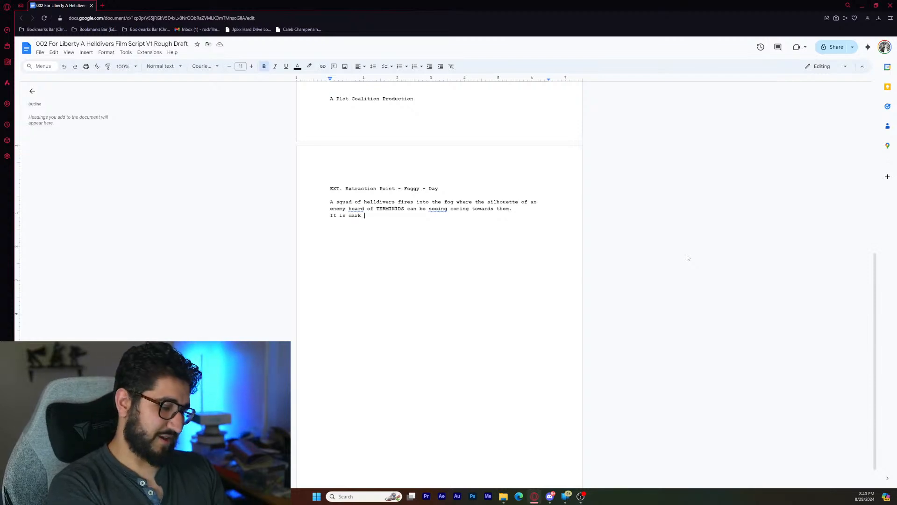
pyautogui.write('and ')
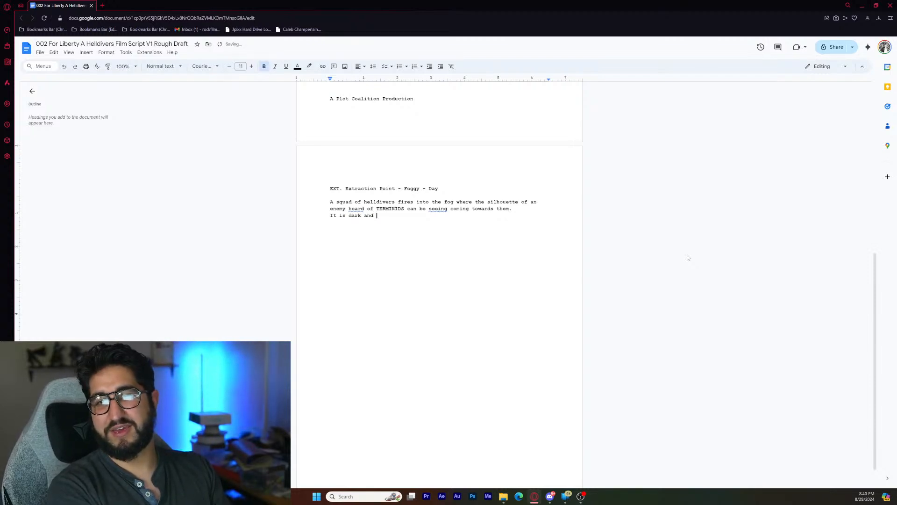
pyautogui.write('the ')
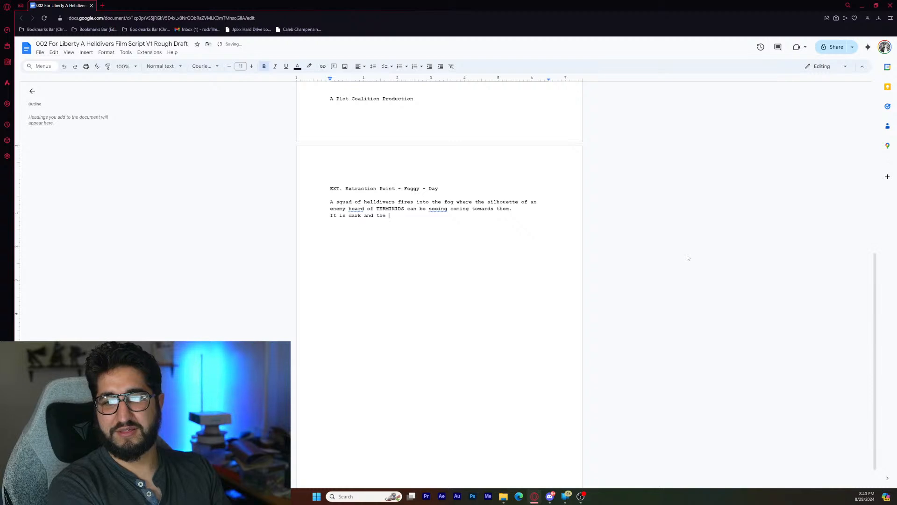
pyautogui.write('Helldivers are lit')
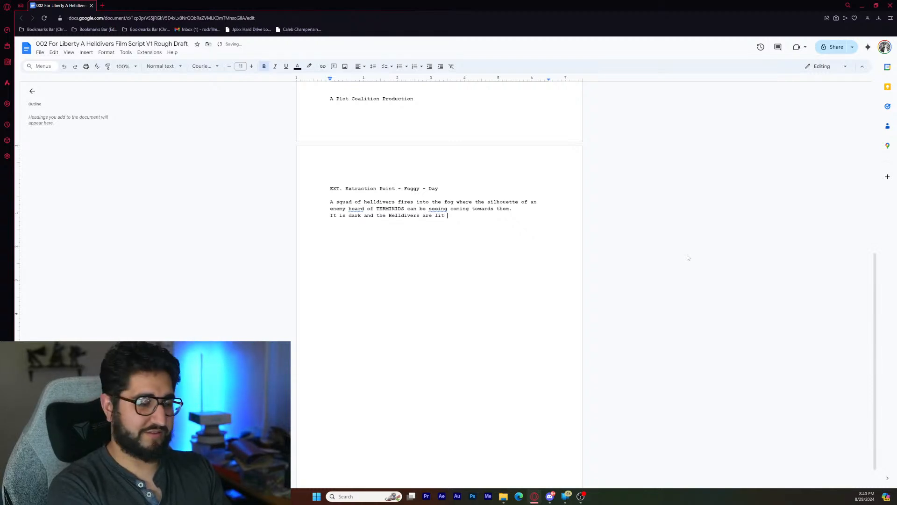
pyautogui.write(' exclusivel')
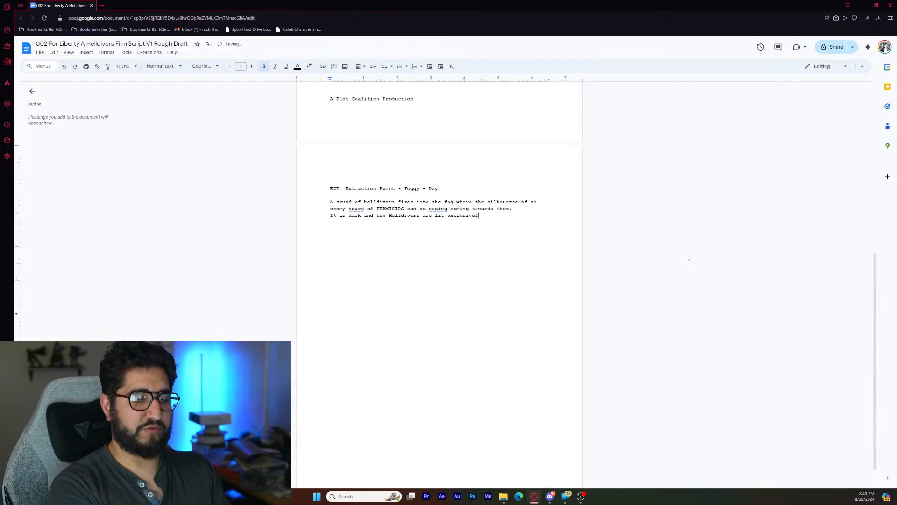
pyautogui.write('y b')
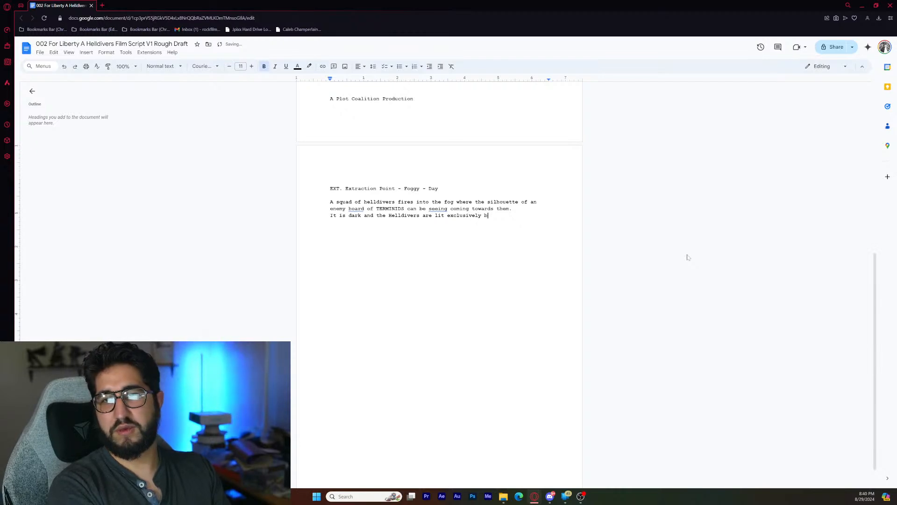
pyautogui.write('y the m')
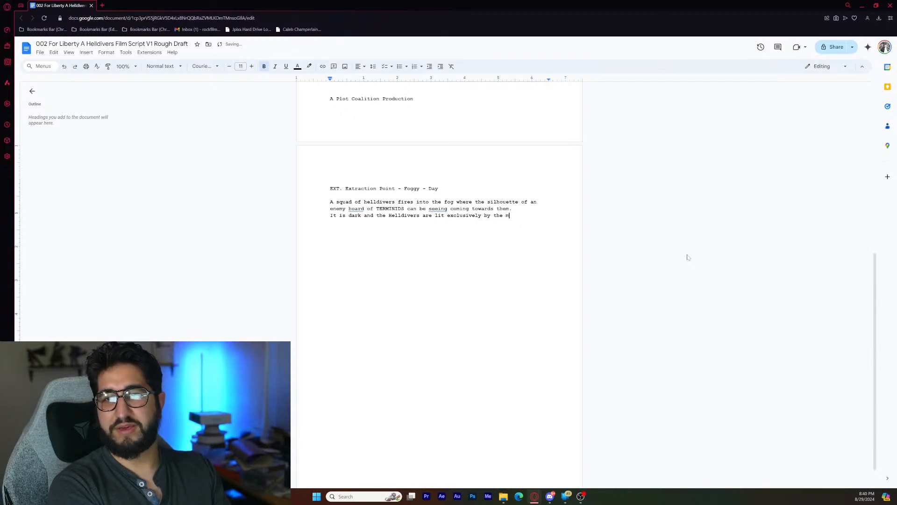
pyautogui.write('uszle ')
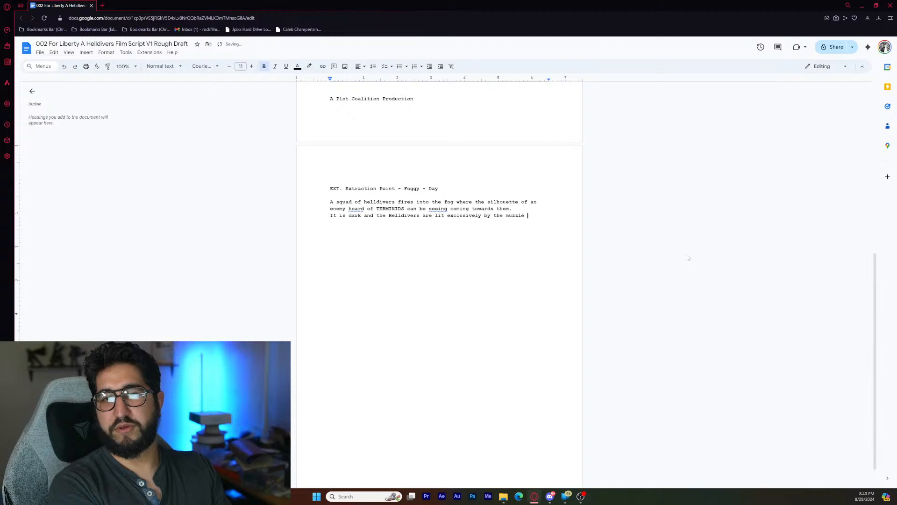
pyautogui.write('flashes o')
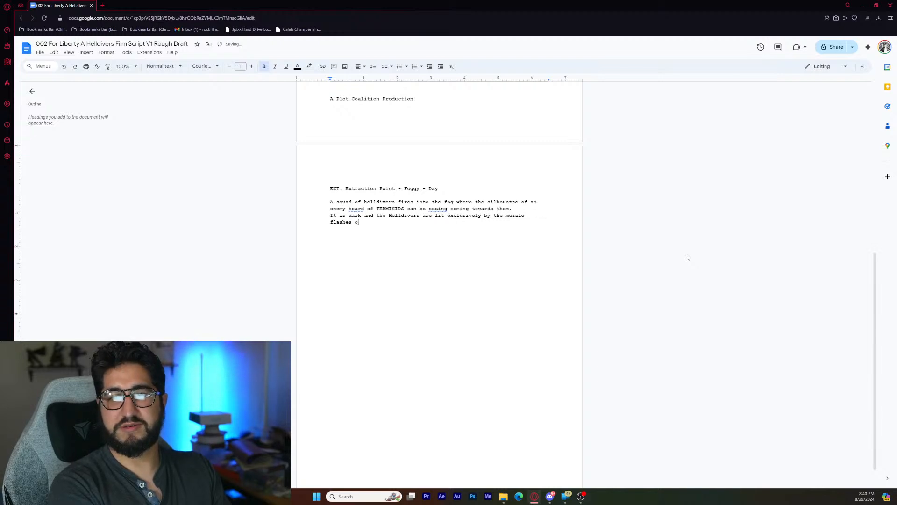
pyautogui.write('f their ')
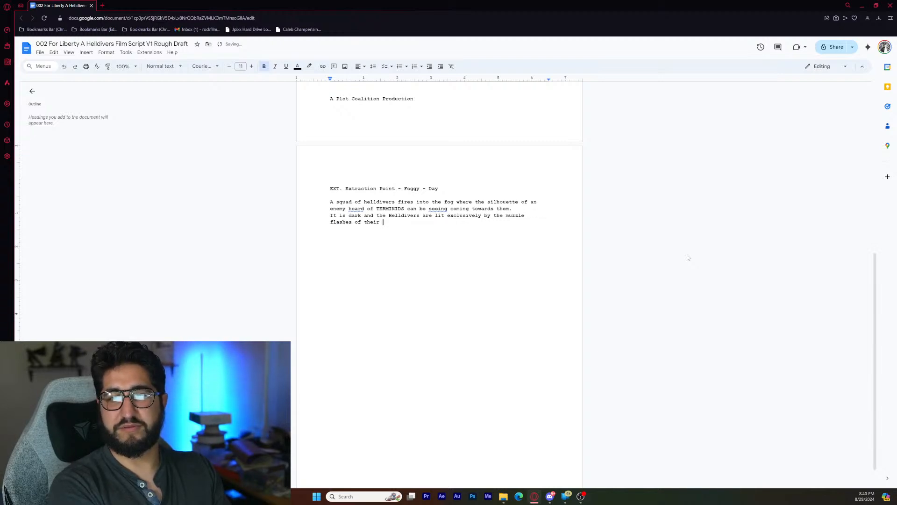
pyautogui.write('rifles ')
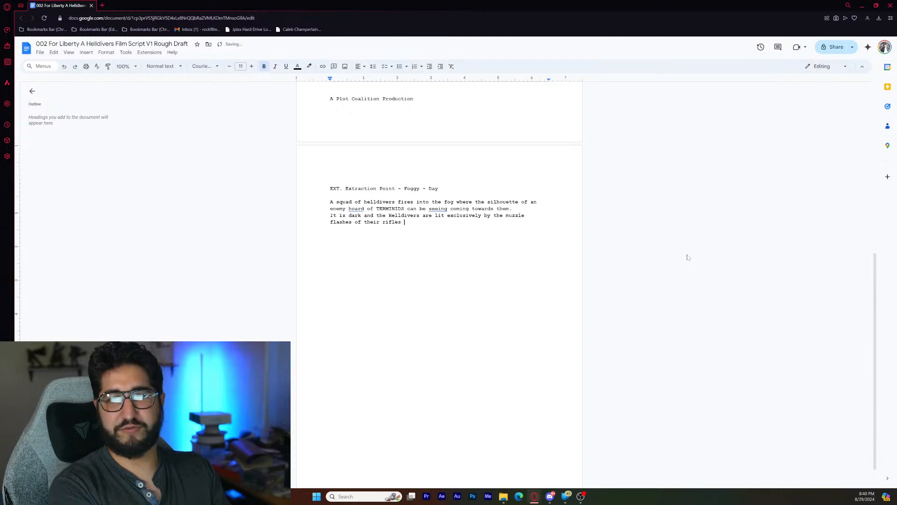
pyautogui.write('and')
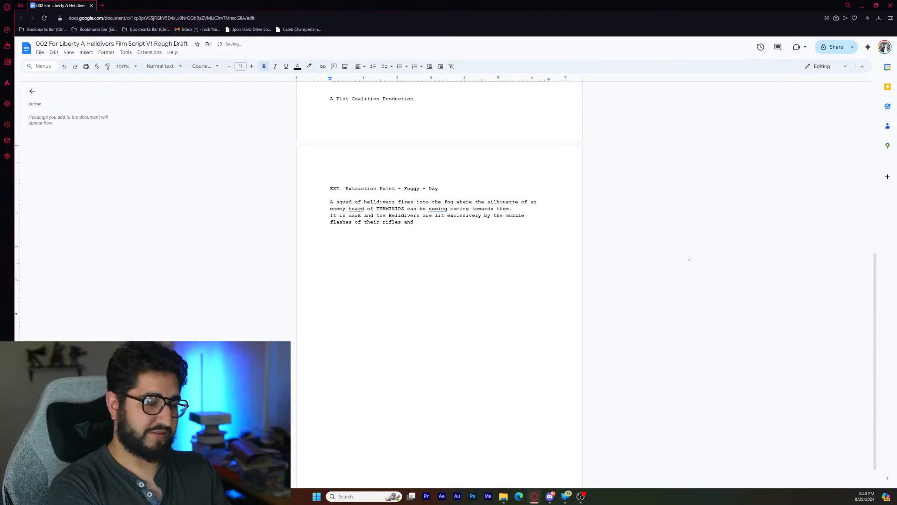
pyautogui.write(' a blue')
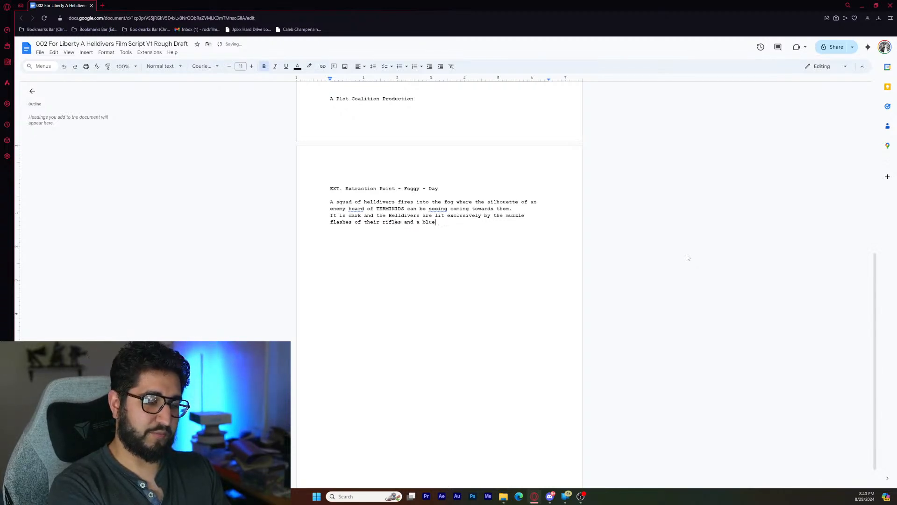
pyautogui.write(' beacon')
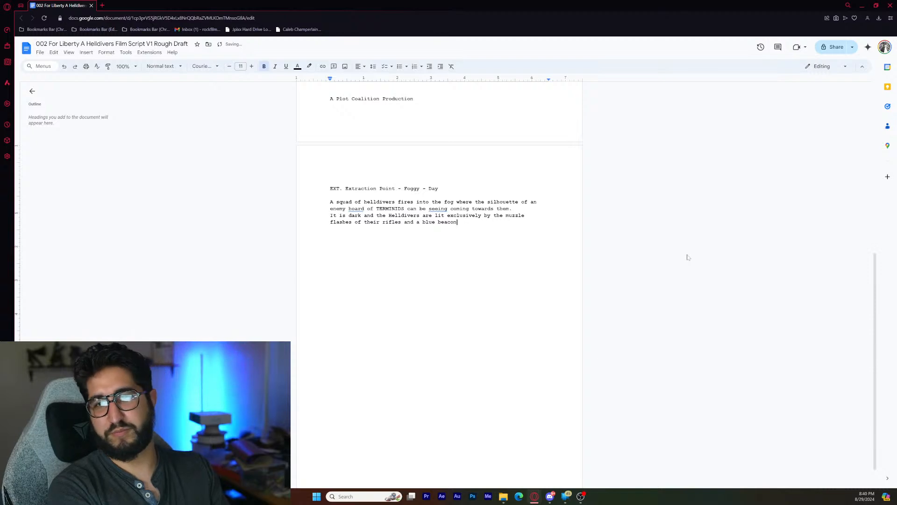
pyautogui.write(' signify')
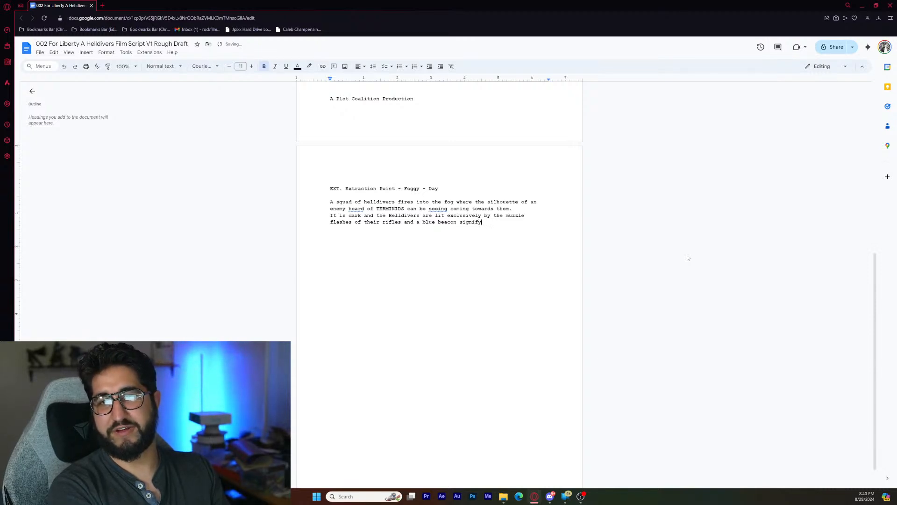
pyautogui.write('ing ')
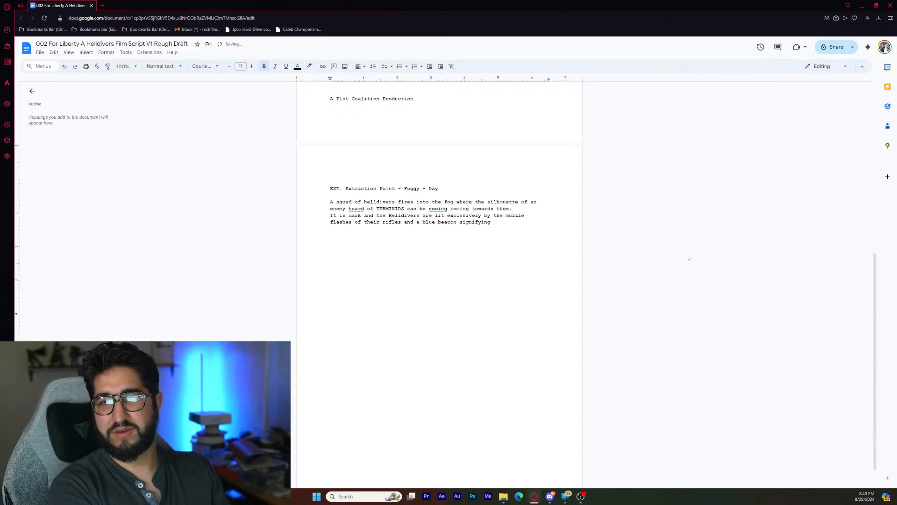
pyautogui.write('the s')
pyautogui.write('xt')
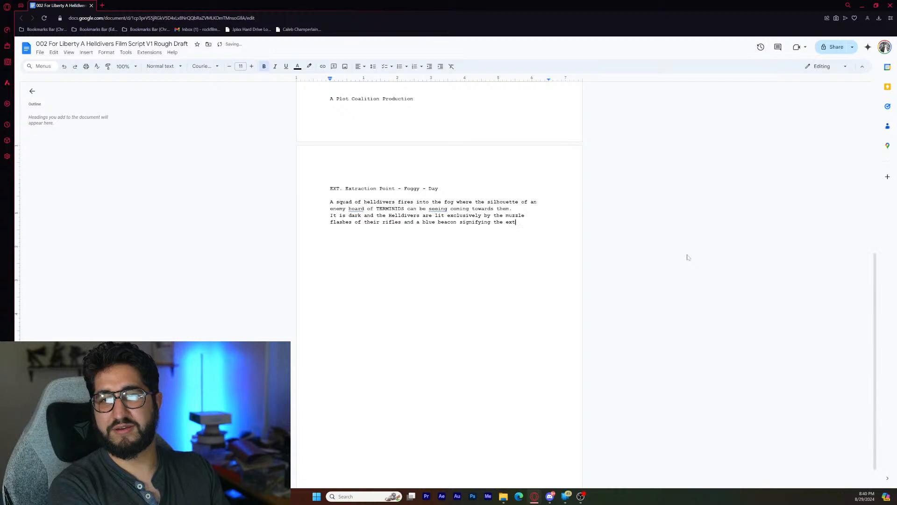
pyautogui.write('raction point.')
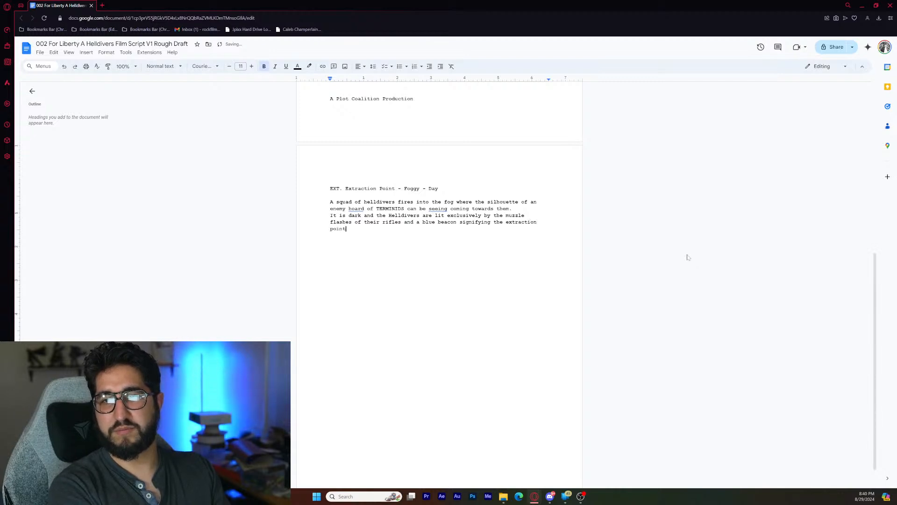
# - Leave a blank line and begin a new action paragraph with the character name "Helldiver 01"
pyautogui.press('Return')
pyautogui.press('Return')
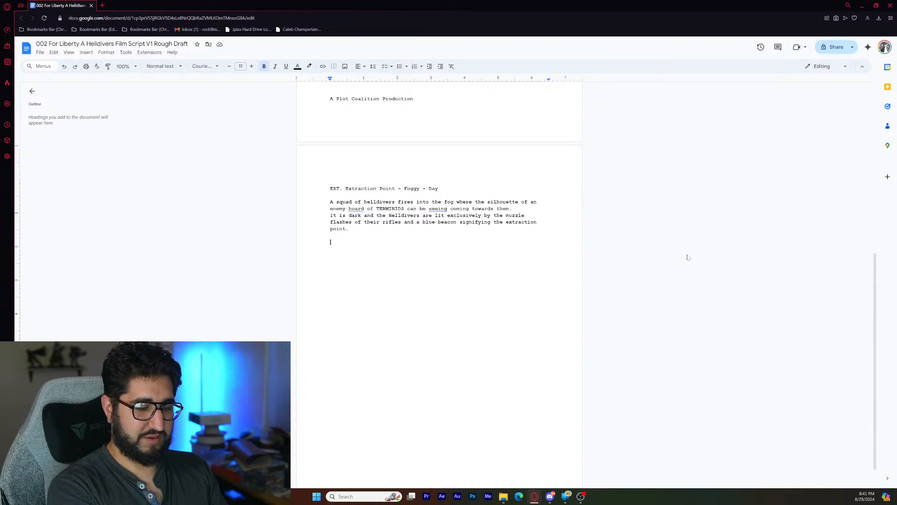
pyautogui.write('Helldiver')
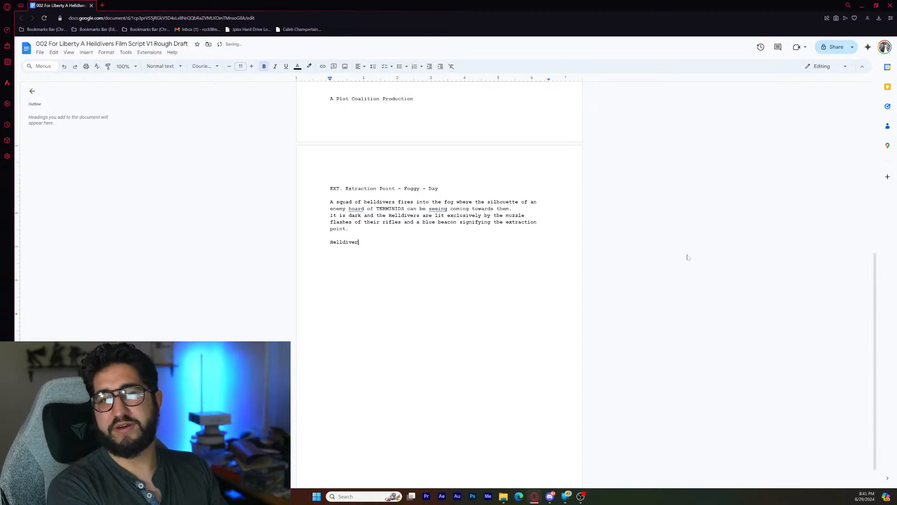
pyautogui.write(' 1')
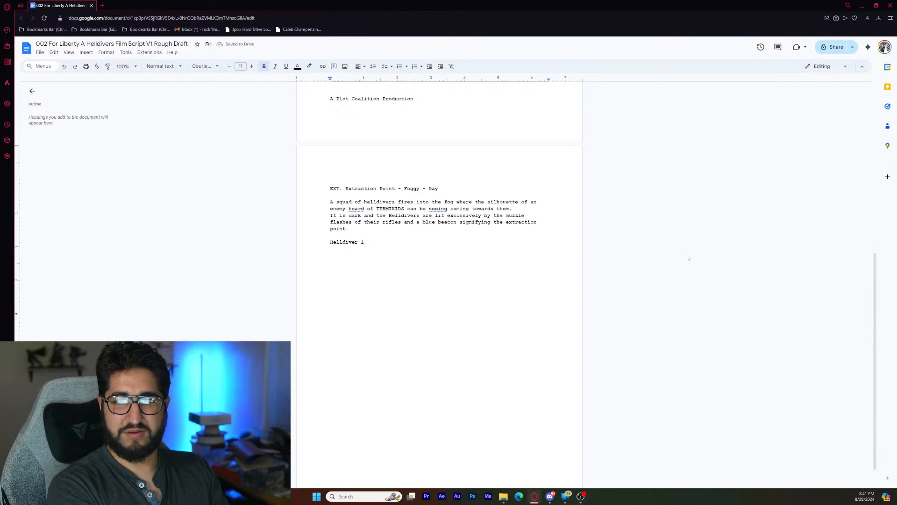
pyautogui.press('BackSpace')
pyautogui.press('BackSpace')
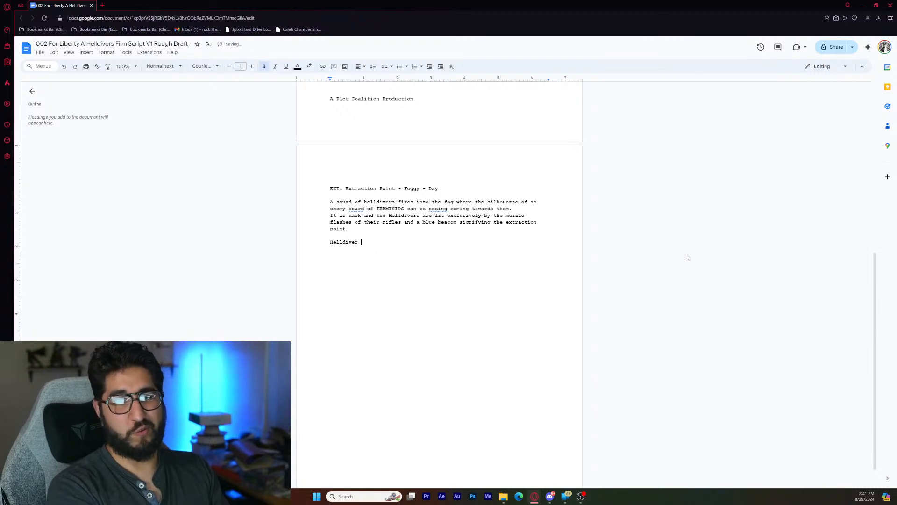
pyautogui.write('01')
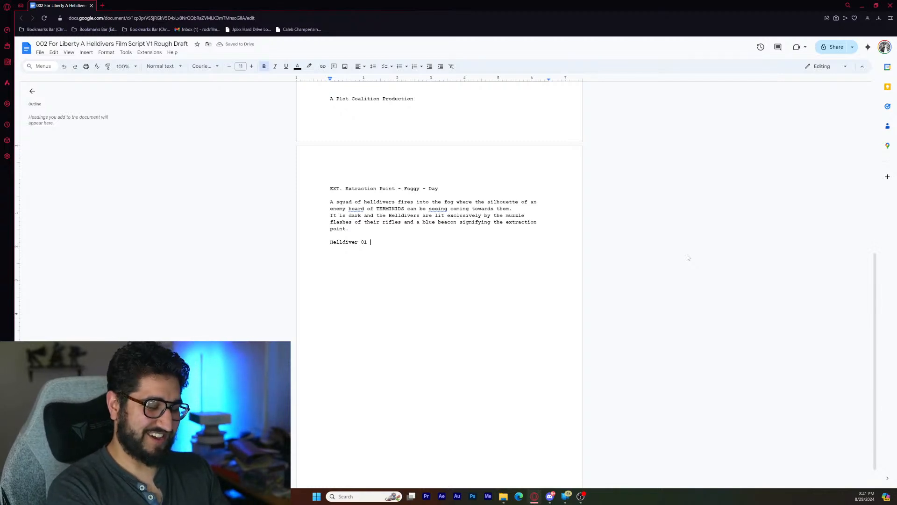
# - Continue the Helldiver 01 sentence with "pulls out a stratagem ball", applying the suggested spelling "stratagem"
pyautogui.write('p')
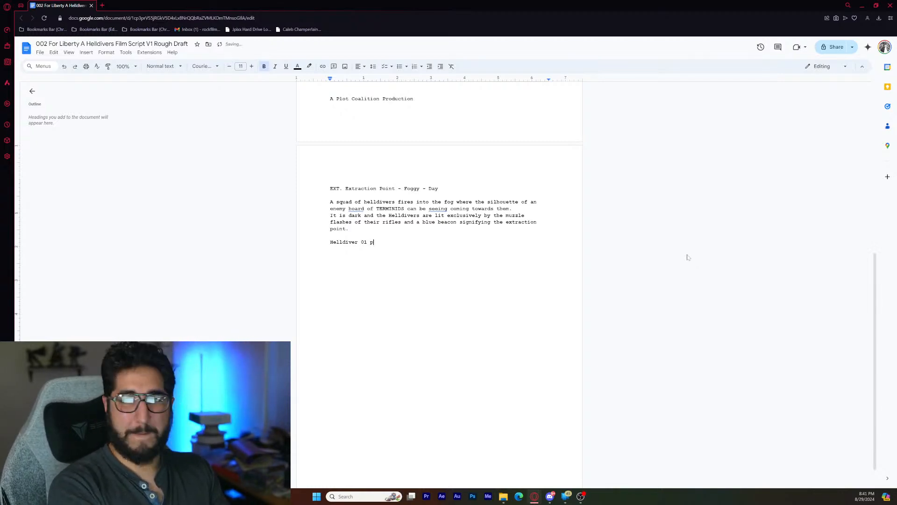
pyautogui.write('ulls out a s')
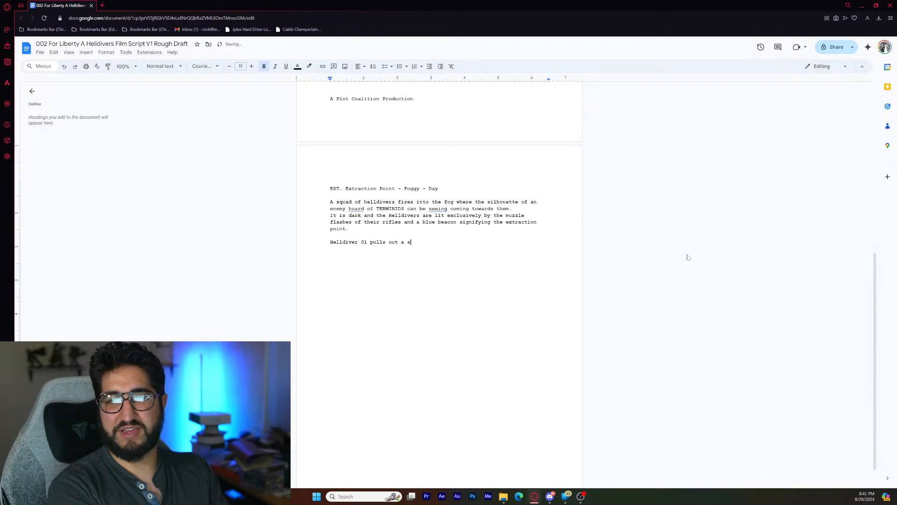
pyautogui.write('trate')
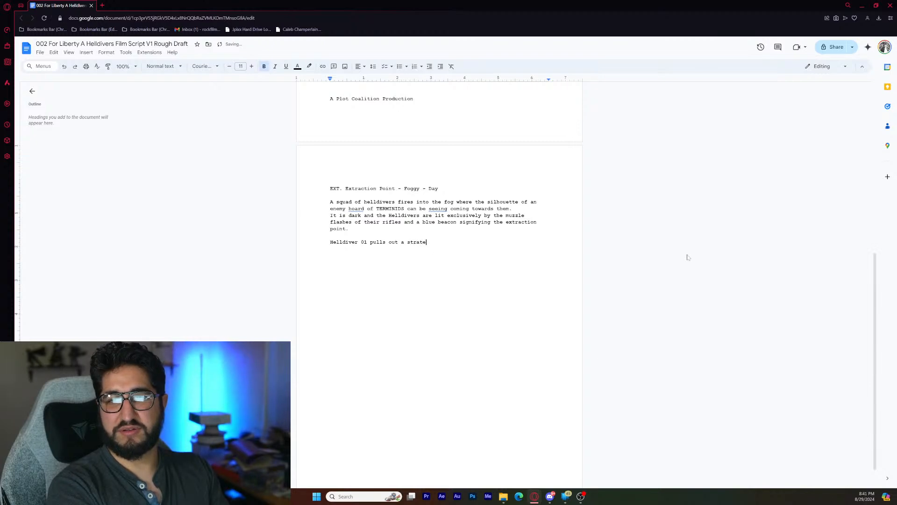
pyautogui.write('gem ba')
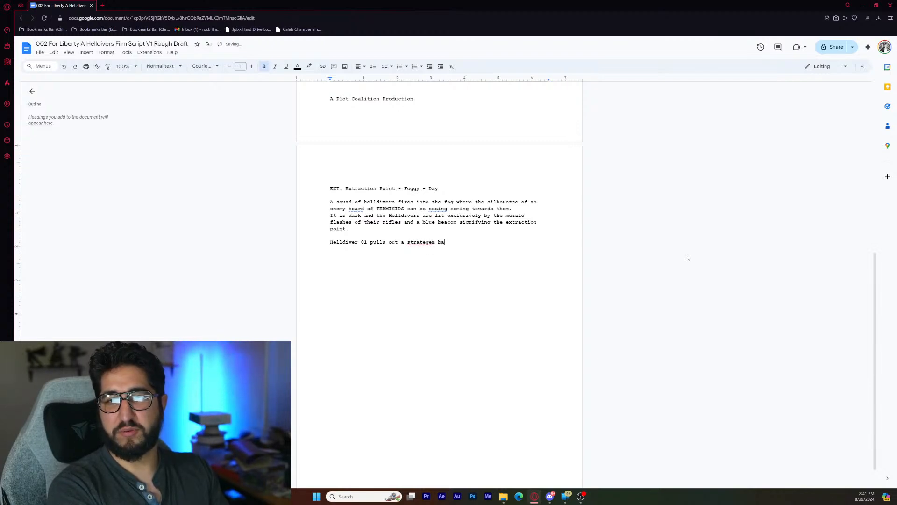
pyautogui.write('ll')
pyautogui.rightClick(415, 243)
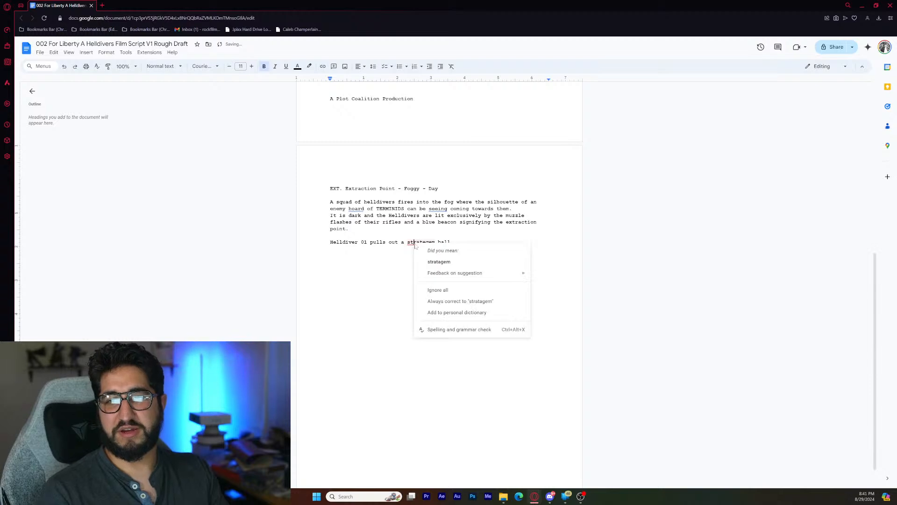
pyautogui.click(439, 261)
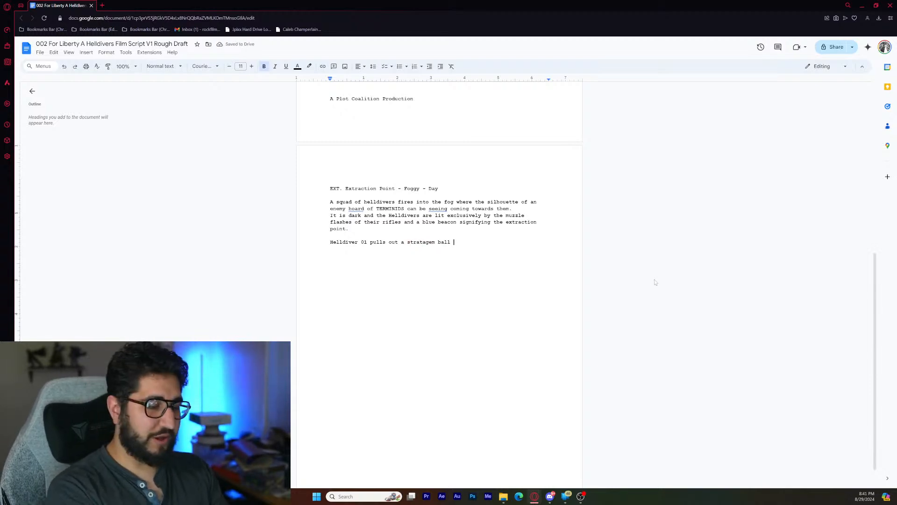
# - Continue the Helldiver 01 sentence after "stratagem ball" with "and types in a code to call in an"
pyautogui.write('an')
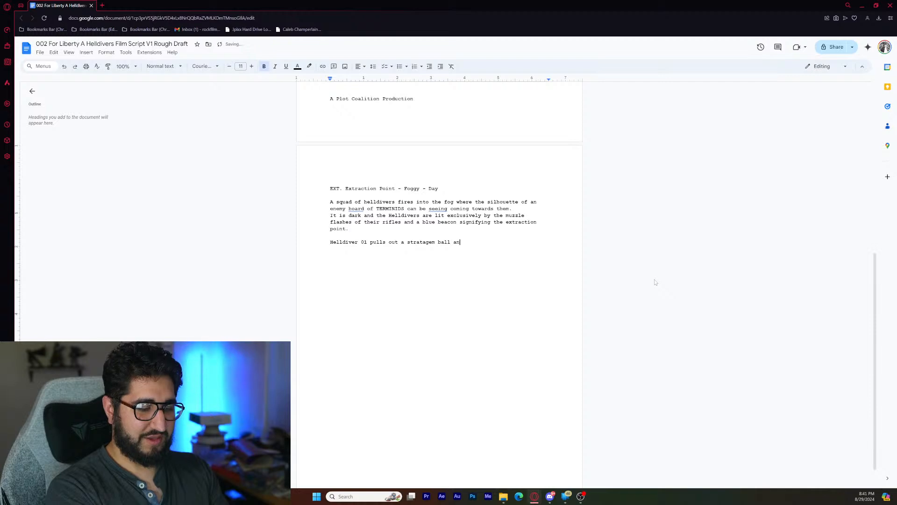
pyautogui.write('d types')
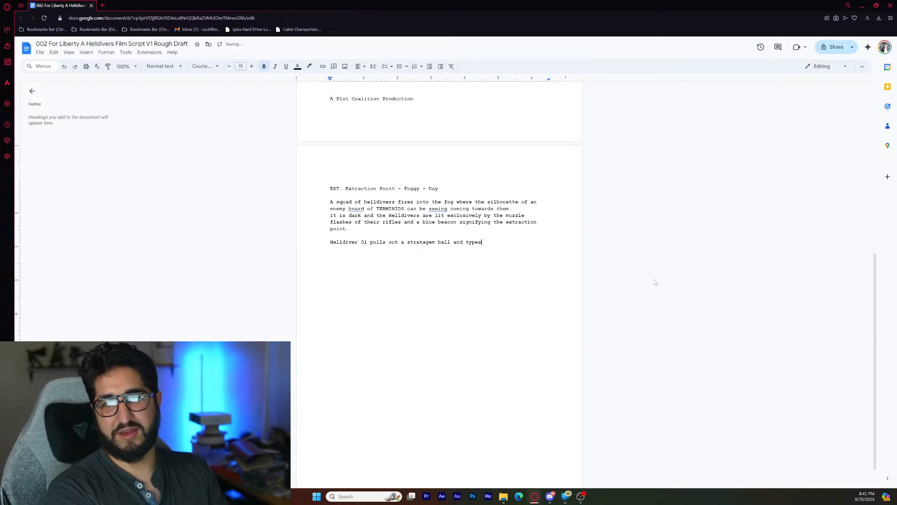
pyautogui.write(' in ')
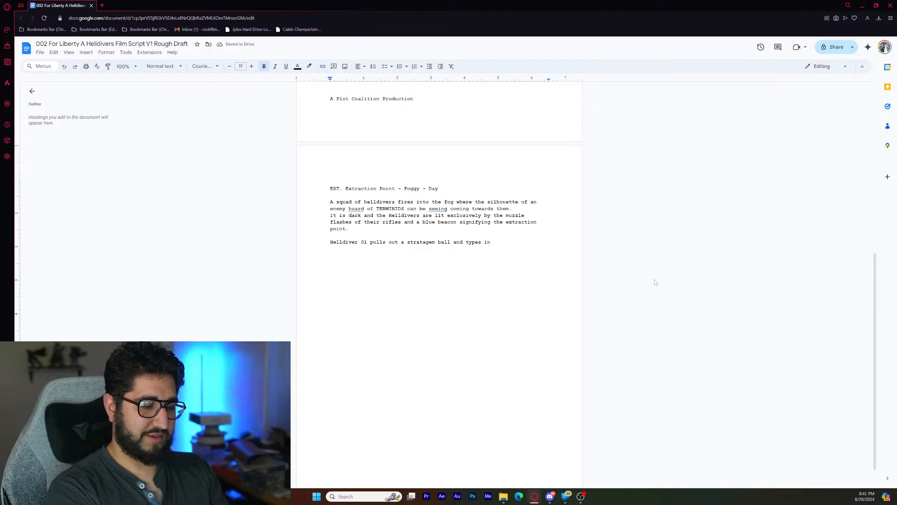
pyautogui.write('a code ')
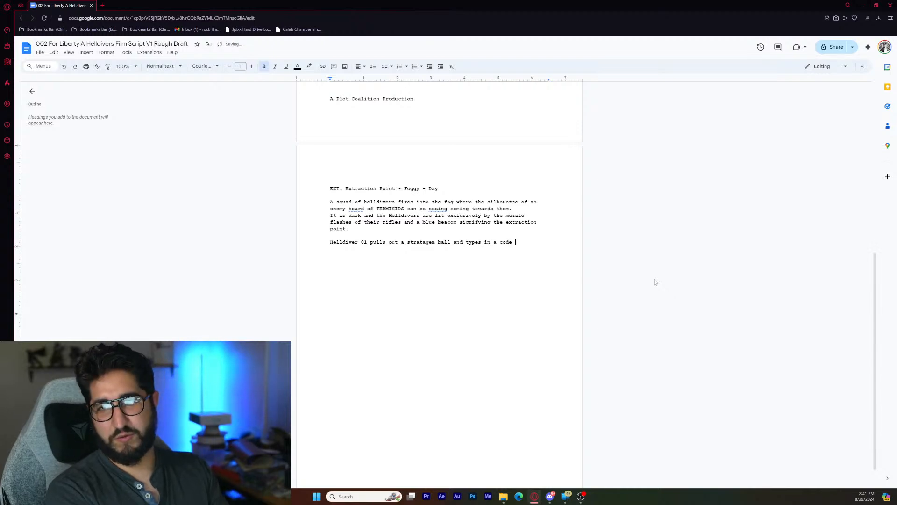
pyautogui.write('to call in')
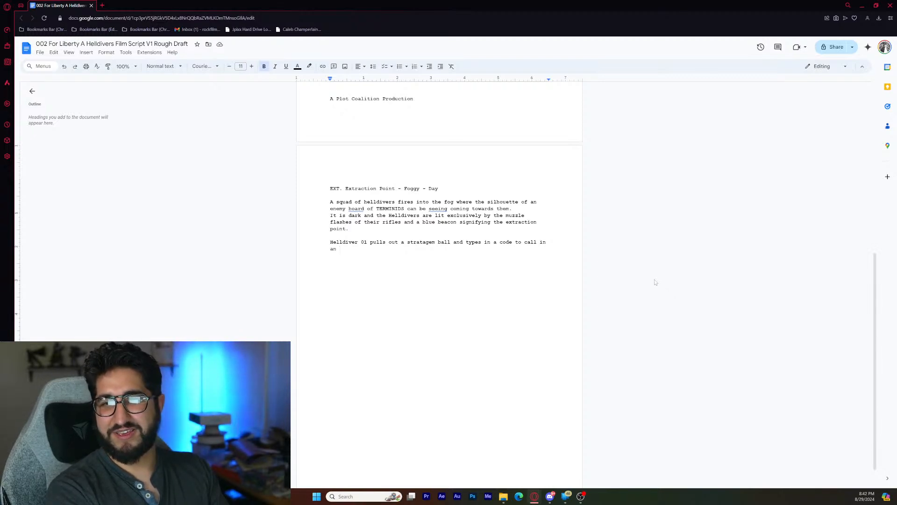
# - Finish the Helldiver 01 sentence after "call in an" with "Eagle Airstrike." and start a new line
pyautogui.write('Eagle ')
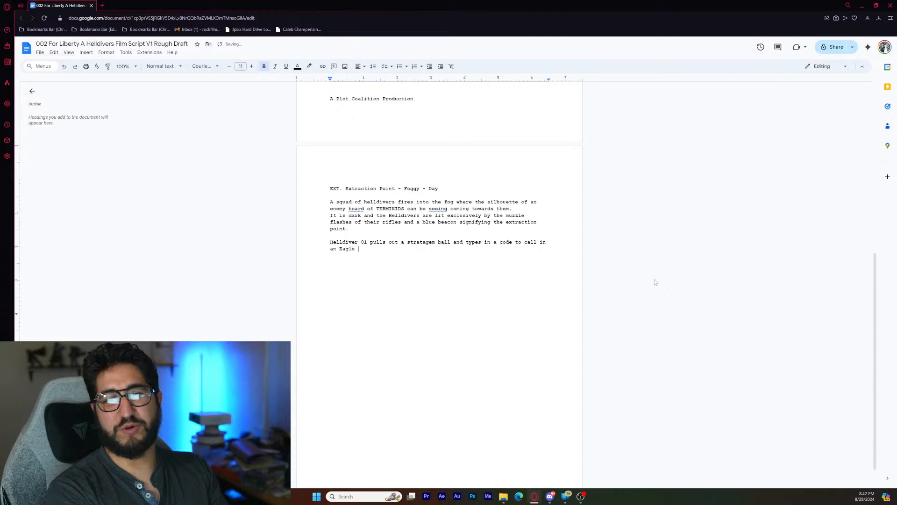
pyautogui.write('Airstrike')
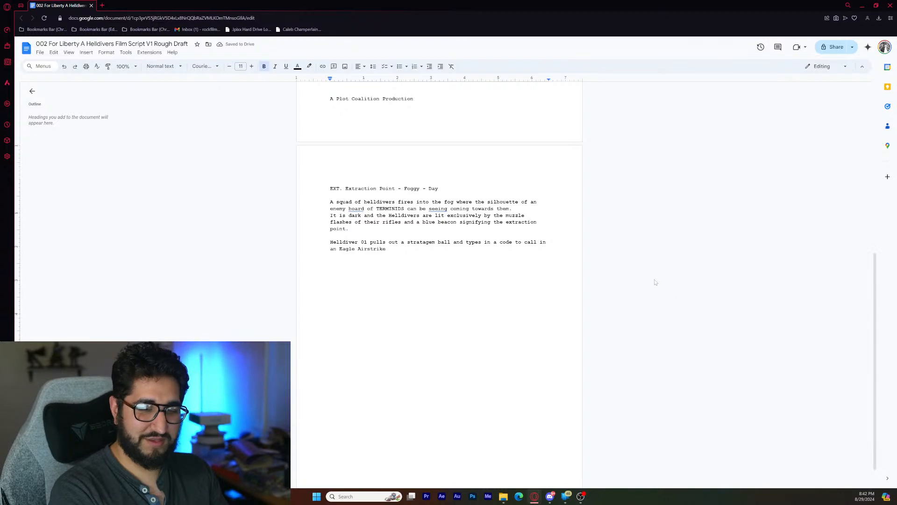
pyautogui.write('. ')
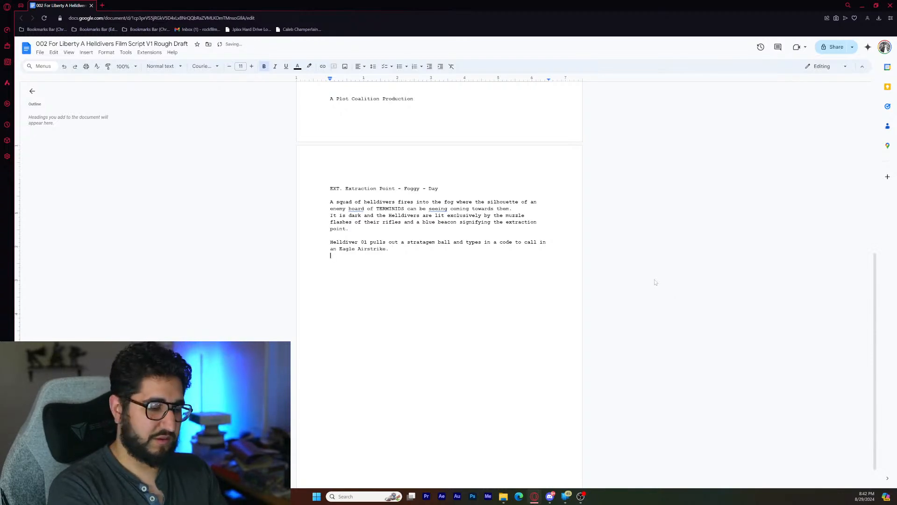
pyautogui.write('They thro')
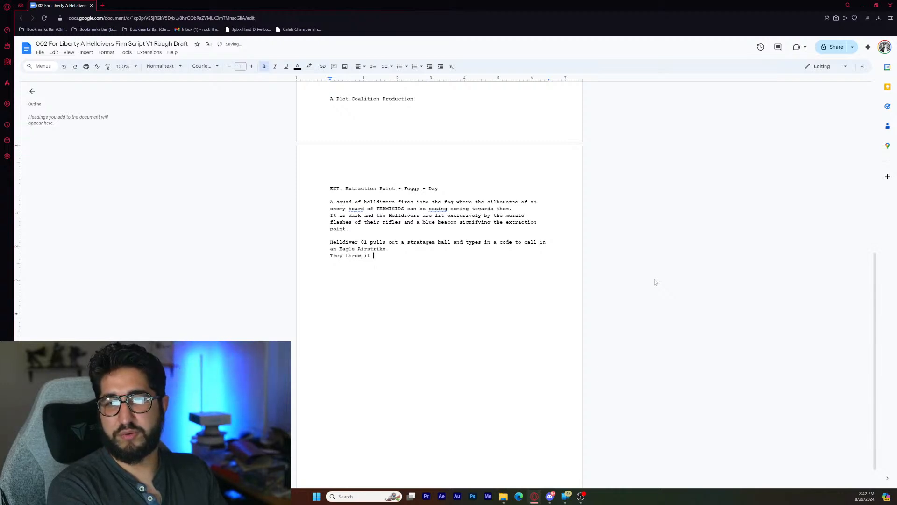
pyautogui.write('w it on ')
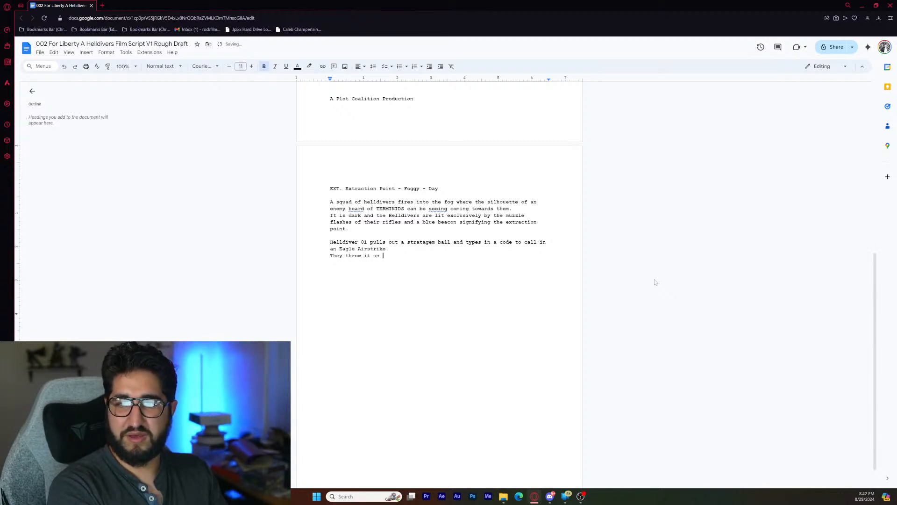
pyautogui.write('the ground')
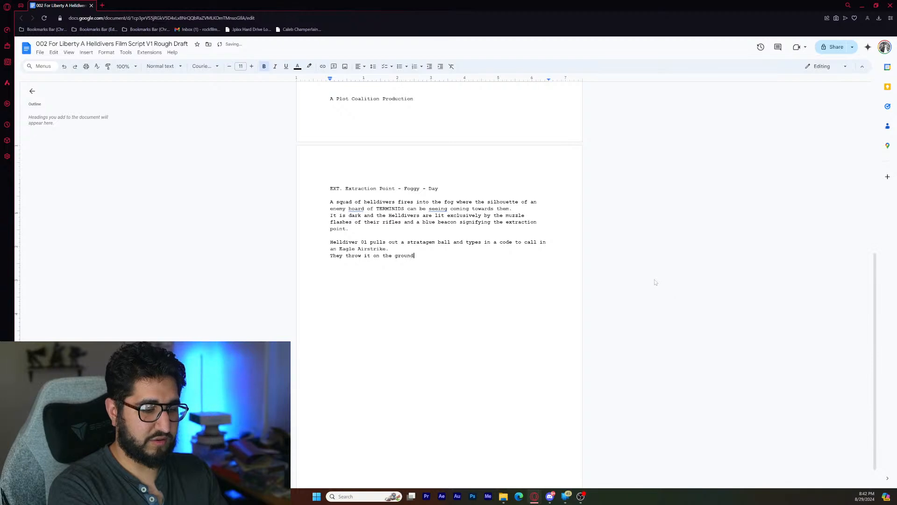
pyautogui.write(',')
# - Write the action line "They throw it on the ground while yelling." below the Eagle Airstrike sentence, followed by a blank line
pyautogui.press('Return')
pyautogui.press('Return')
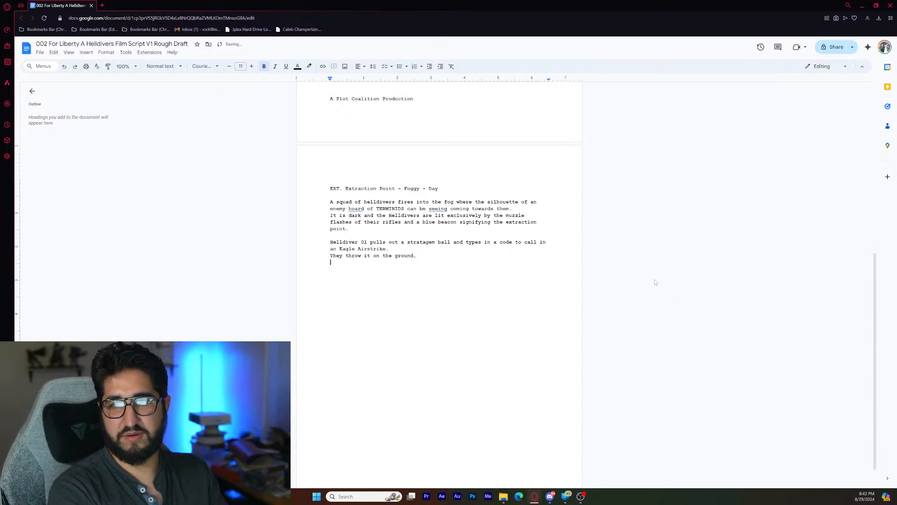
pyautogui.write('whi')
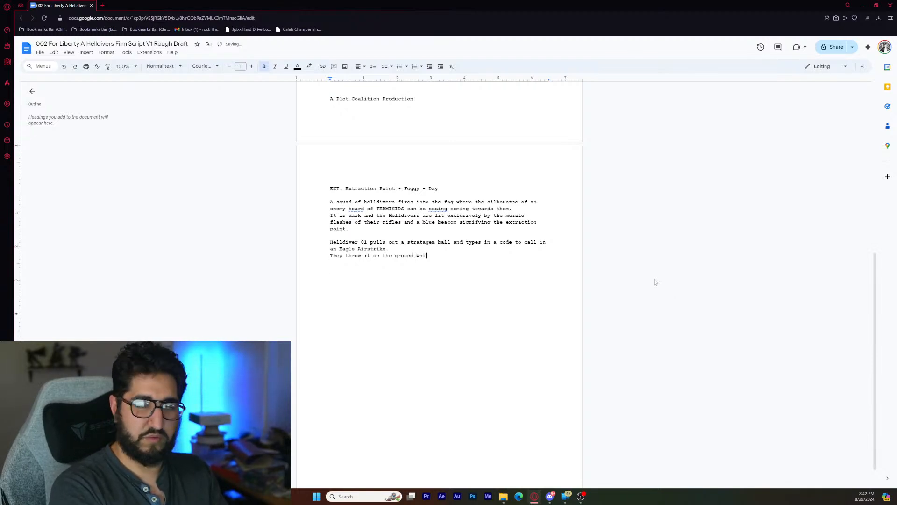
pyautogui.write('le yelling.')
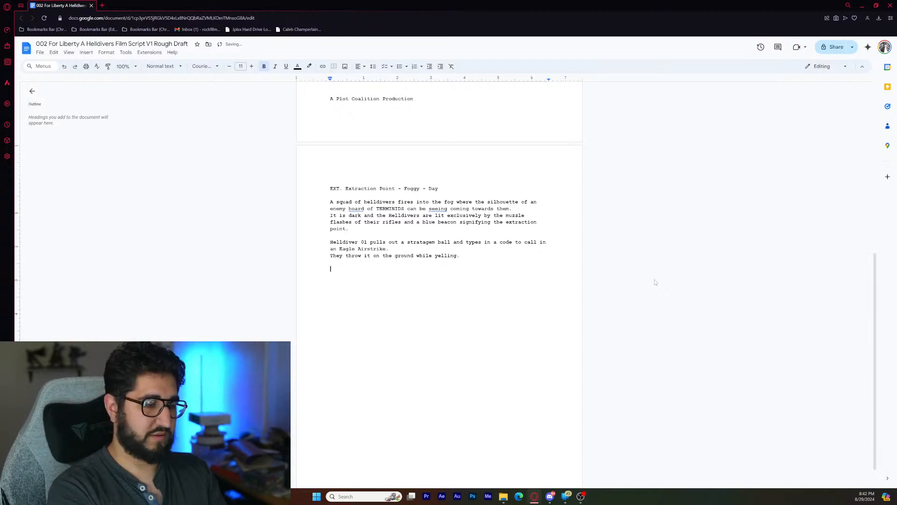
# - Add the centred character cue "HELLDIVER 01:" below the action paragraph
pyautogui.hotkey('ctrl', 'e')
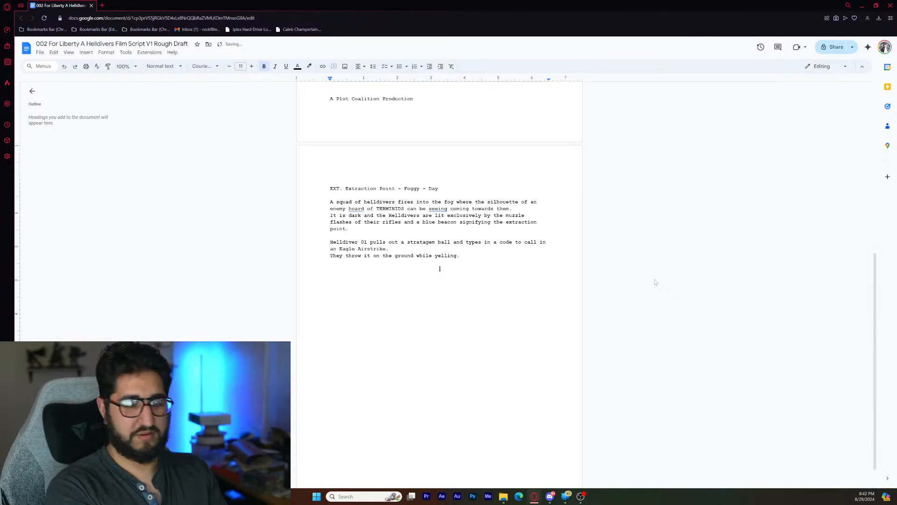
pyautogui.write('E')
pyautogui.write('ELLD')
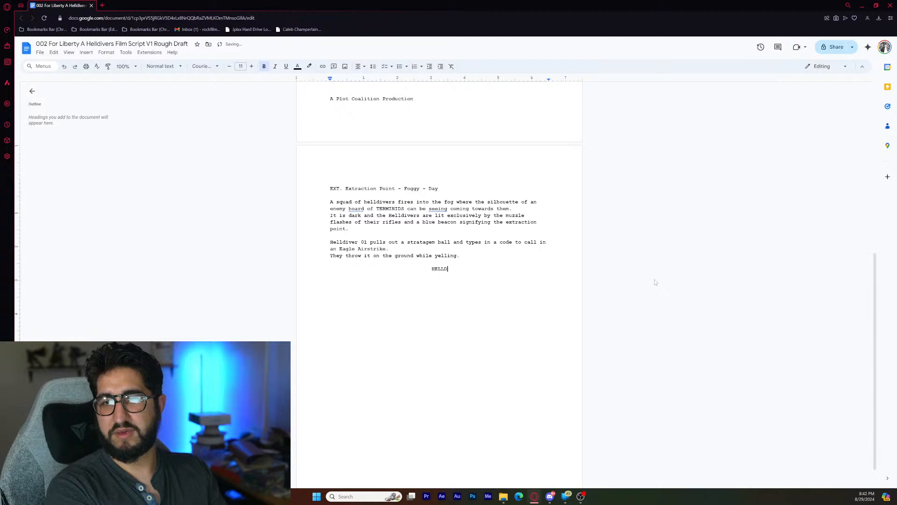
pyautogui.write('IVER 01:')
pyautogui.press('Return')
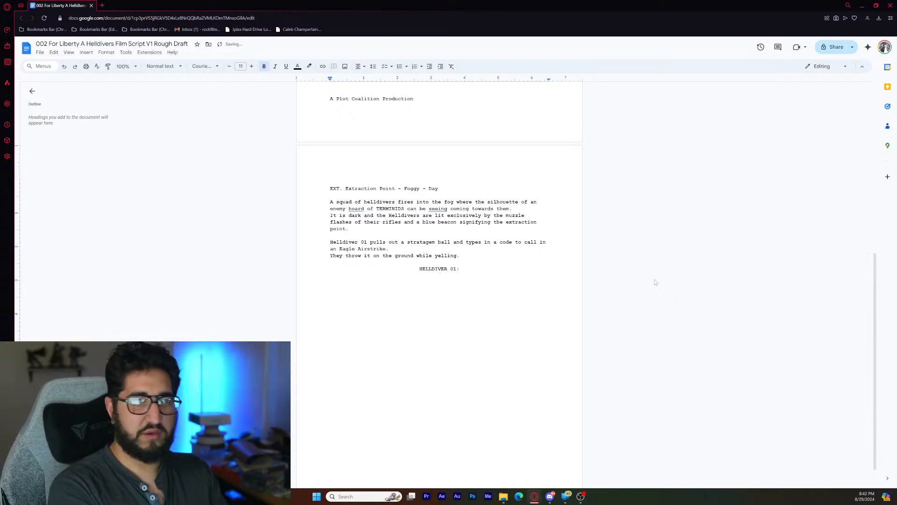
# - Write Helldiver 01's centred dialogue line "Calling in an Eagle! Stand back!" under the character cue
pyautogui.write('Calling in an')
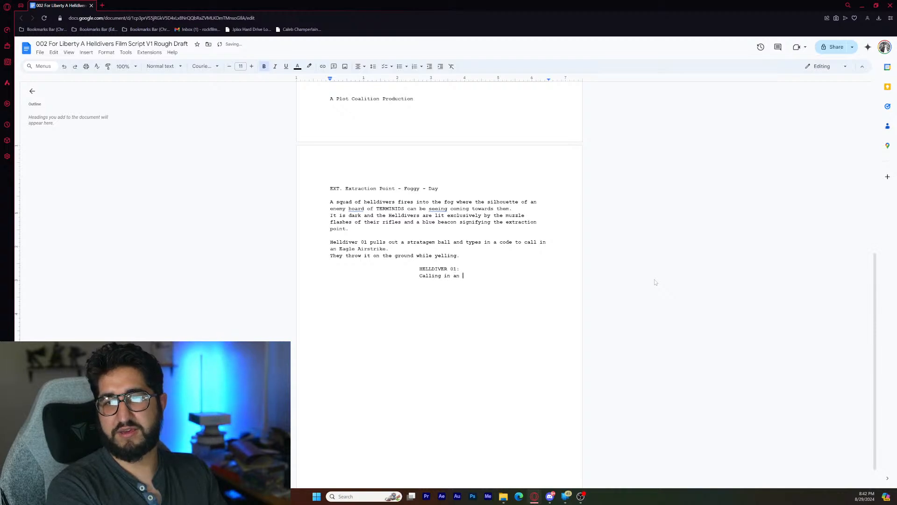
pyautogui.write(' Eagle! ')
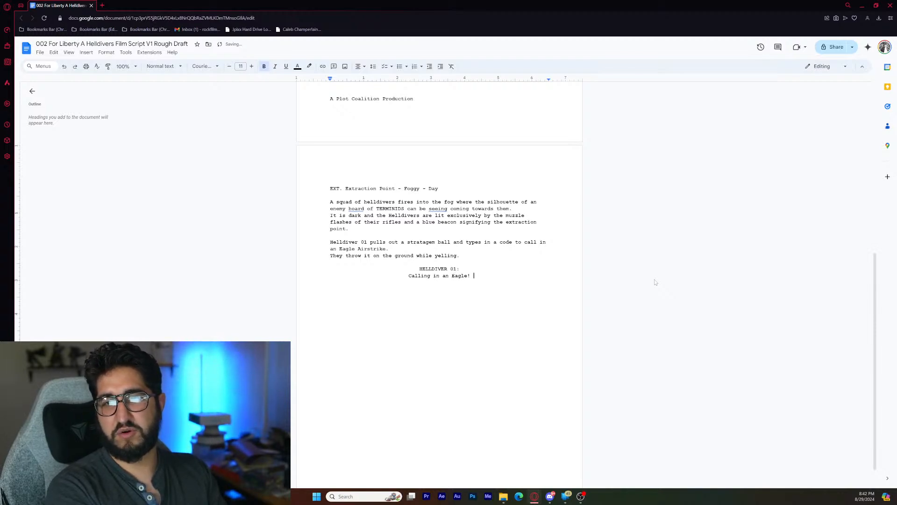
pyautogui.write('Stand back!')
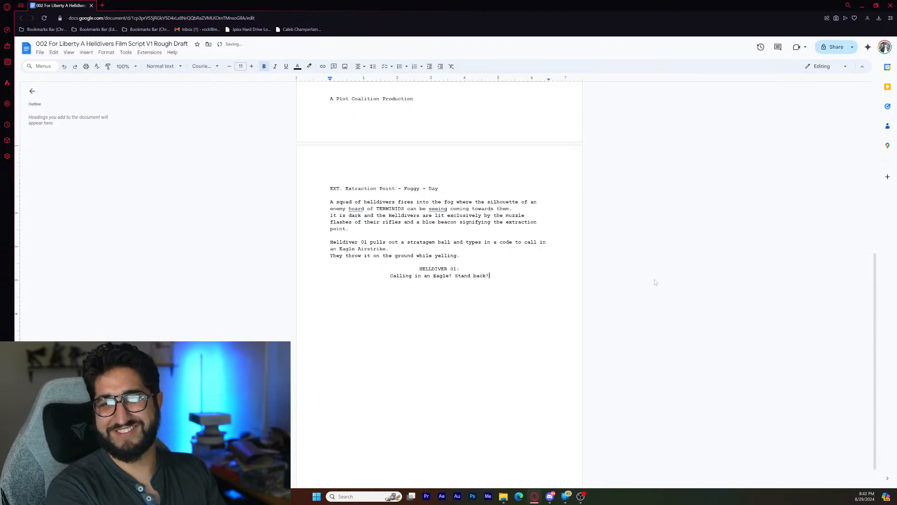
# - Leave a blank line and begin a left-aligned action paragraph with "Over the radio we hear the voice of a female pilot"
pyautogui.press('Return')
pyautogui.hotkey('ctrl', 'shift', 'l')
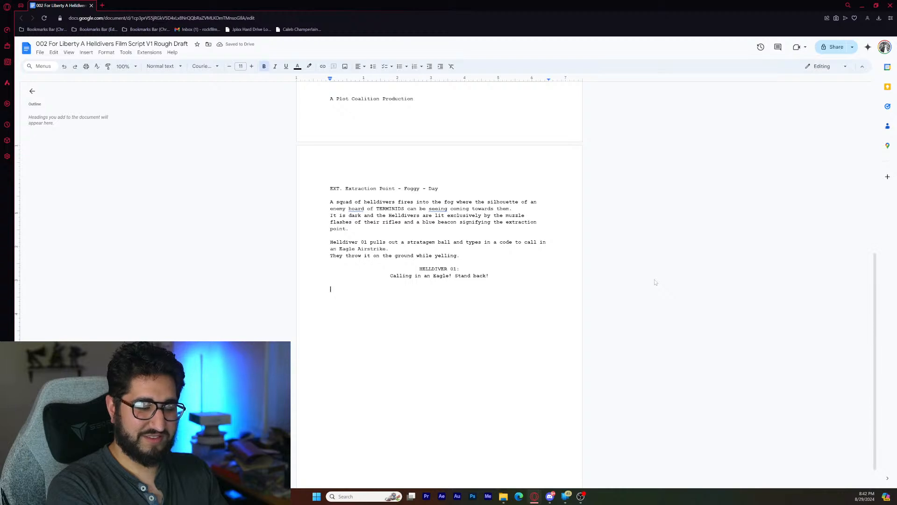
pyautogui.write('Over the radio w')
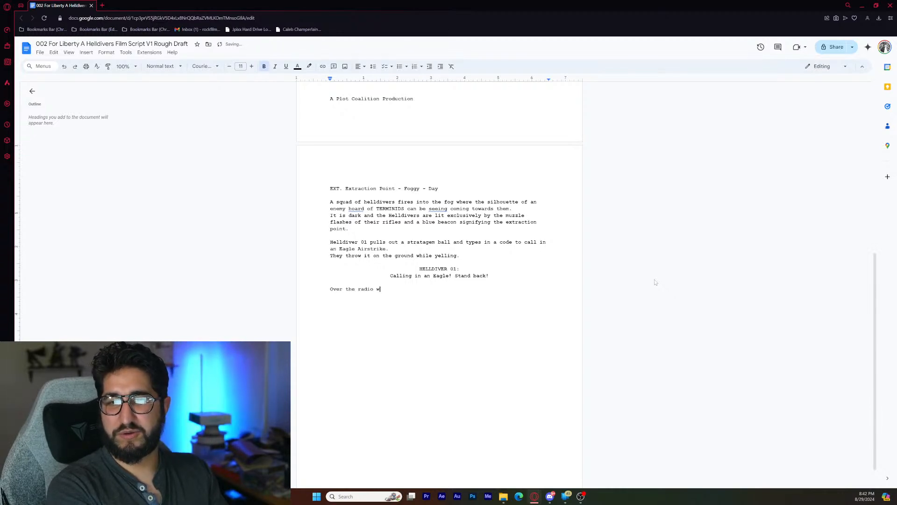
pyautogui.write('e hear ')
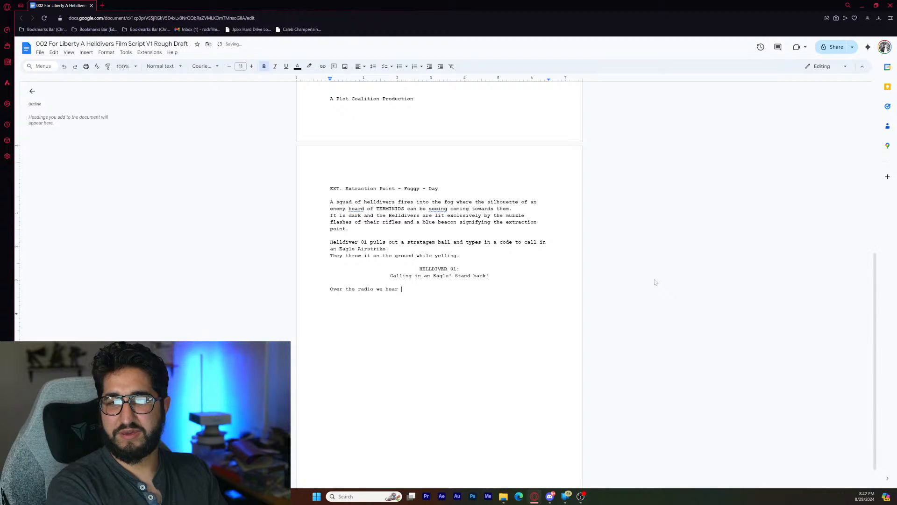
pyautogui.write('the voice ')
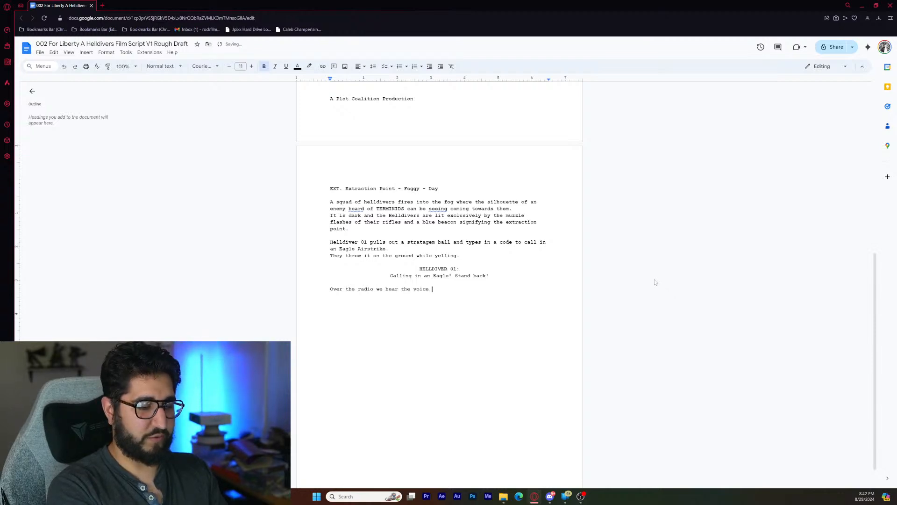
pyautogui.write('of a fe')
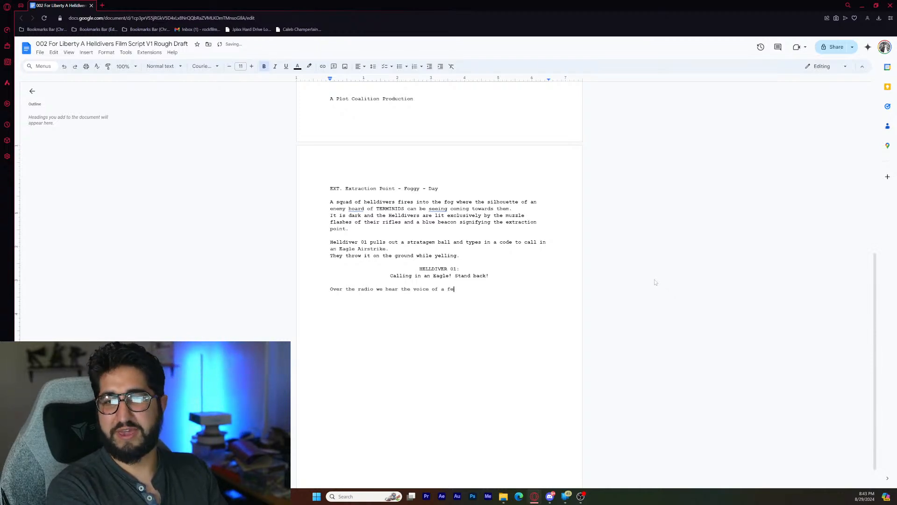
pyautogui.write('male pilot ')
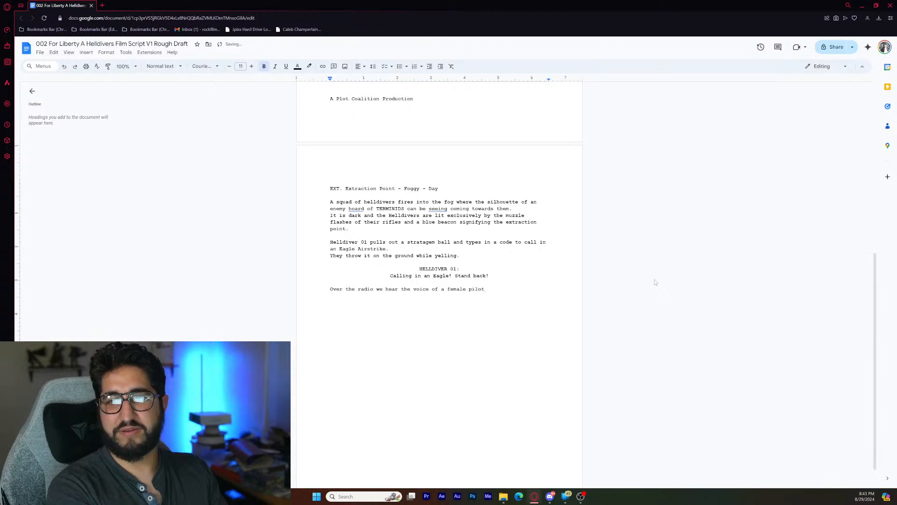
pyautogui.write('As')
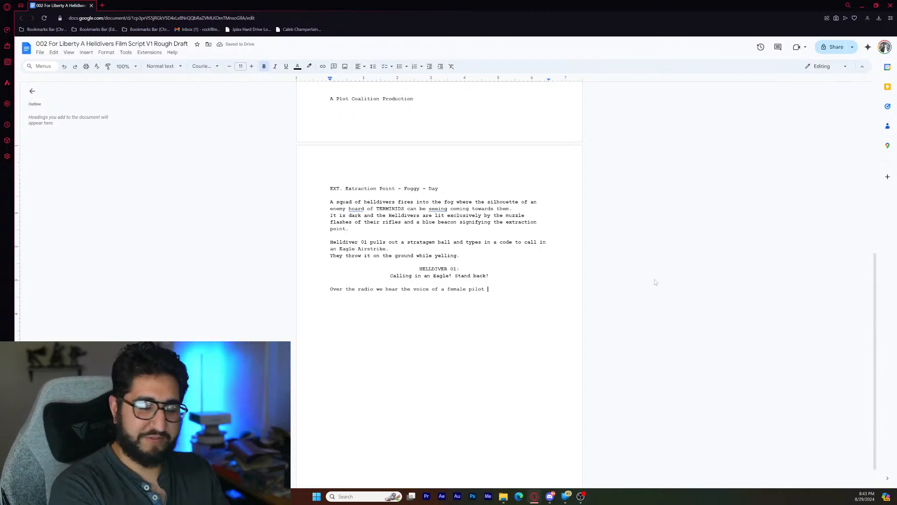
# - Finish the radio sentence after "female pilot" with "as the screech of an aircraft is heard." and leave a blank line
pyautogui.write('as')
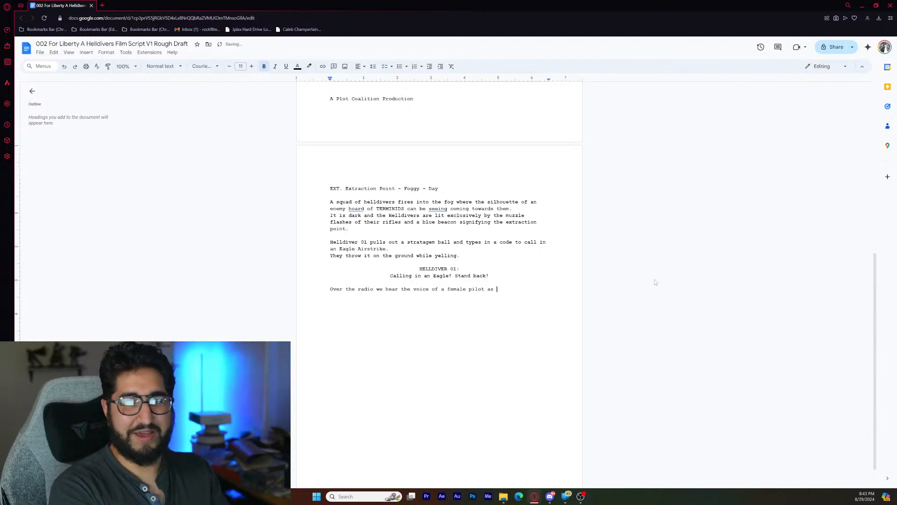
pyautogui.write(' the ')
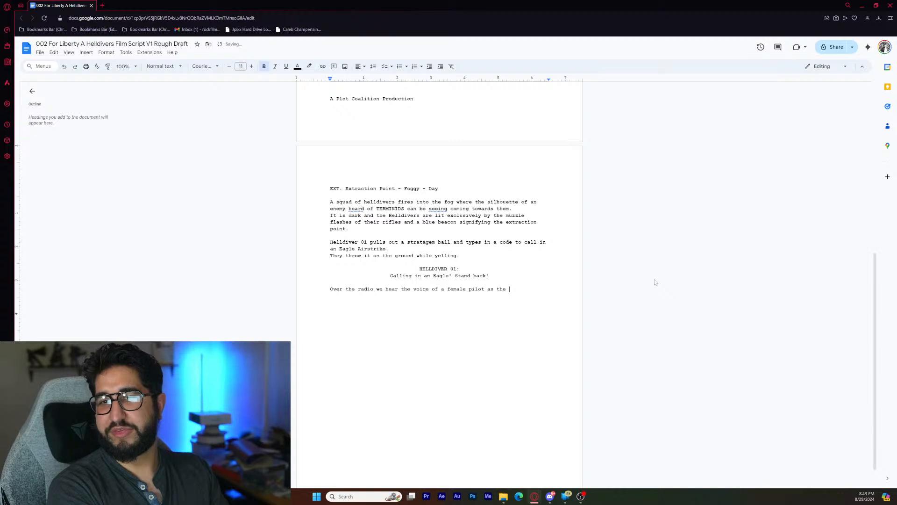
pyautogui.write('sc')
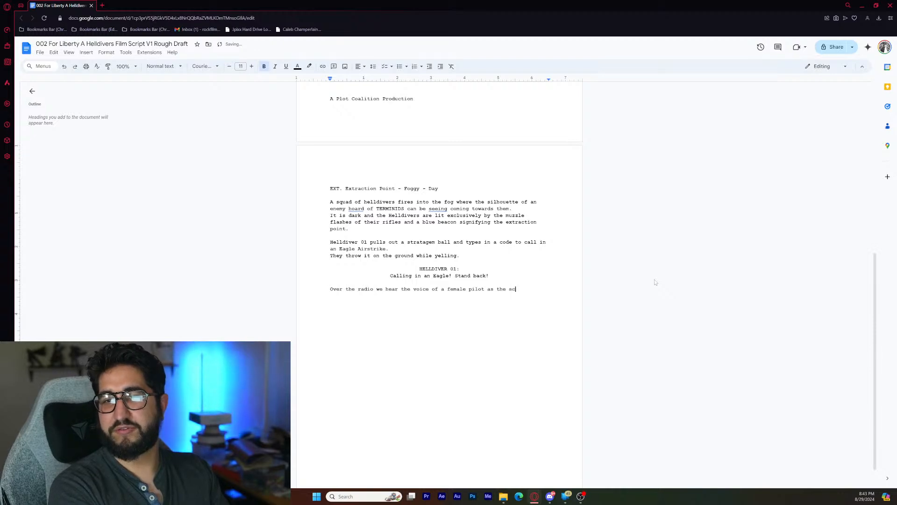
pyautogui.write('reech of an')
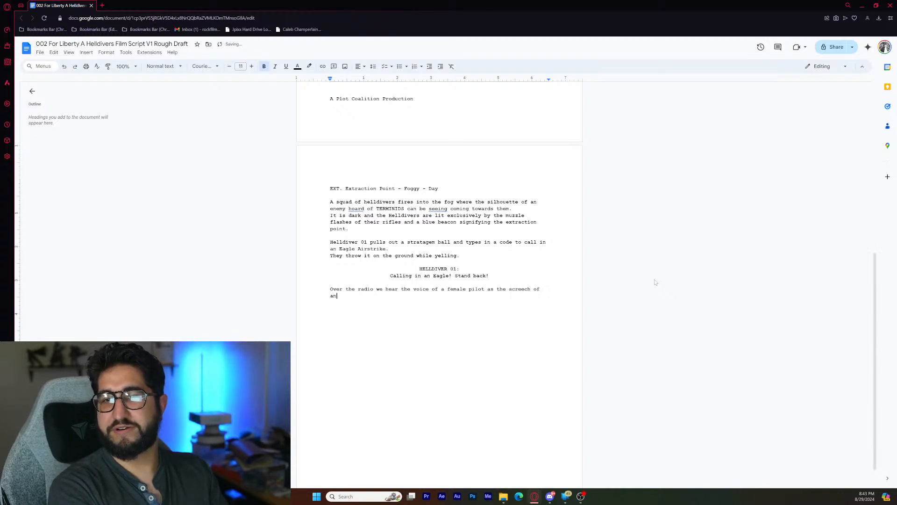
pyautogui.write(' aircraf')
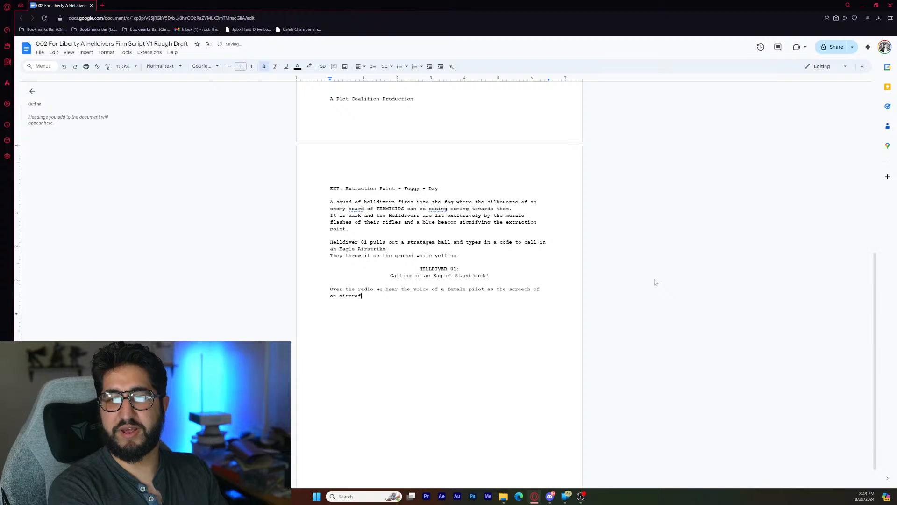
pyautogui.write('t is heard.')
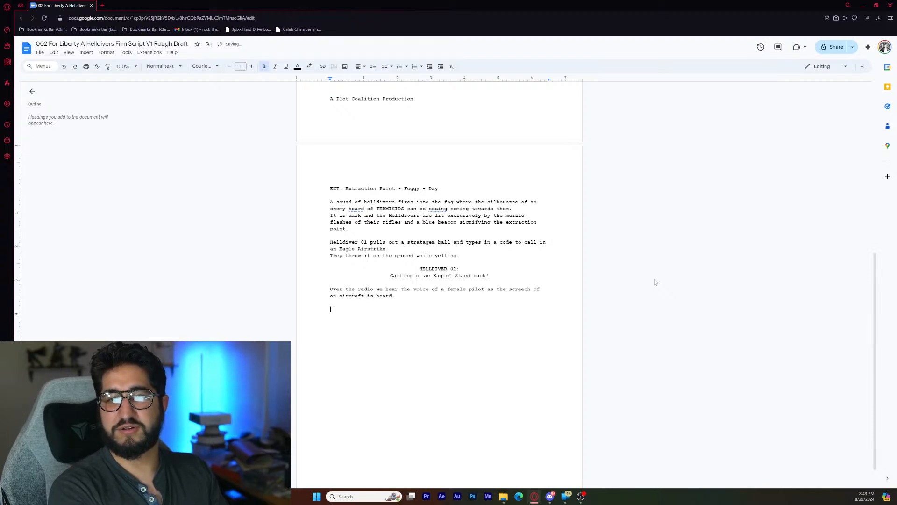
# - Add the centred character cue "EAGLE-01:" below the radio paragraph
pyautogui.hotkey('ctrl', 'shift', 'e')
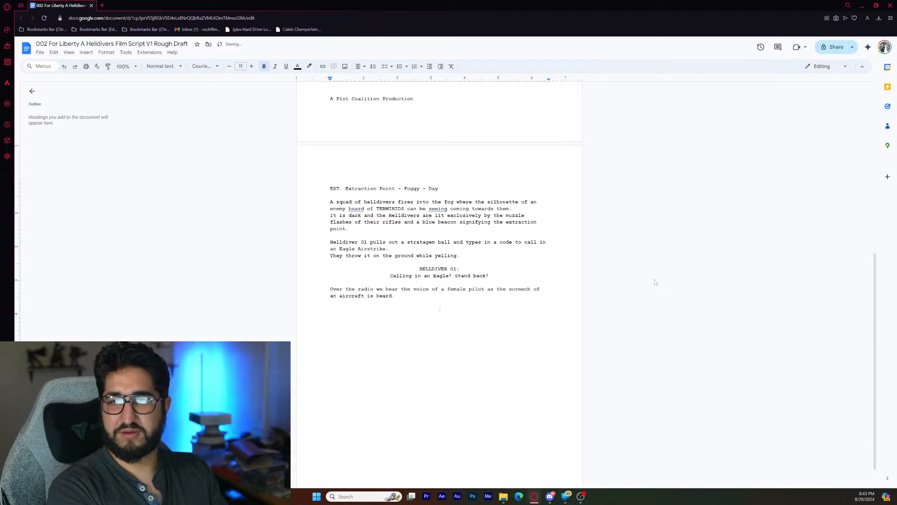
pyautogui.write('EAGLE')
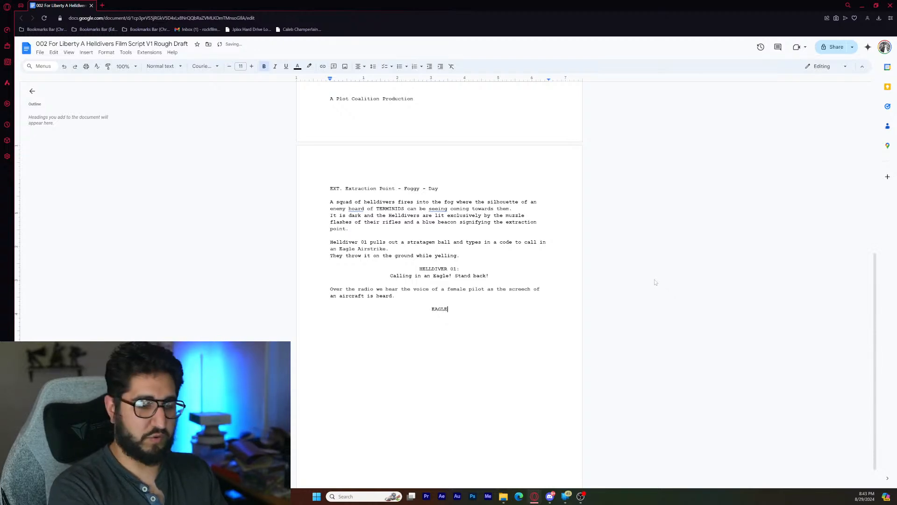
pyautogui.write('-01')
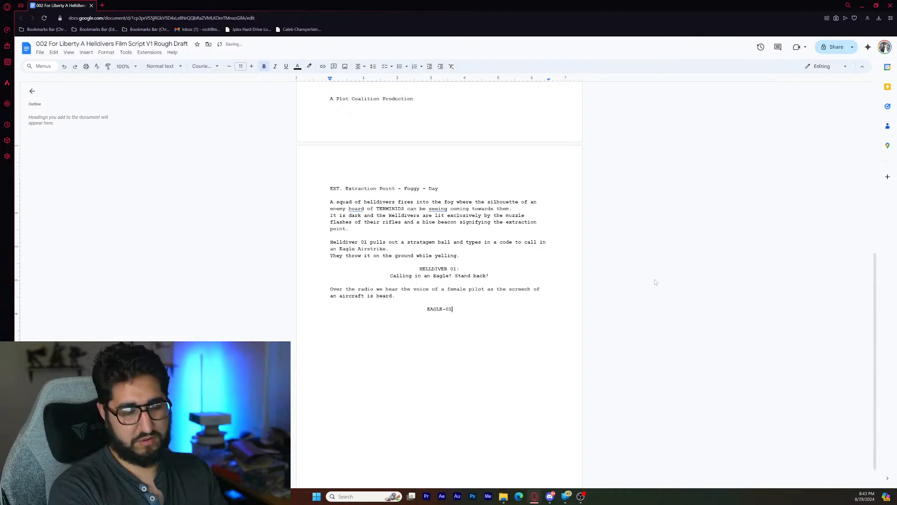
pyautogui.write(':')
pyautogui.press('Return')
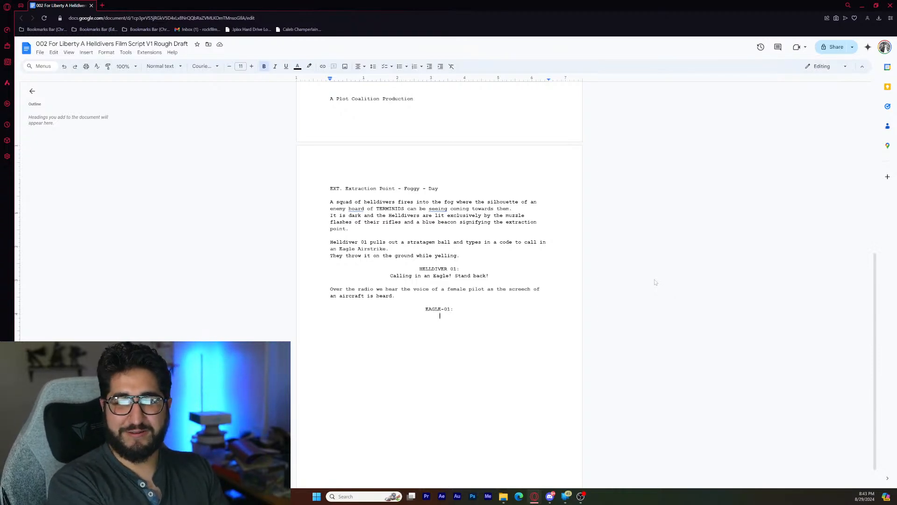
# - Write Eagle-01's centred dialogue line "Coming in hot!", then leave a blank line and return to left alignment
pyautogui.write('Co')
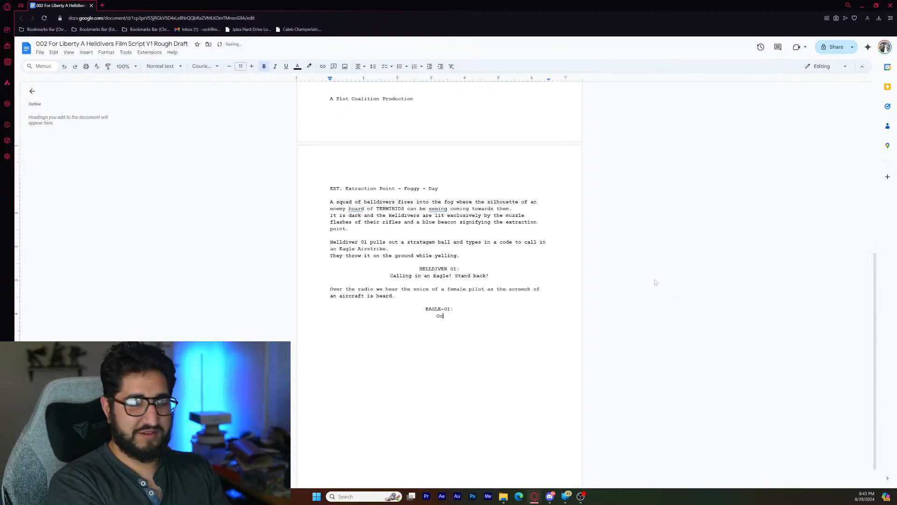
pyautogui.write('ming in ')
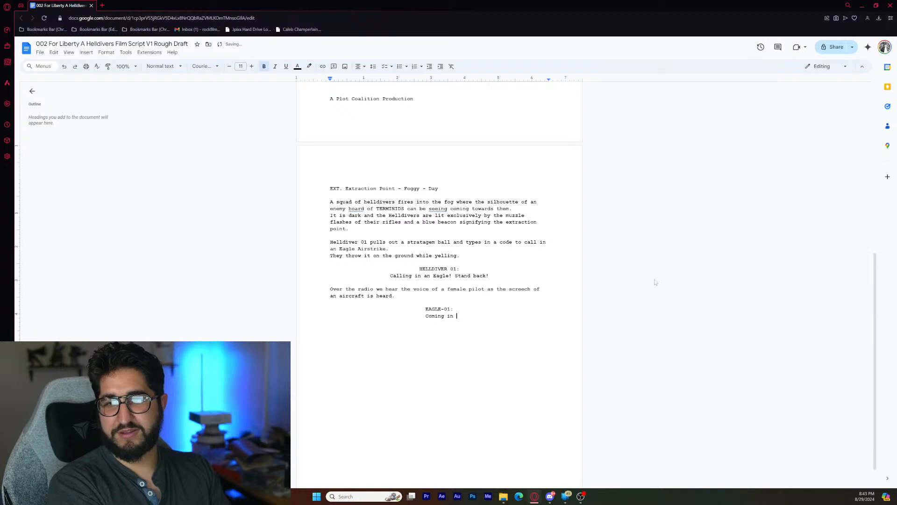
pyautogui.write('hot!')
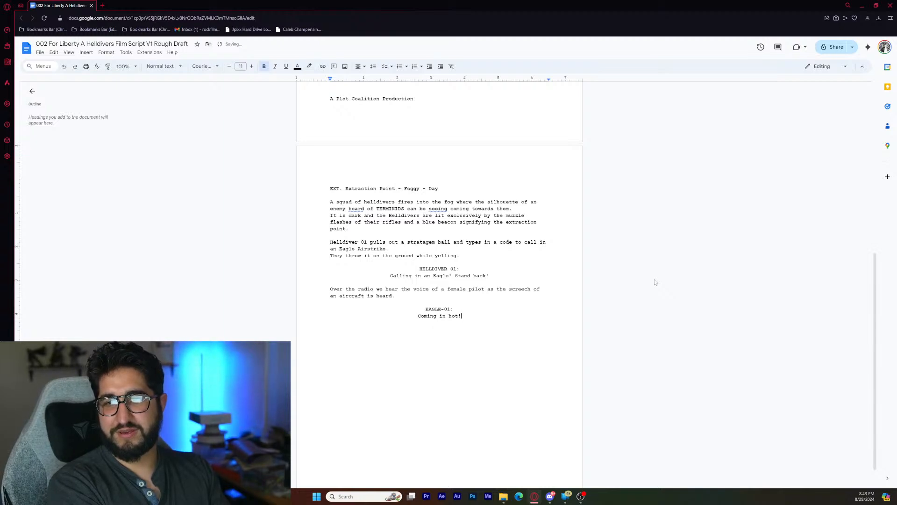
pyautogui.press('Return')
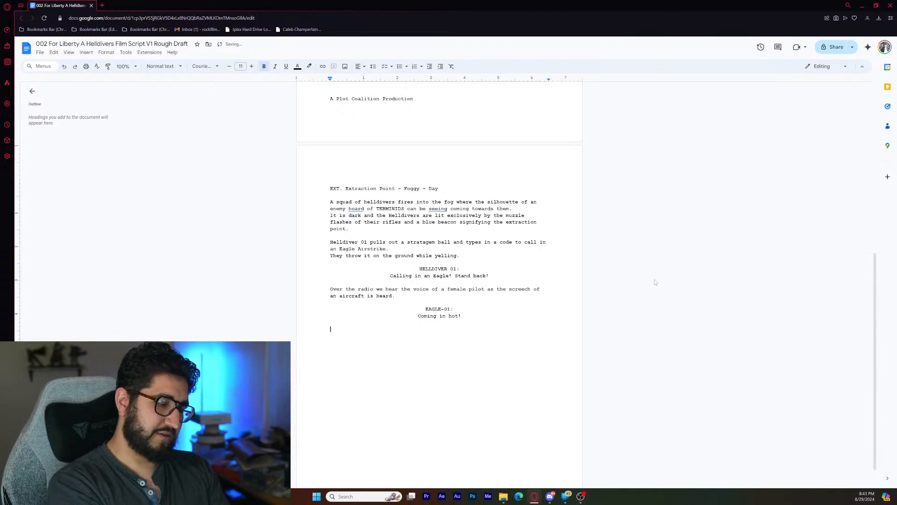
pyautogui.write('The ')
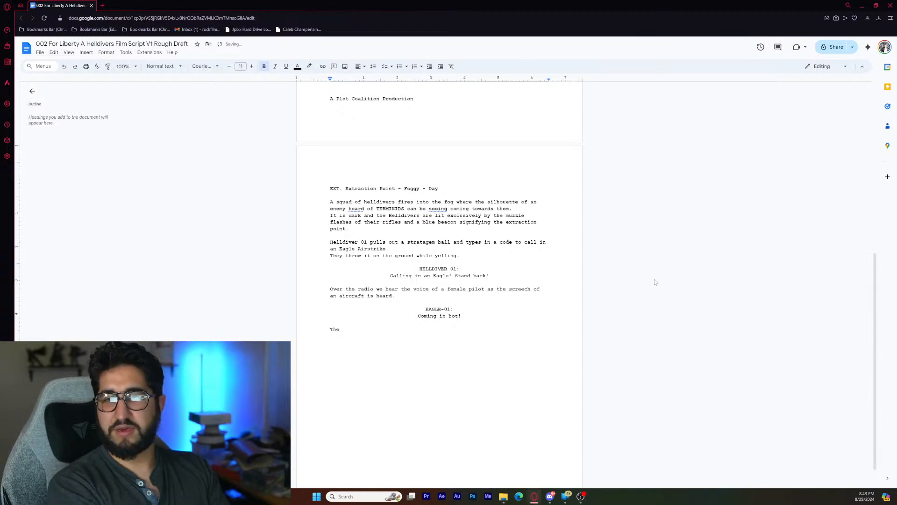
pyautogui.write('smal')
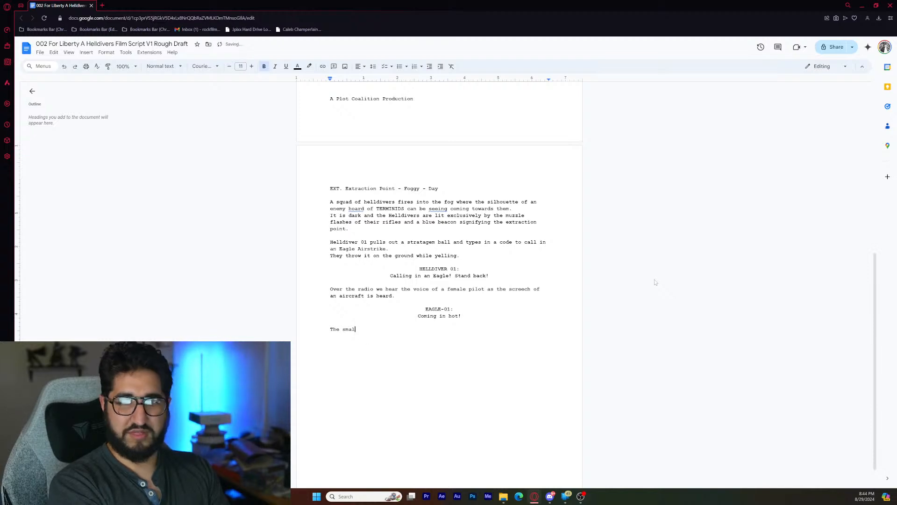
pyautogui.press('BackSpace')
pyautogui.press('BackSpace')
pyautogui.press('BackSpace')
pyautogui.press('BackSpace')
pyautogui.press('BackSpace')
pyautogui.press('BackSpace')
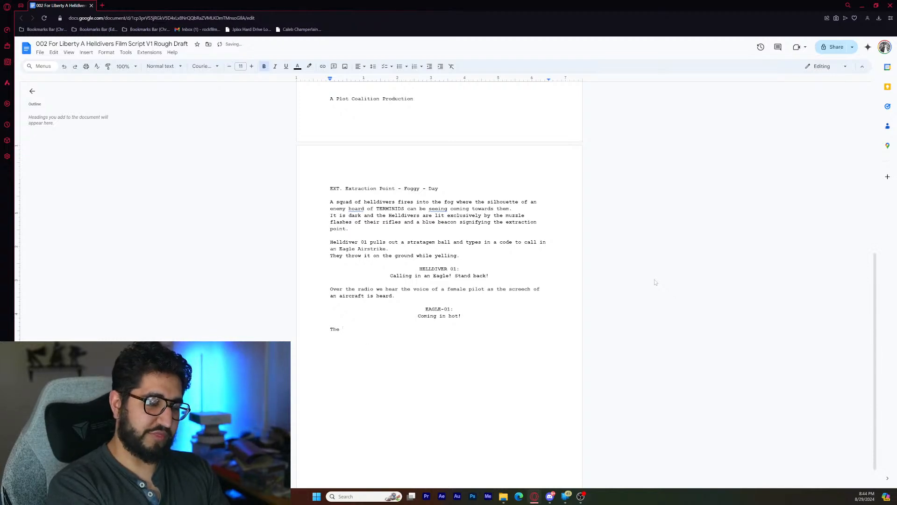
pyautogui.press('BackSpace')
pyautogui.press('BackSpace')
pyautogui.press('BackSpace')
pyautogui.press('BackSpace')
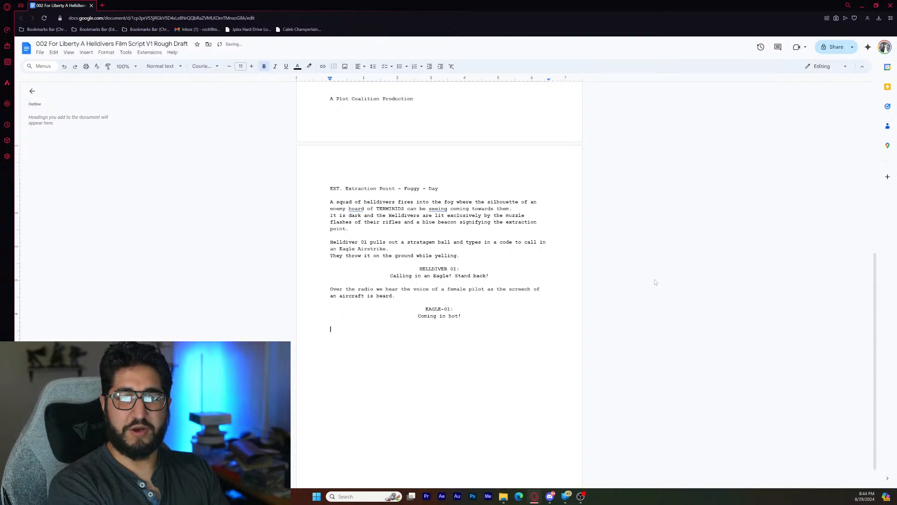
pyautogui.write('Li')
pyautogui.press('BackSpace')
pyautogui.press('BackSpace')
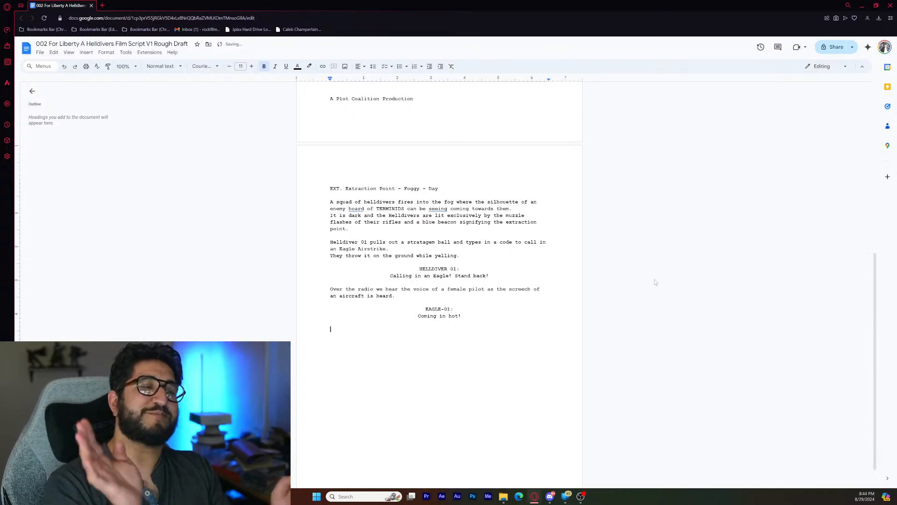
# - Begin the action paragraph with "Like a bolt of lightning, the stealth aircraft rips through the fog and"
pyautogui.write('L')
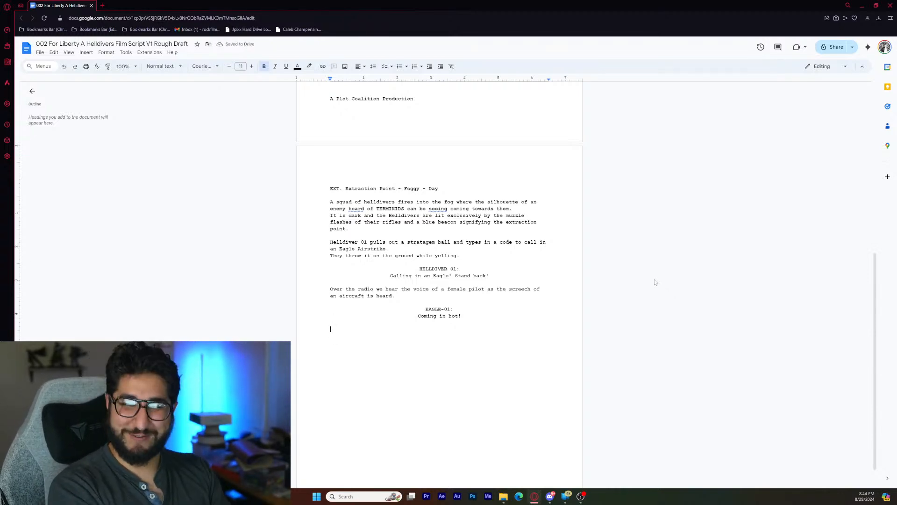
pyautogui.write('ike a bolt o')
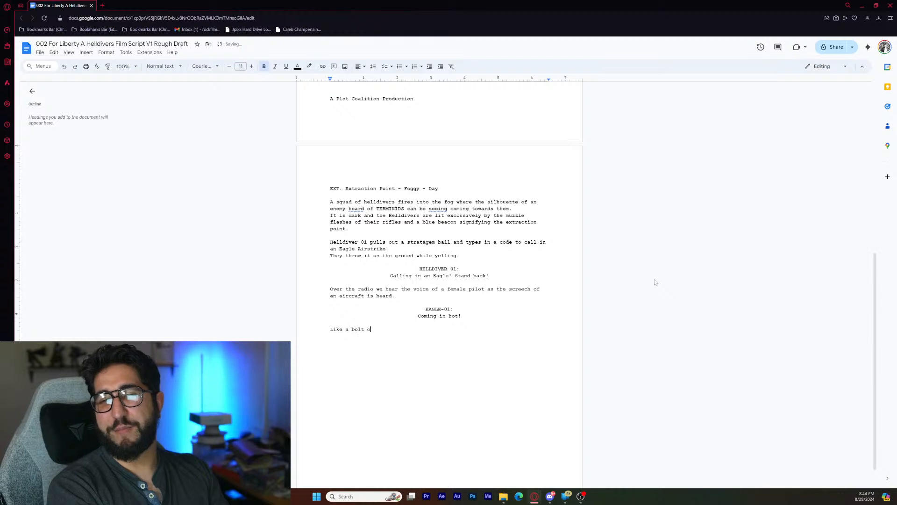
pyautogui.write('f lightning, ')
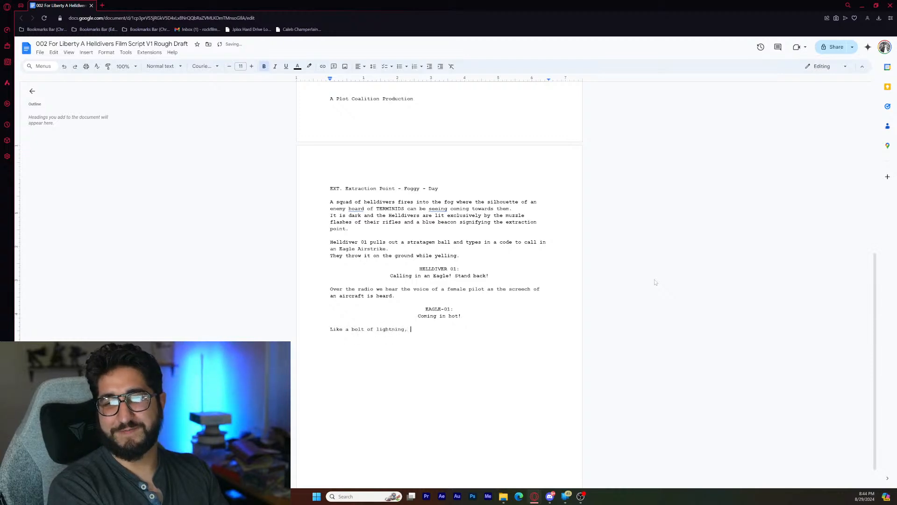
pyautogui.write('the ')
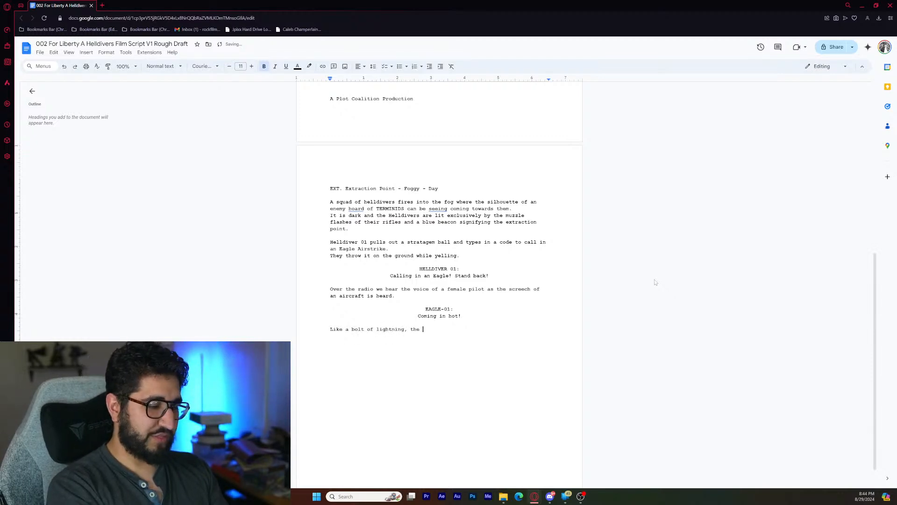
pyautogui.write('stealth ')
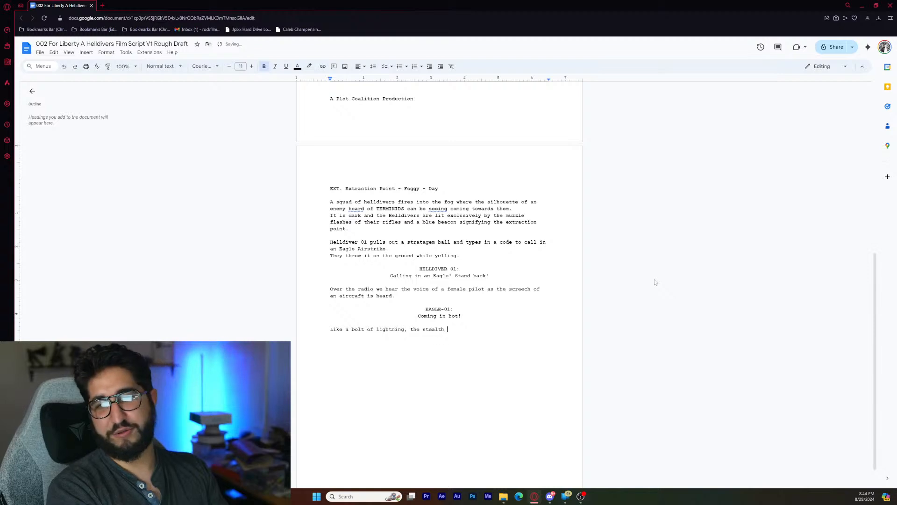
pyautogui.write('aircraft')
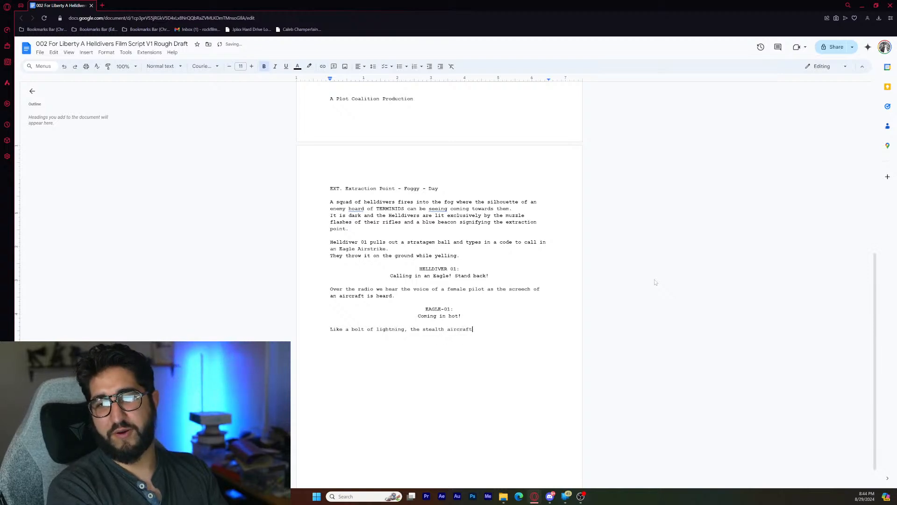
pyautogui.write(' rips thr')
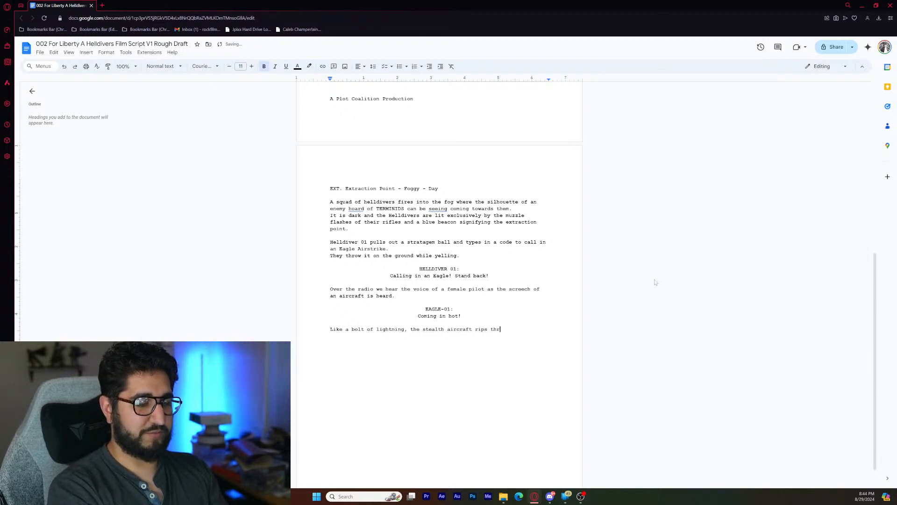
pyautogui.write('ough the fog')
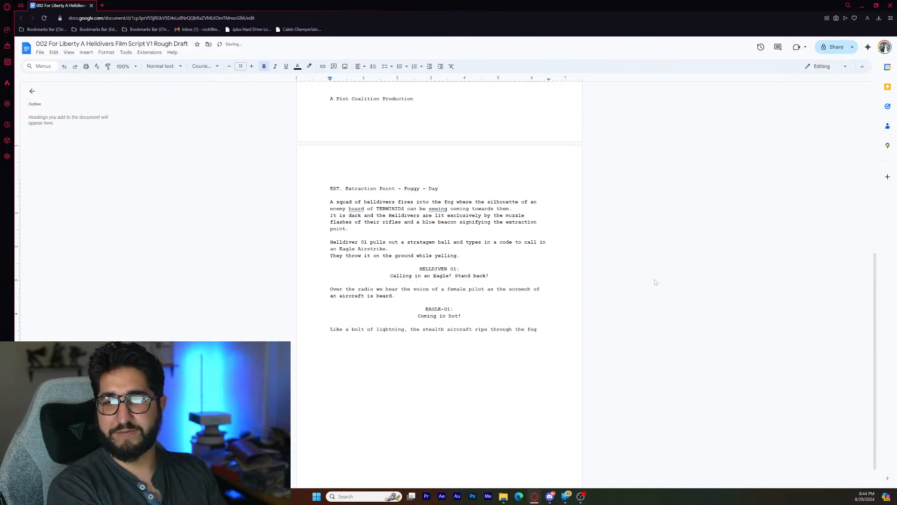
pyautogui.write(' and')
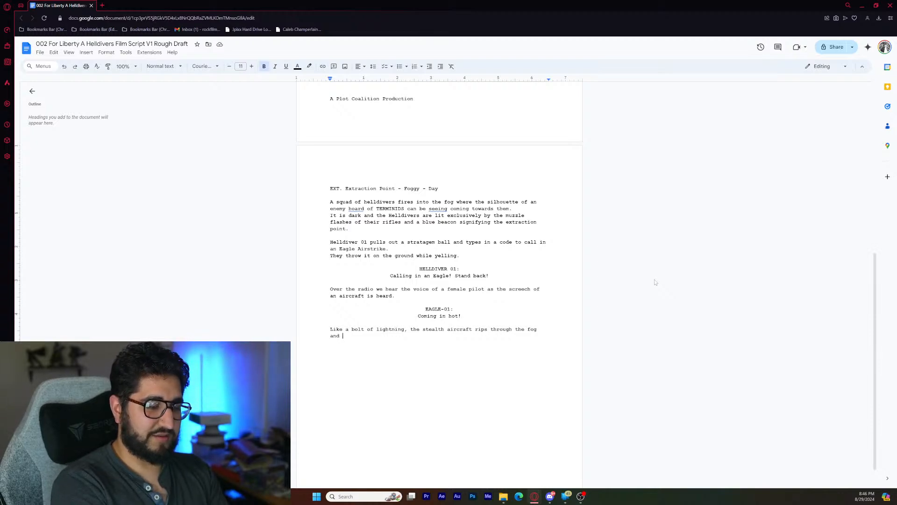
# - Replace the trailing "and" after "through the fog" with "with a"
pyautogui.press('BackSpace')
pyautogui.press('BackSpace')
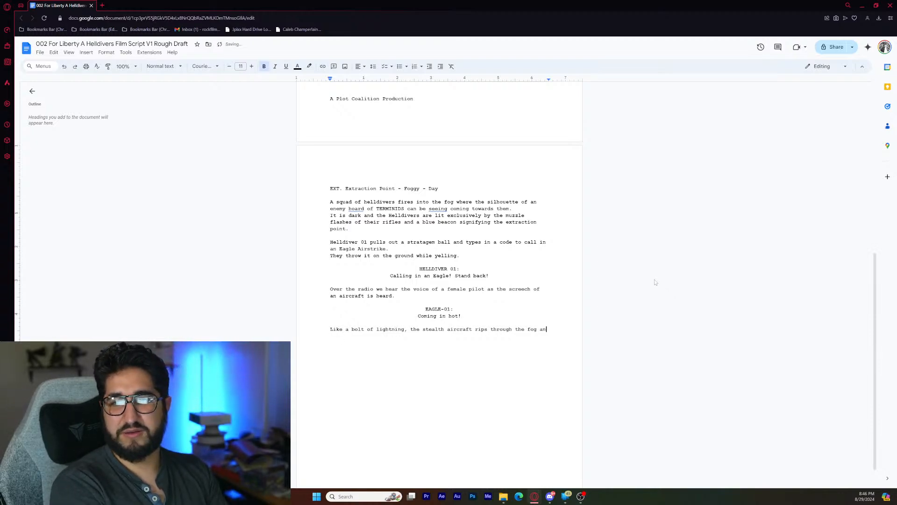
pyautogui.press('BackSpace')
pyautogui.press('BackSpace')
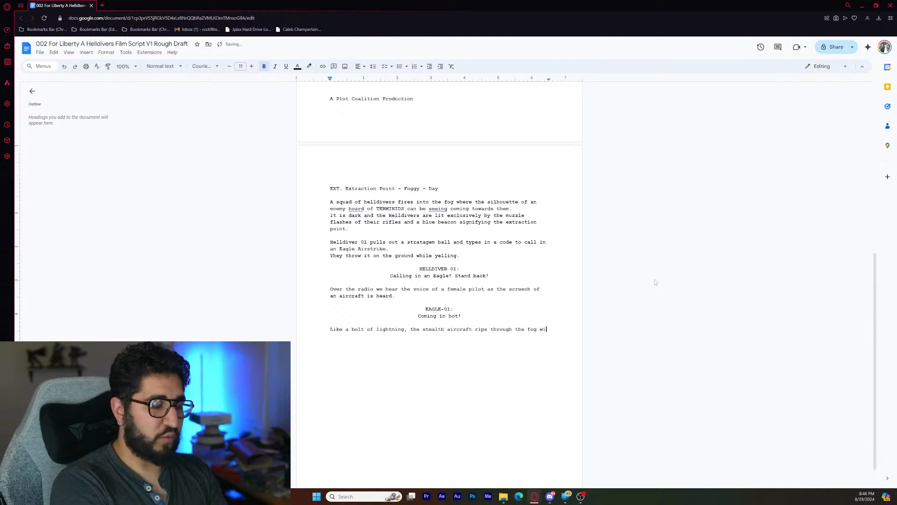
pyautogui.write('with ')
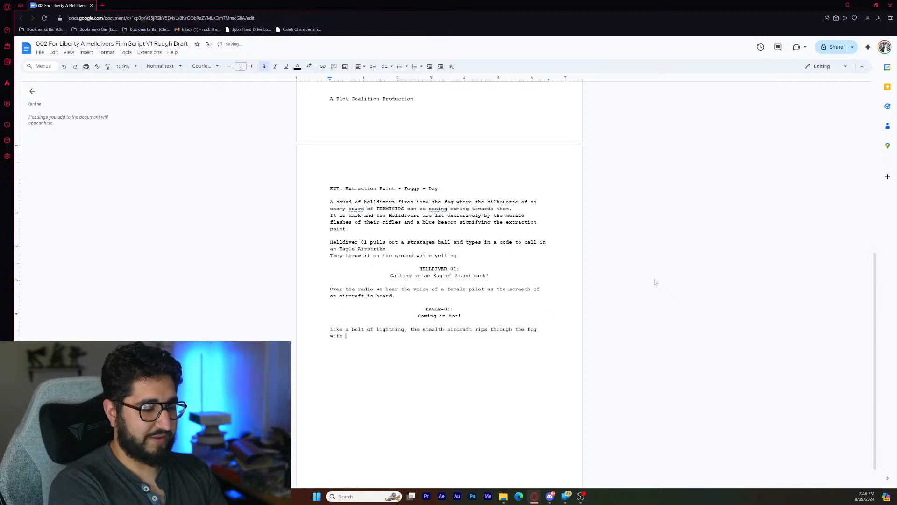
pyautogui.write('an')
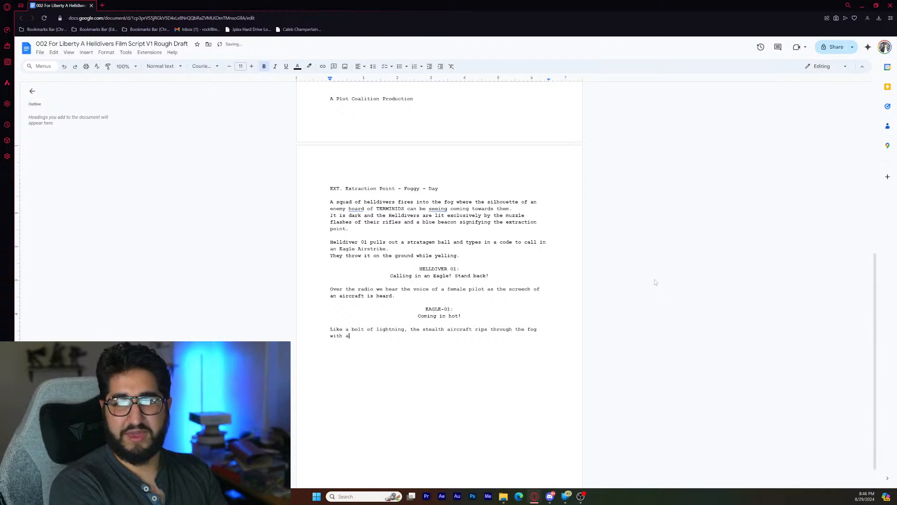
pyautogui.press('BackSpace')
pyautogui.write('gatling ')
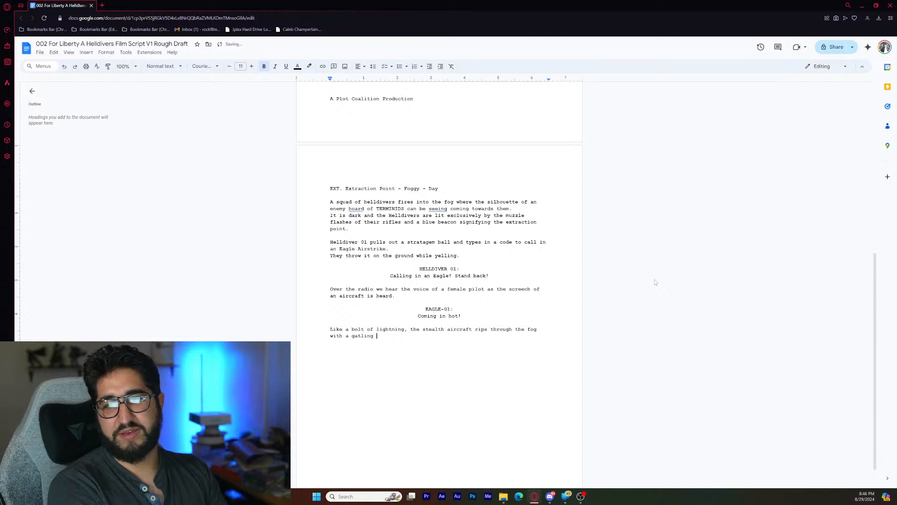
pyautogui.write('strafing ')
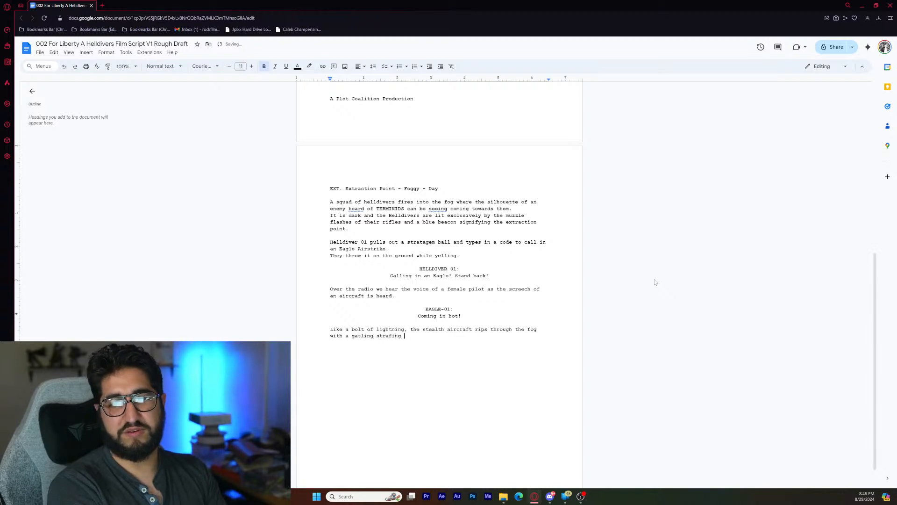
pyautogui.write('run w')
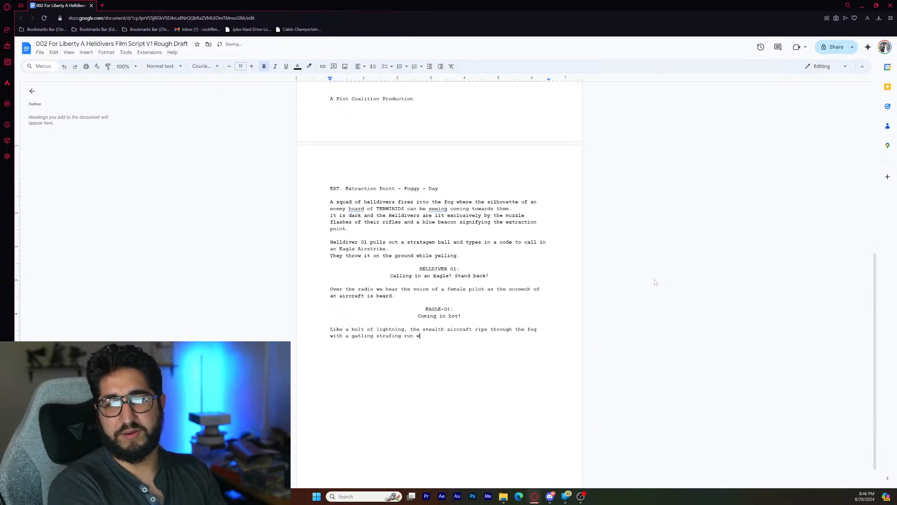
pyautogui.write('ith')
pyautogui.press('BackSpace')
pyautogui.press('BackSpace')
pyautogui.press('BackSpace')
pyautogui.press('BackSpace')
pyautogui.press('BackSpace')
pyautogui.press('BackSpace')
pyautogui.press('BackSpace')
pyautogui.press('BackSpace')
pyautogui.press('BackSpace')
pyautogui.press('BackSpace')
pyautogui.press('BackSpace')
pyautogui.press('BackSpace')
pyautogui.press('BackSpace')
pyautogui.press('BackSpace')
pyautogui.press('BackSpace')
pyautogui.press('BackSpace')
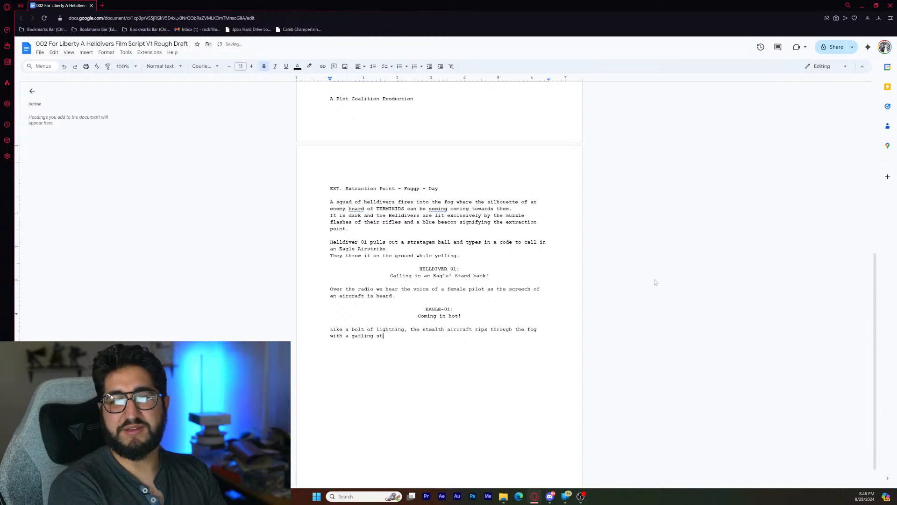
pyautogui.press('BackSpace')
pyautogui.press('BackSpace')
pyautogui.press('BackSpace')
pyautogui.press('BackSpace')
pyautogui.press('BackSpace')
pyautogui.press('BackSpace')
pyautogui.press('BackSpace')
pyautogui.press('BackSpace')
pyautogui.press('BackSpace')
pyautogui.press('BackSpace')
# - Replace the unfinished "gatling st" after "with a" with "Eagle Airstrike which ignites an array of explosions that envelope the enemy."
pyautogui.write('Ea')
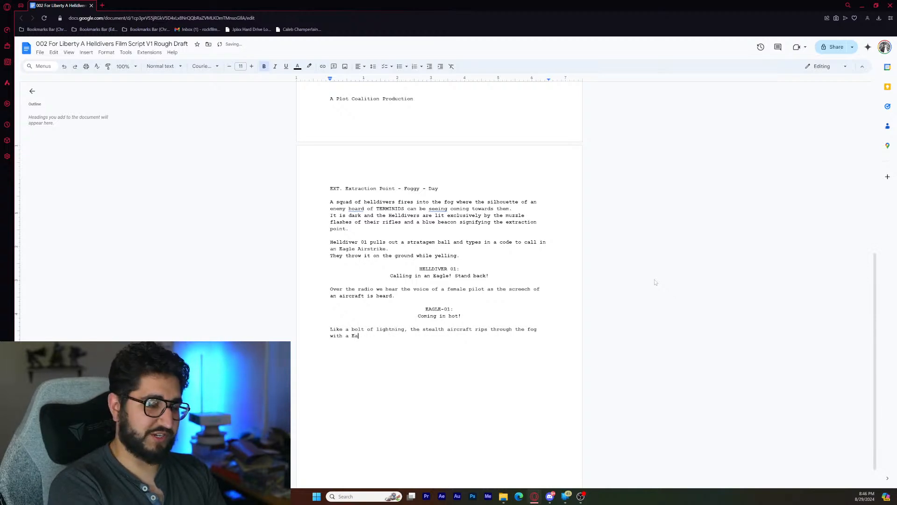
pyautogui.write('gle Airst')
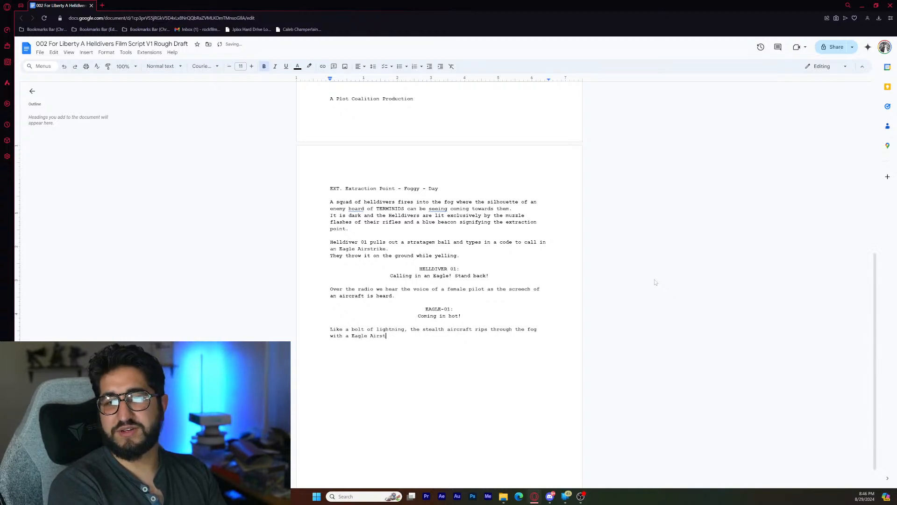
pyautogui.write('rike which')
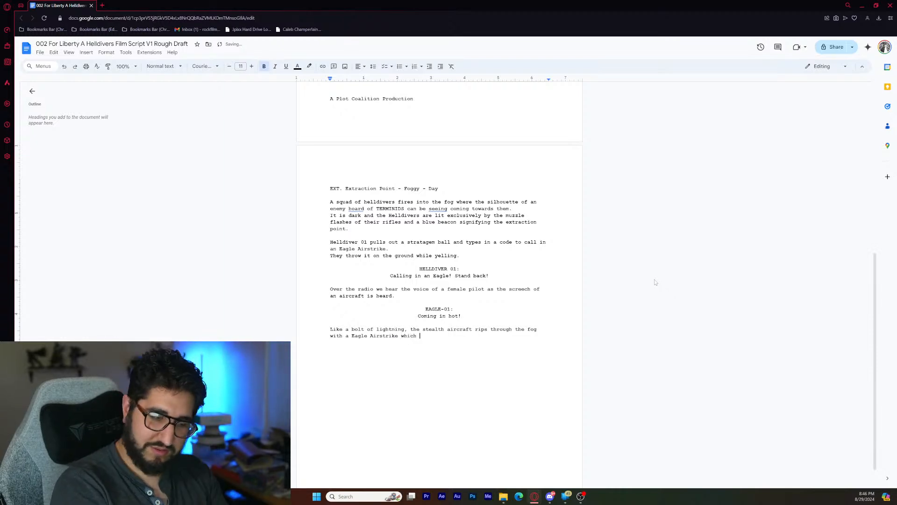
pyautogui.write(' i')
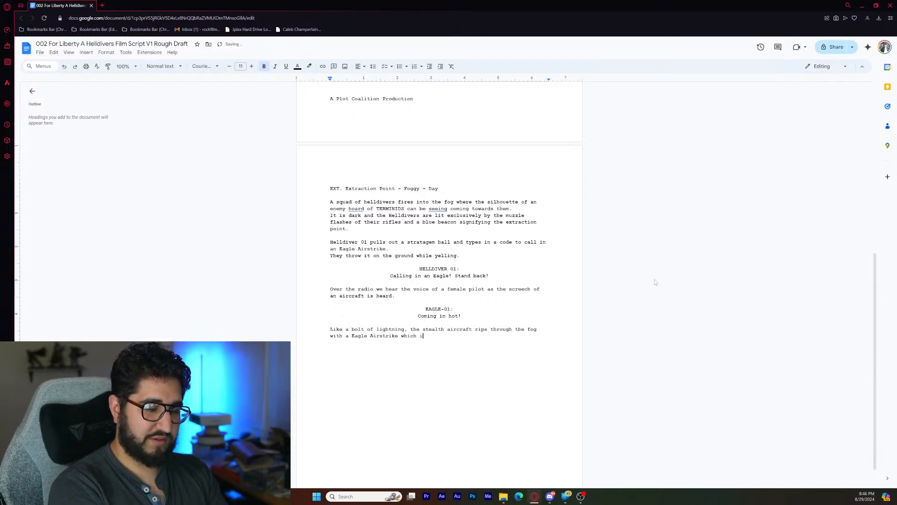
pyautogui.write('gnites')
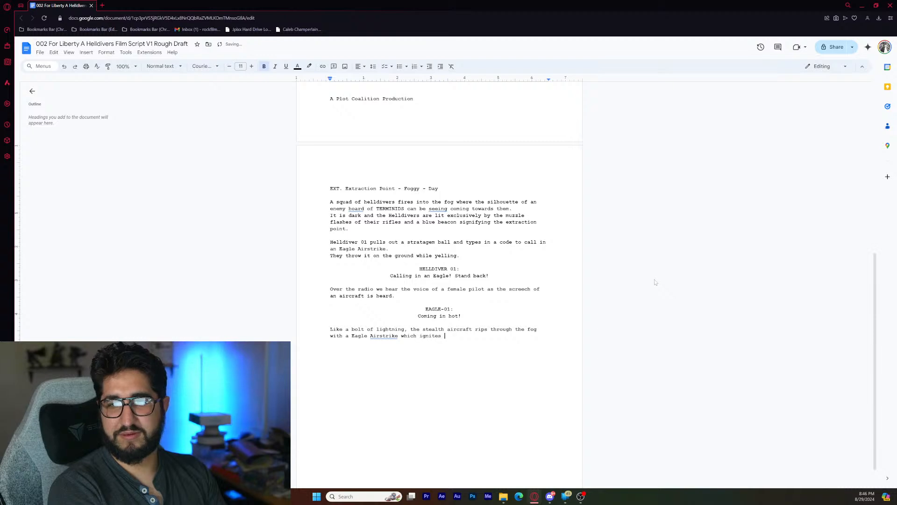
pyautogui.write(' an ar')
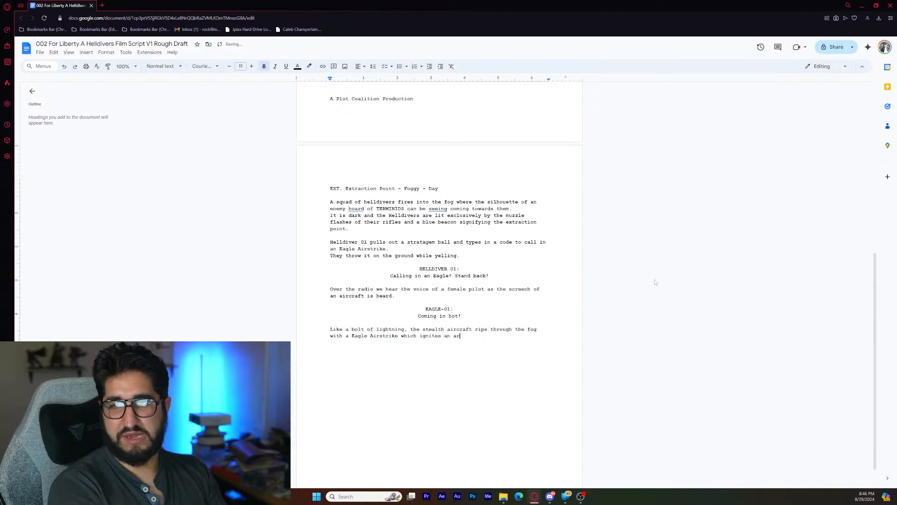
pyautogui.write('ray of exp')
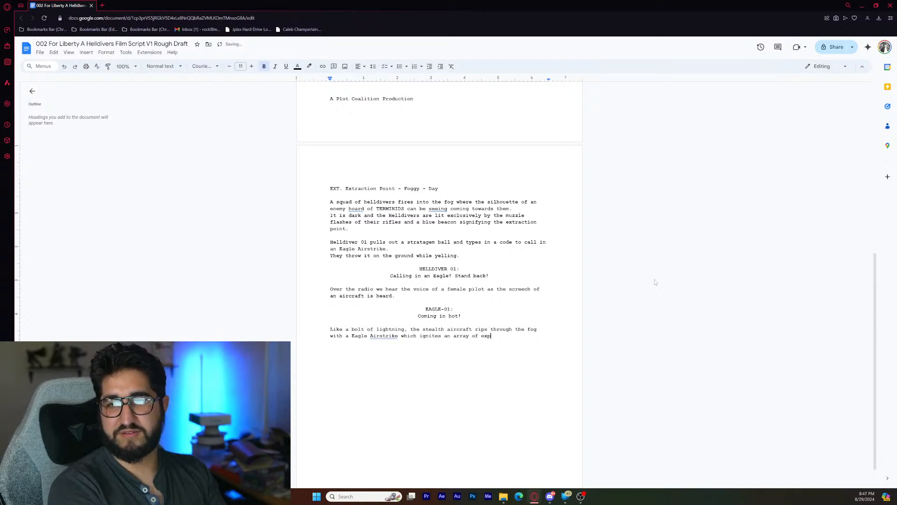
pyautogui.write('losions that e')
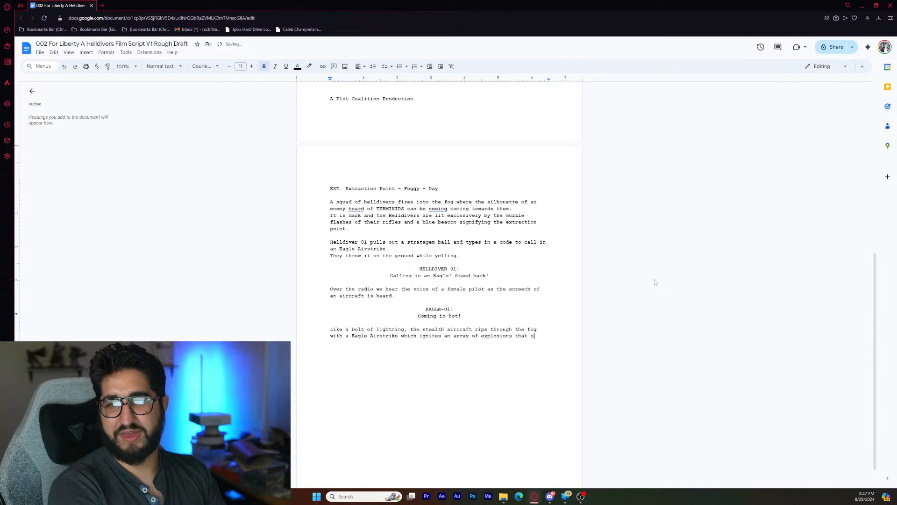
pyautogui.write('nvelope the enemy')
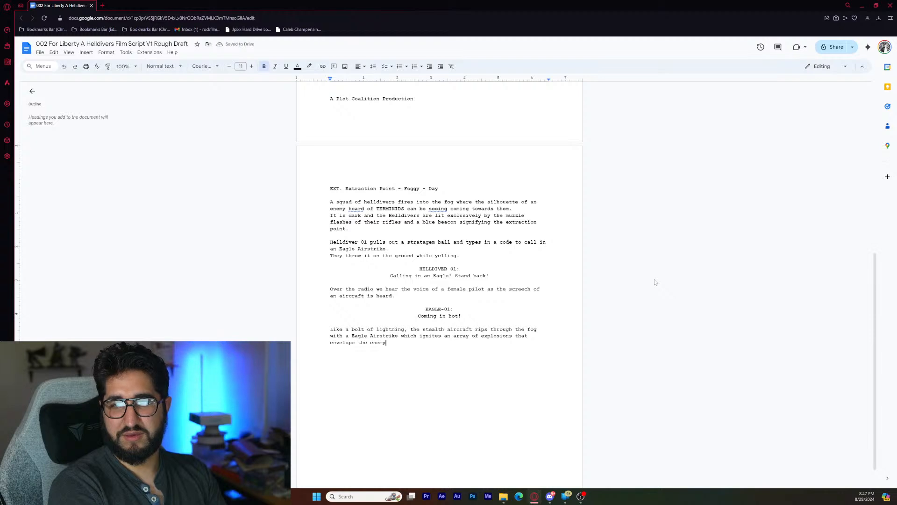
pyautogui.write('.')
# - Start a new line below the airstrike sentence with "Screeches are heard amongst the fog as the Helldivers"
pyautogui.press('Return')
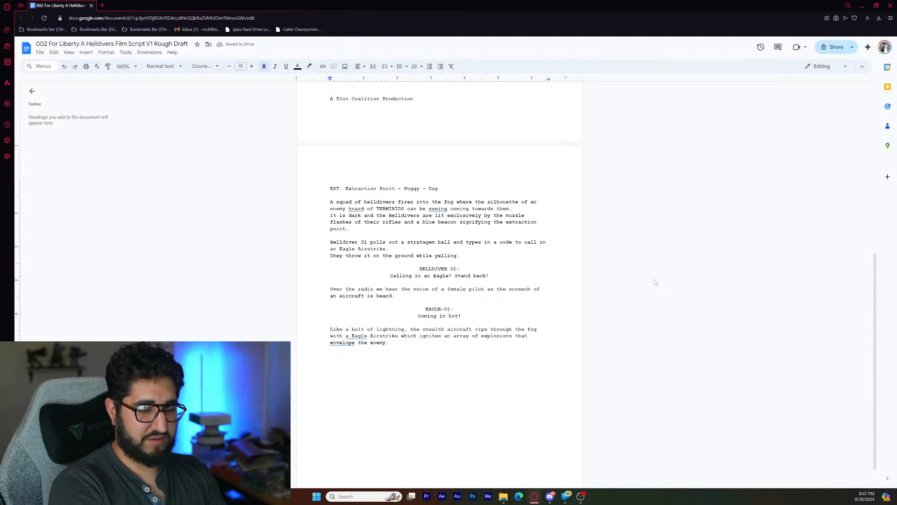
pyautogui.write('Scr')
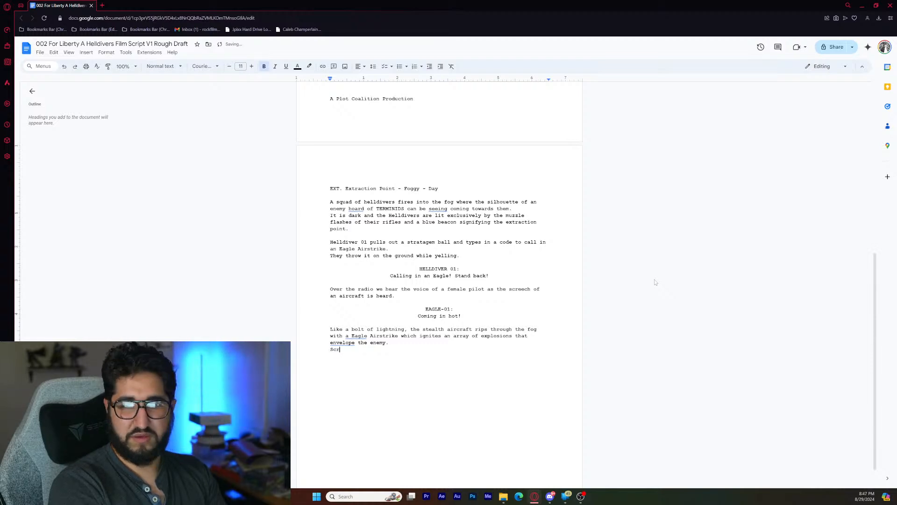
pyautogui.write('eeches are ')
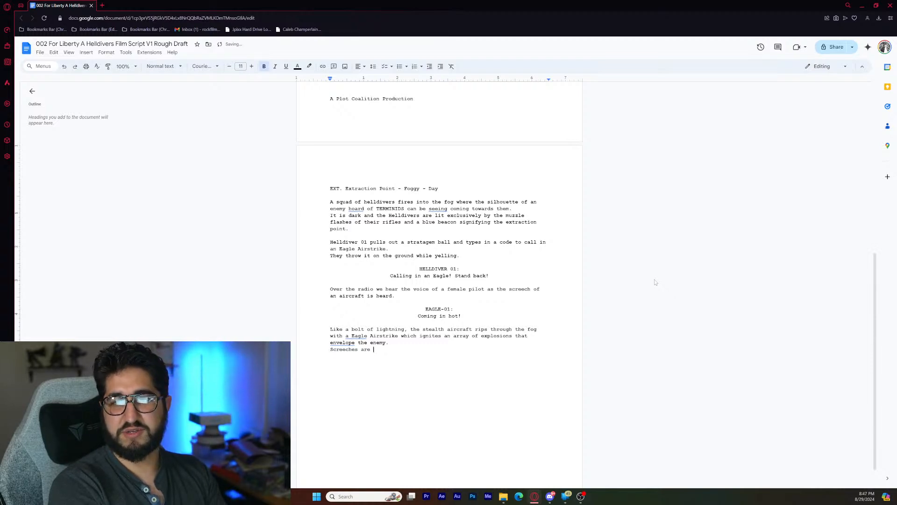
pyautogui.write('heard amo')
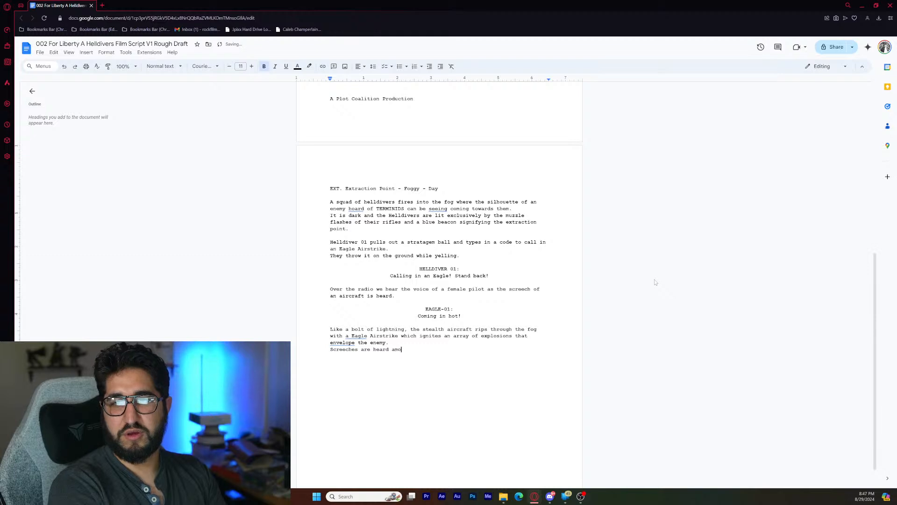
pyautogui.write('ngst the ')
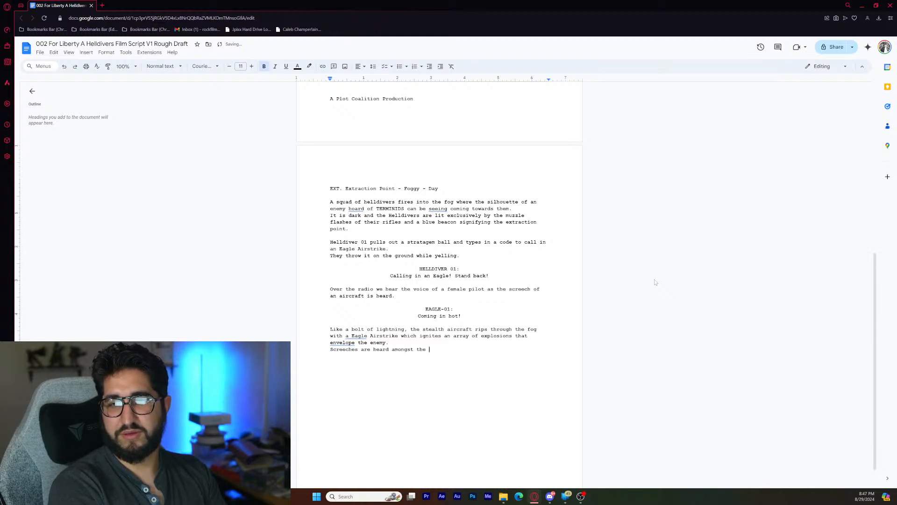
pyautogui.write('fog')
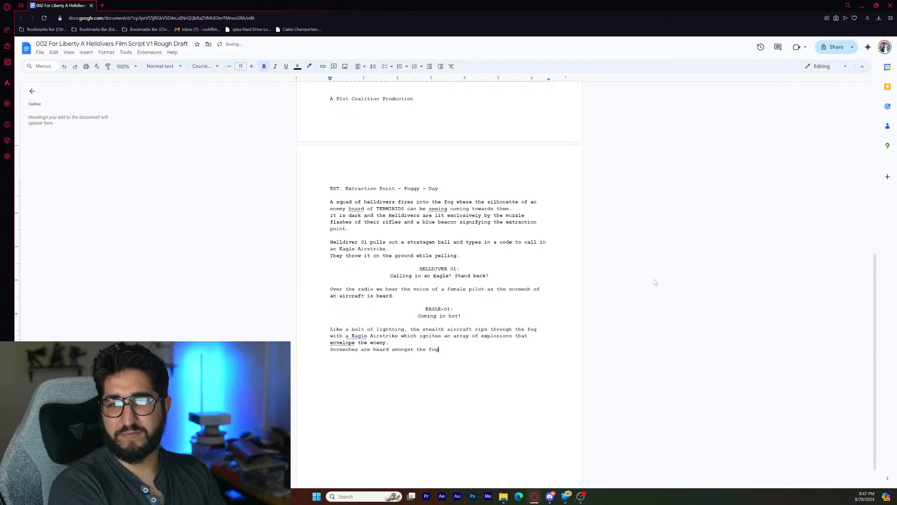
pyautogui.write(' as the ')
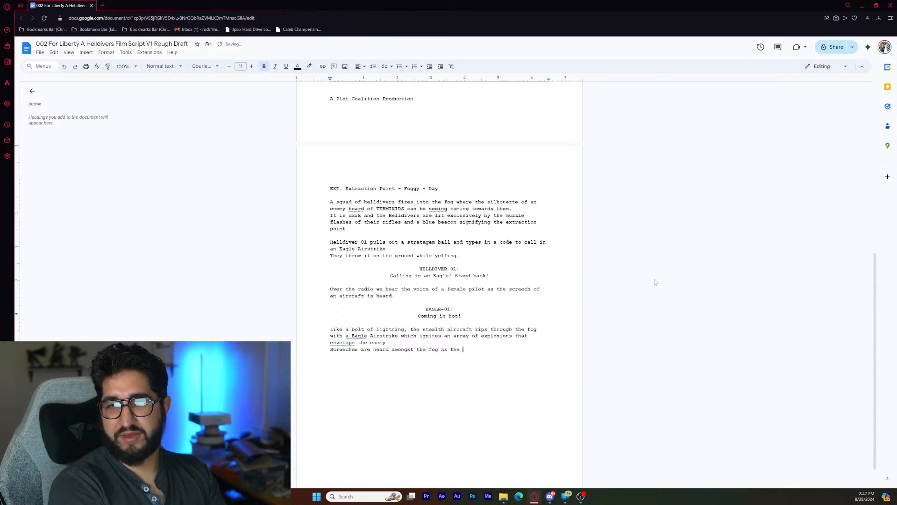
pyautogui.write('Helldivers')
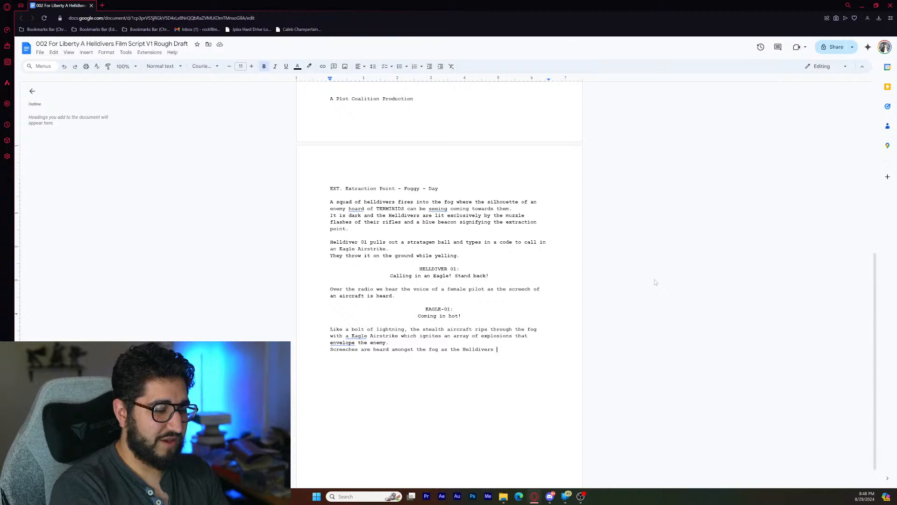
# - Finish the sentence about the Helldivers with "continue to hold the line."
pyautogui.write('hold')
pyautogui.press('BackSpace')
pyautogui.press('BackSpace')
pyautogui.press('BackSpace')
pyautogui.press('BackSpace')
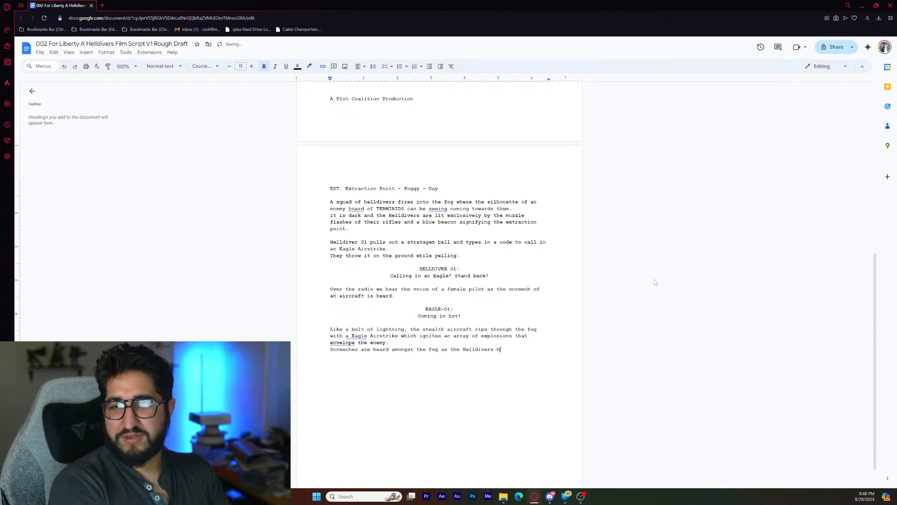
pyautogui.write('continue ')
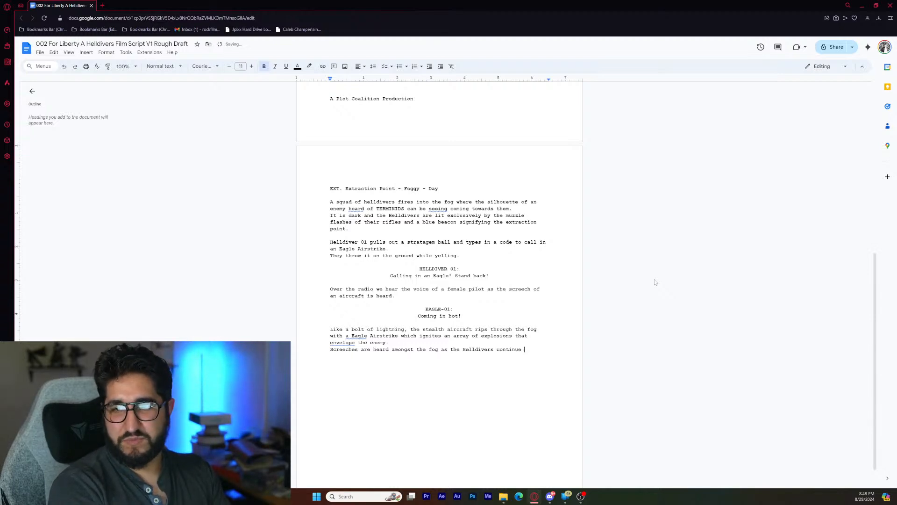
pyautogui.write('to hold the ')
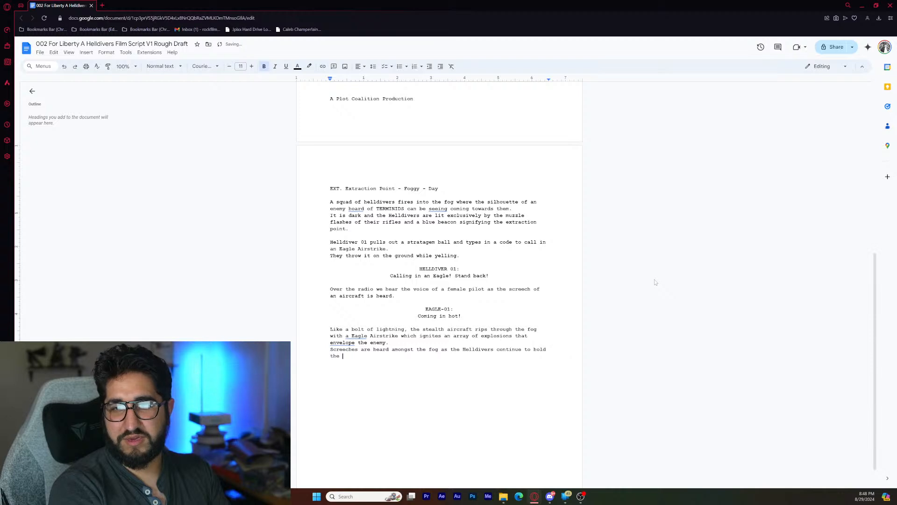
pyautogui.write('line.')
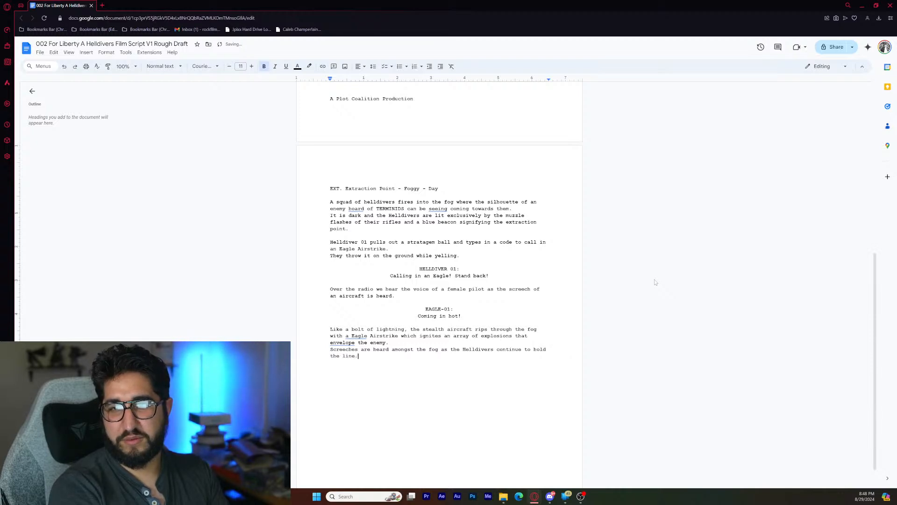
# - Add the action line "Over their radios a voice is heard as the sound of a second aircraft approaches." on a new line
pyautogui.press('Return')
pyautogui.write('Over th')
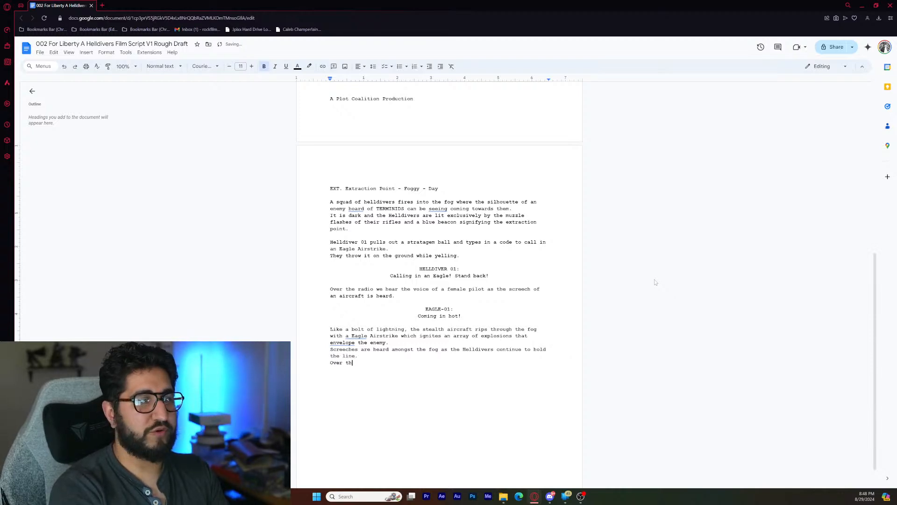
pyautogui.write('eir radios ')
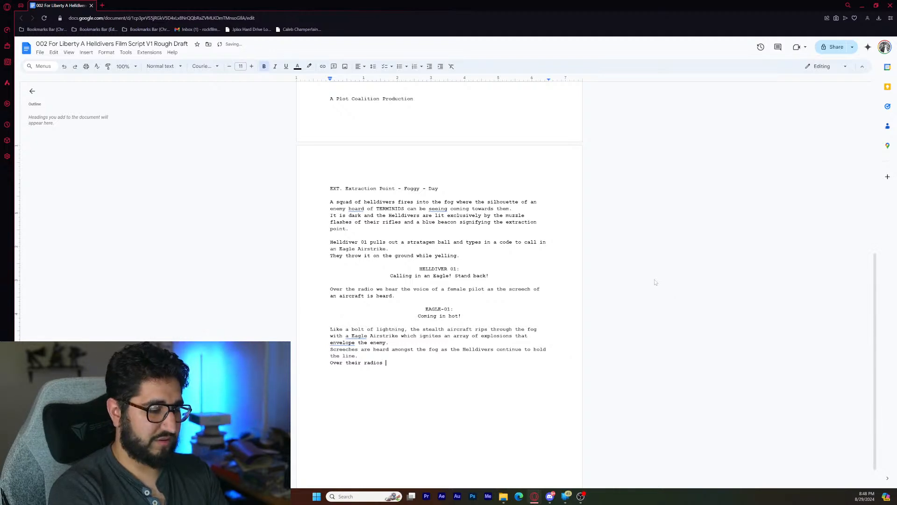
pyautogui.write('a ')
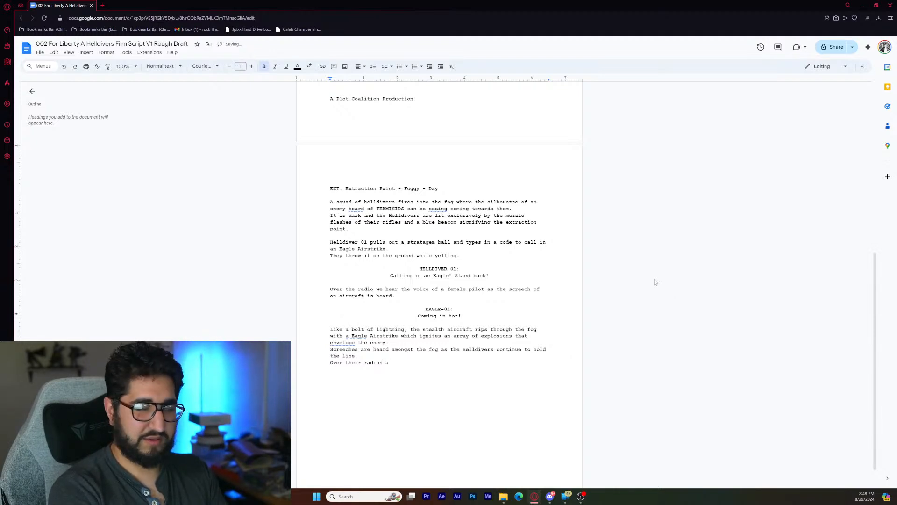
pyautogui.write('voice is ')
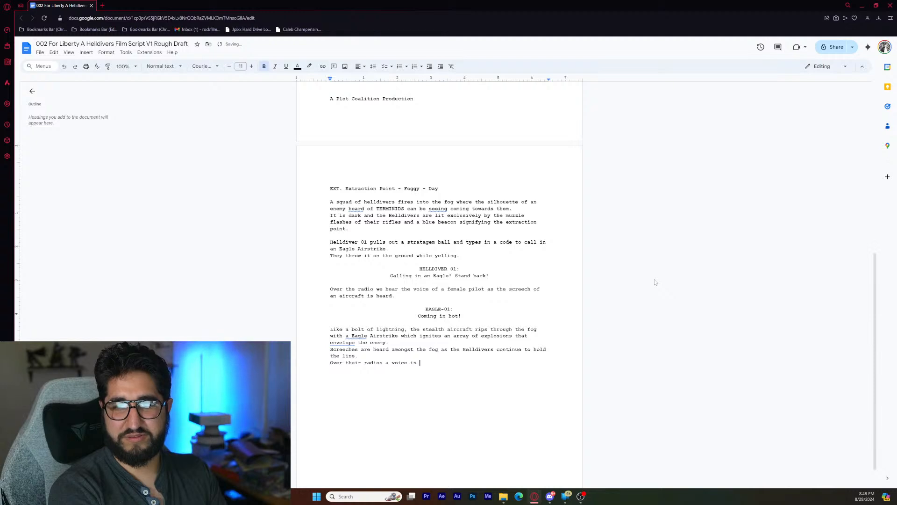
pyautogui.write('hea')
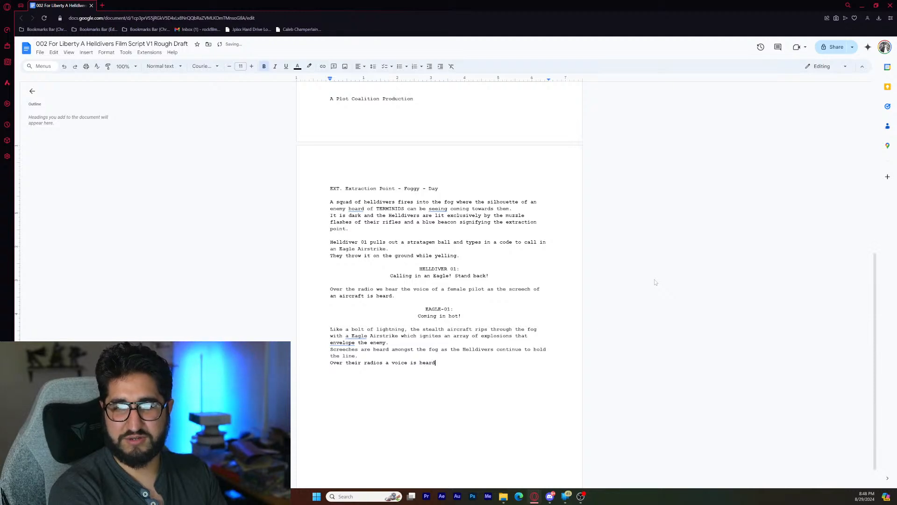
pyautogui.write('rd ')
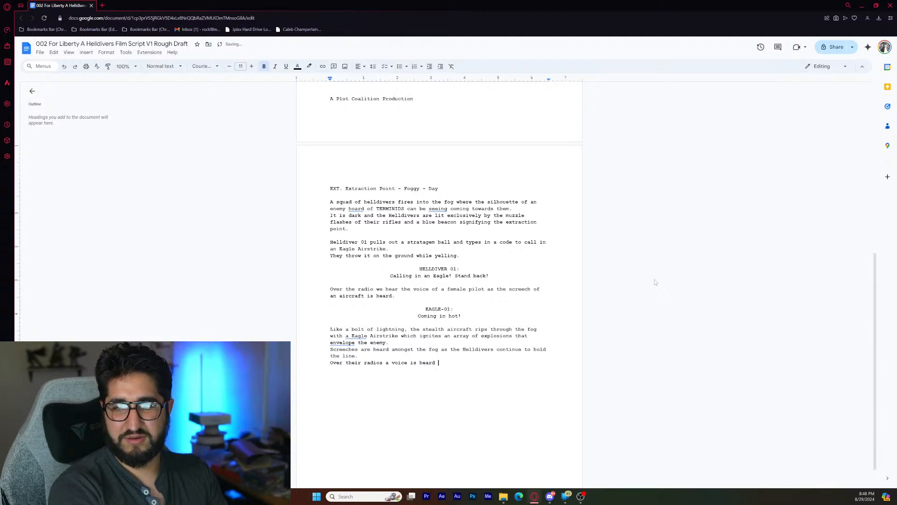
pyautogui.write('as the sound of a')
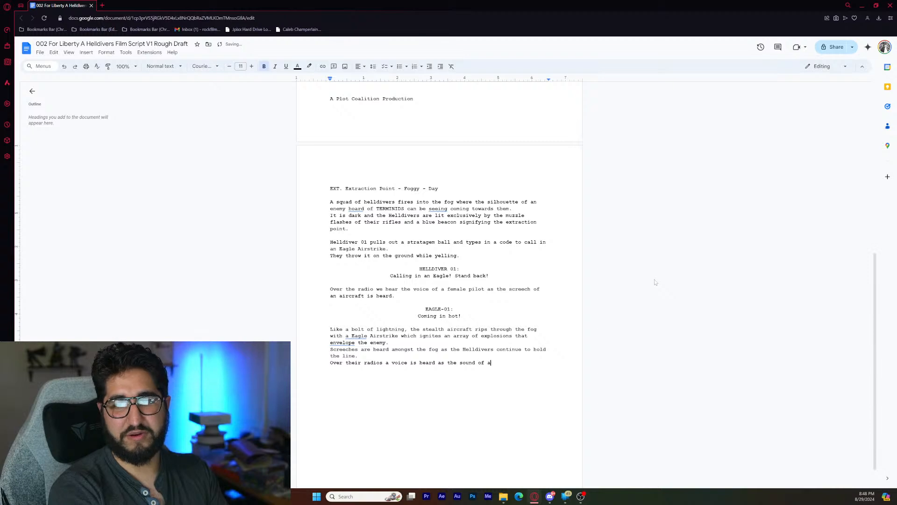
pyautogui.write(' second air')
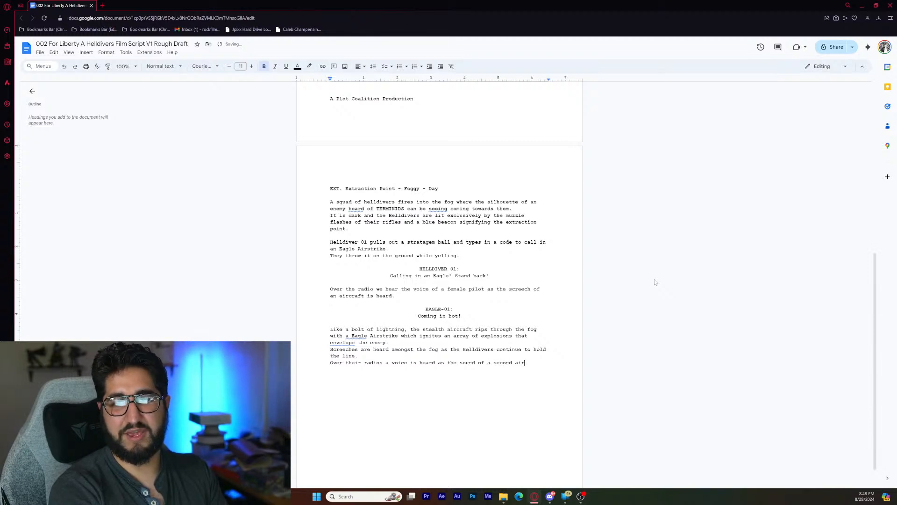
pyautogui.write('craft')
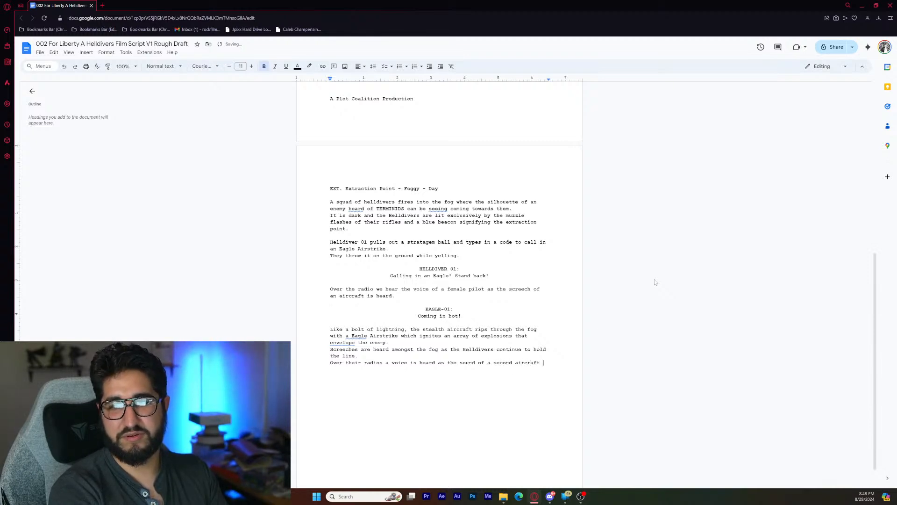
pyautogui.write(' approaches.')
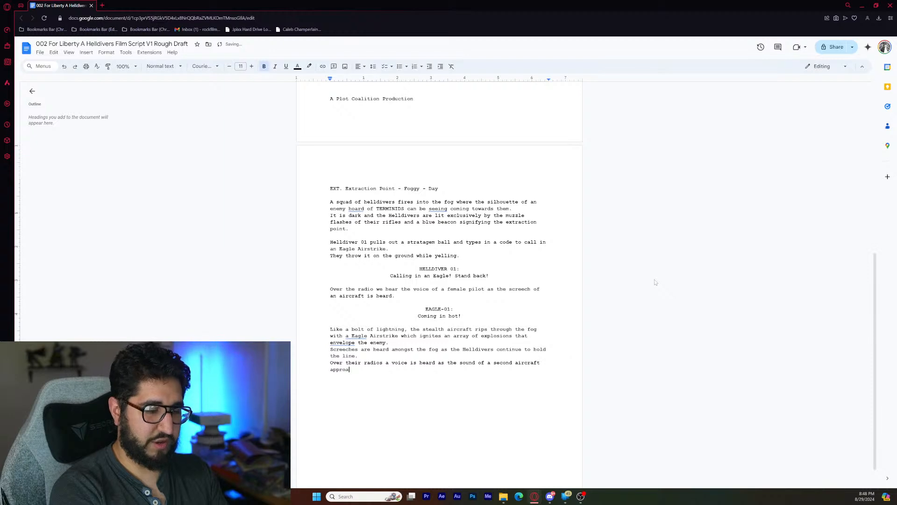
# - Add the centred character cue "PELICAN-01:" below the action paragraph, separated by a blank line
pyautogui.press('Return')
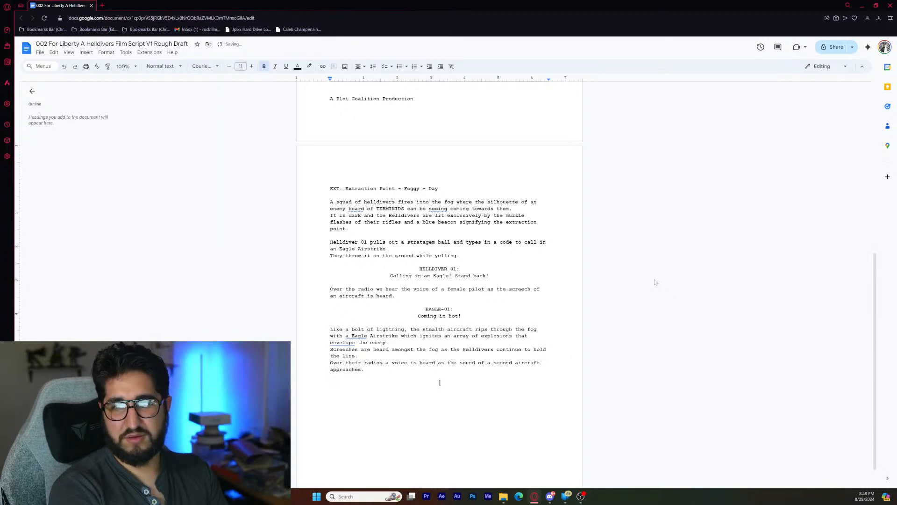
pyautogui.write('EELICAN-01')
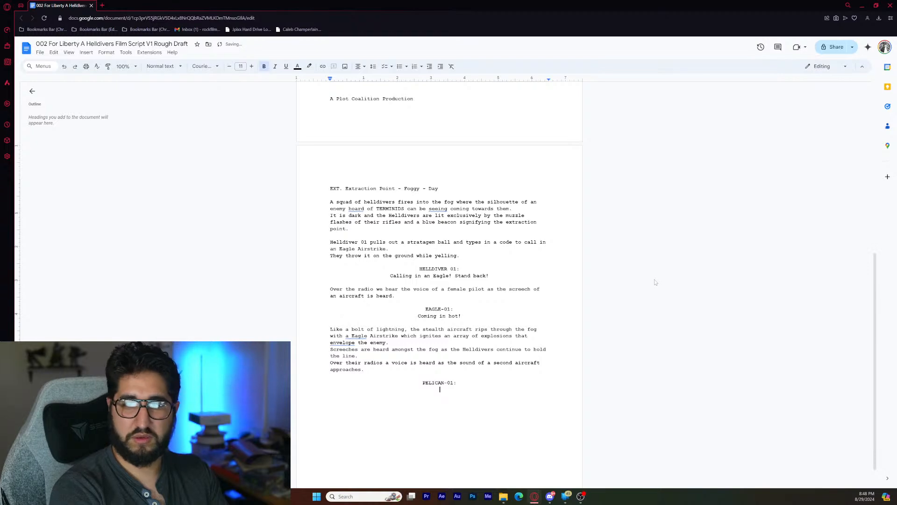
pyautogui.write(':')
# - Add the centred dialogue line "Pelican One landing in progress, watch where you're standing!" below the PELICAN-01 cue
pyautogui.press('Return')
pyautogui.write('"')
pyautogui.press('BackSpace')
pyautogui.write('P')
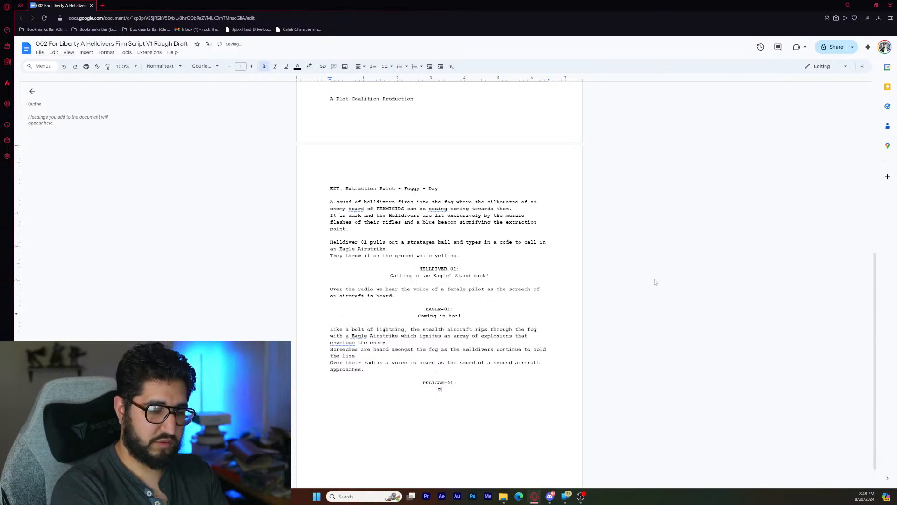
pyautogui.write('elican ')
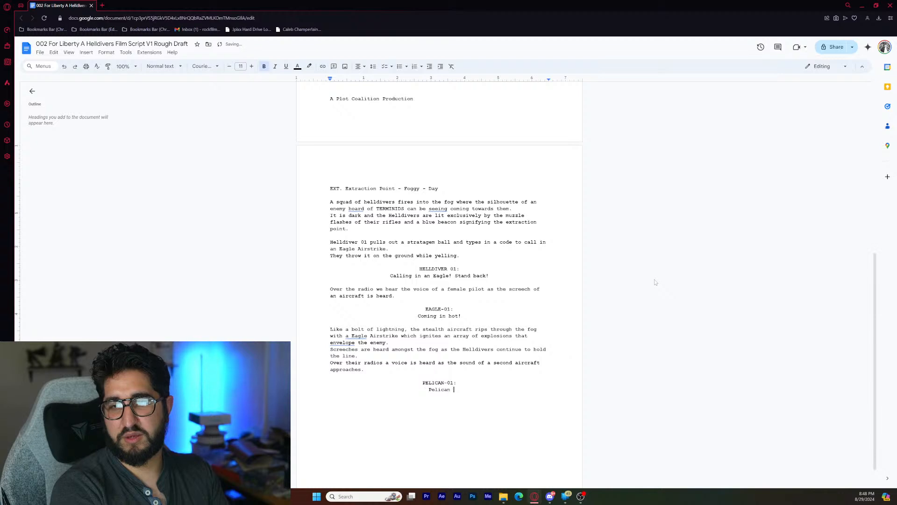
pyautogui.write('One landing in ')
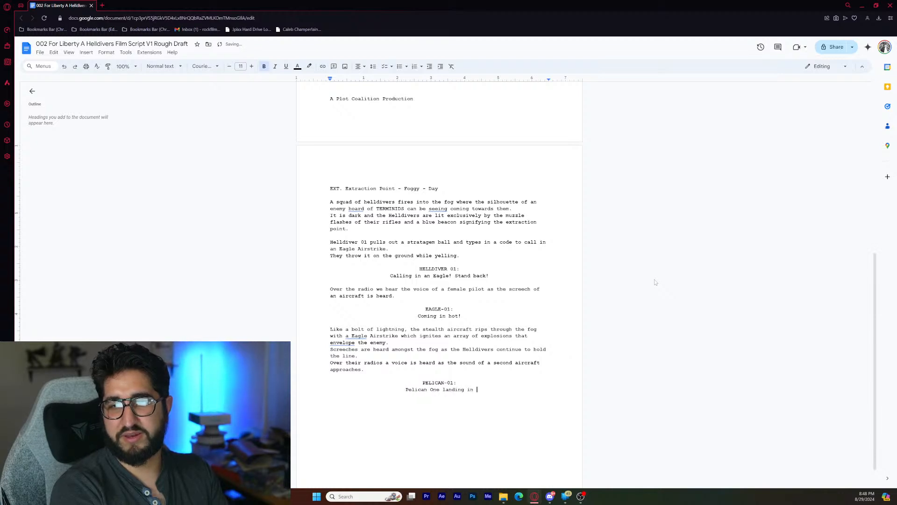
pyautogui.write('progress')
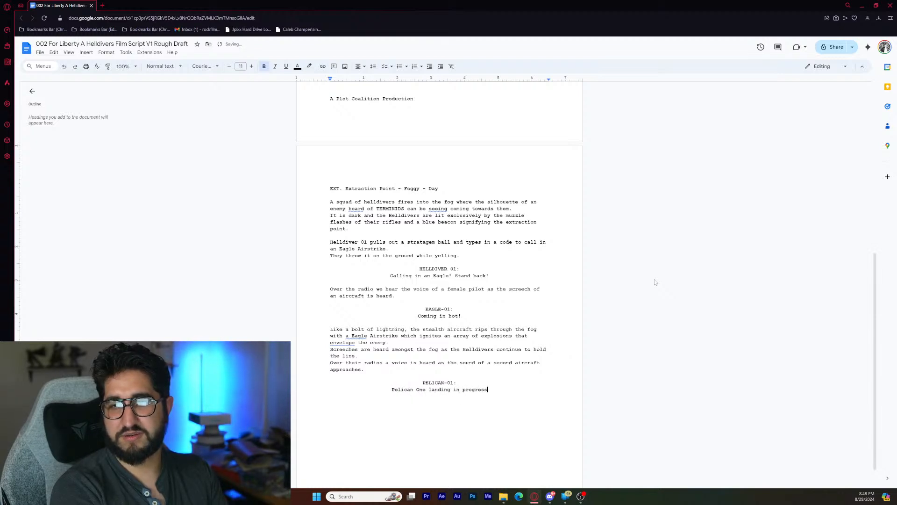
pyautogui.write('; watch w')
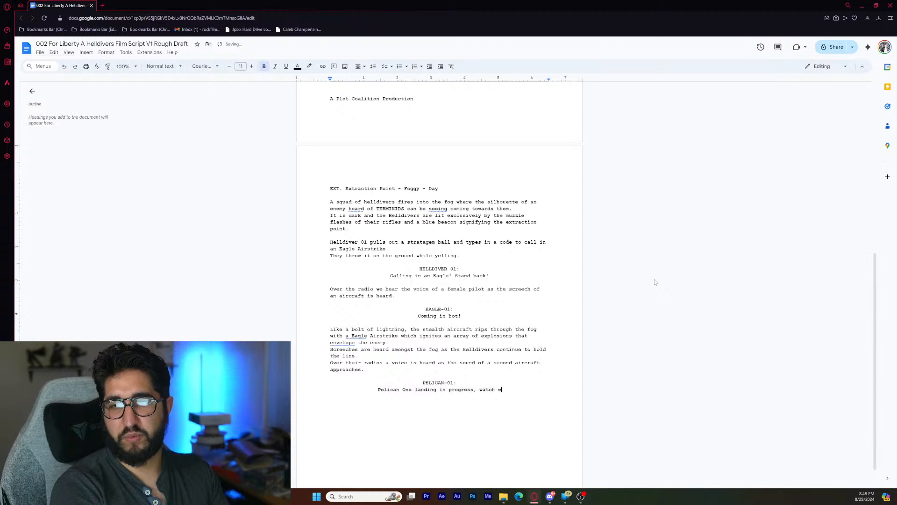
pyautogui.write("here you're ")
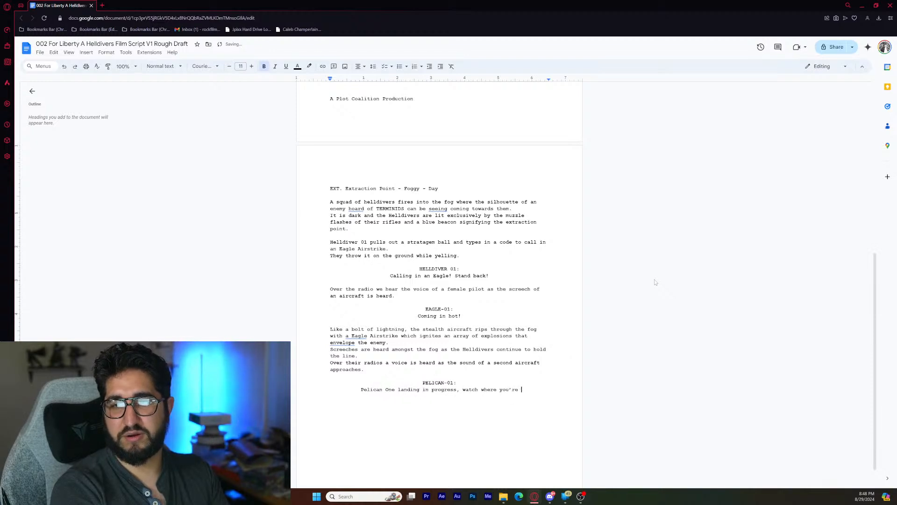
pyautogui.write('standing!')
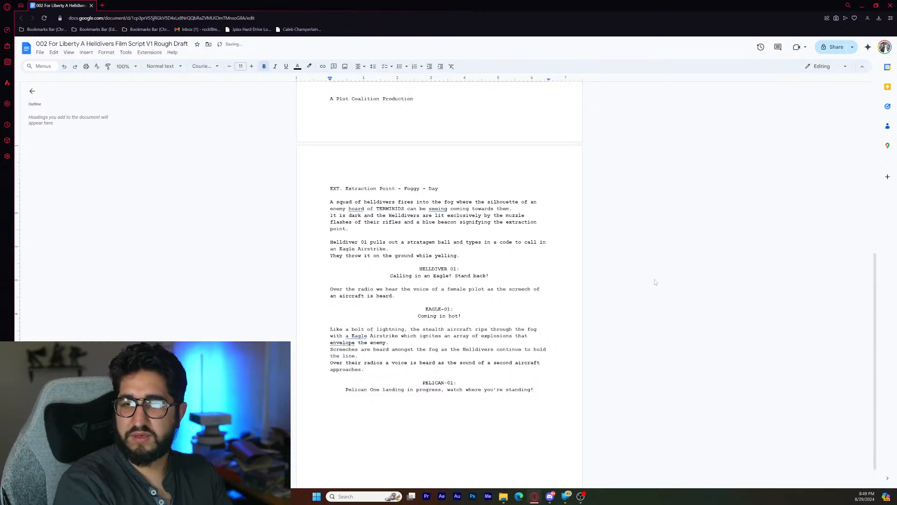
# - Start a left-aligned action paragraph with "As the aircraft" below Pelican-01's dialogue, separated by a blank line
pyautogui.press('BackSpace')
pyautogui.press('Return')
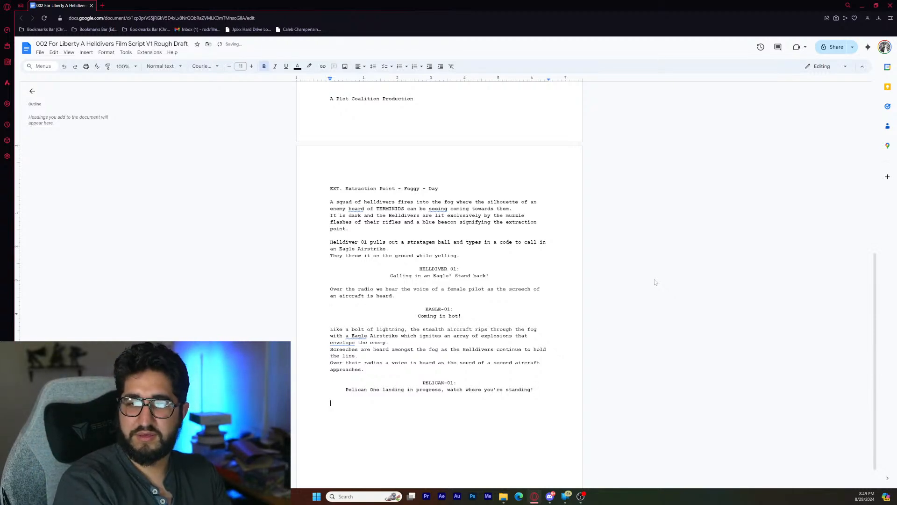
pyautogui.write('As ')
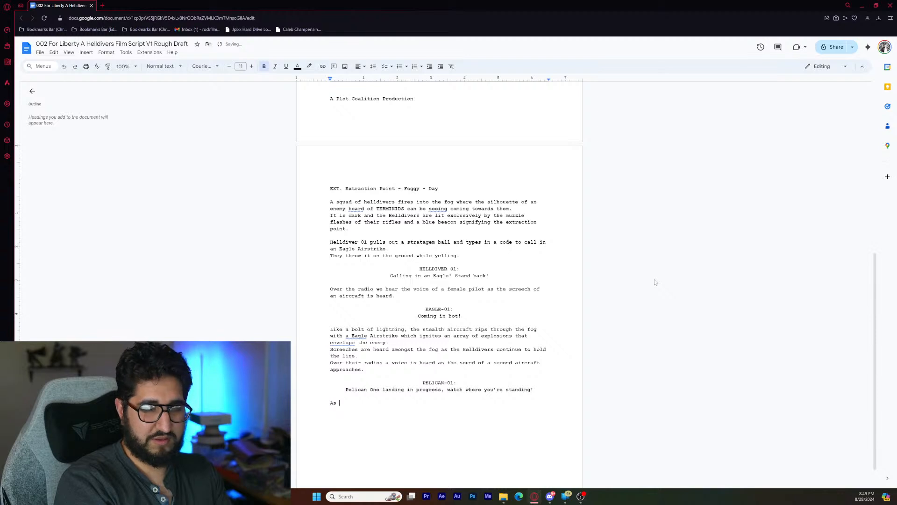
pyautogui.write('the aircra')
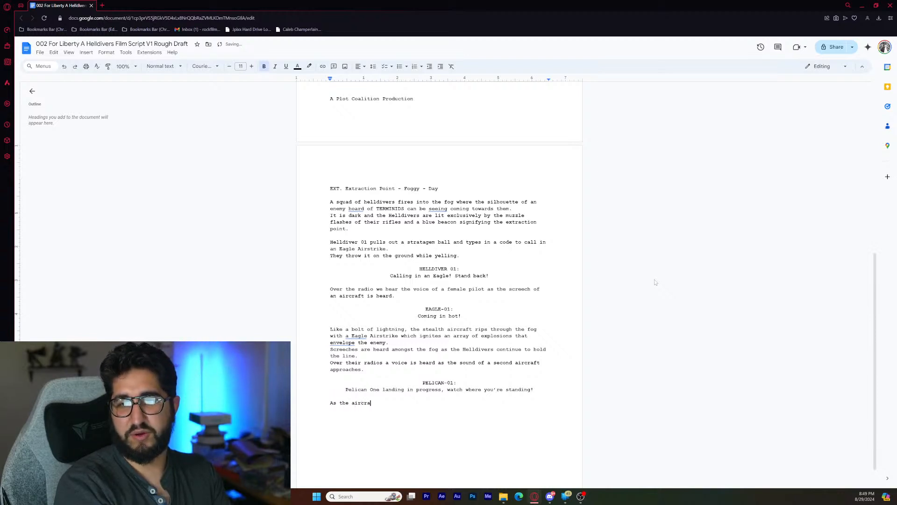
pyautogui.write('ft lands')
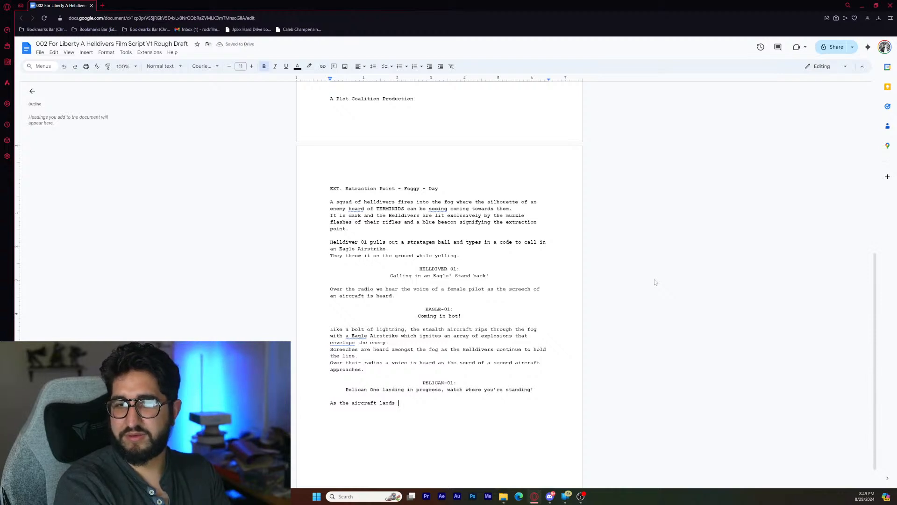
pyautogui.write(' some')
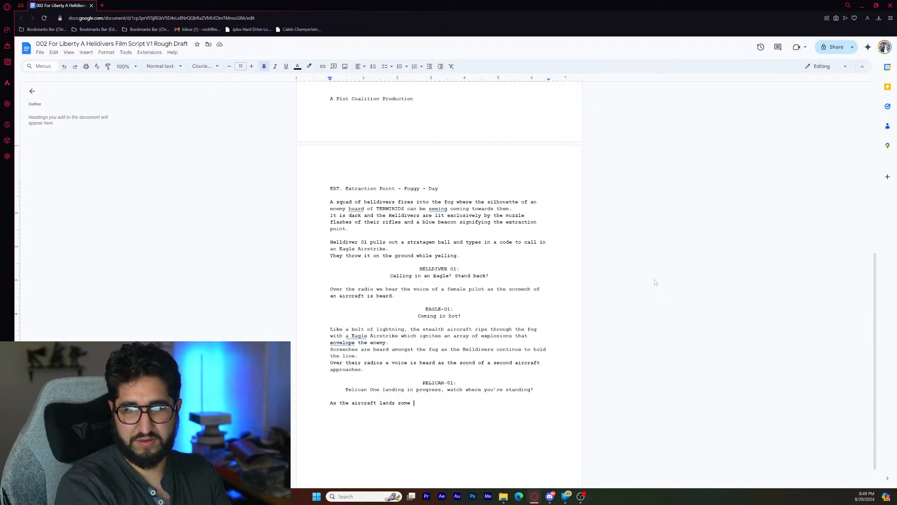
pyautogui.press('BackSpace')
pyautogui.press('BackSpace')
pyautogui.press('BackSpace')
pyautogui.press('BackSpace')
pyautogui.press('BackSpace')
pyautogui.press('BackSpace')
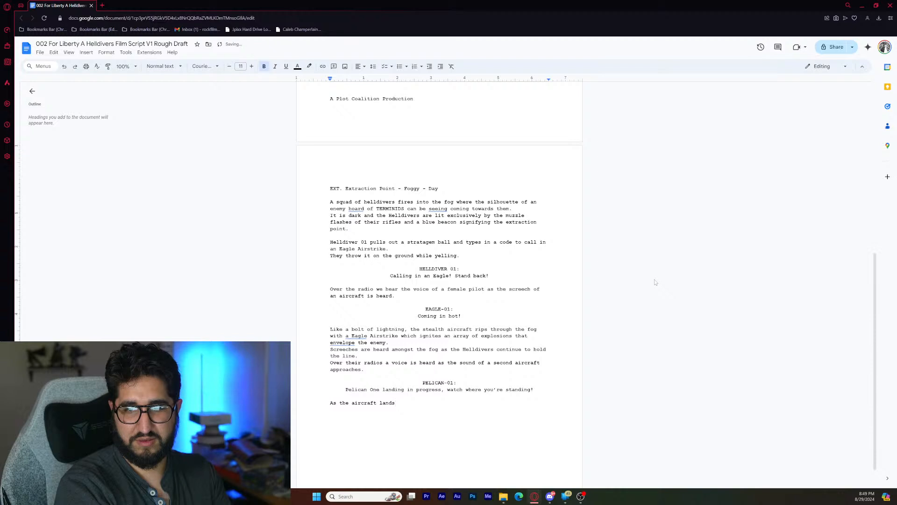
pyautogui.press('BackSpace')
pyautogui.press('BackSpace')
pyautogui.press('BackSpace')
pyautogui.press('BackSpace')
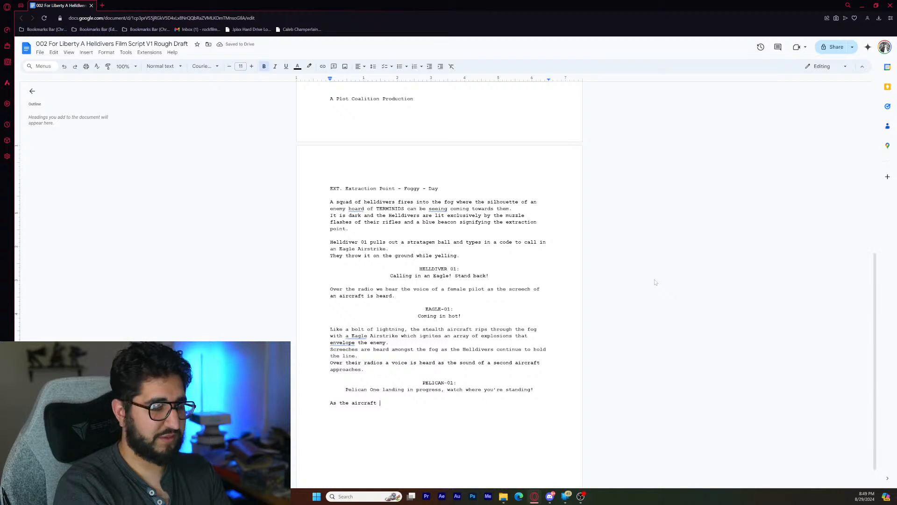
# - Continue the action sentence after "As the aircraft" with "a HUNTER termanid jumps"
pyautogui.write('a H')
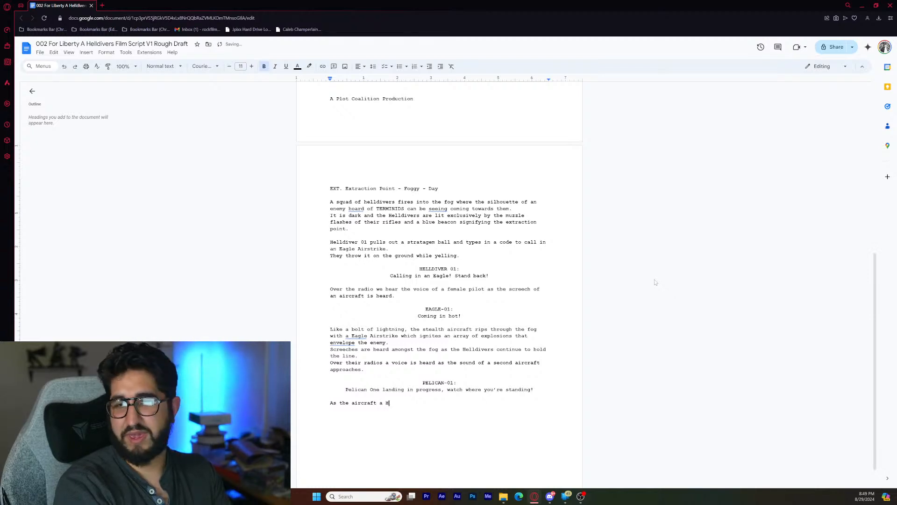
pyautogui.write('UNTER ter')
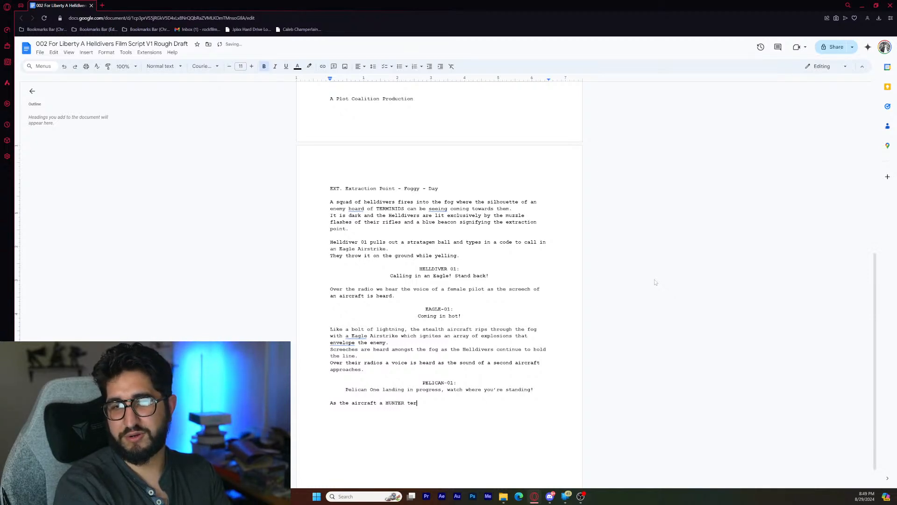
pyautogui.write('manid')
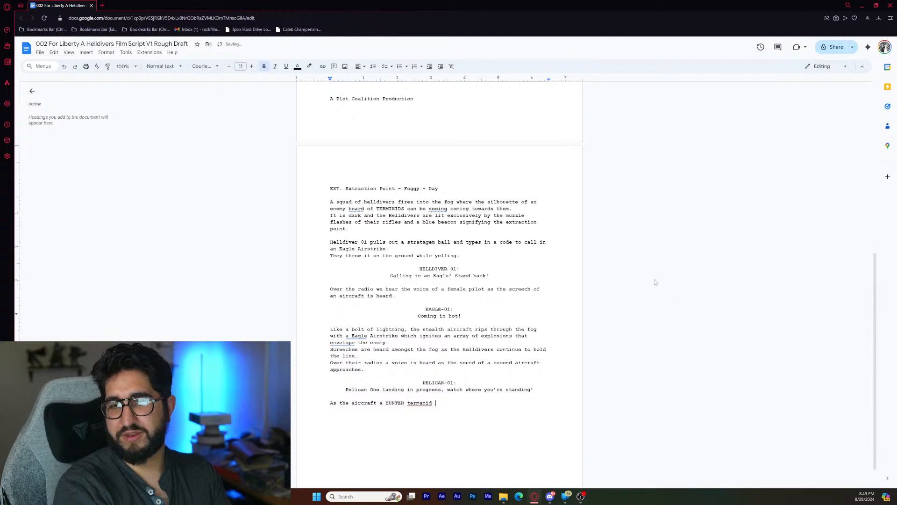
pyautogui.write(' jumps')
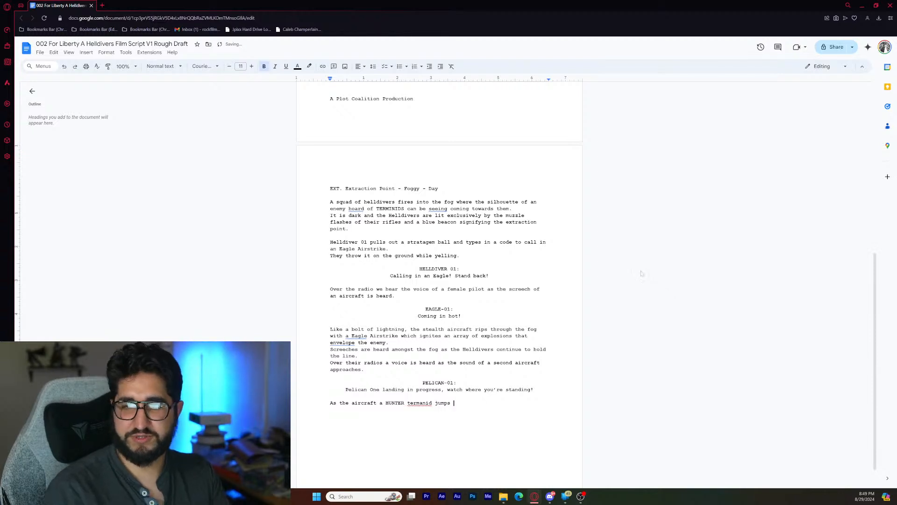
# - Check the spelling suggestion for "termanid" and return to the end of the sentence
pyautogui.click(423, 403)
pyautogui.rightClick(424, 402)
pyautogui.click(423, 402)
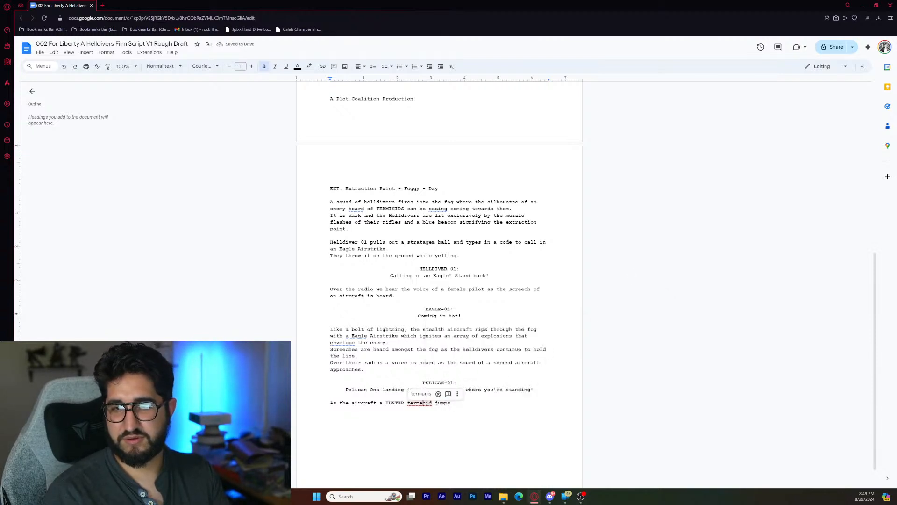
pyautogui.doubleClick(459, 403)
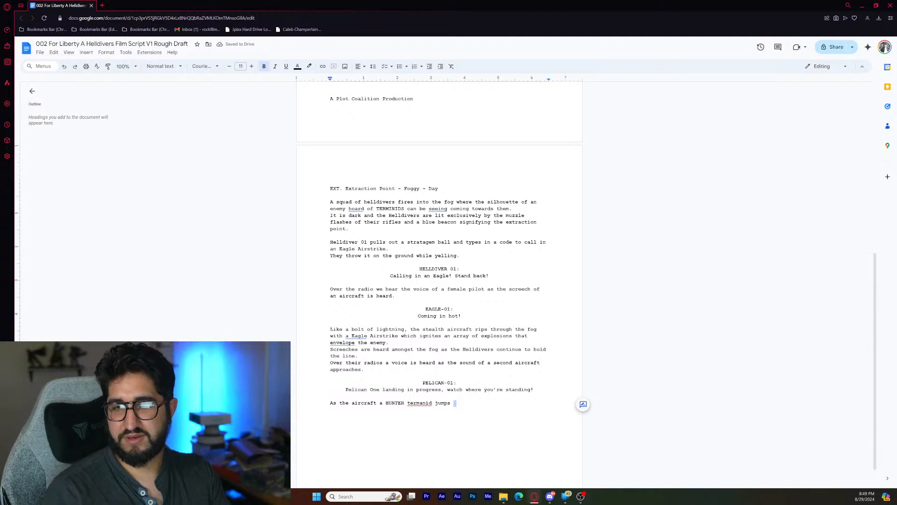
pyautogui.click(458, 402)
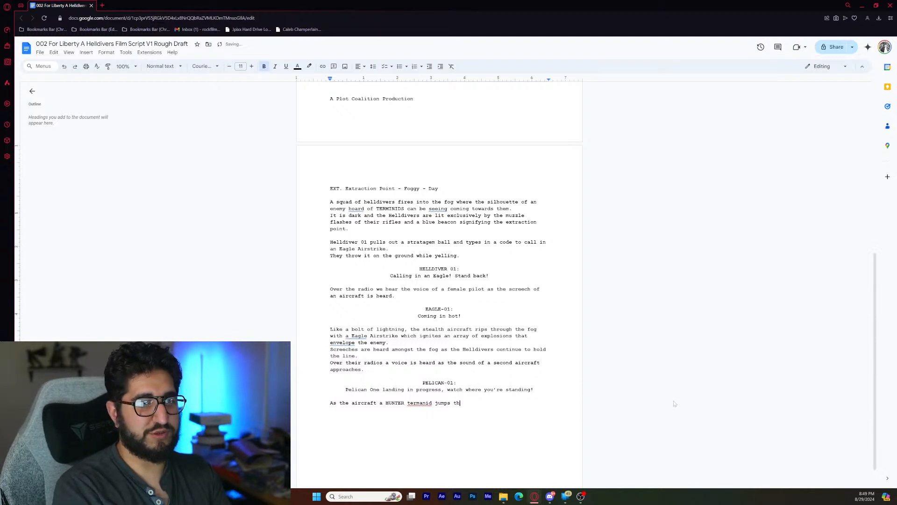
# - Finish the sentence about the HUNTER with "through the fog and attacks the Helldivers."
pyautogui.write('through the fog and ')
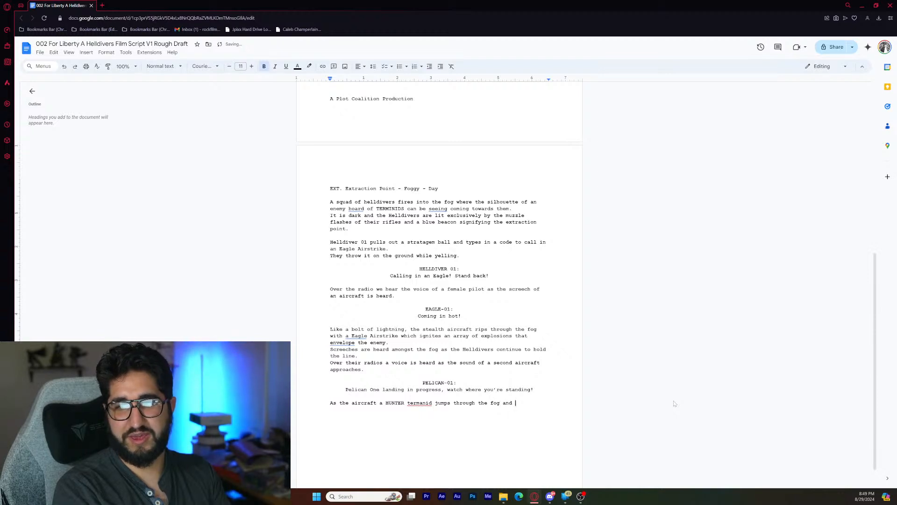
pyautogui.write('at')
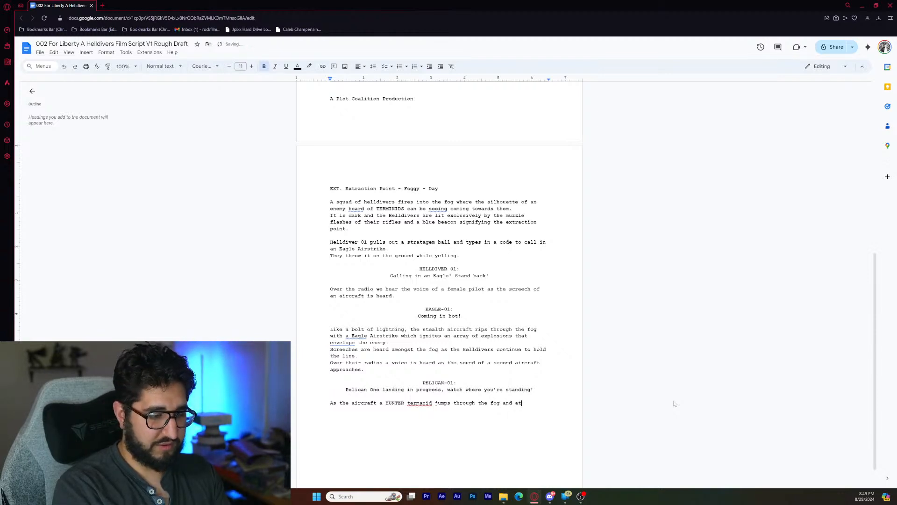
pyautogui.write('tacks the ')
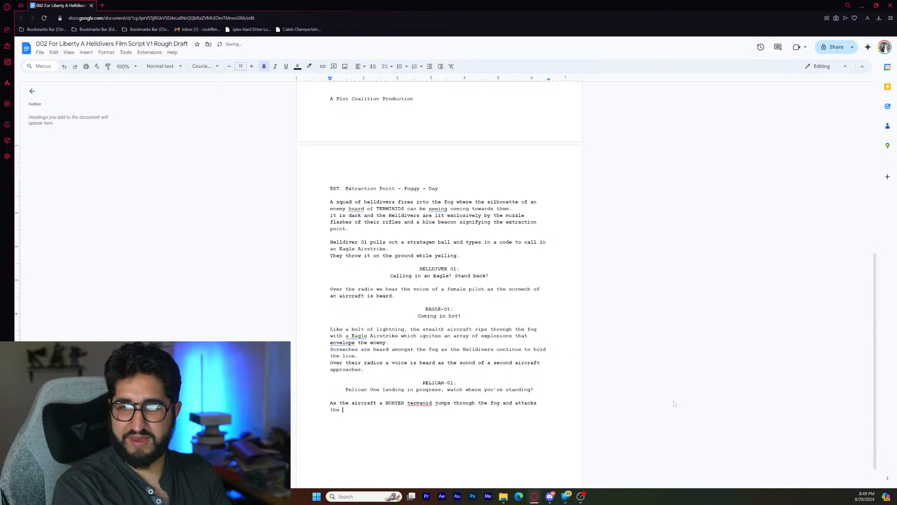
pyautogui.write('Helldivers')
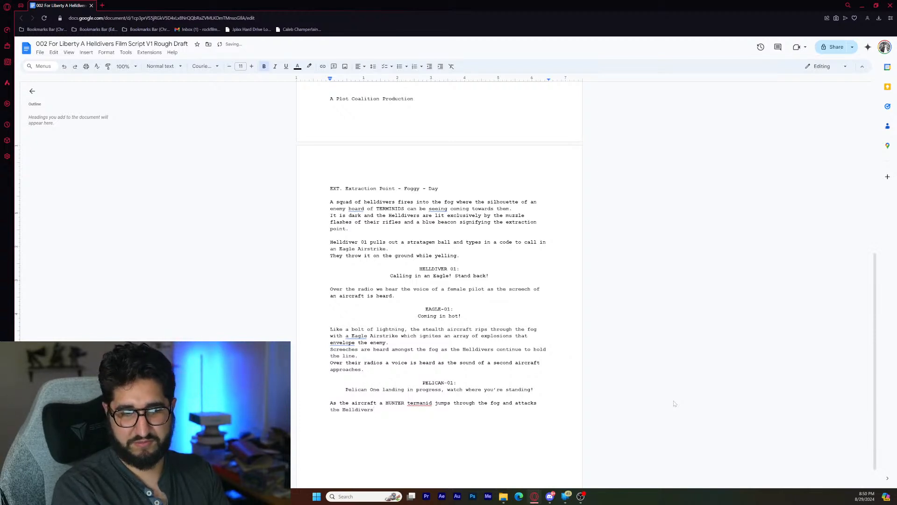
pyautogui.write('.')
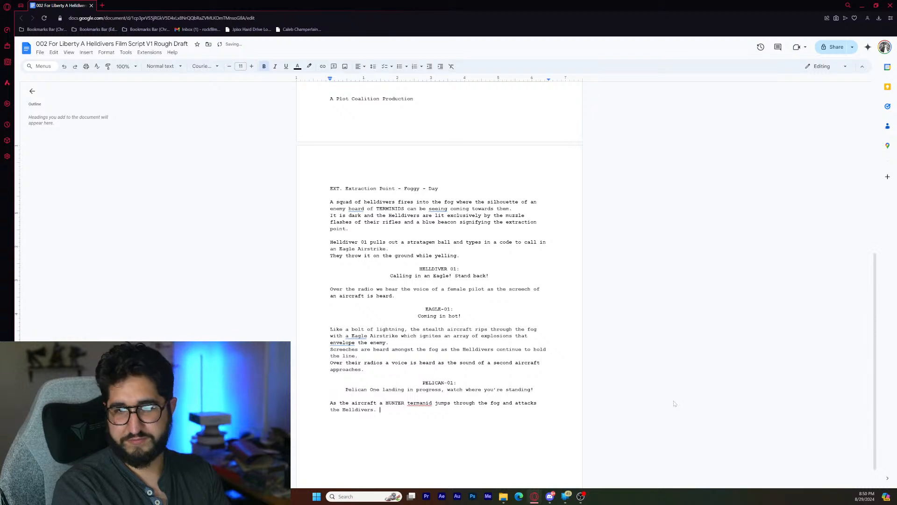
# - Start a new action line below the HUNTER sentence with "HELLDIVER 02 falls back as the terrifying creature"
pyautogui.press('Return')
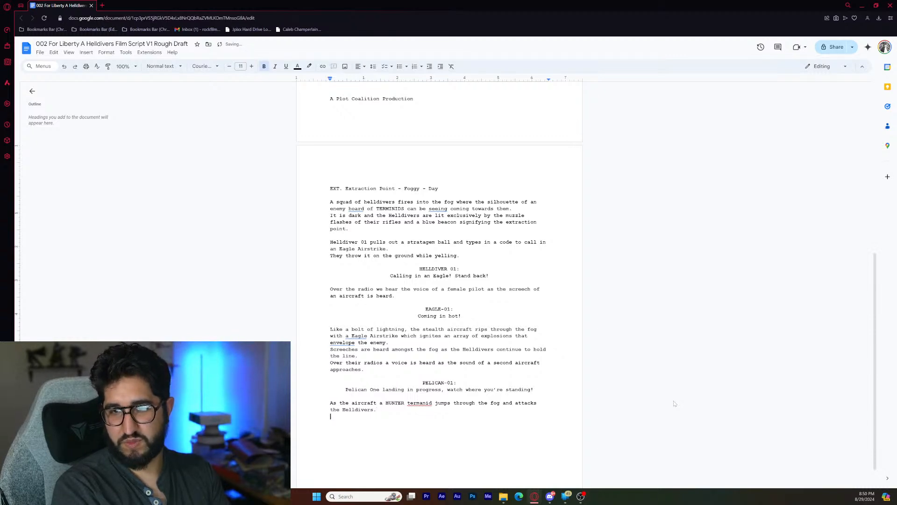
pyautogui.write('H')
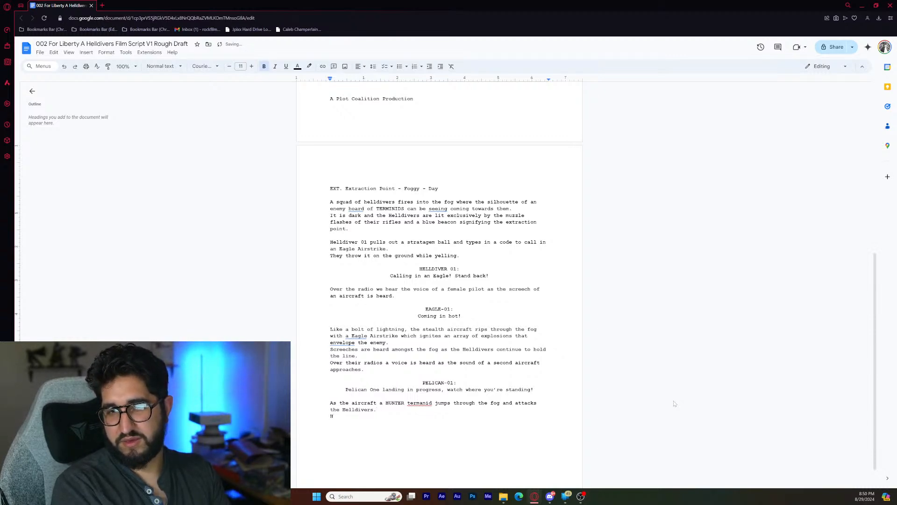
pyautogui.write('ELLDIVER')
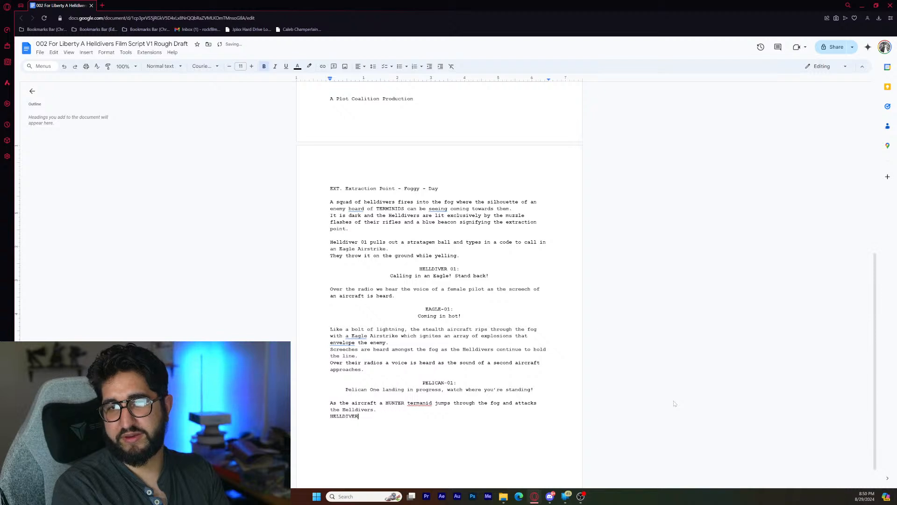
pyautogui.write(' 02 falls ')
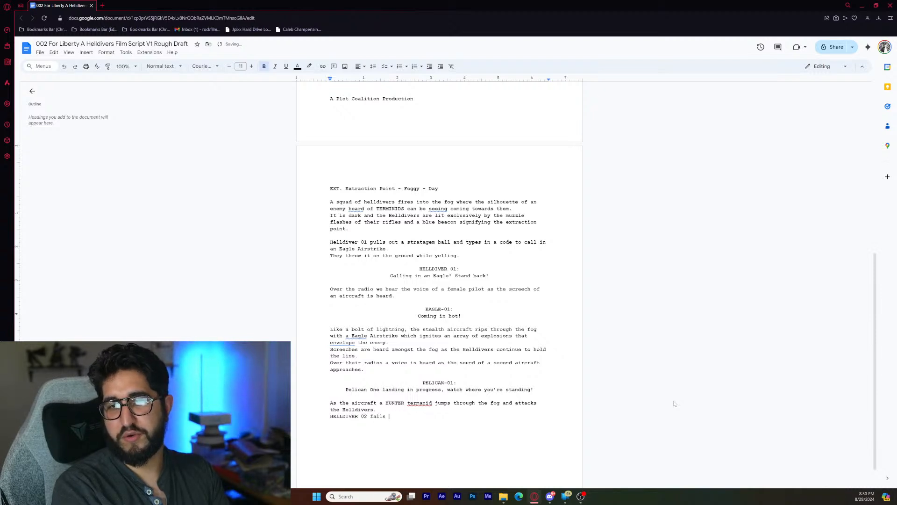
pyautogui.write('back ')
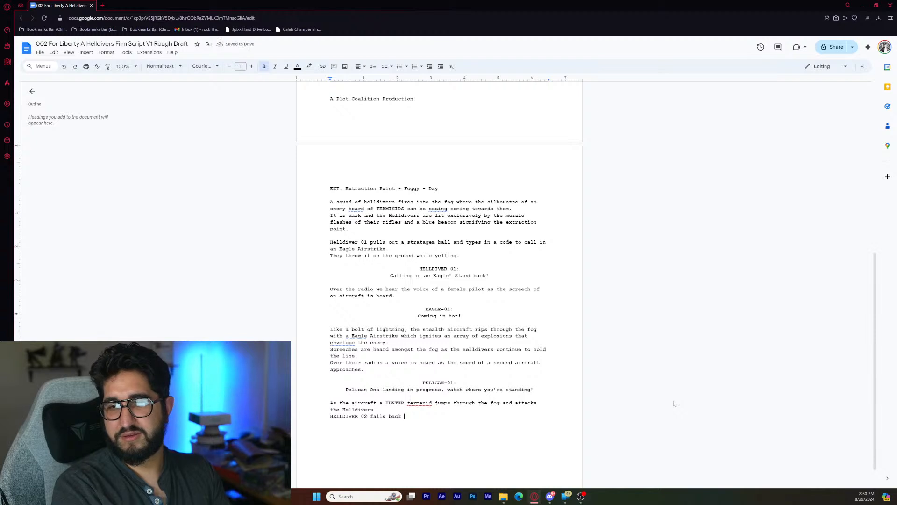
pyautogui.write('as the ')
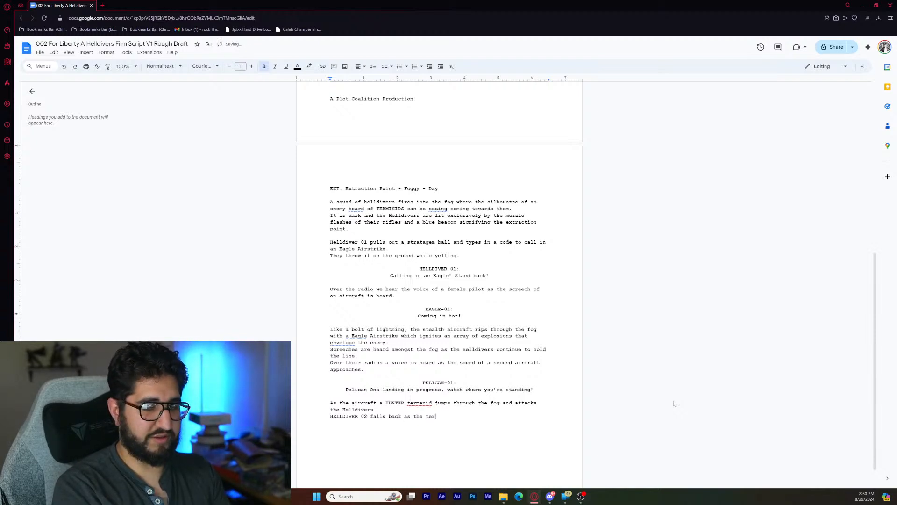
pyautogui.write('ter')
pyautogui.press('BackSpace')
pyautogui.press('BackSpace')
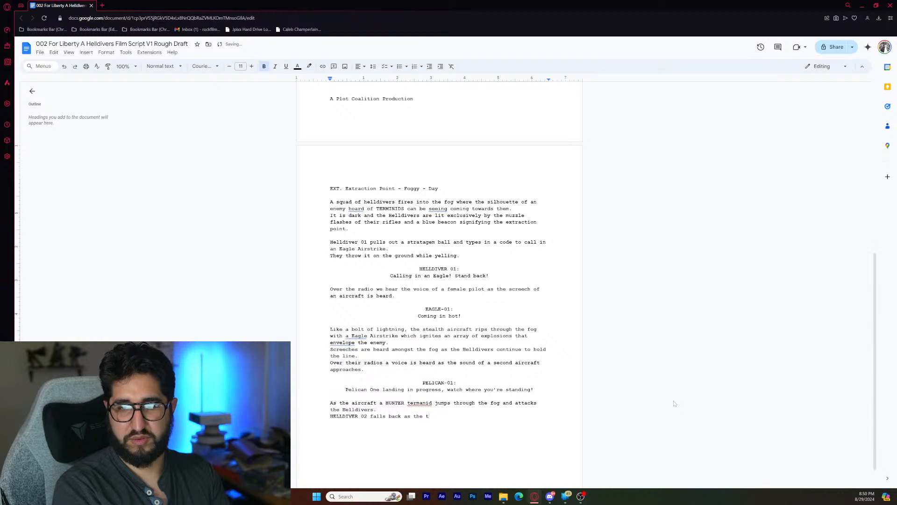
pyautogui.write('errifyi')
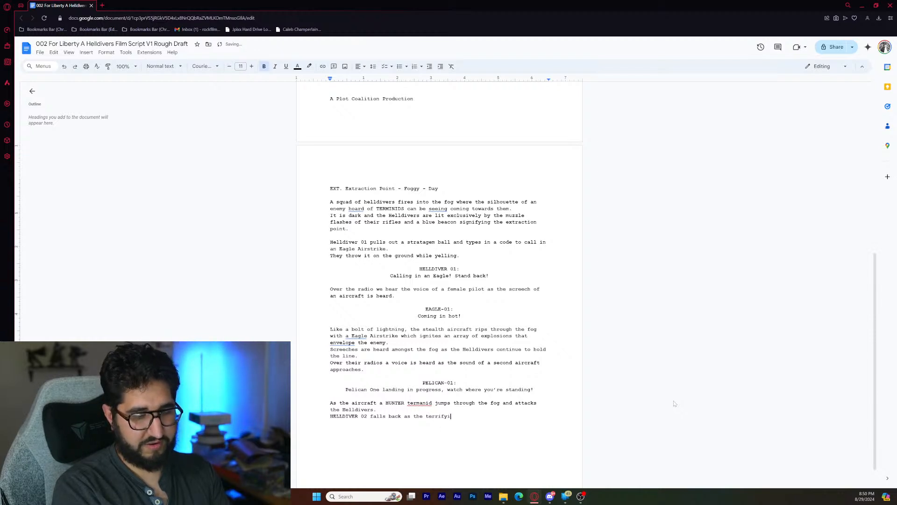
pyautogui.write('ng creature ')
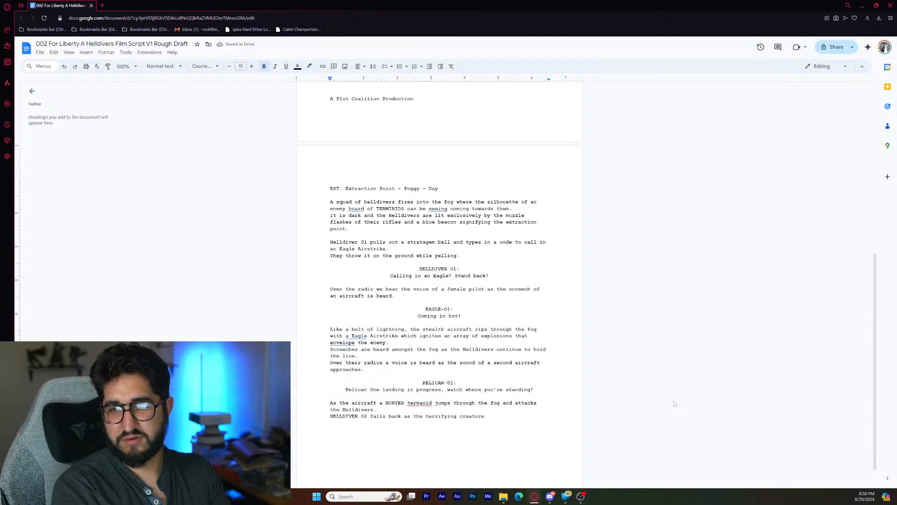
pyautogui.write('raises ')
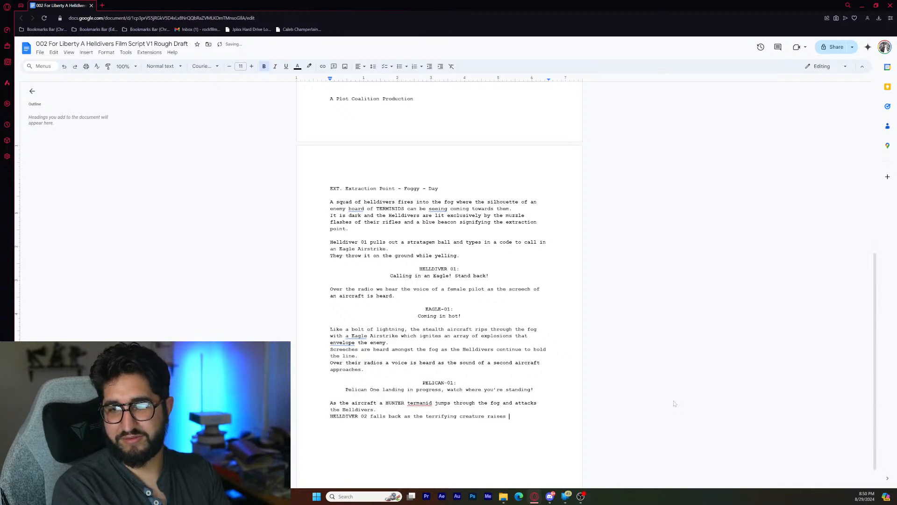
pyautogui.write('its c')
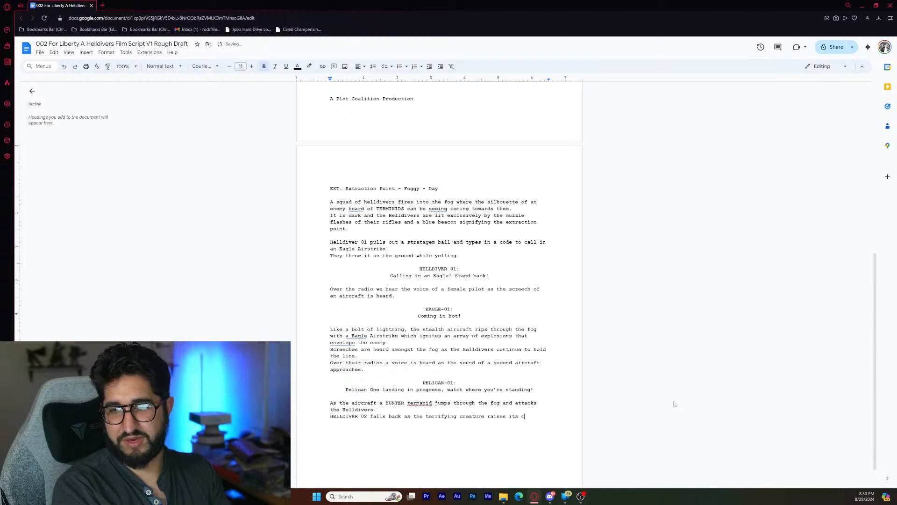
# - Finish the HELLDIVER 02 sentence with "raises its claws to strike a deadly blow."
pyautogui.press('BackSpace')
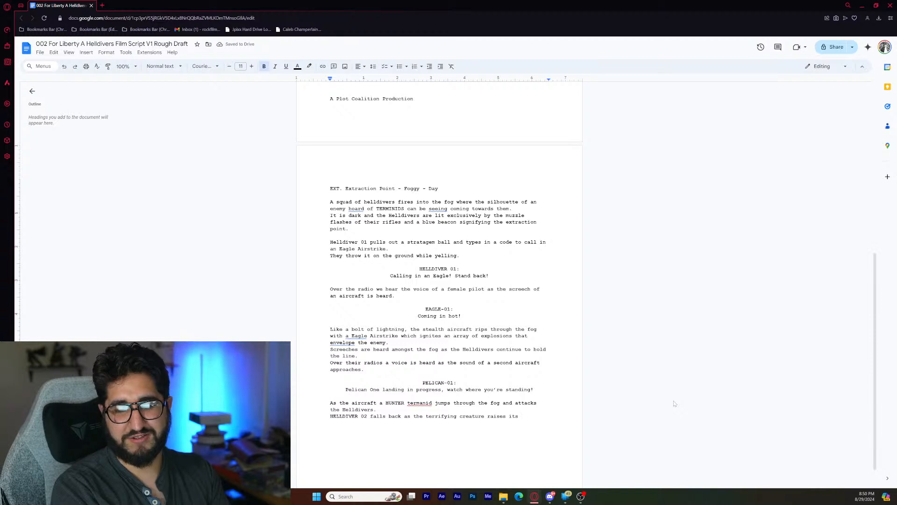
pyautogui.write('c')
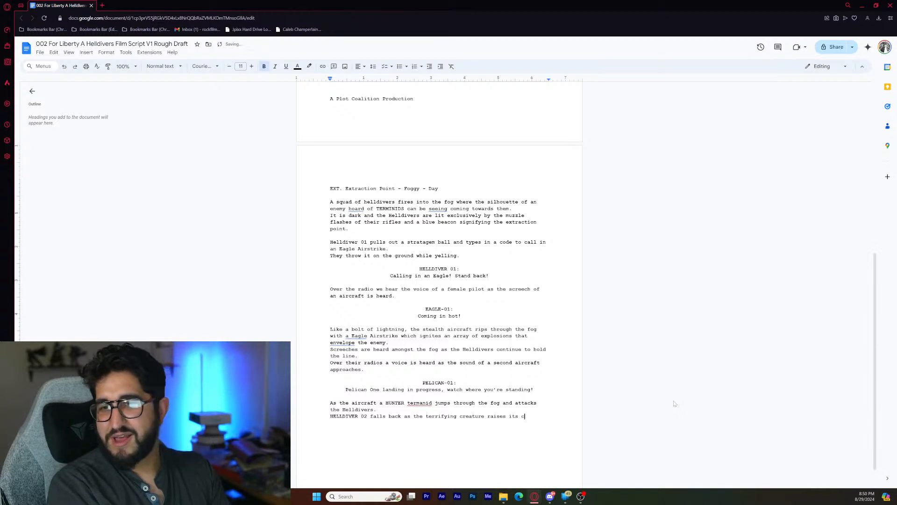
pyautogui.write('law')
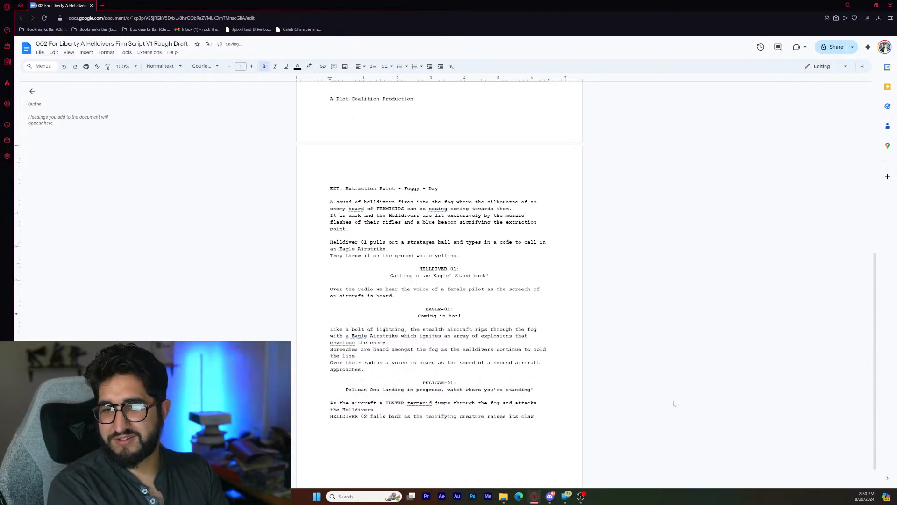
pyautogui.write('s ')
pyautogui.write('to')
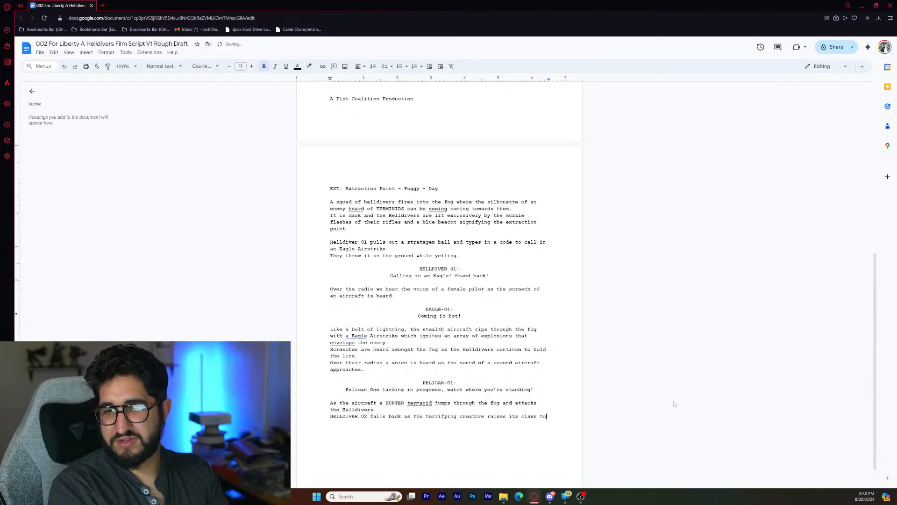
pyautogui.write(' strike a deadly bl')
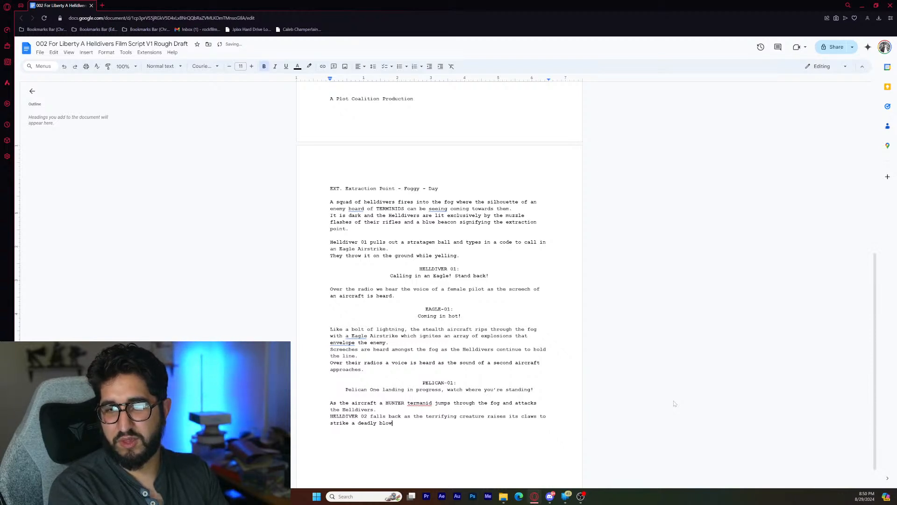
pyautogui.write('ow')
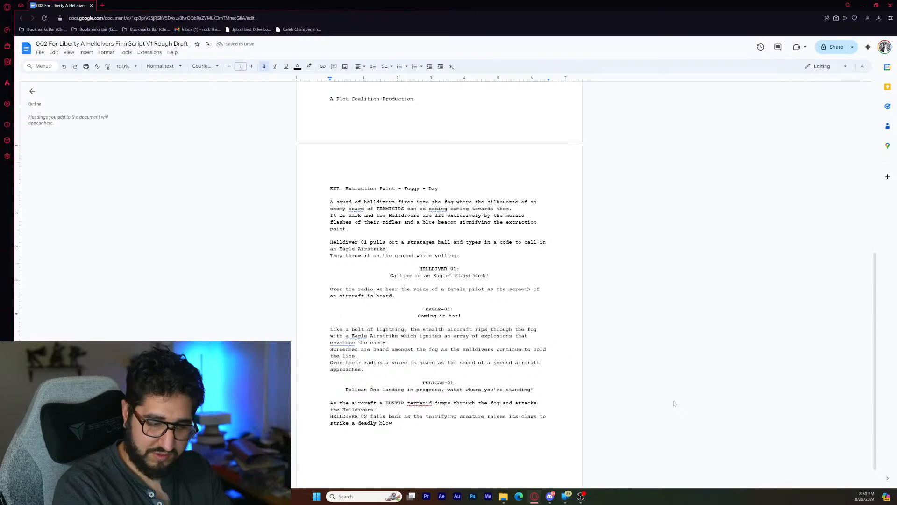
pyautogui.write('.')
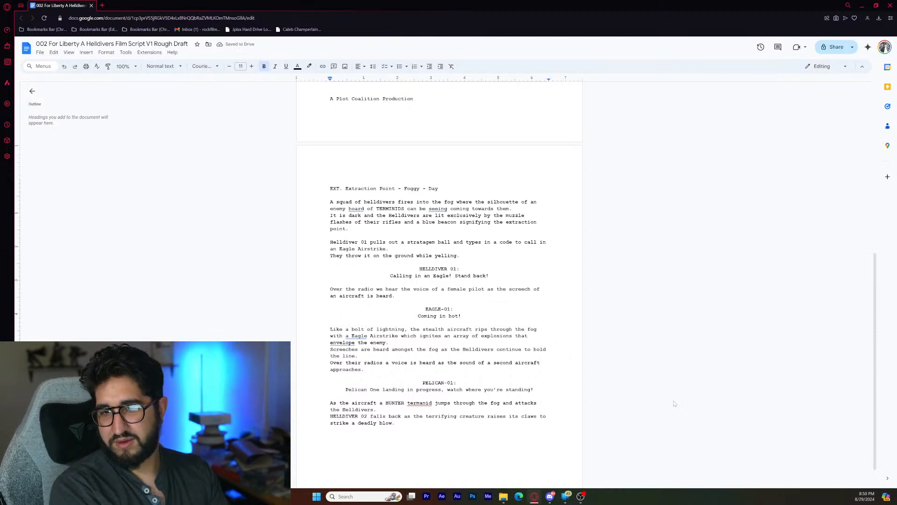
pyautogui.write(' HE')
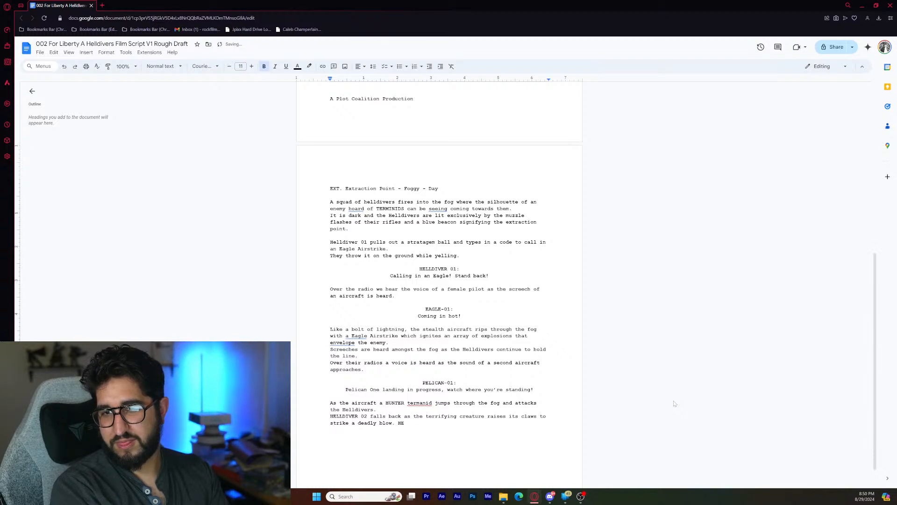
pyautogui.write('LLDIVER')
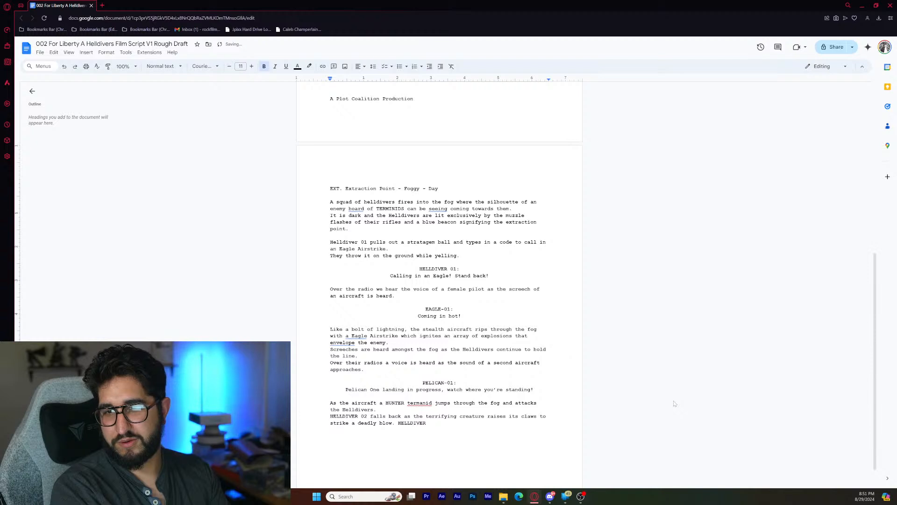
pyautogui.write(' 03')
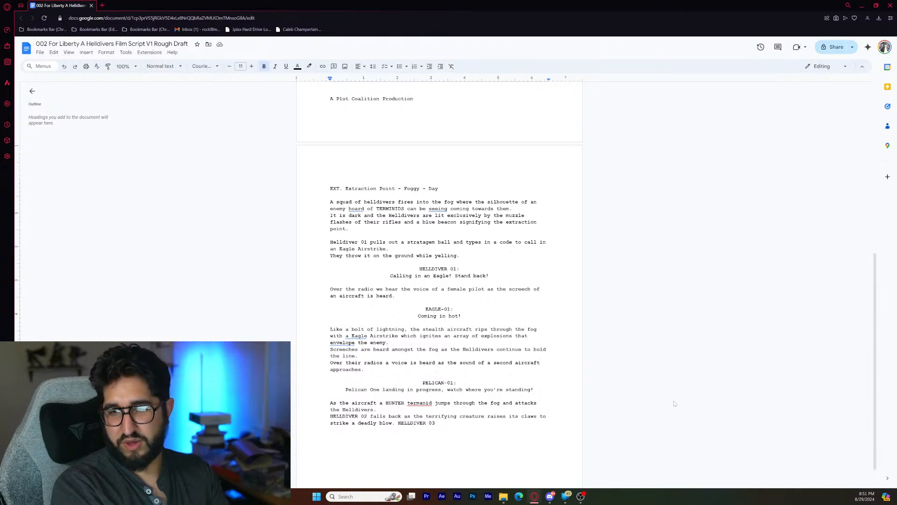
# - Begin the next action sentence with "HELLDIVER 03" and place it on its own line below the deadly blow sentence
pyautogui.press('Left')
pyautogui.press('Left')
pyautogui.press('Left')
pyautogui.press('Left')
pyautogui.press('Left')
pyautogui.press('Left')
pyautogui.press('Left')
pyautogui.press('Left')
pyautogui.press('Left')
pyautogui.press('Left')
pyautogui.press('Left')
pyautogui.press('Left')
pyautogui.press('Left')
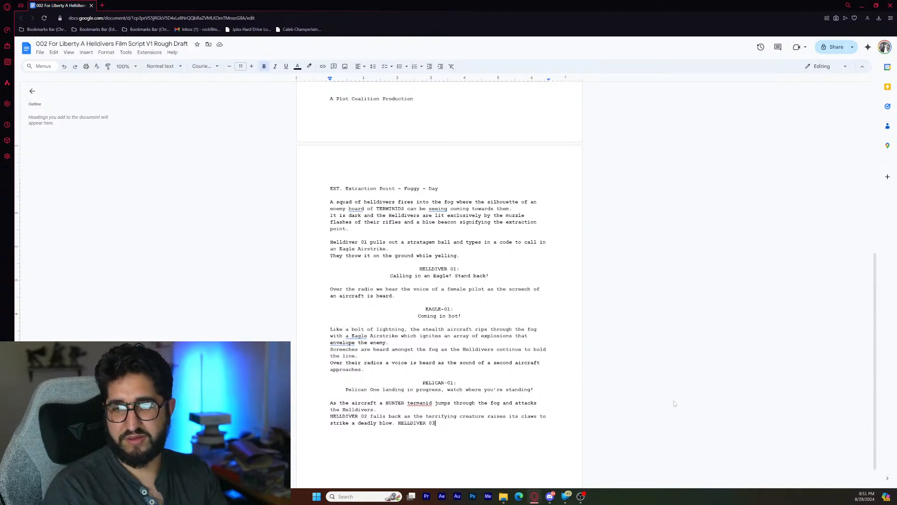
pyautogui.press('Return')
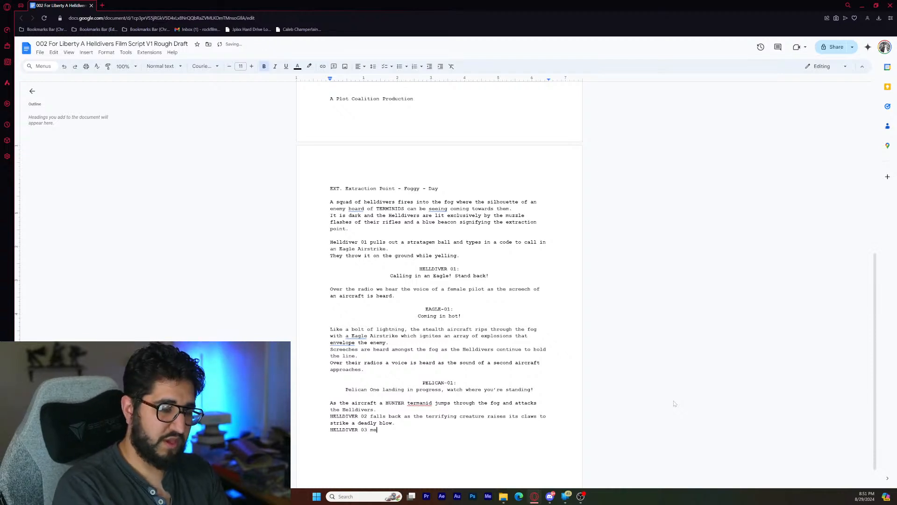
# - Continue the HELLDIVER 03 sentence with "melees the bug to cause it to stumble back"
pyautogui.write('melees the ')
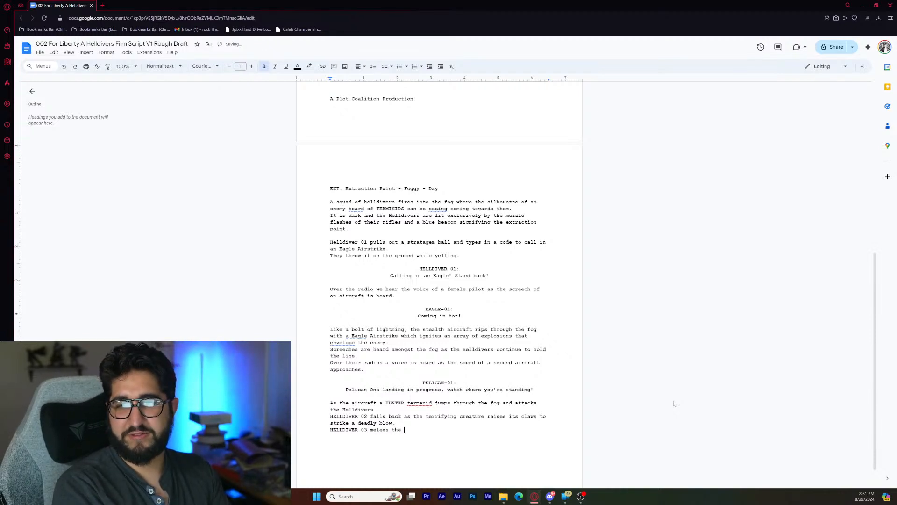
pyautogui.write('bug')
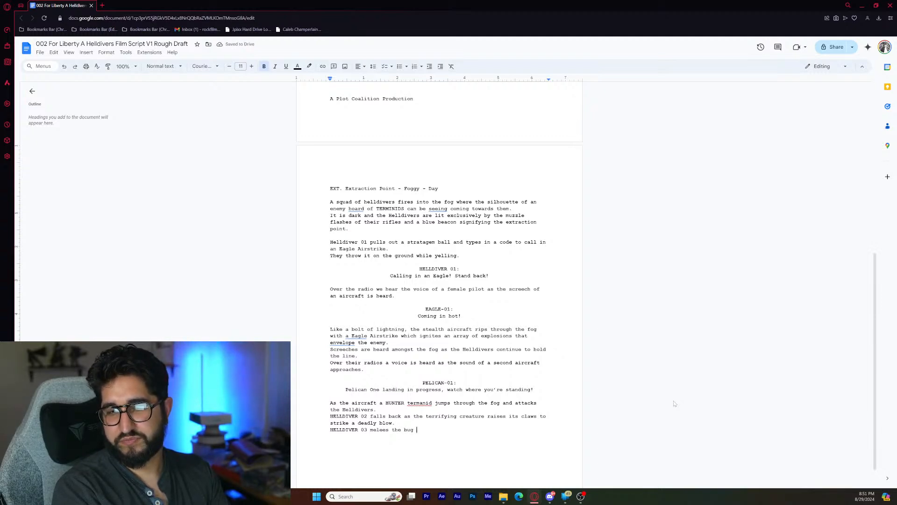
pyautogui.write('to ')
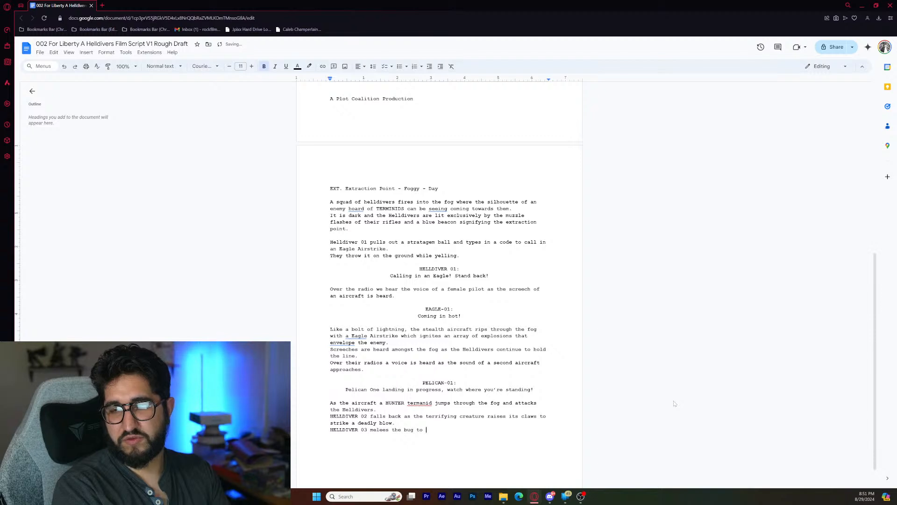
pyautogui.write('cause it to st')
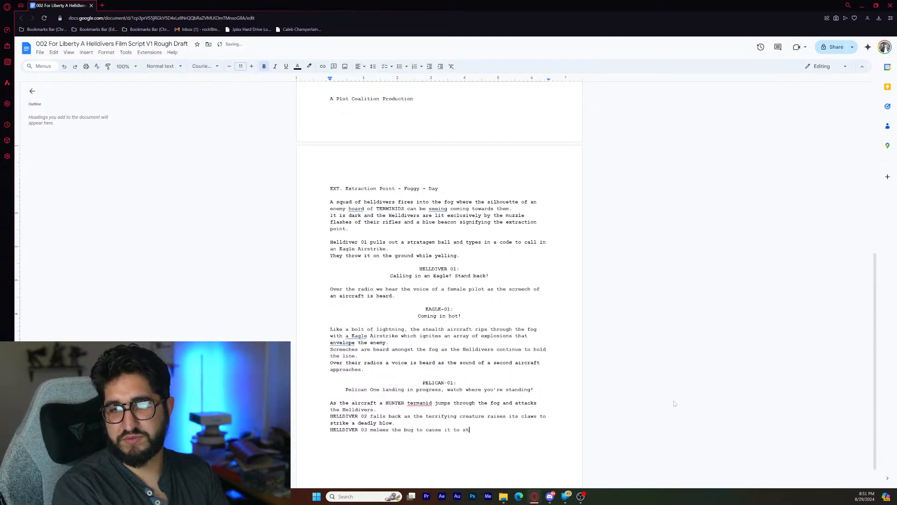
pyautogui.write('umble back ')
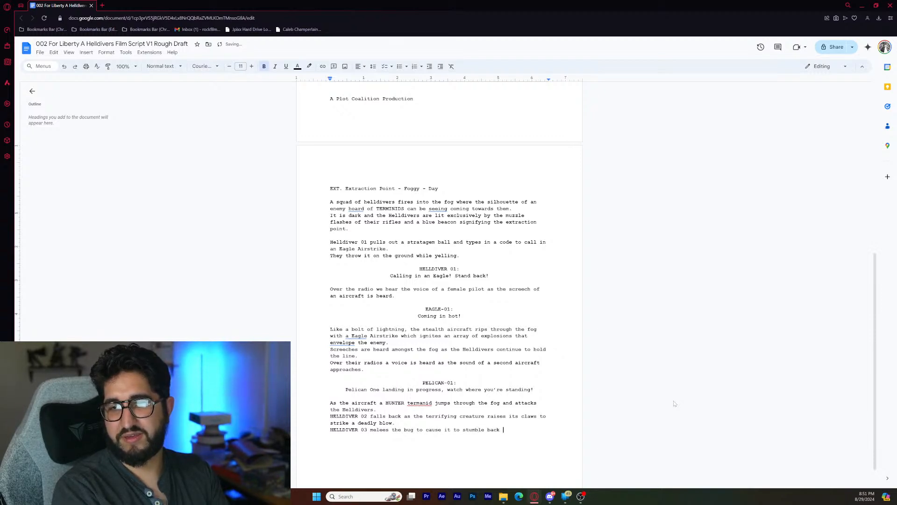
pyautogui.write('while HEL')
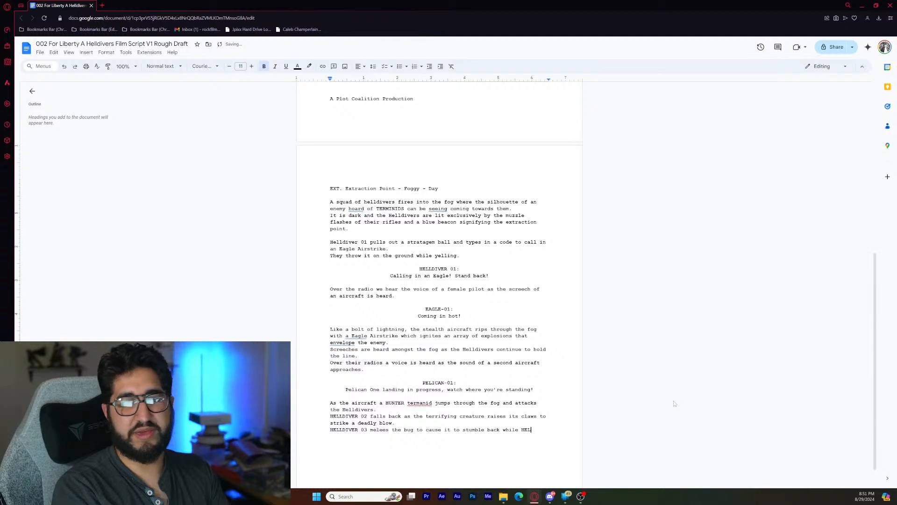
pyautogui.write('LDIVER')
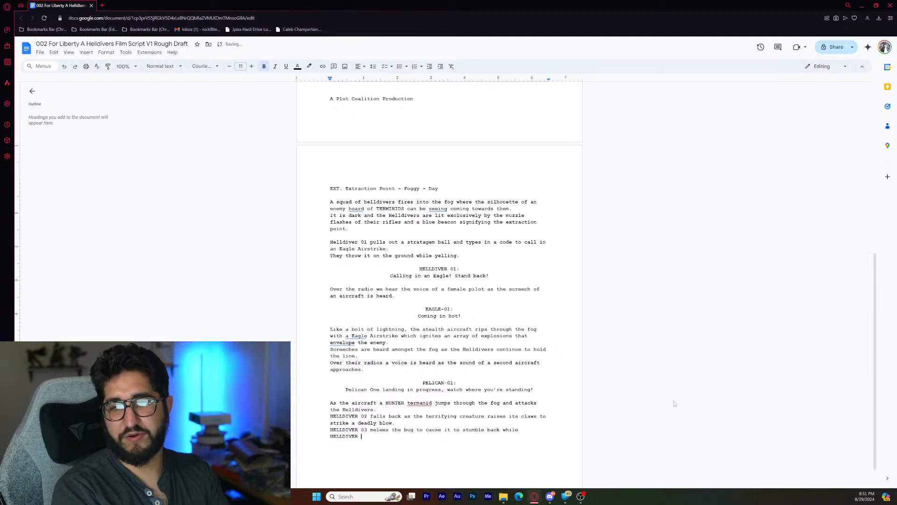
pyautogui.write(' 04')
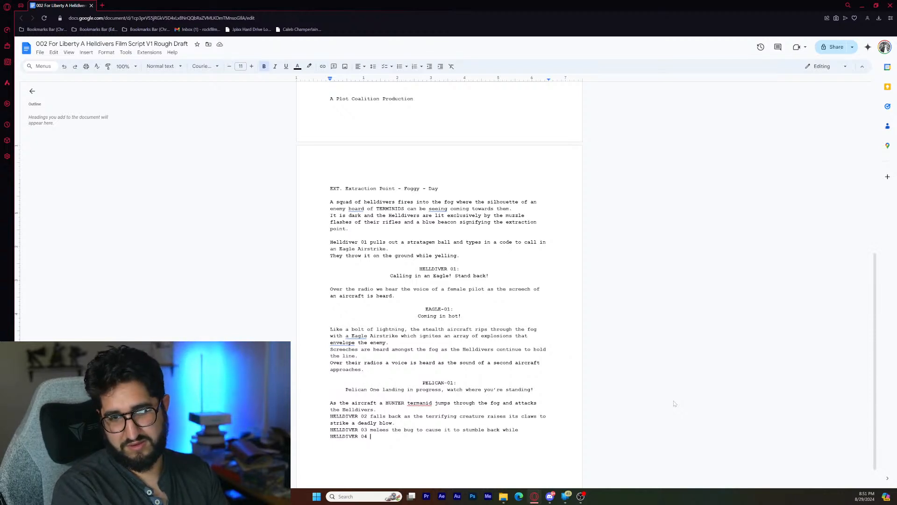
# - Finish the HELLDIVER 03 sentence with "while HELLDIVER 04 empties the rest of his LIBERATOR rifle's mag into it."
pyautogui.write('empti')
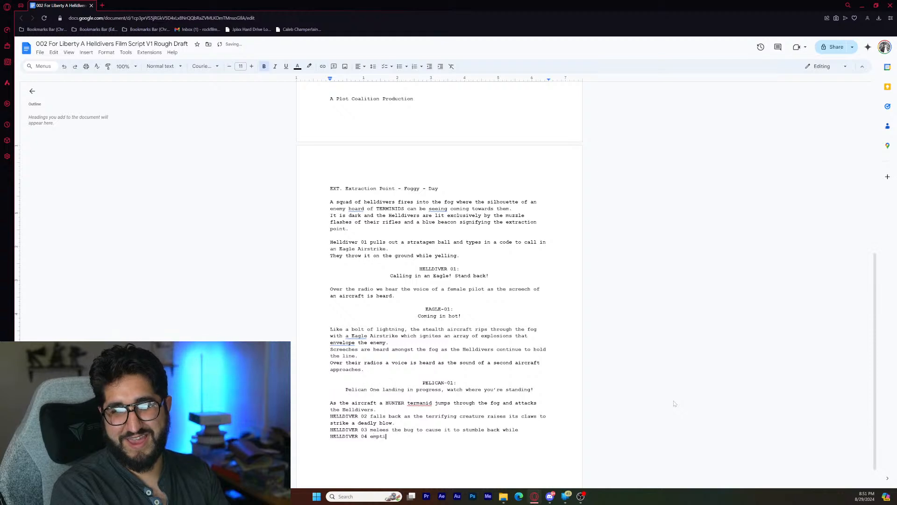
pyautogui.write('es the rest of ')
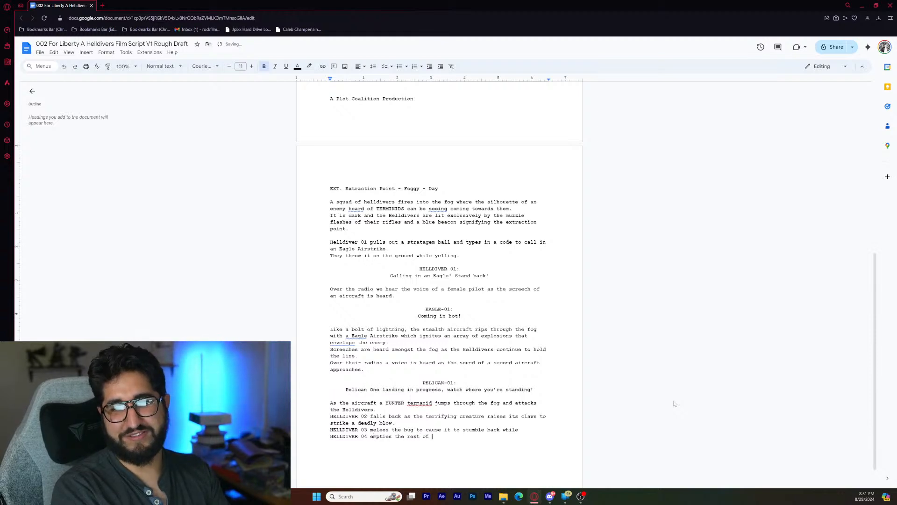
pyautogui.write('his m')
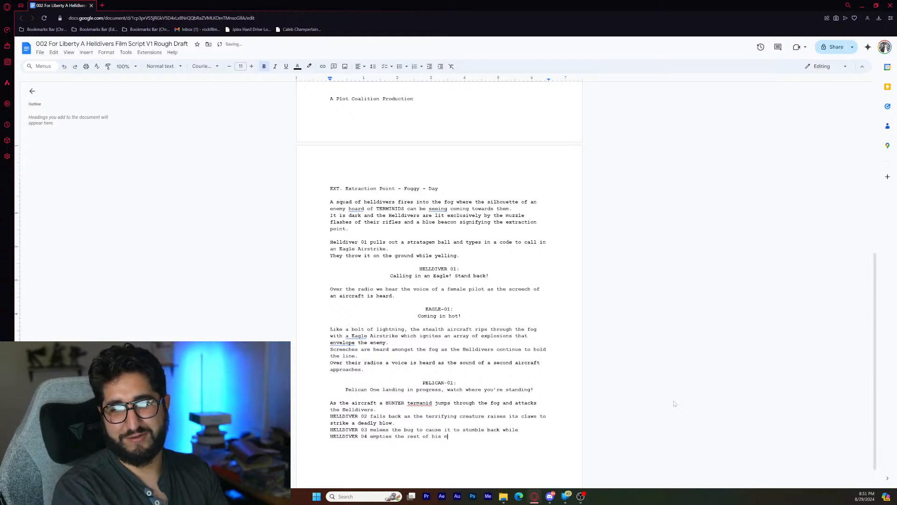
pyautogui.press('BackSpace')
pyautogui.write('LIBERAT')
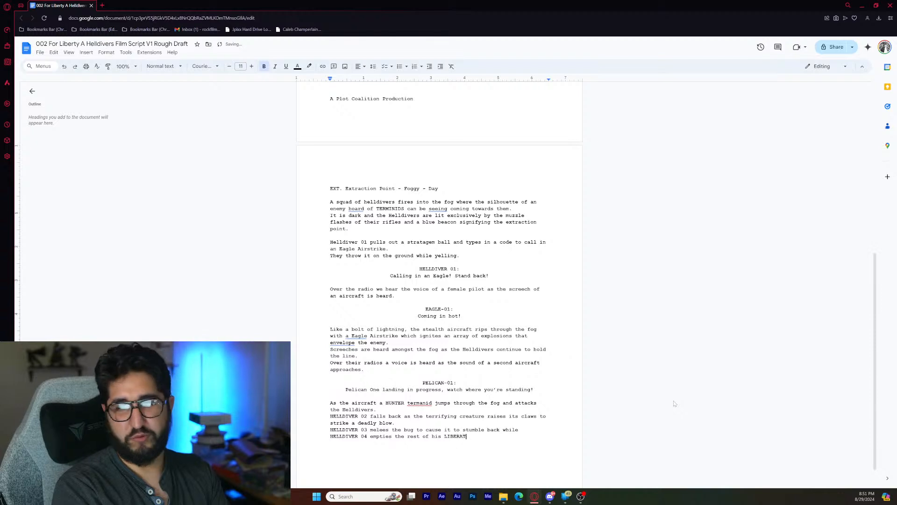
pyautogui.write("OR rifle's mag in")
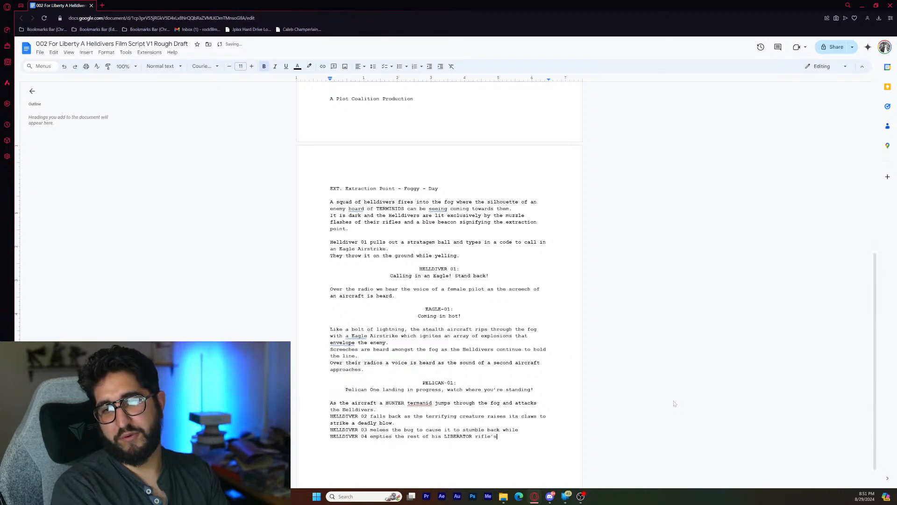
pyautogui.write('to it.')
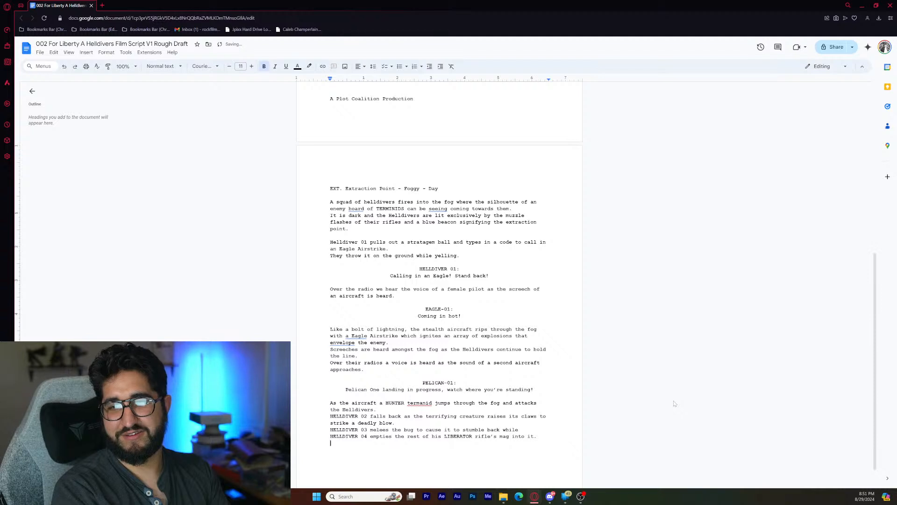
# - Start a new action line directly below the HELLDIVER 04 sentence with "Covered in beetle juice,"
pyautogui.press('Return')
pyautogui.press('Return')
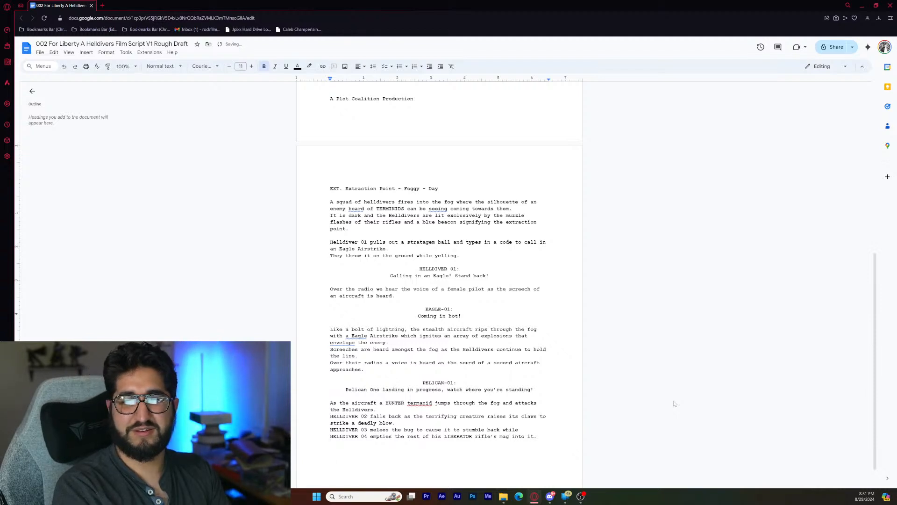
pyautogui.press('BackSpace')
pyautogui.write('Covered')
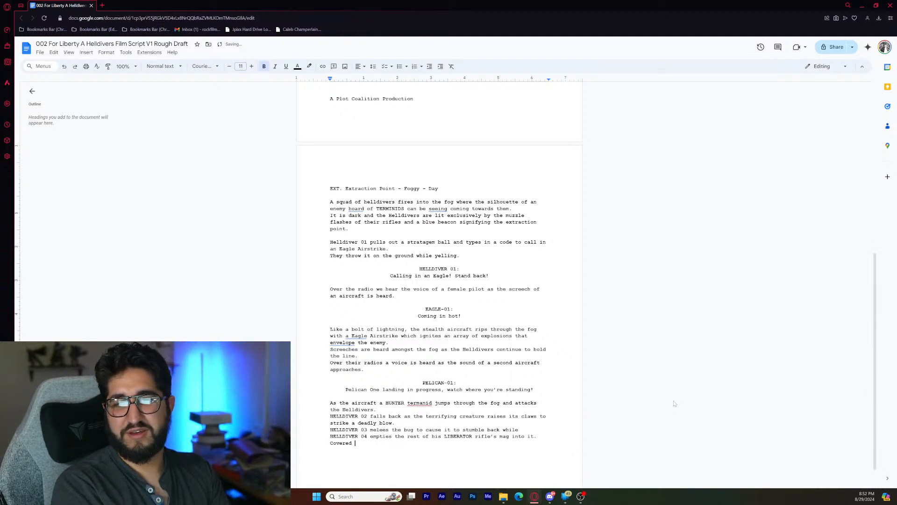
pyautogui.write(' in ')
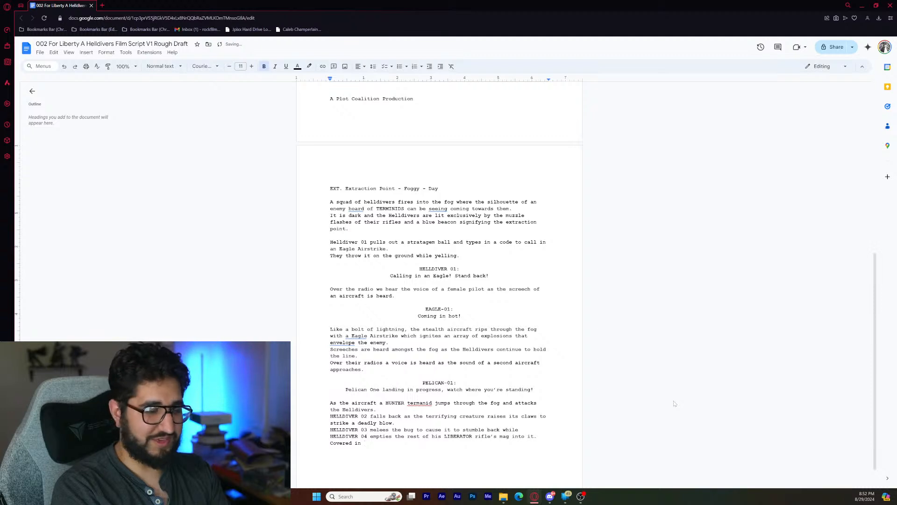
pyautogui.write('b')
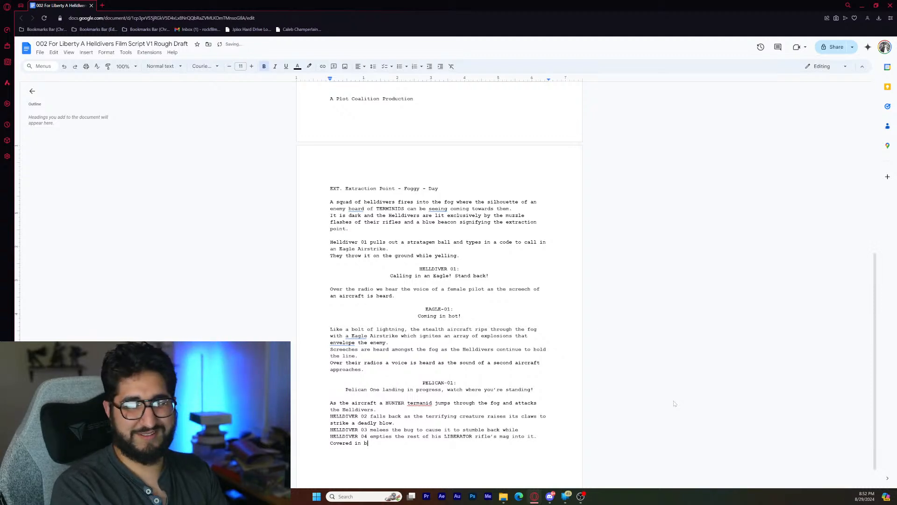
pyautogui.write('eetle jui')
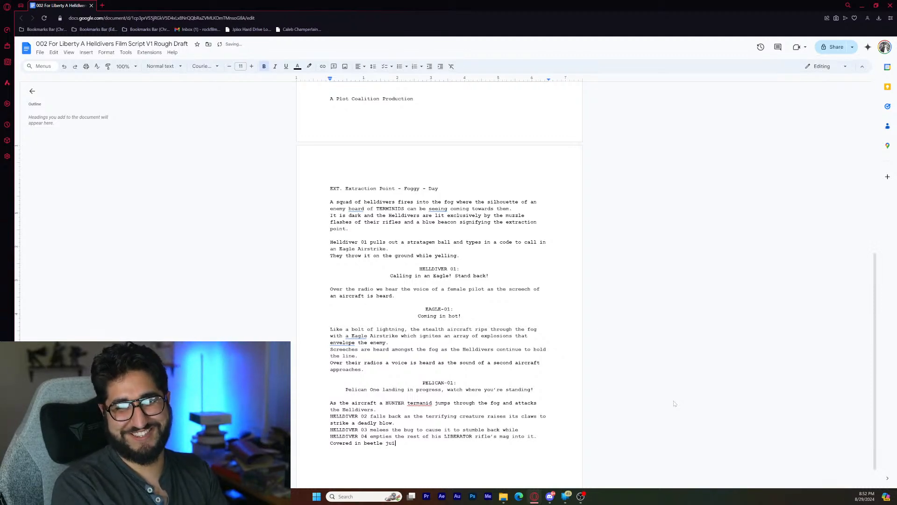
pyautogui.write('ce, ')
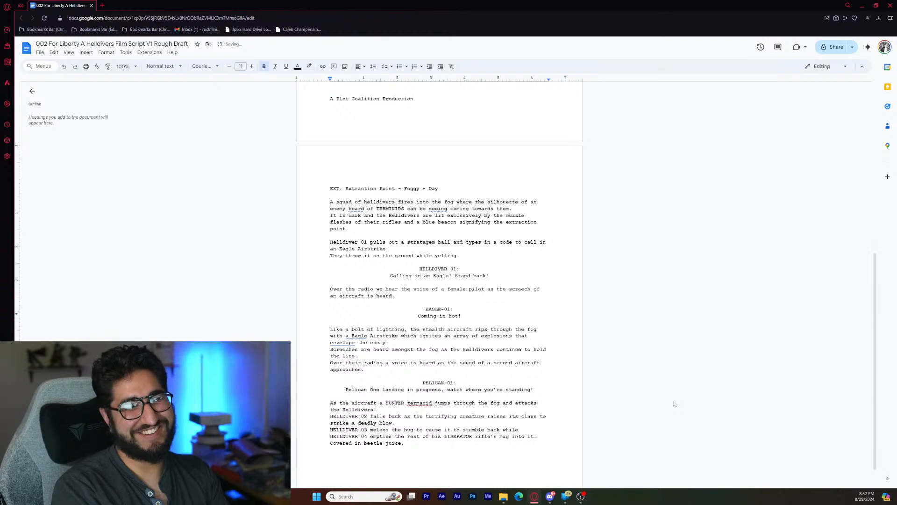
pyautogui.write('the')
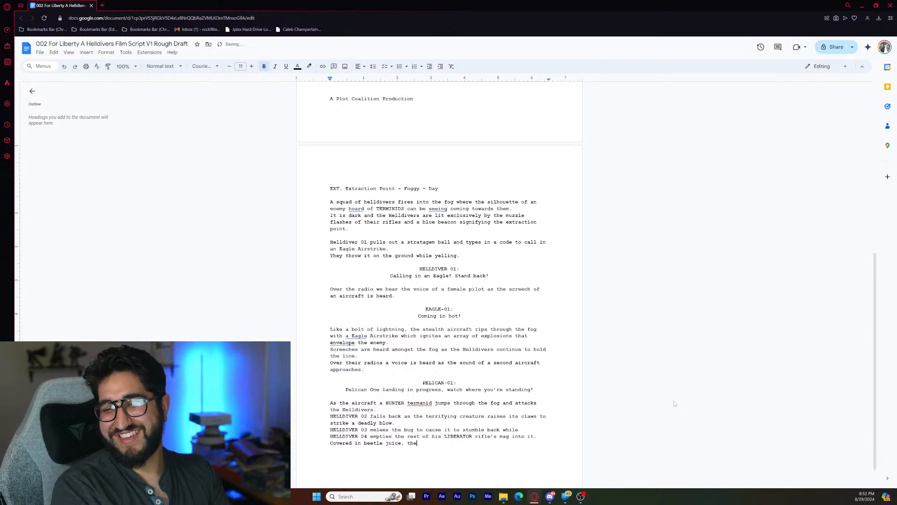
pyautogui.write('y a')
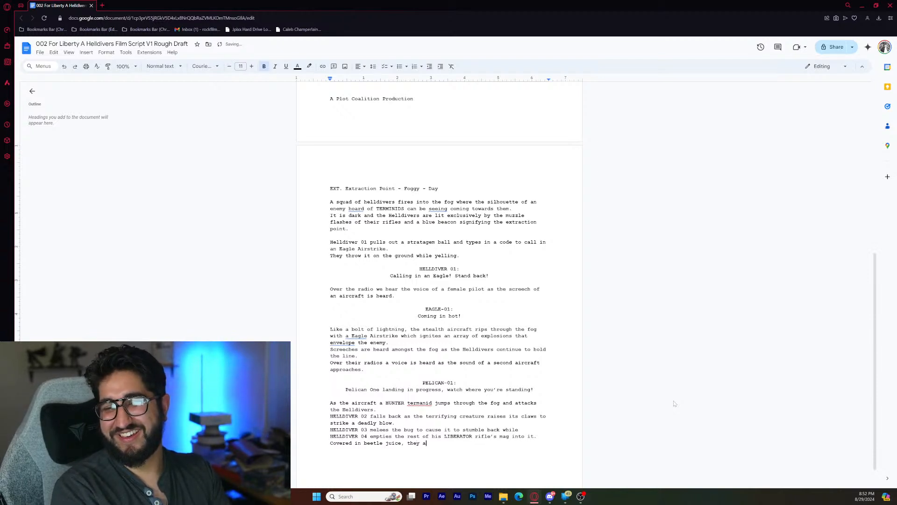
pyautogui.write('ll ')
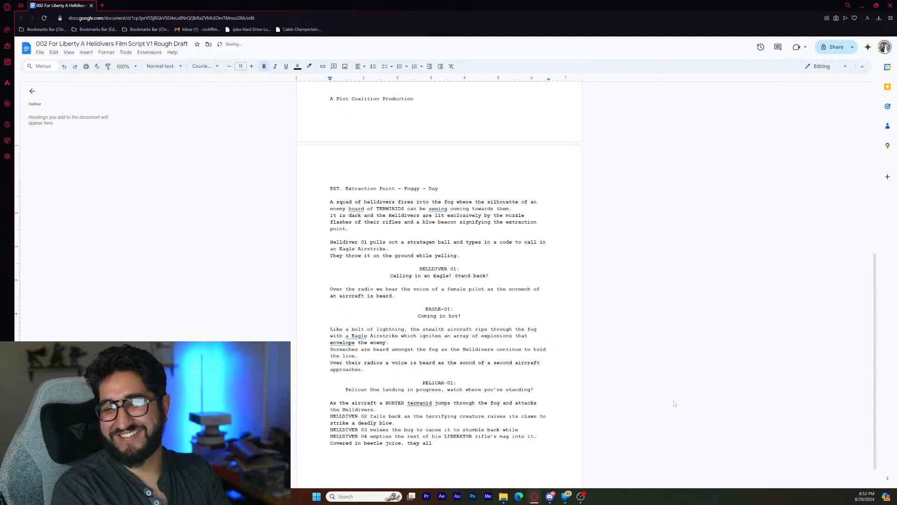
pyautogui.write('high')
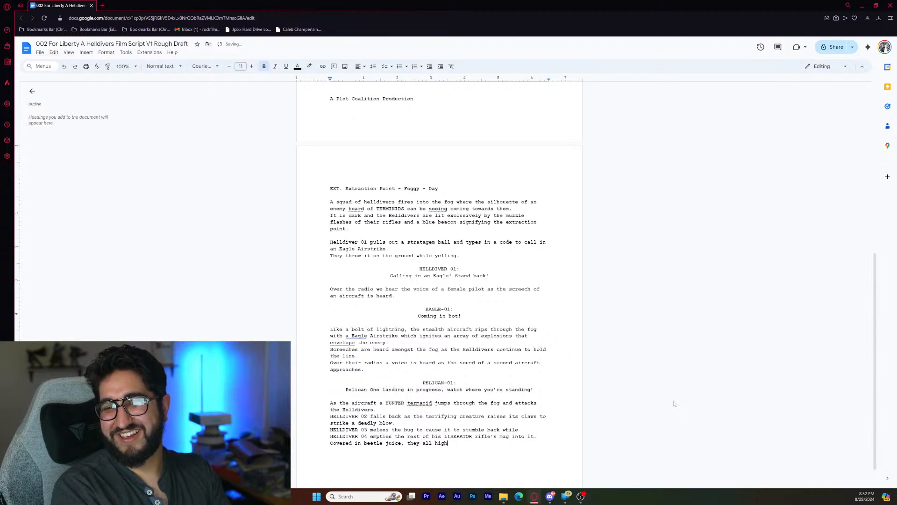
pyautogui.write(' five in ')
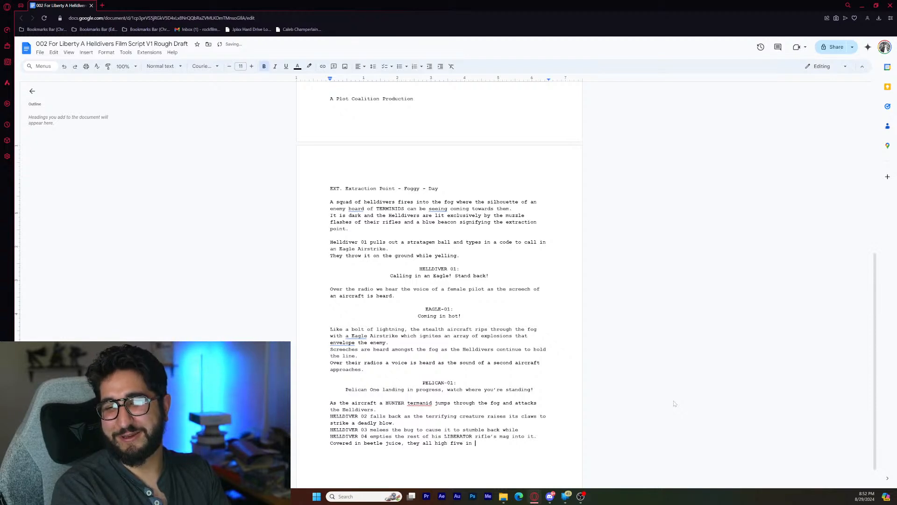
pyautogui.write('unison')
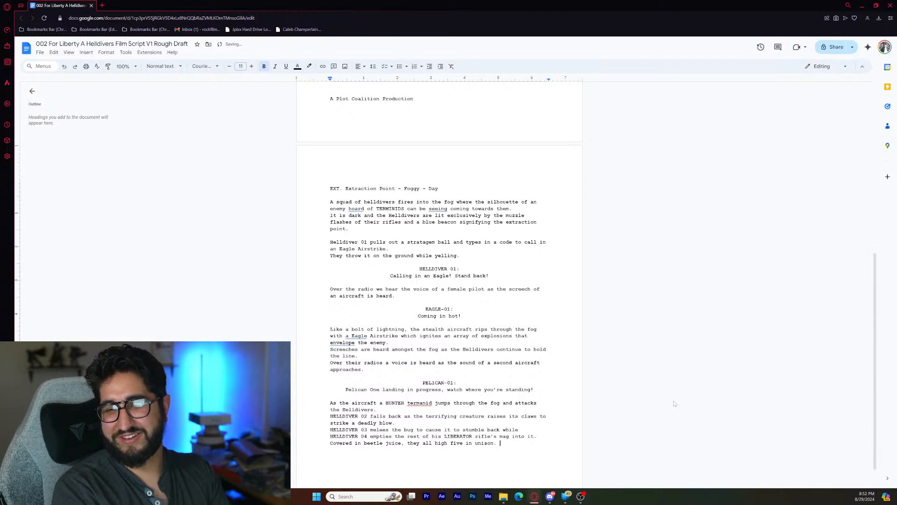
pyautogui.write('.')
# - Add a centered character cue "HELLDIVERS:" below the action block, with the dialogue line "TEAMWORK!" under it
pyautogui.press('Return')
pyautogui.hotkey('ctrl', 'e')
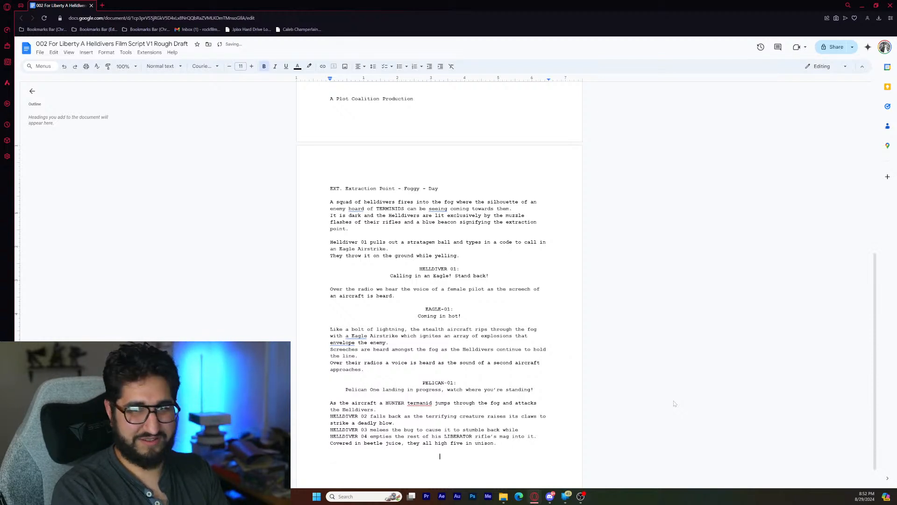
pyautogui.write('HELLDIVERS')
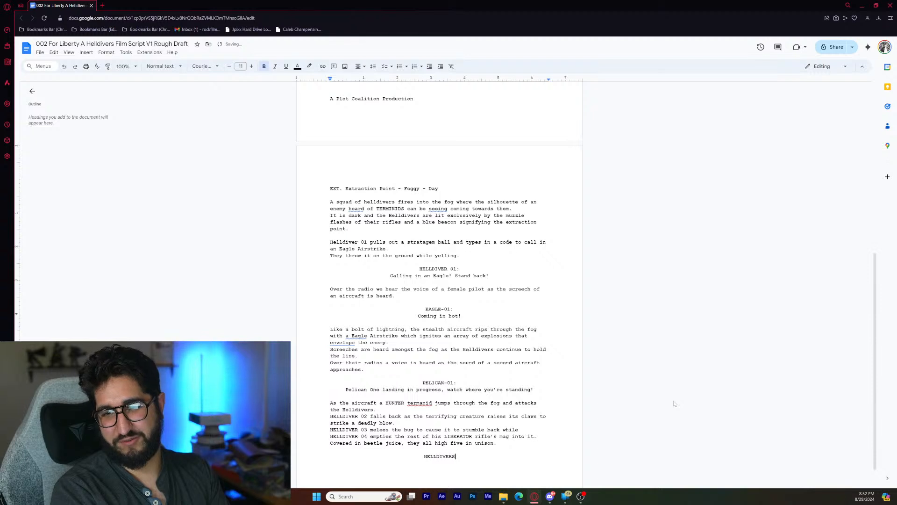
pyautogui.write(':')
pyautogui.press('Return')
pyautogui.write('TEA')
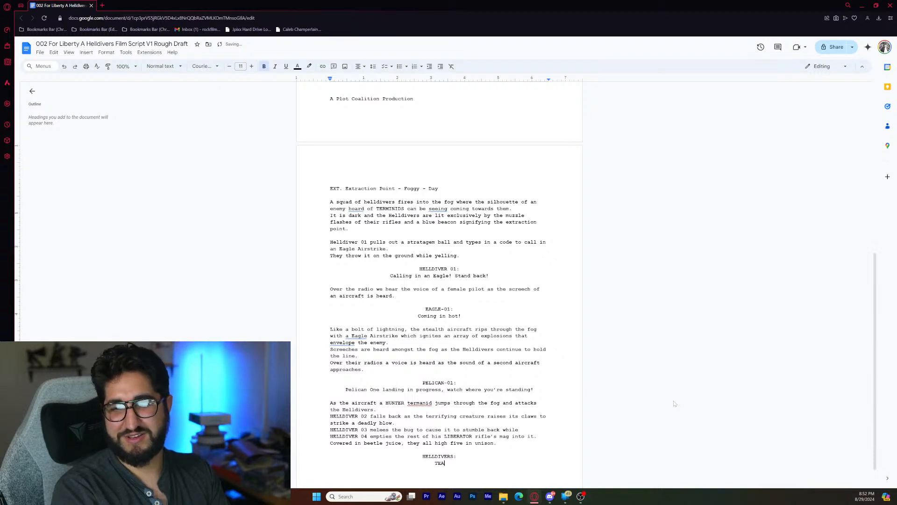
pyautogui.write('MWORK!')
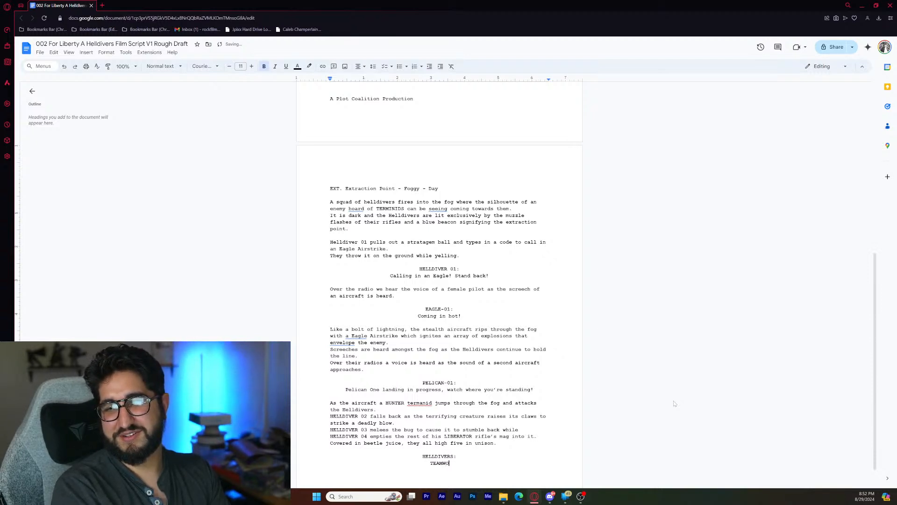
# - Start a left-aligned action line below the "TEAMWORK!" dialogue, leaving one blank line between them
pyautogui.press('Return')
pyautogui.press('Return')
pyautogui.hotkey('ctrl', 'shift', 'l')
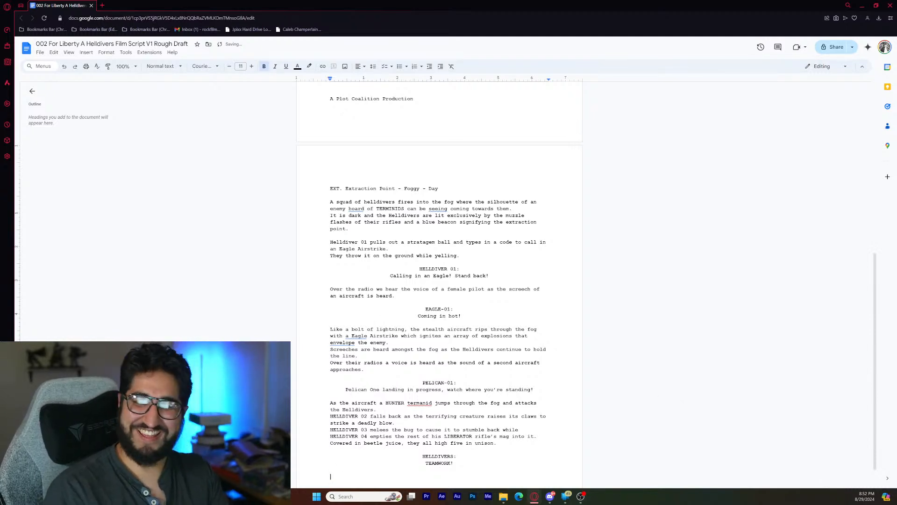
pyautogui.scroll(-1, 607, 362)
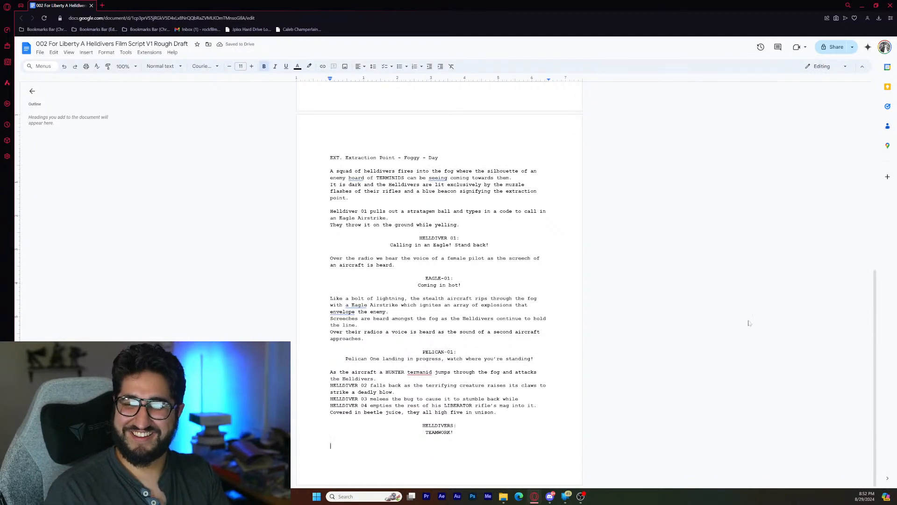
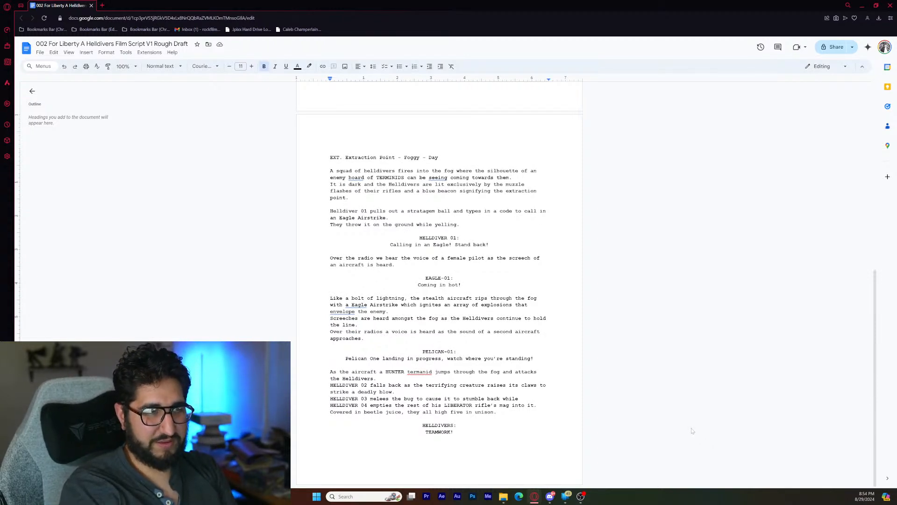
# - Begin the action line below the "TEAMWORK!" dialogue with "The extraction ship opens the bay door"
pyautogui.write('The ')
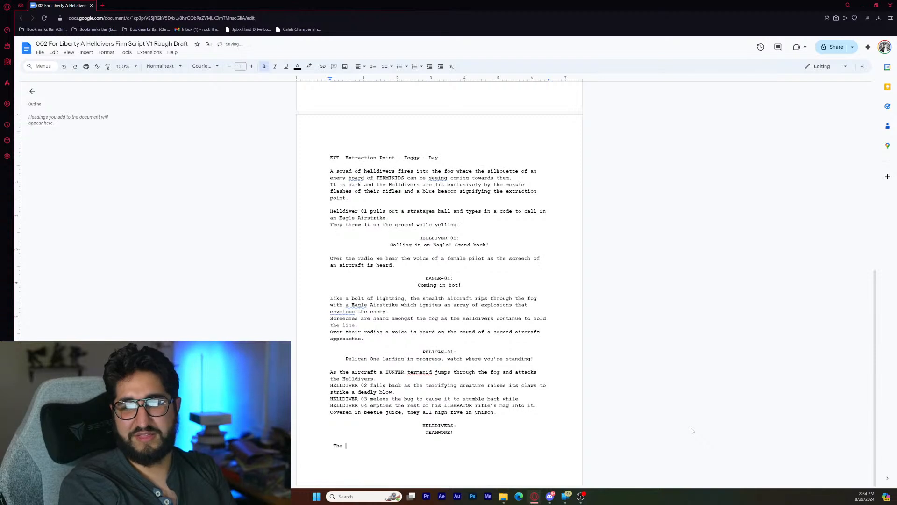
pyautogui.write('extraction shi')
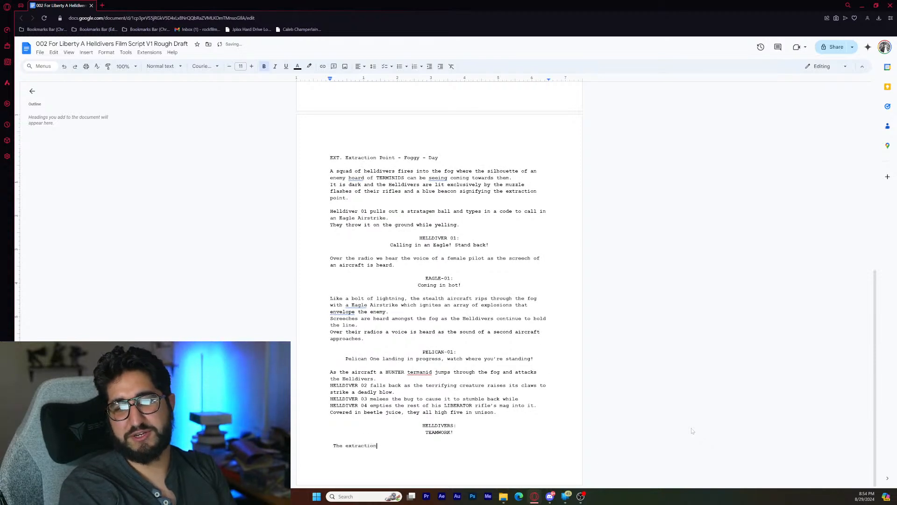
pyautogui.write('ens ')
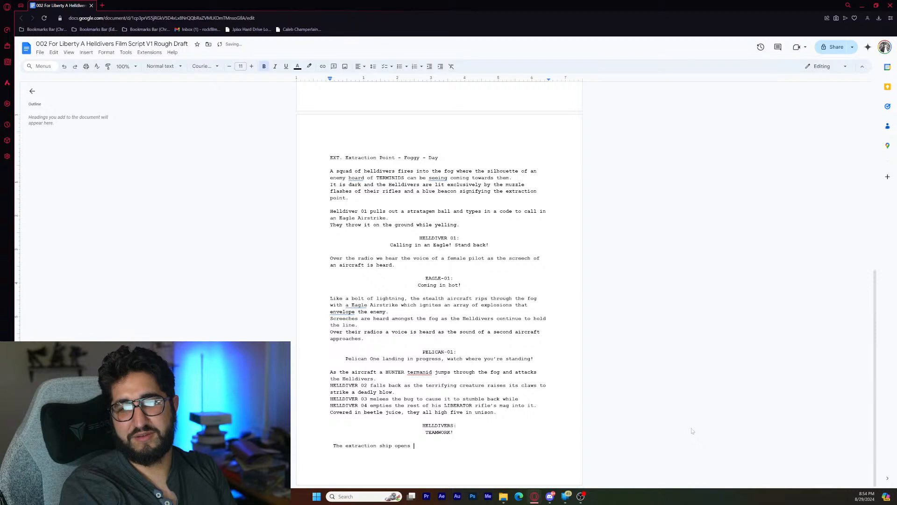
pyautogui.write('the bay')
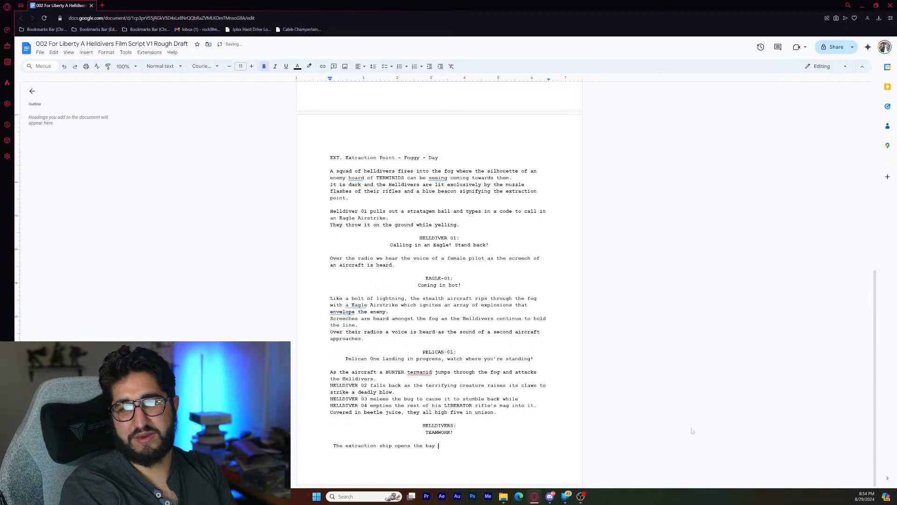
pyautogui.write(' door ')
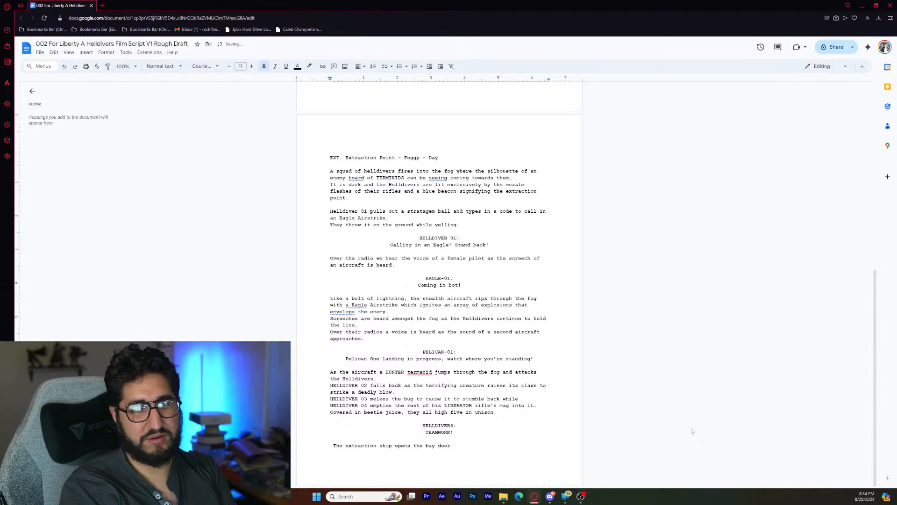
pyautogui.write('and all')
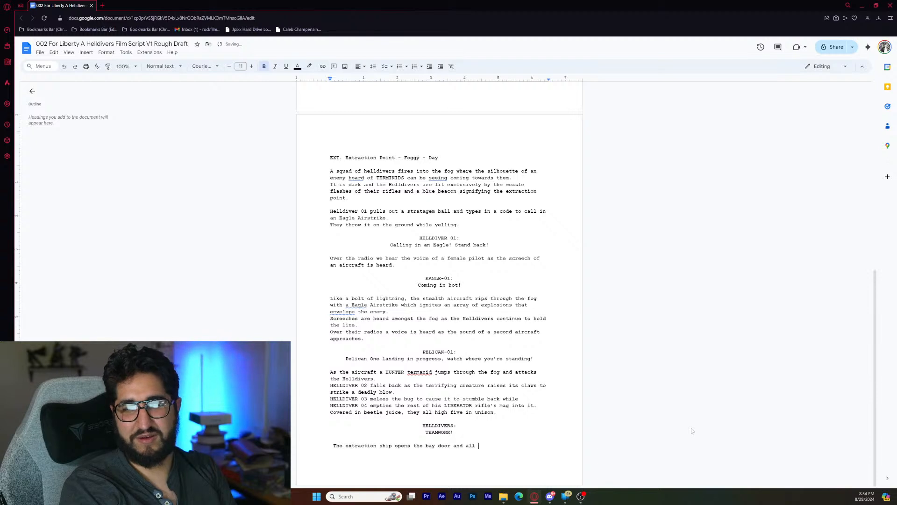
pyautogui.write(' of the')
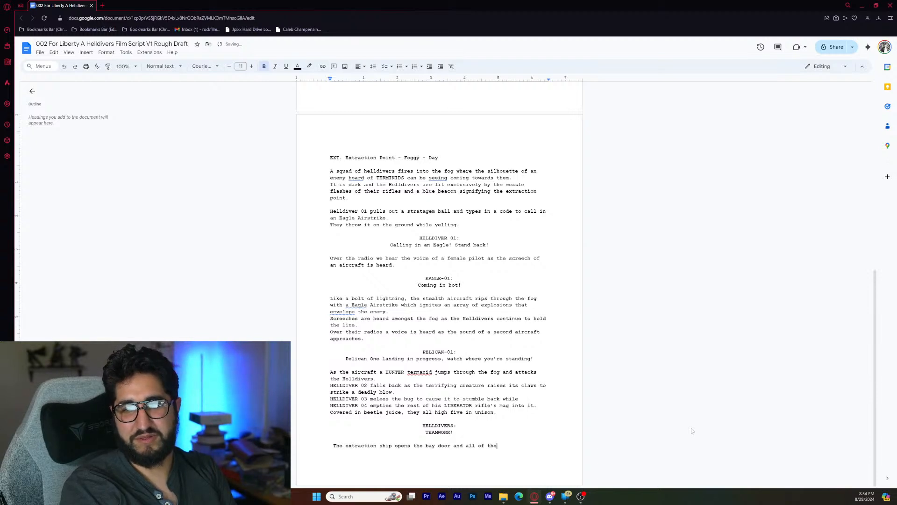
pyautogui.write(' Helldiver')
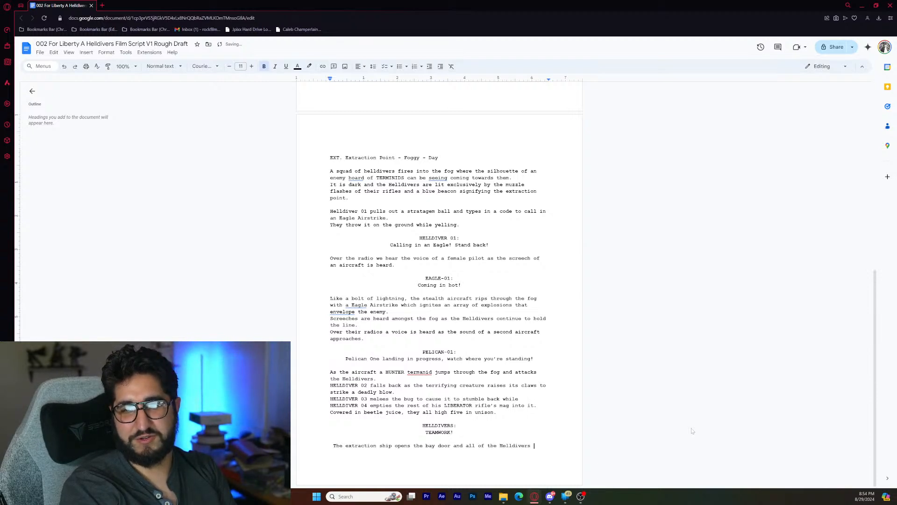
pyautogui.write('s ')
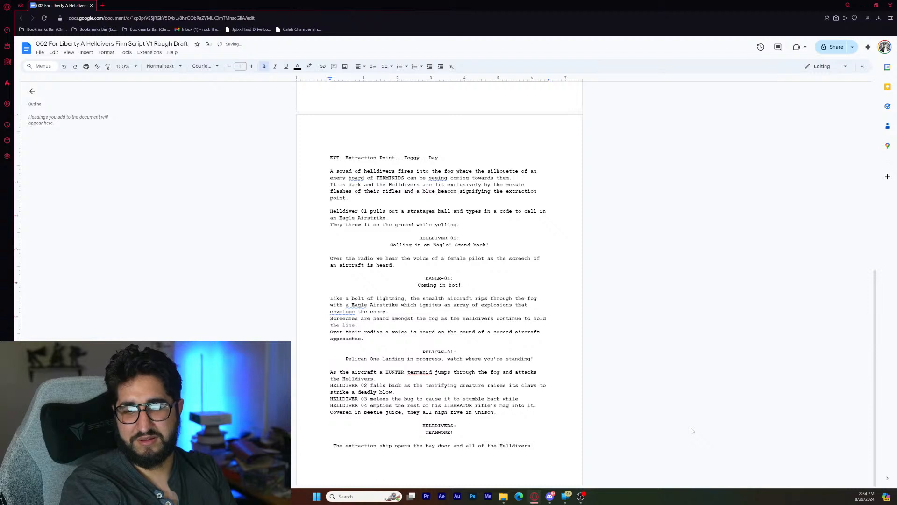
pyautogui.write('turn ')
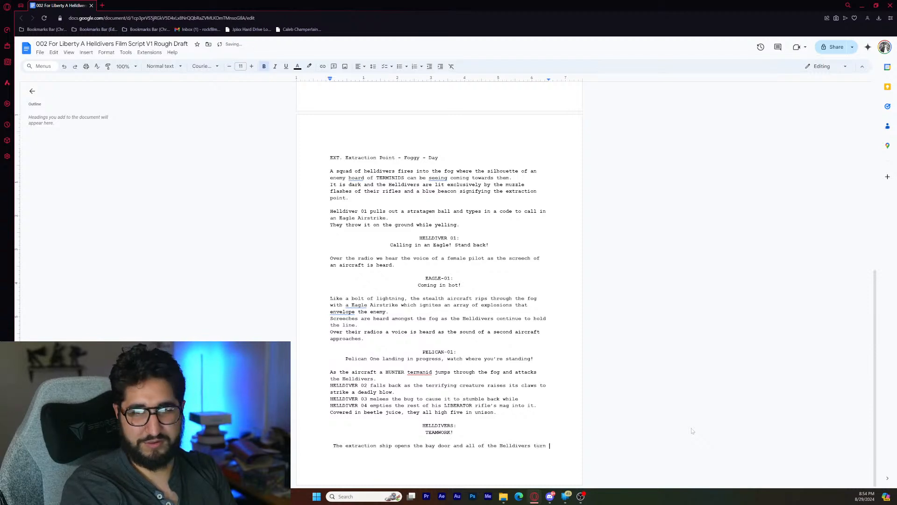
pyautogui.write('to it')
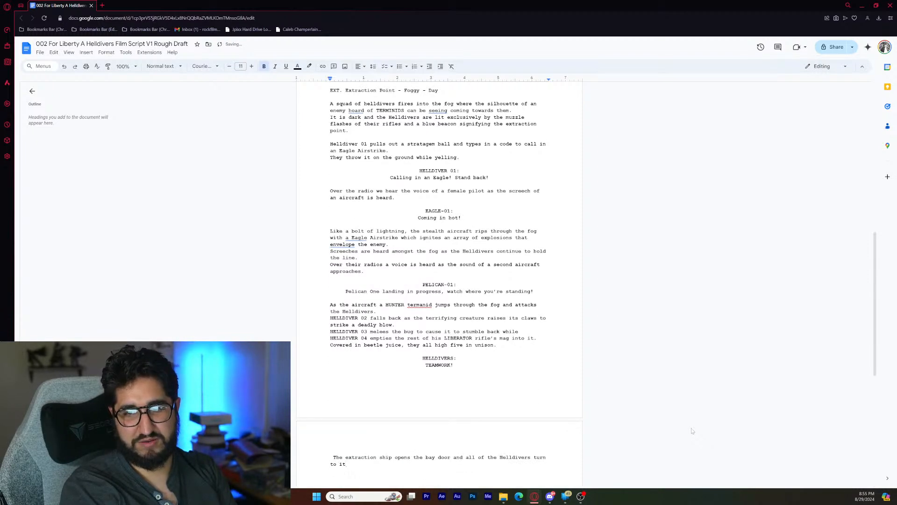
pyautogui.write('.')
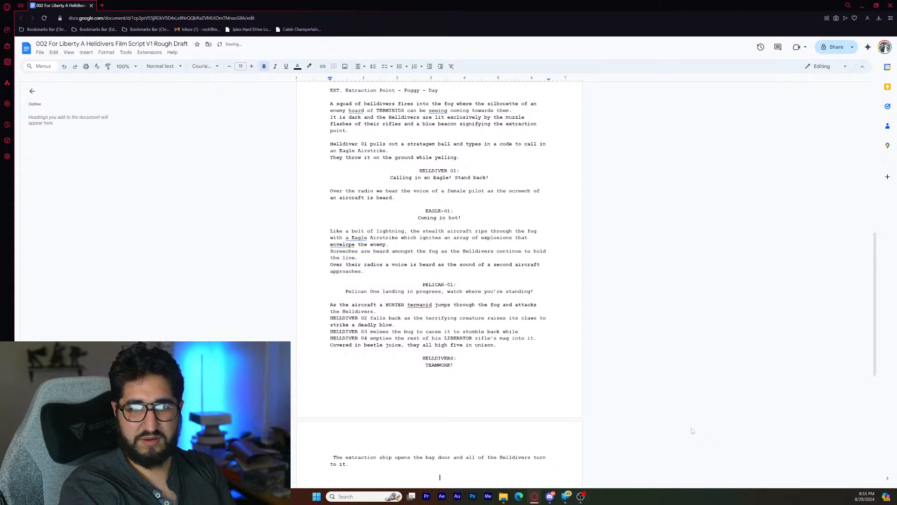
# - Add a centered character cue "HELLDIVER 04:" below the extraction ship sentence, leaving one blank line between them
pyautogui.press('Return')
pyautogui.press('Return')
pyautogui.hotkey('ctrl', 'e')
pyautogui.write('HELLDIVER')
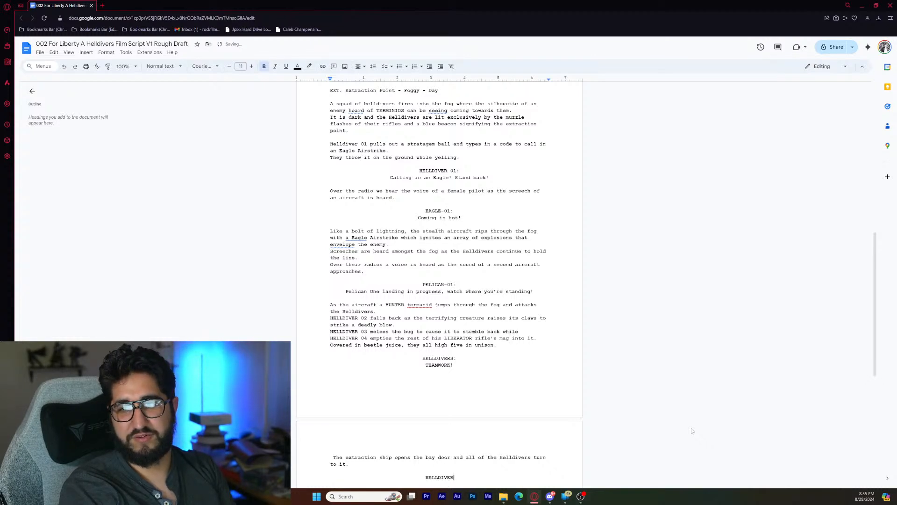
pyautogui.write(' 04')
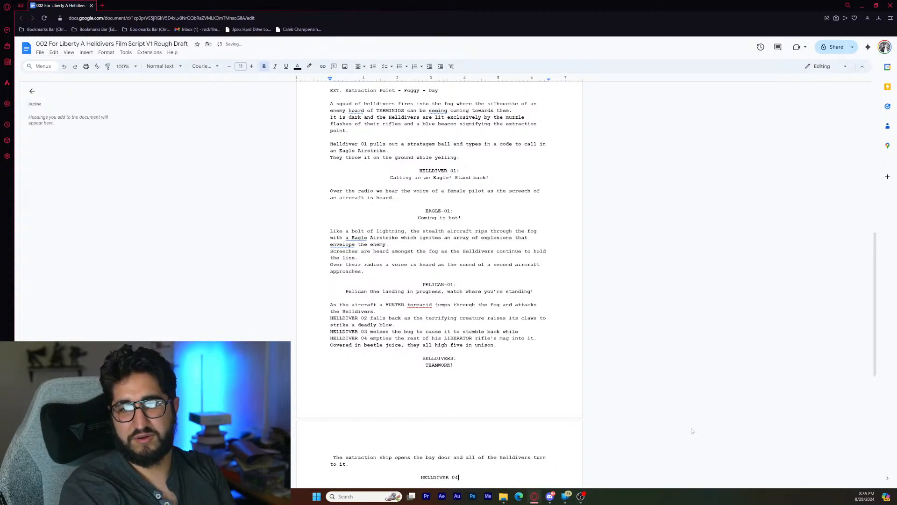
pyautogui.write(':')
# - Write the dialogue line "Come on! Let's get out of here!" under the new HELLDIVER 04 cue
pyautogui.press('Return')
pyautogui.write('C')
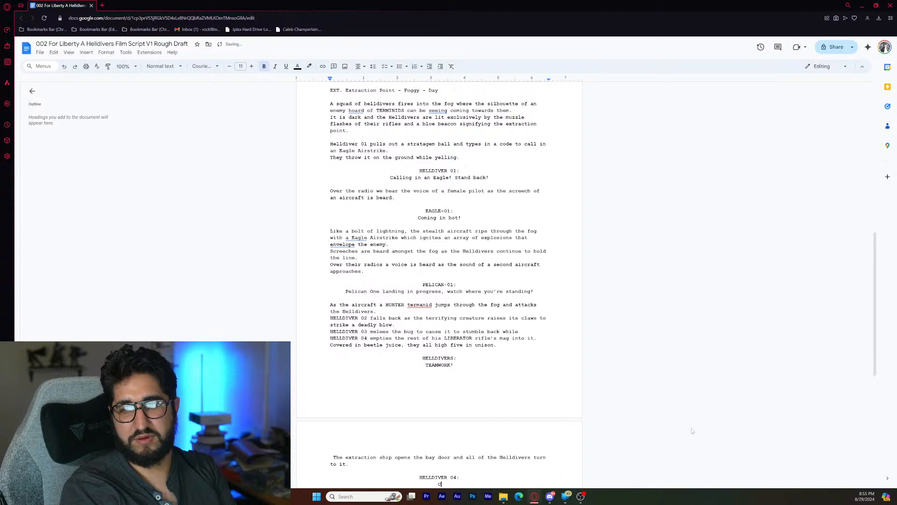
pyautogui.write('ome on! Le')
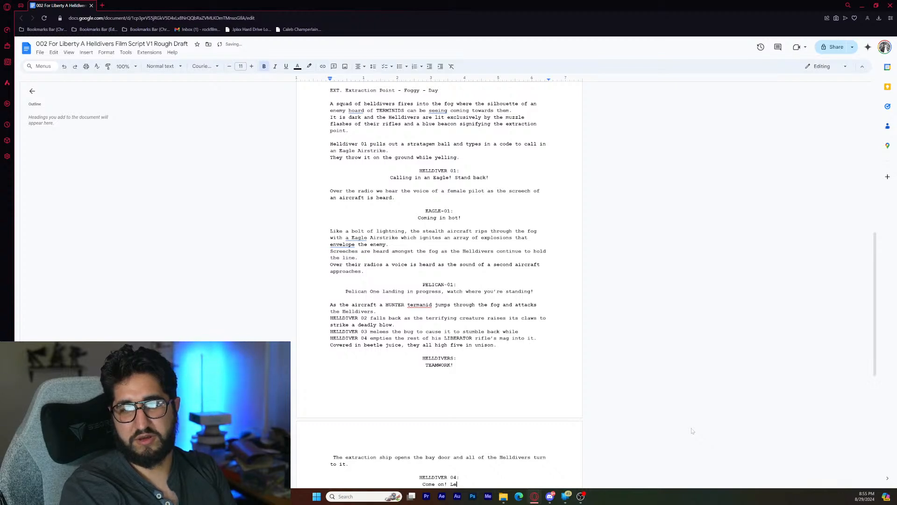
pyautogui.write("t's ")
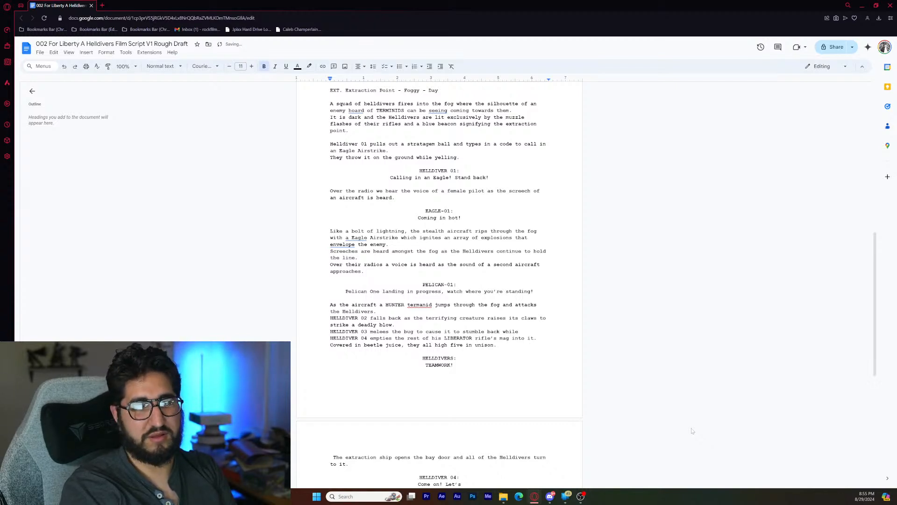
pyautogui.write('get ou')
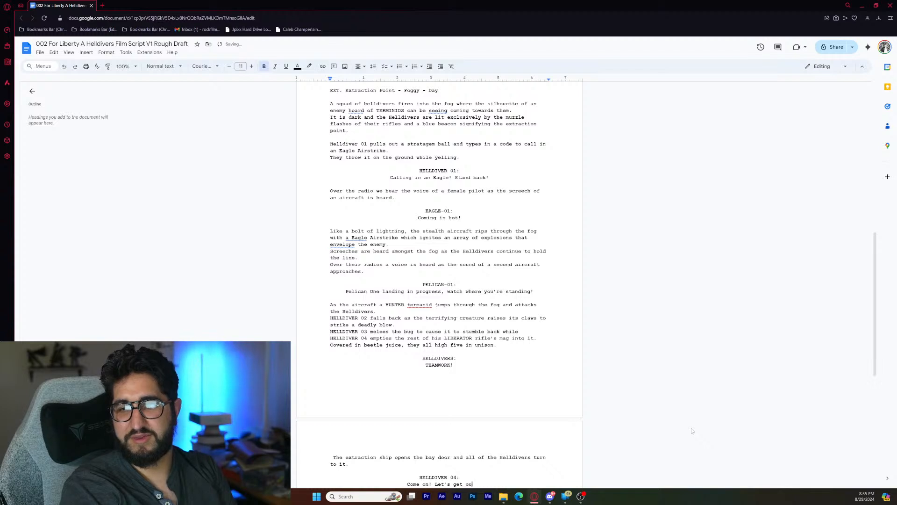
pyautogui.write('t of her')
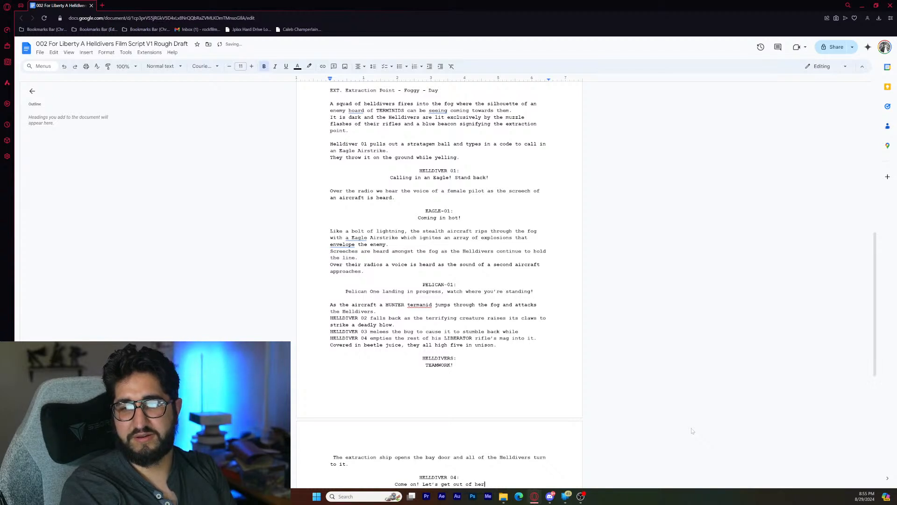
pyautogui.write('e!')
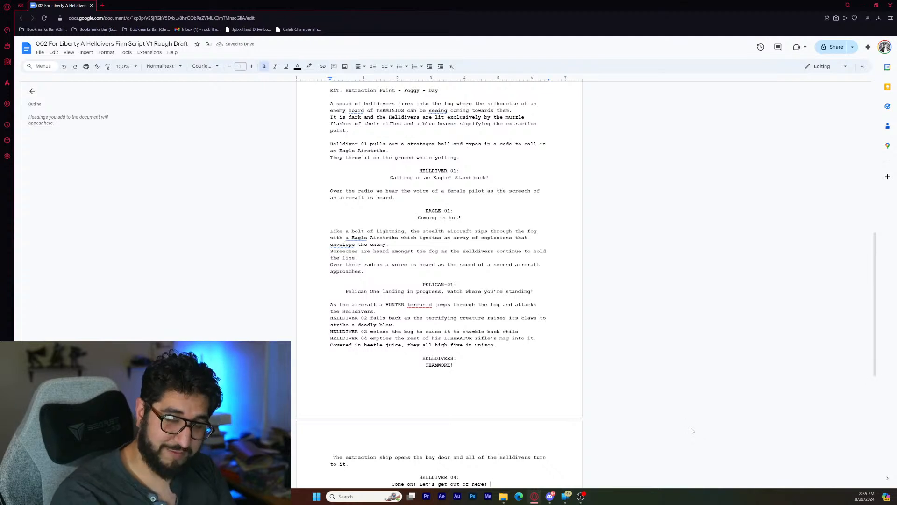
# - Replace "out of here" in HELLDIVER 04's dialogue with "off this ant hill", keeping the exclamation mark
pyautogui.scroll(-1, 692, 431)
pyautogui.scroll(-2, 439, 285)
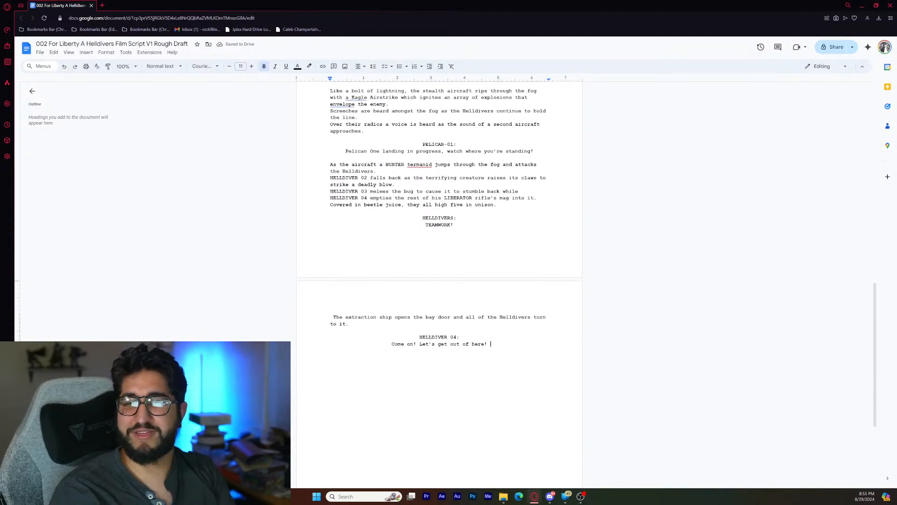
pyautogui.doubleClick(428, 344)
pyautogui.moveTo(438, 344); pyautogui.dragTo(485, 344)
pyautogui.click(439, 344)
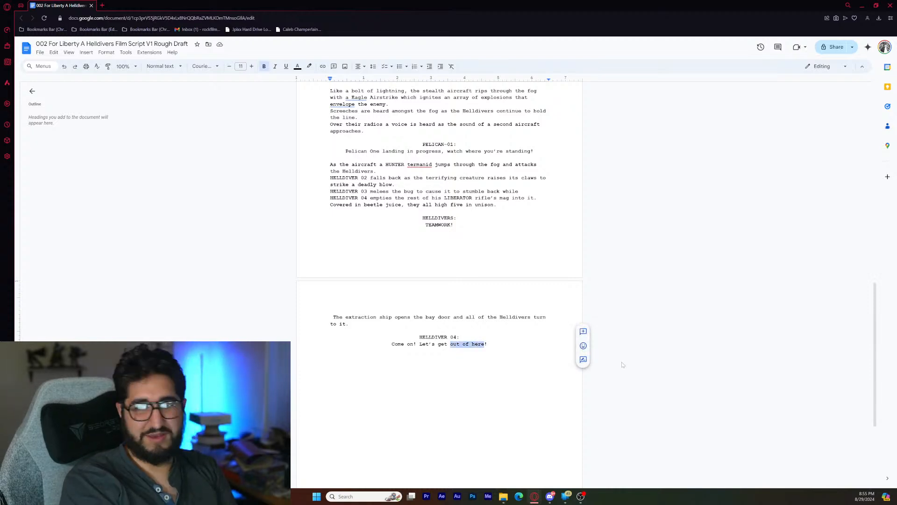
pyautogui.write('off')
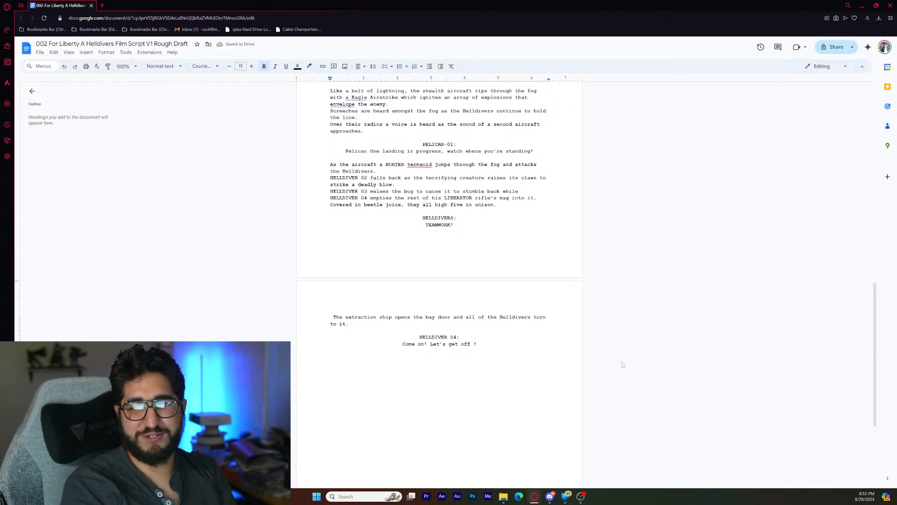
pyautogui.write('this ant hill')
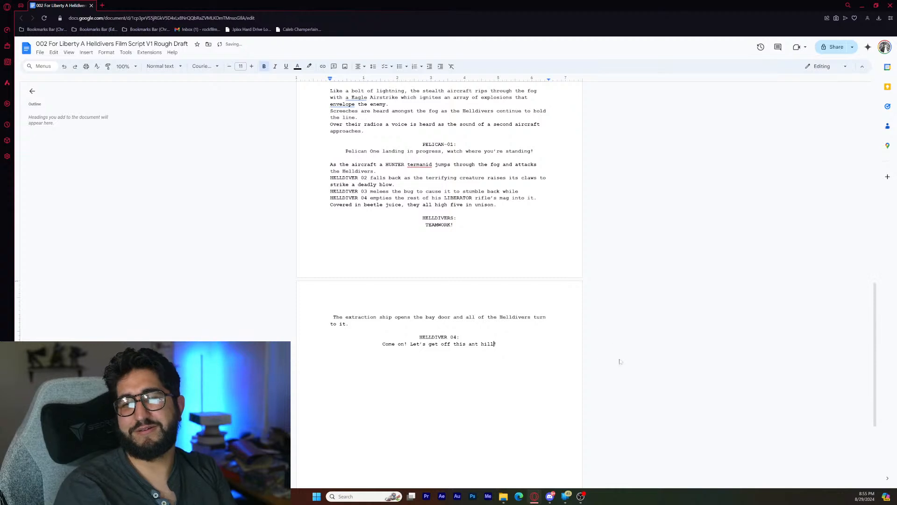
# - Start a left-aligned action line one blank line below HELLDIVER 04's dialogue with "The Helldivers rush inside"
pyautogui.doubleClick(544, 347)
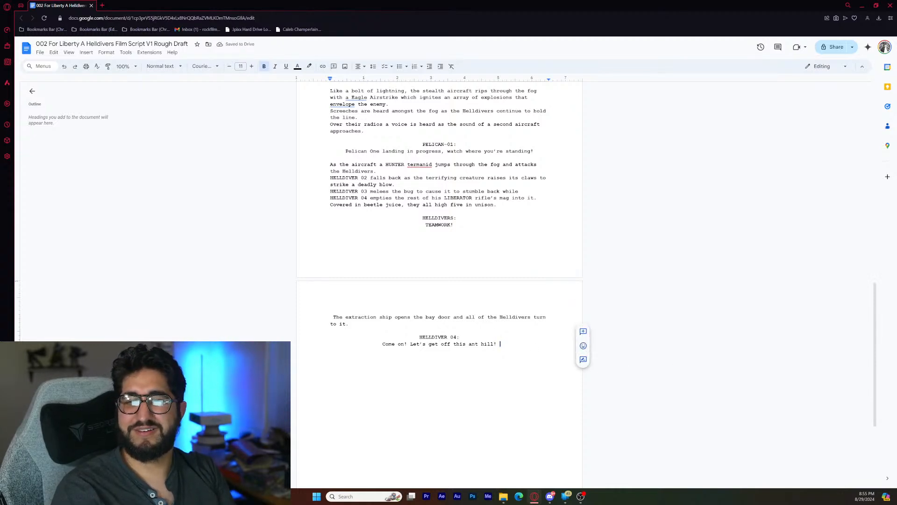
pyautogui.press('Return')
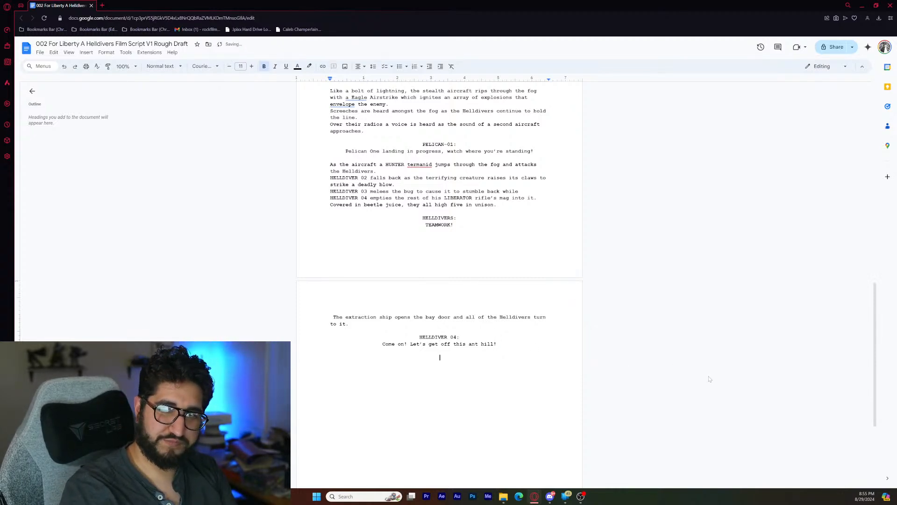
pyautogui.hotkey('ctrl', 'shift', 'l')
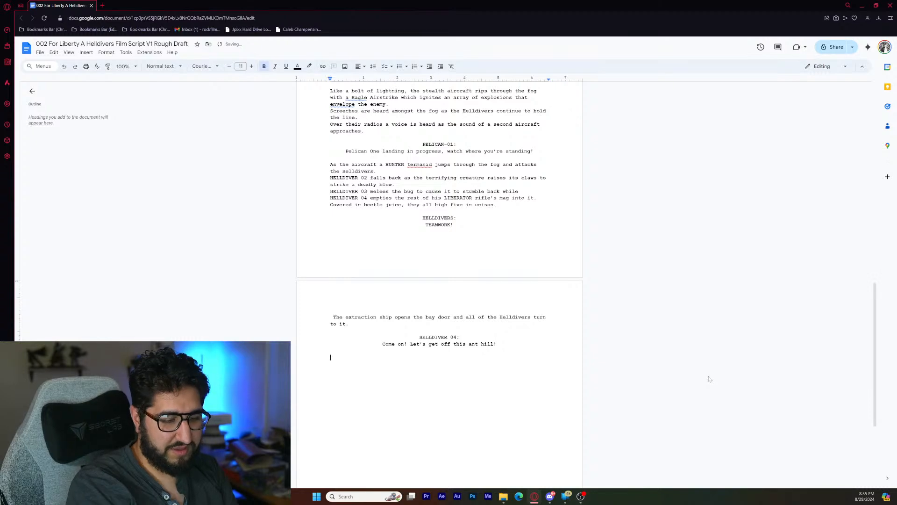
pyautogui.write('T')
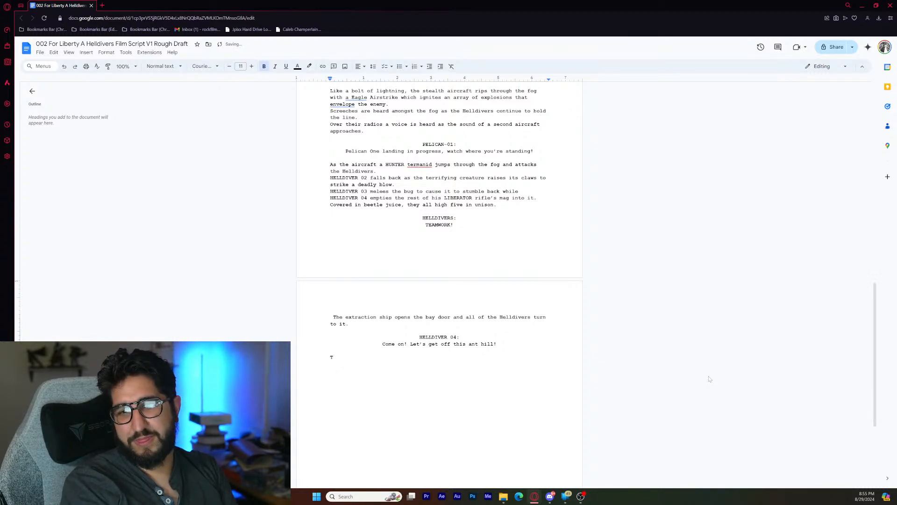
pyautogui.write('he Helldivers')
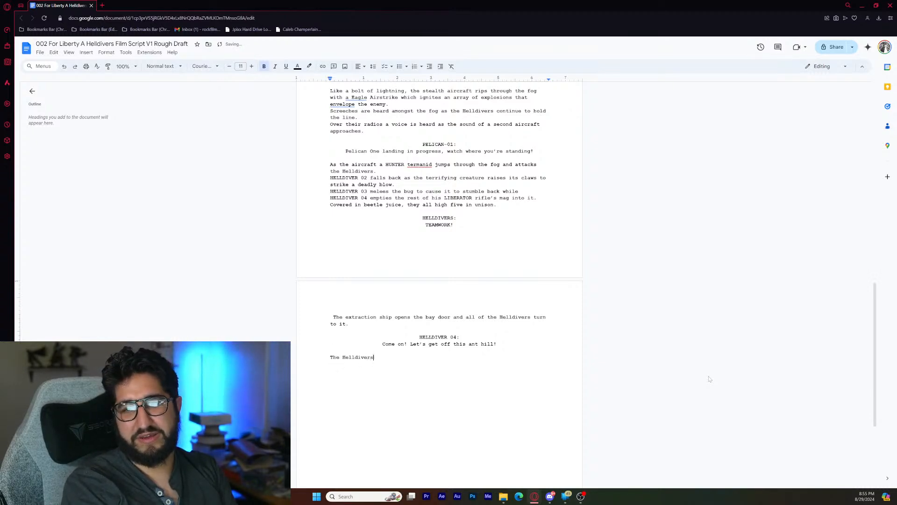
pyautogui.write(' rush inside')
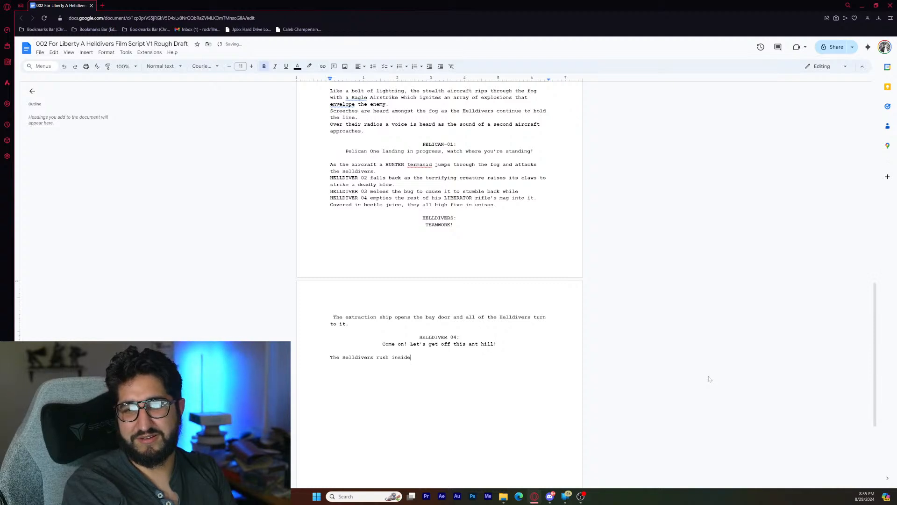
pyautogui.write(', eagle ')
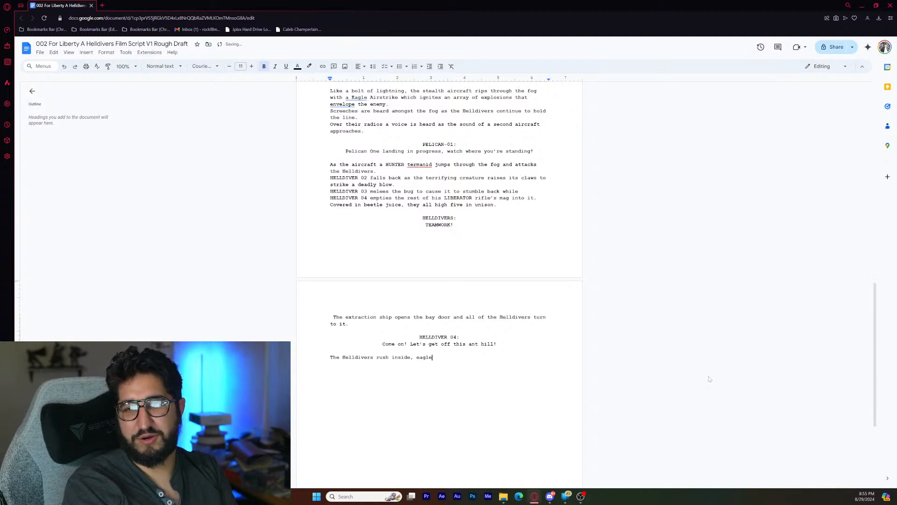
pyautogui.press('BackSpace')
pyautogui.press('BackSpace')
pyautogui.press('BackSpace')
pyautogui.write('er to get off')
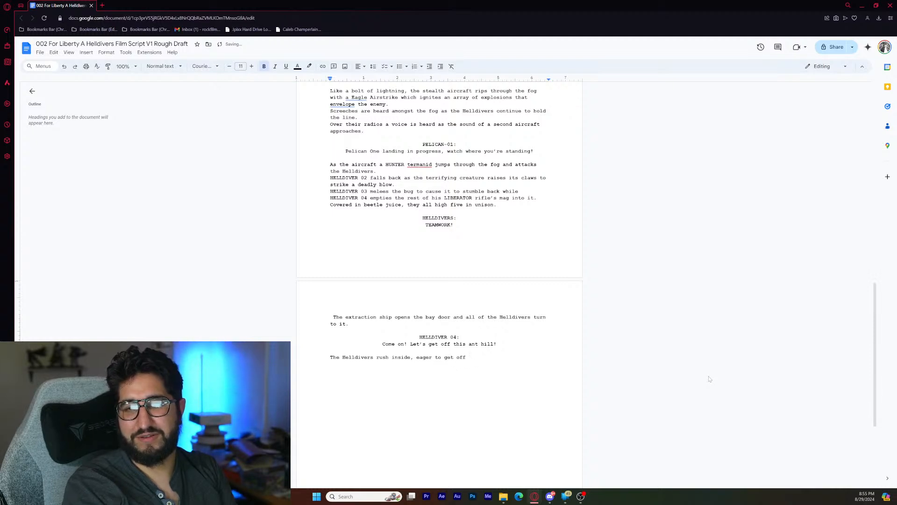
# - Finish the sentence about the Helldivers rushing inside with ", eager to get out."
pyautogui.press('BackSpace')
pyautogui.press('BackSpace')
pyautogui.write('ut')
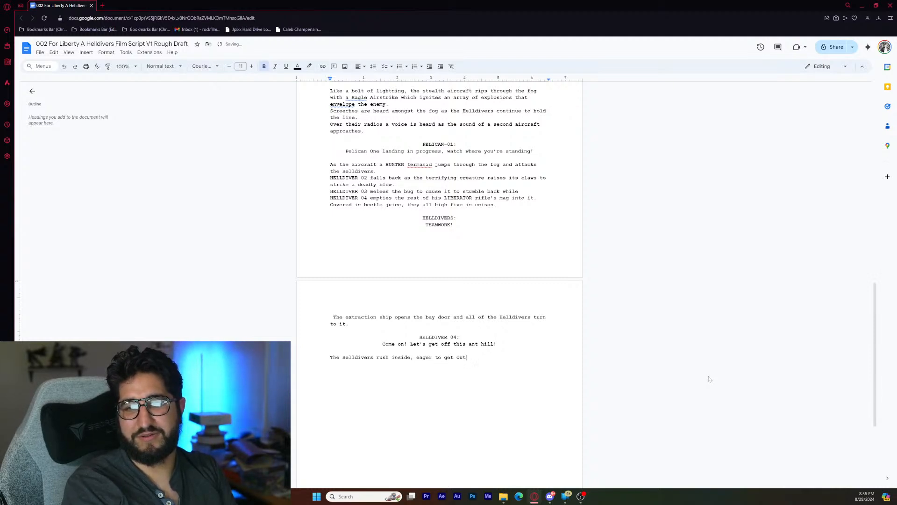
pyautogui.write('. As t')
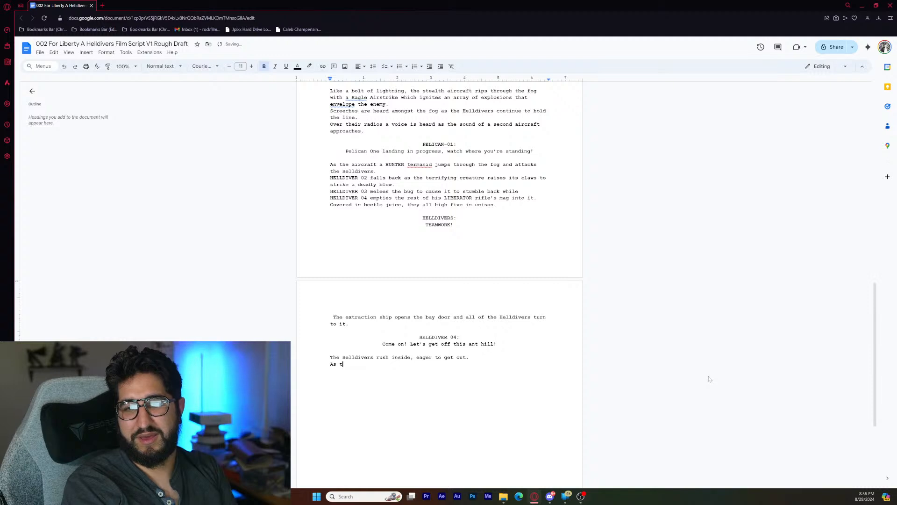
pyautogui.write('hey ente')
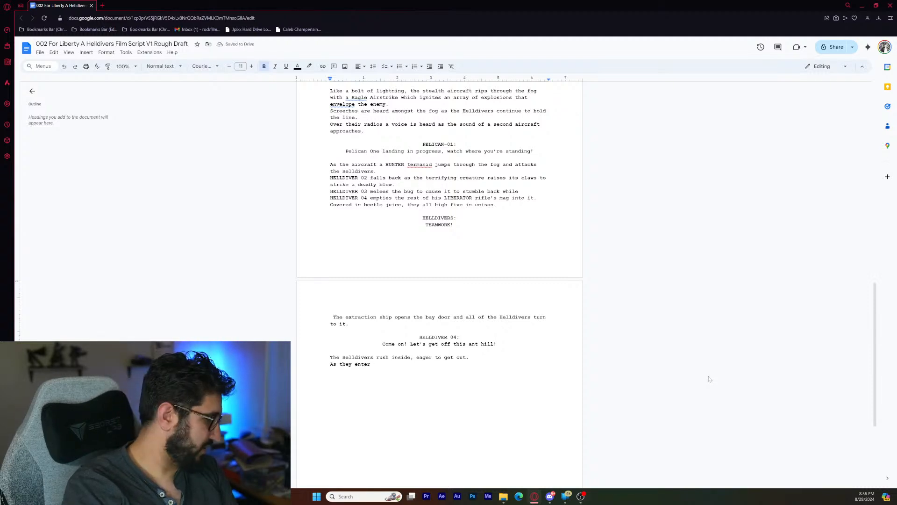
pyautogui.write('r')
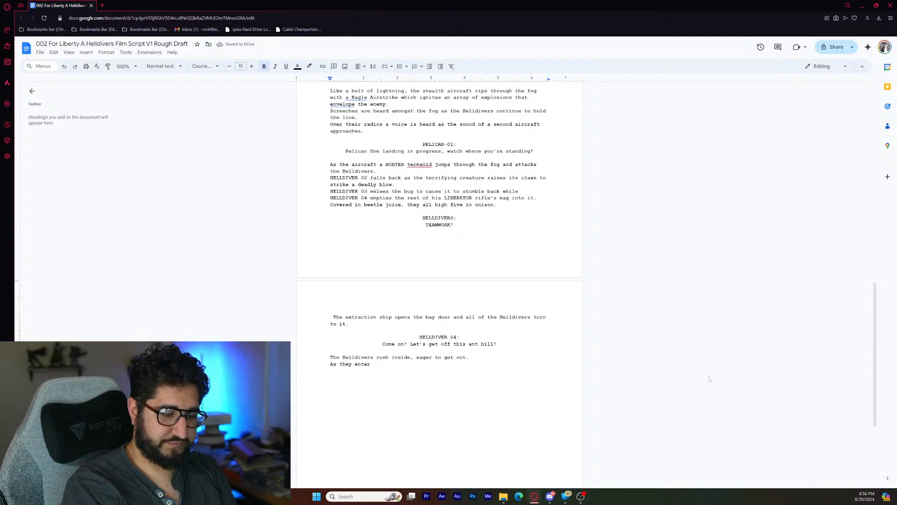
pyautogui.write(', Helldiver')
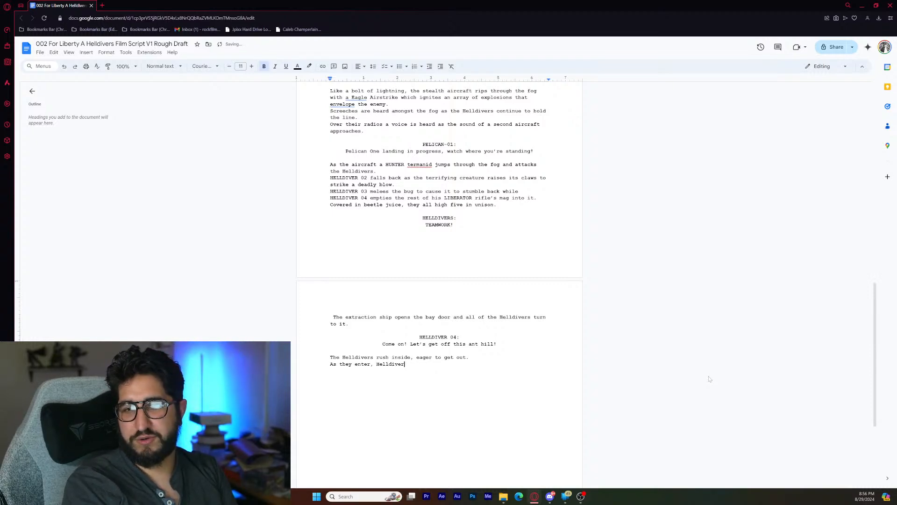
pyautogui.write(' 01')
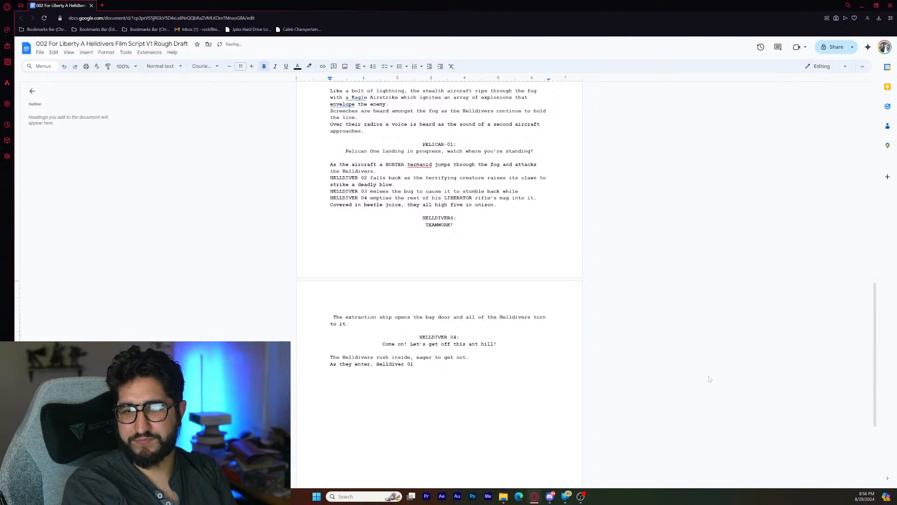
pyautogui.write(' continue')
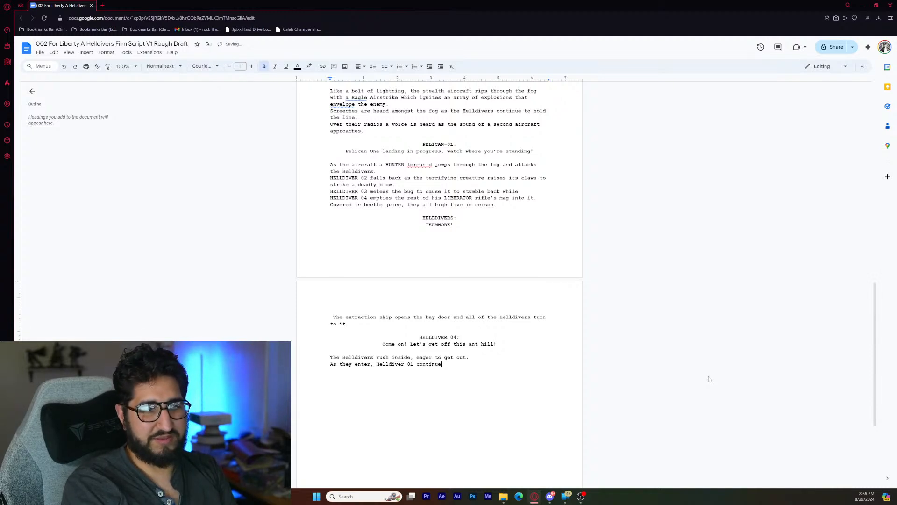
pyautogui.write('s to fire')
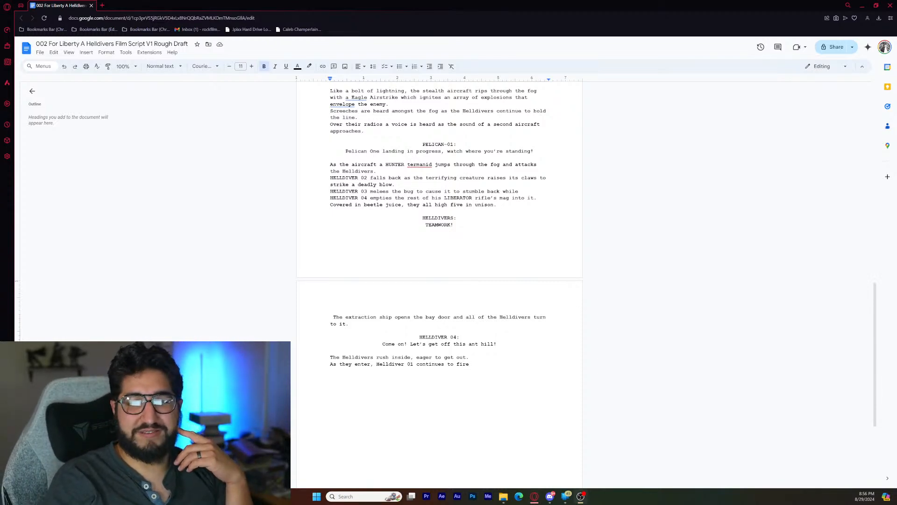
# - Finish the sentence about Helldiver 01 firing with " in order to provide cover."
pyautogui.doubleClick(470, 364)
pyautogui.click(470, 364)
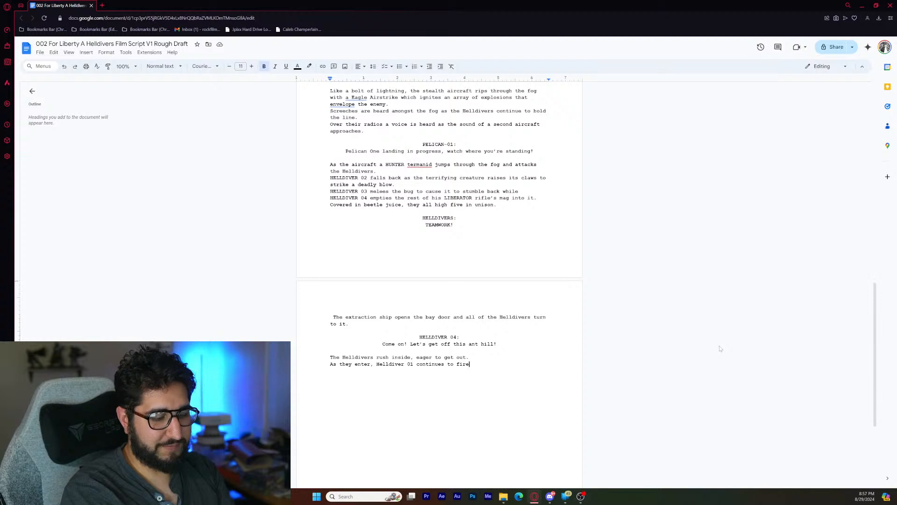
pyautogui.write('in or')
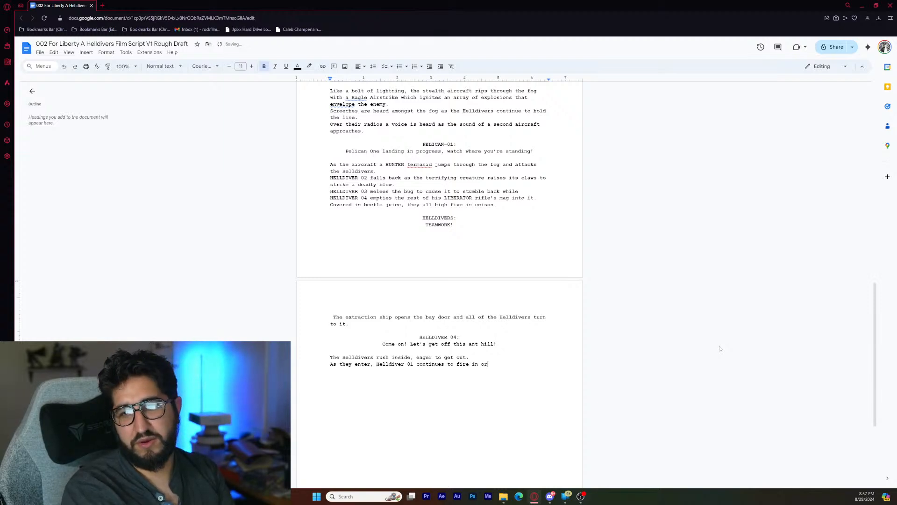
pyautogui.write('der to provi')
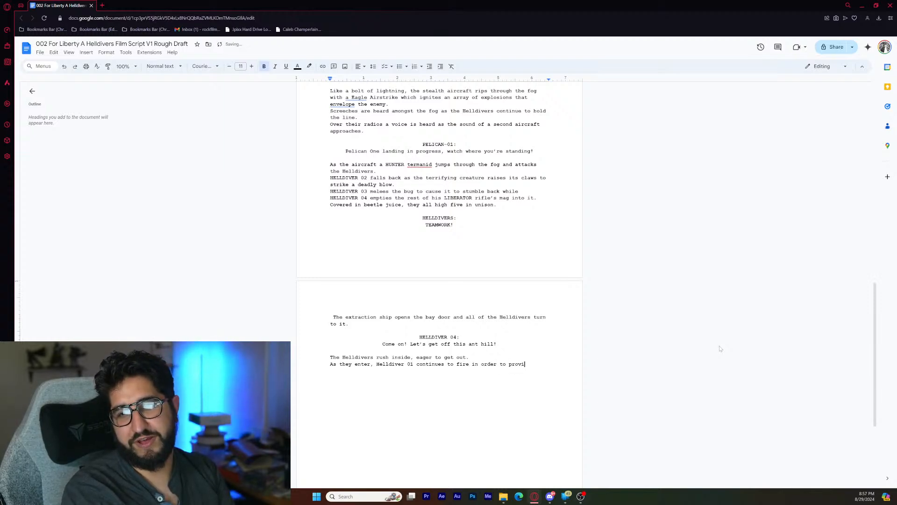
pyautogui.write('de cover')
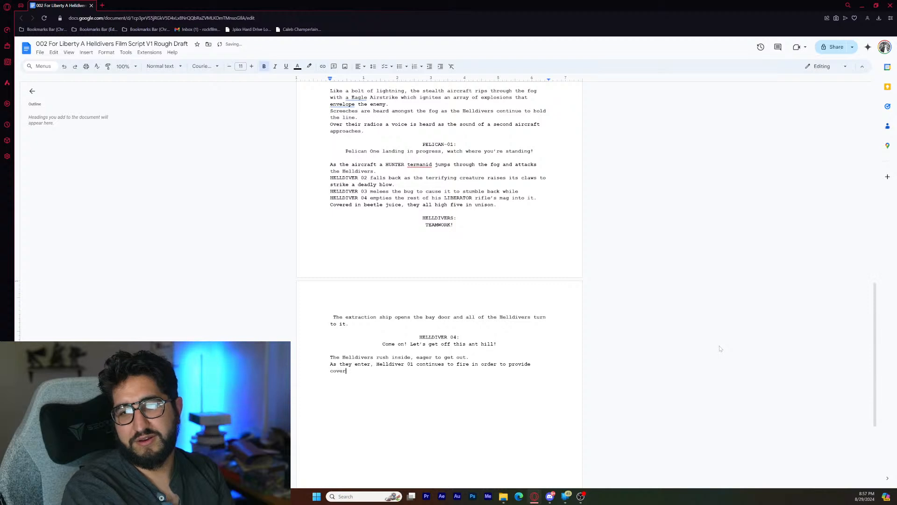
pyautogui.write('.')
# - Add the action line "The rest of the squad settles into their seats." on a new line
pyautogui.press('Return')
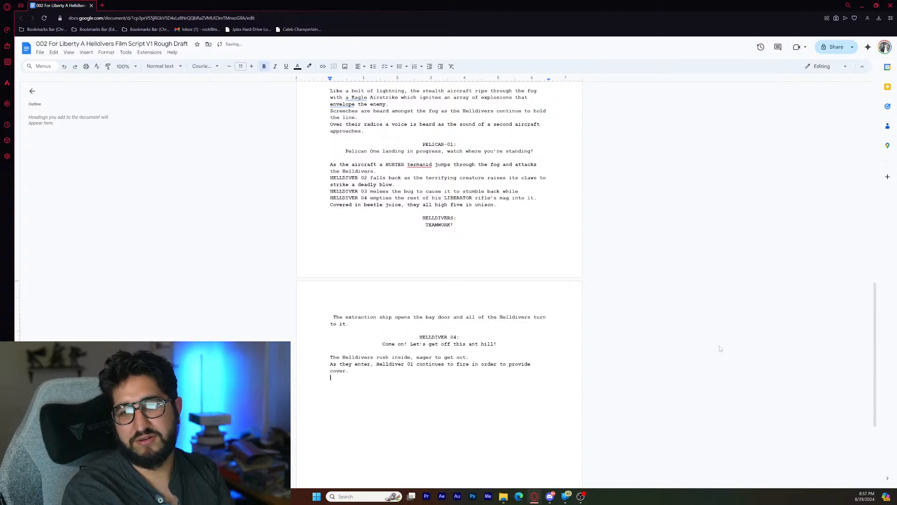
pyautogui.write('The r')
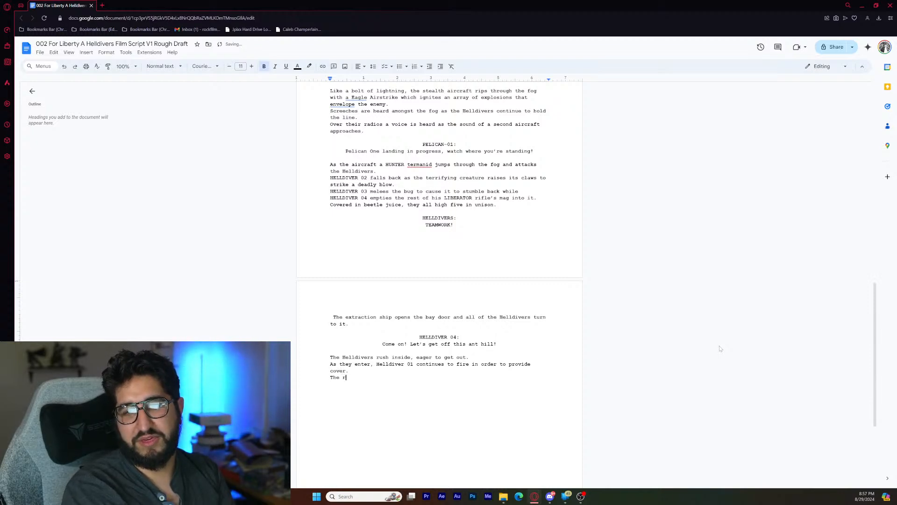
pyautogui.write('est of the squ')
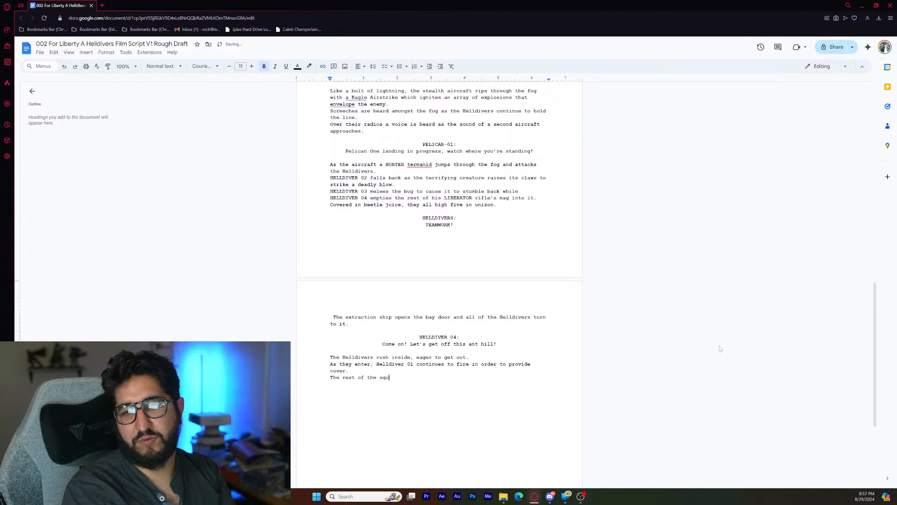
pyautogui.write('ad settle')
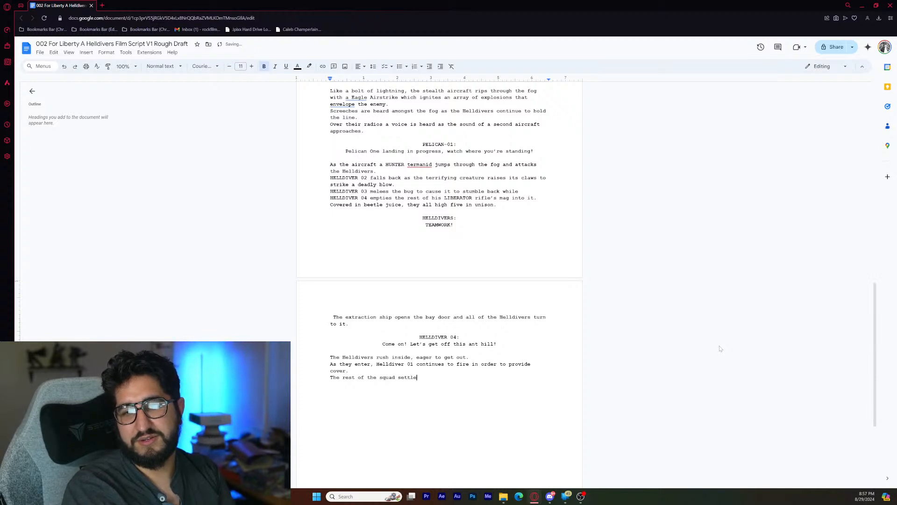
pyautogui.write('s into')
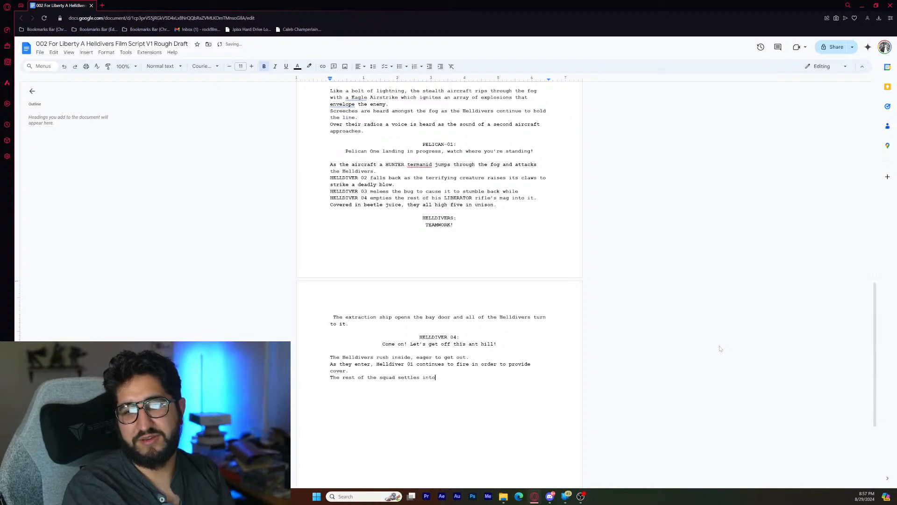
pyautogui.write(' their seats')
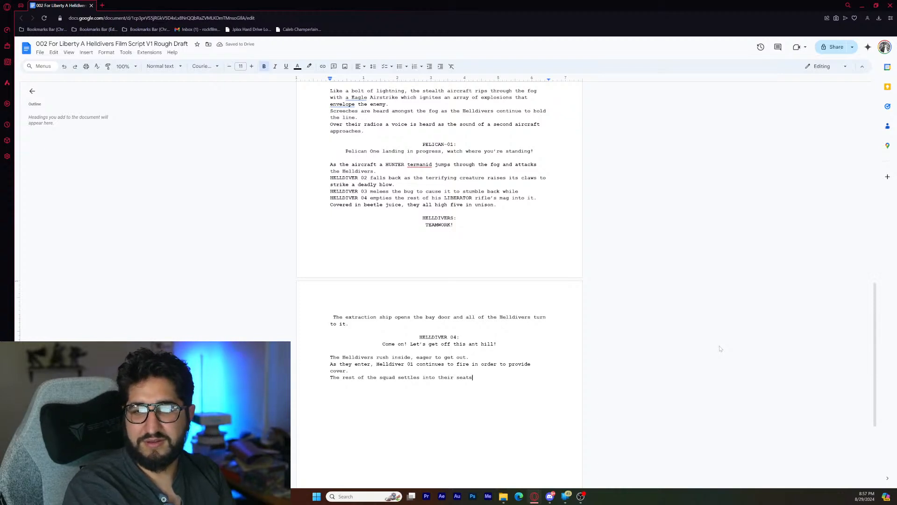
pyautogui.write('.')
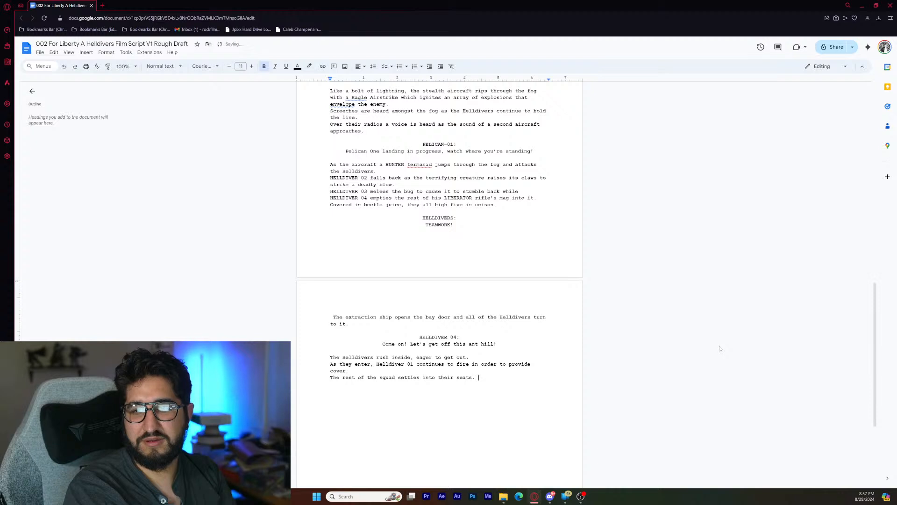
# - Add a centered character cue "HELLDIVER 02:" one blank line below the action about the squad's seats
pyautogui.press('Return')
pyautogui.press('Return')
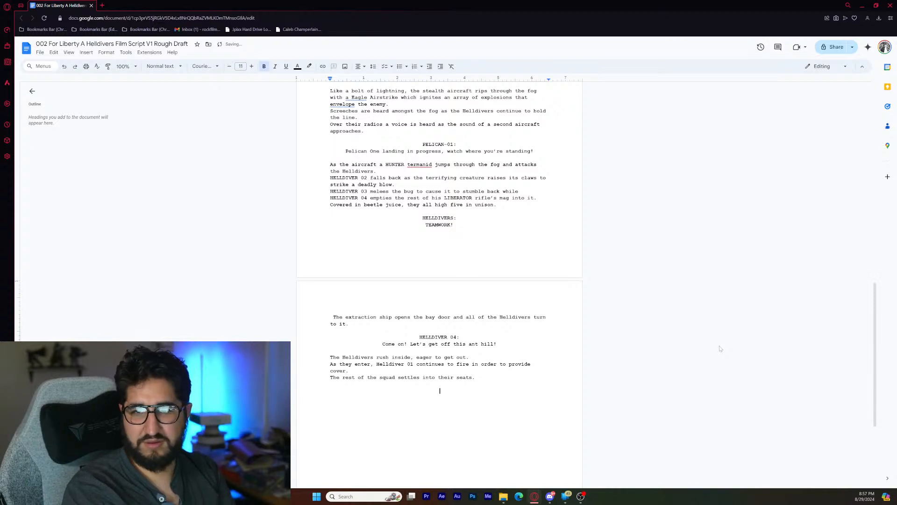
pyautogui.write('HELLDIVER ')
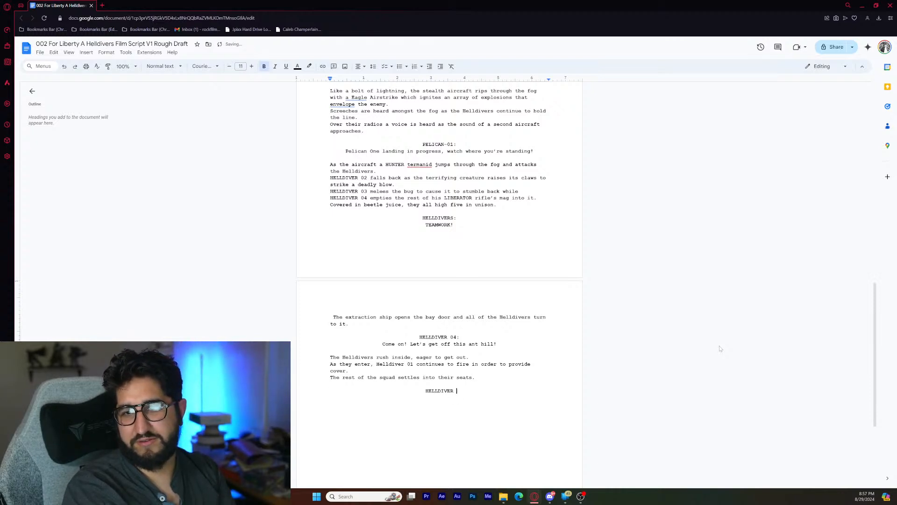
pyautogui.write('02:')
pyautogui.press('Return')
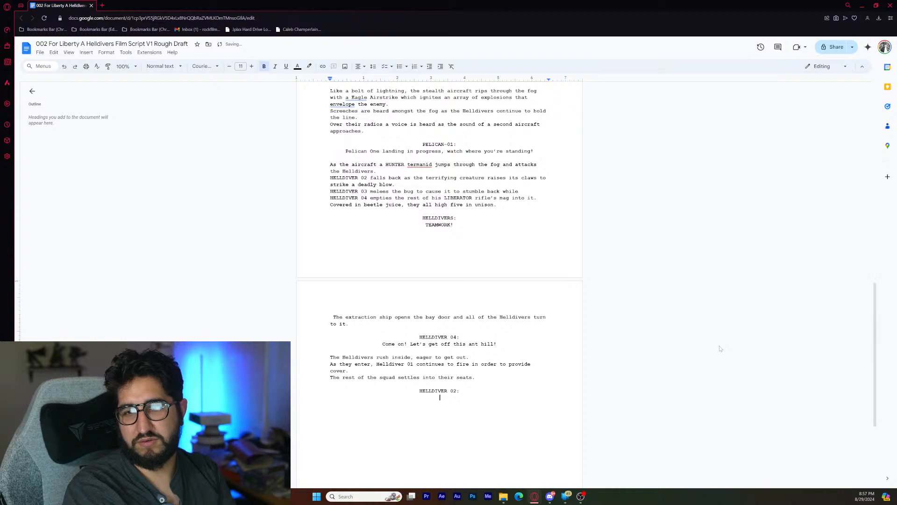
# - Write the dialogue line "Come on! Get in!" under the HELLDIVER 02 cue
pyautogui.write('Come ')
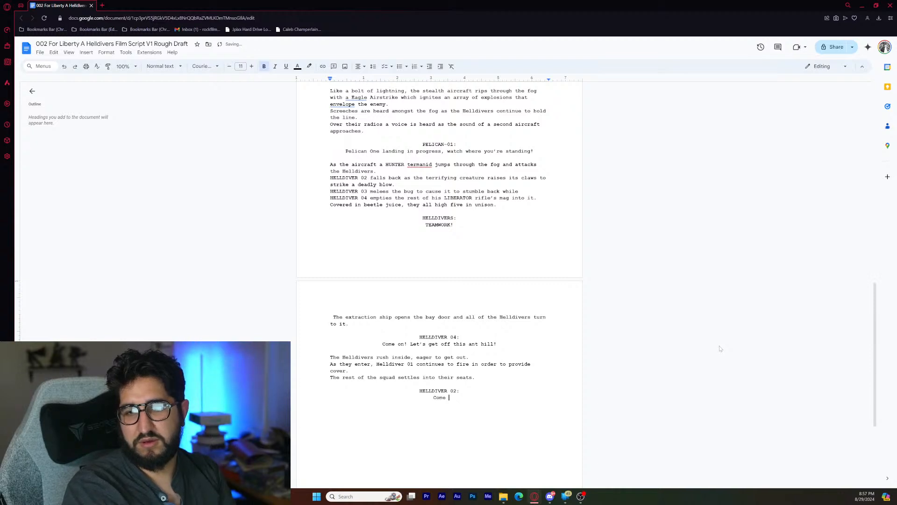
pyautogui.write('on! Le')
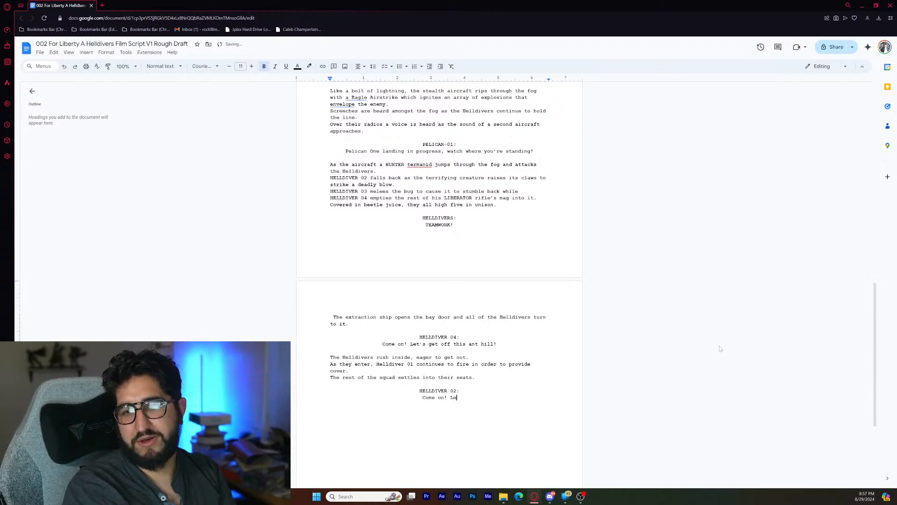
pyautogui.write("t's")
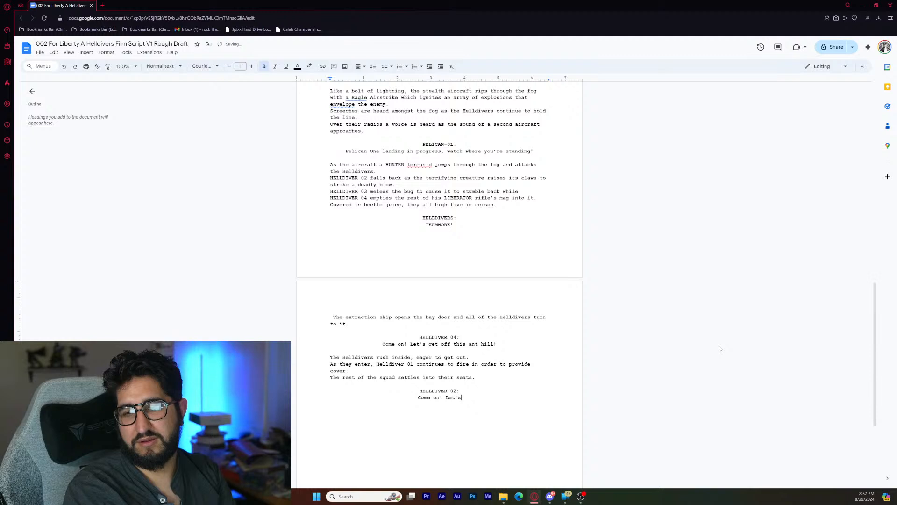
pyautogui.press('BackSpace')
pyautogui.press('BackSpace')
pyautogui.press('BackSpace')
pyautogui.press('BackSpace')
pyautogui.press('BackSpace')
pyautogui.write('Get')
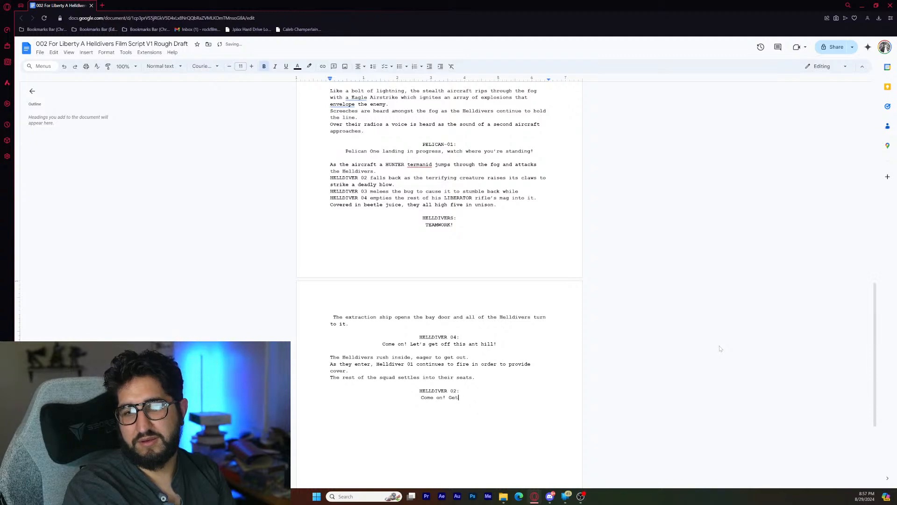
pyautogui.write(' in!')
# - Add the left-aligned action line "Helldiver 01 goes to step into the ship." one blank line below HELLDIVER 02's dialogue
pyautogui.press('Return')
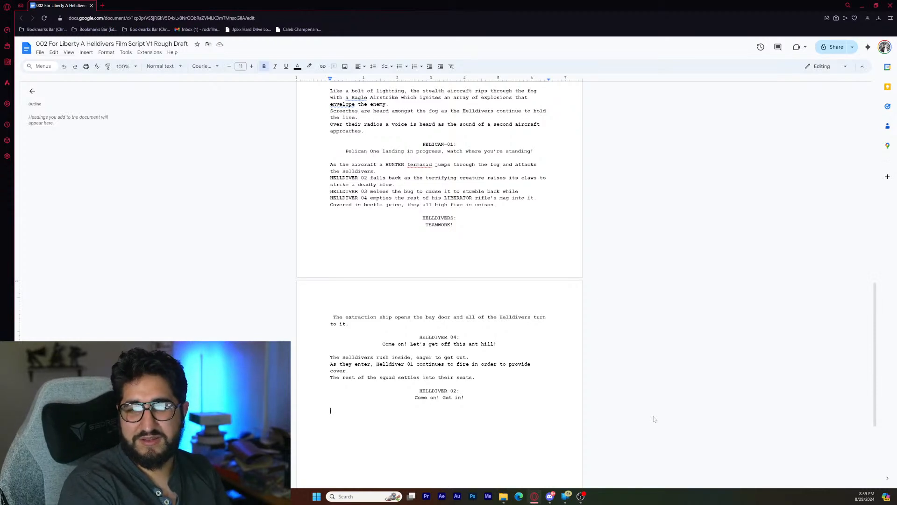
pyautogui.write('Helldiver')
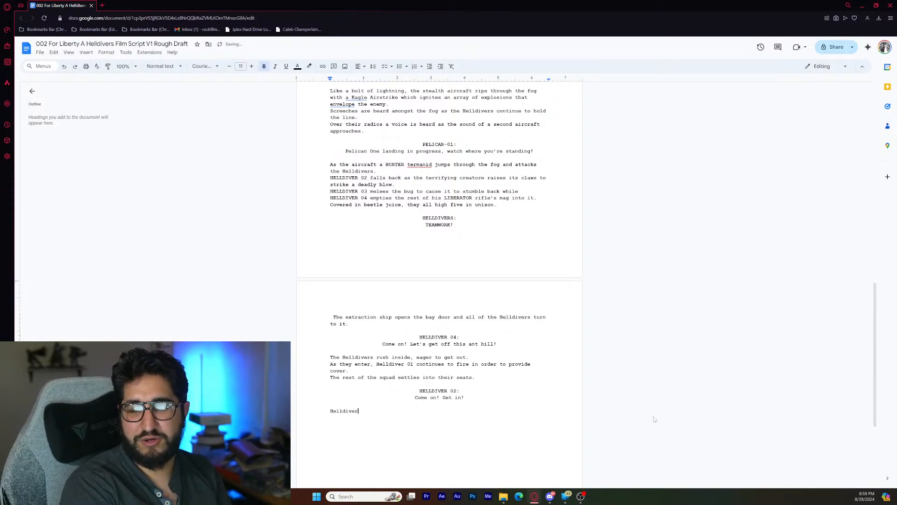
pyautogui.write(' 01')
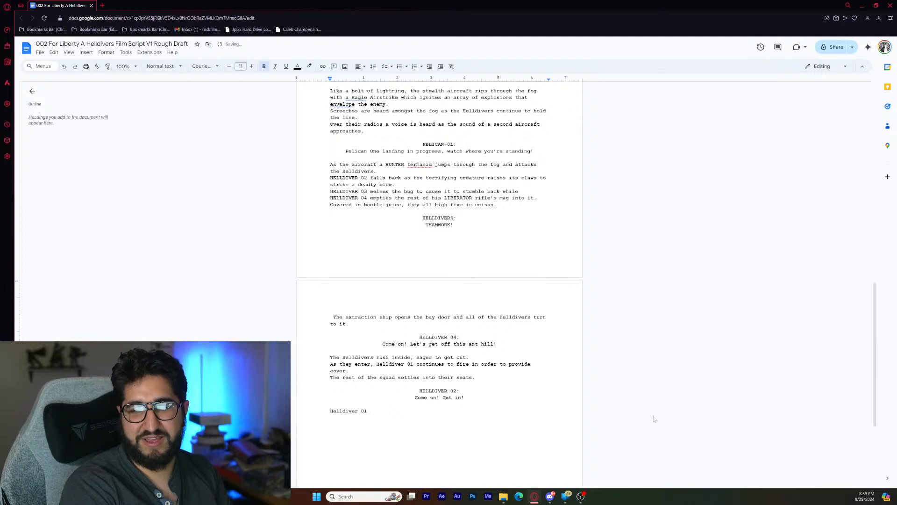
pyautogui.write('go')
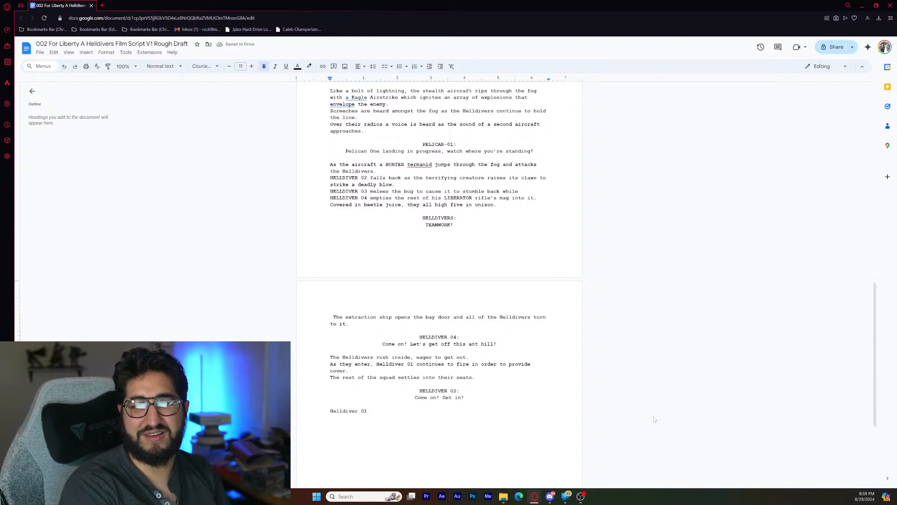
pyautogui.write('es to ')
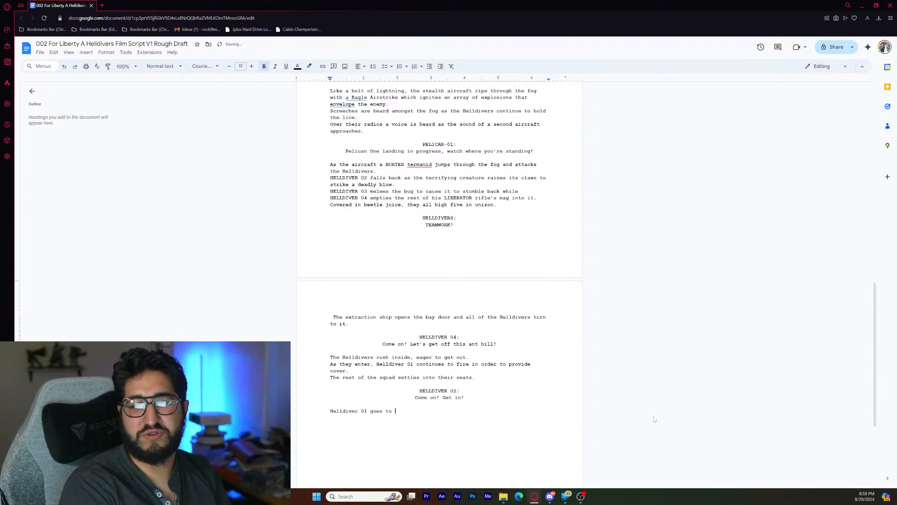
pyautogui.write('step')
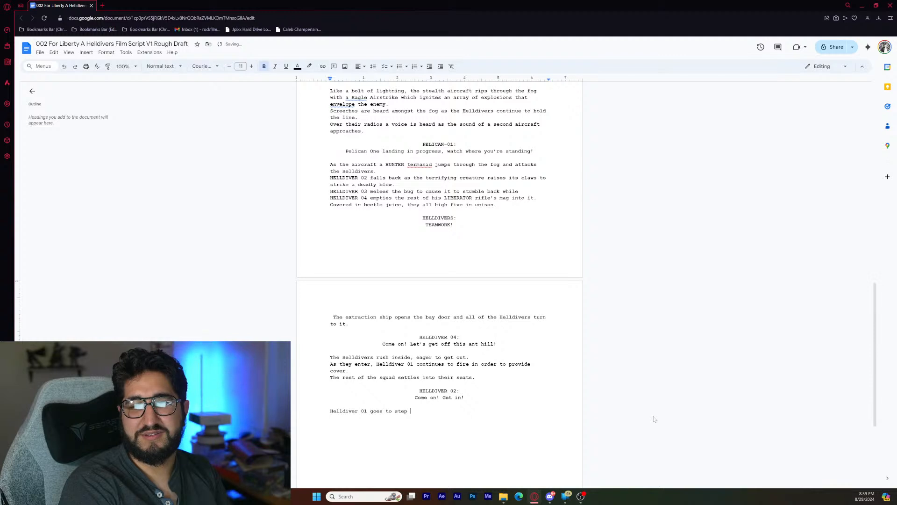
pyautogui.write(' in')
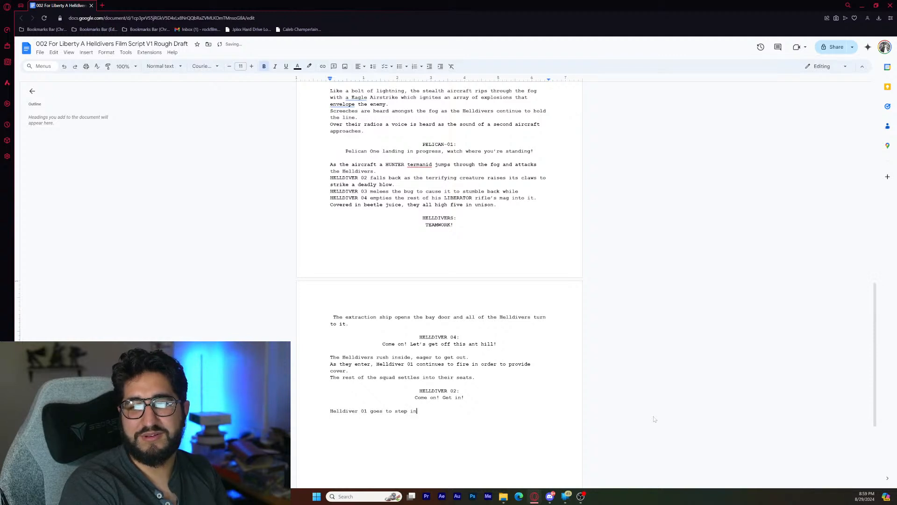
pyautogui.write('to the ship. H')
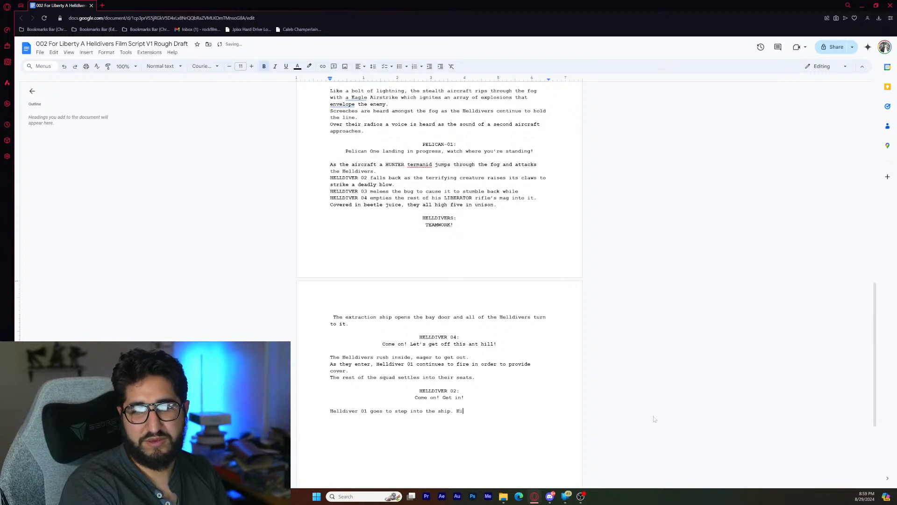
# - Add the action line "His illustrious cape gets caught under his boot and he slips backwards." on a new line
pyautogui.press('Return')
pyautogui.write('His ')
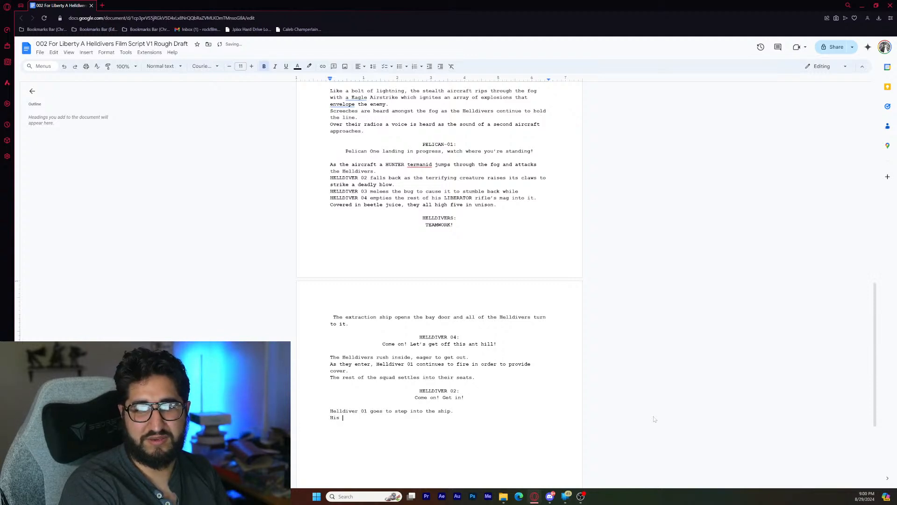
pyautogui.write('il')
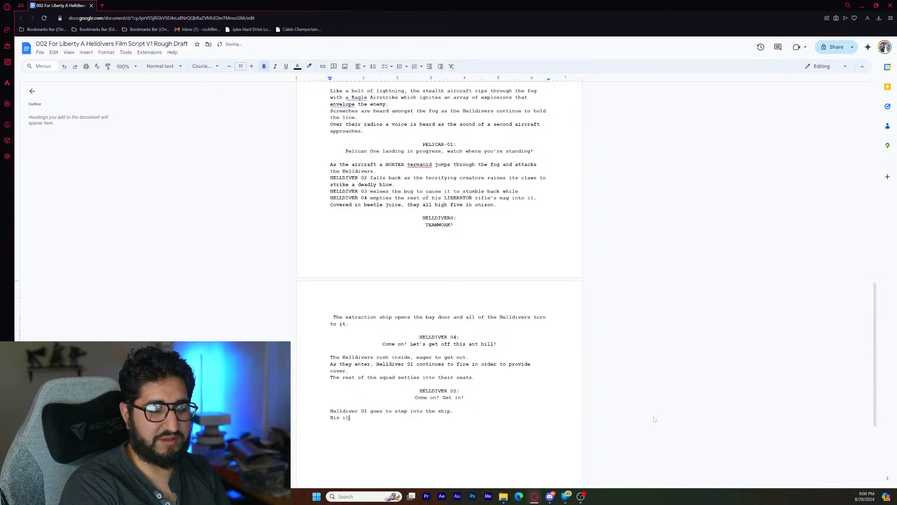
pyautogui.write('lustrious')
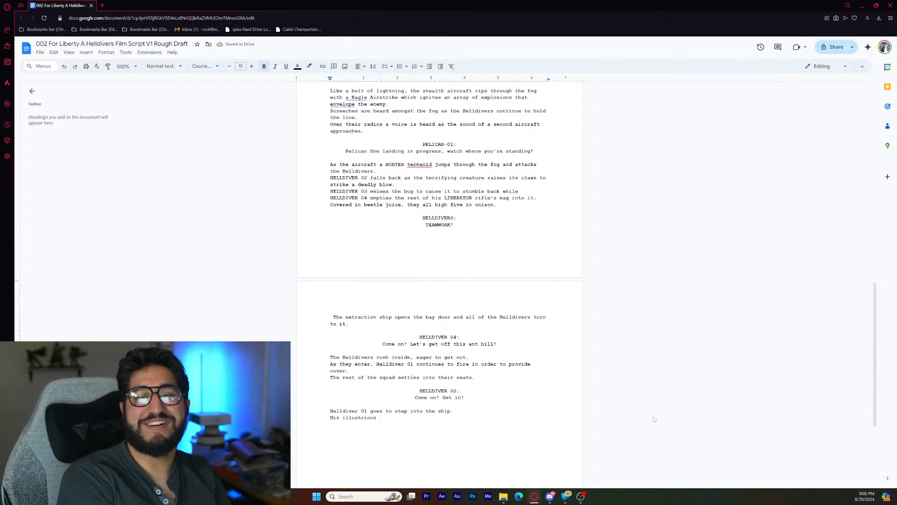
pyautogui.write('ca')
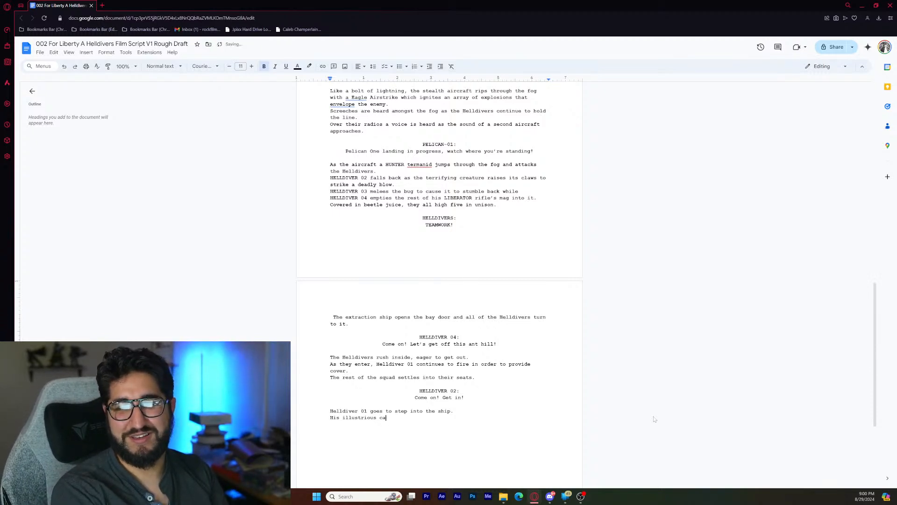
pyautogui.write('pe gets caught')
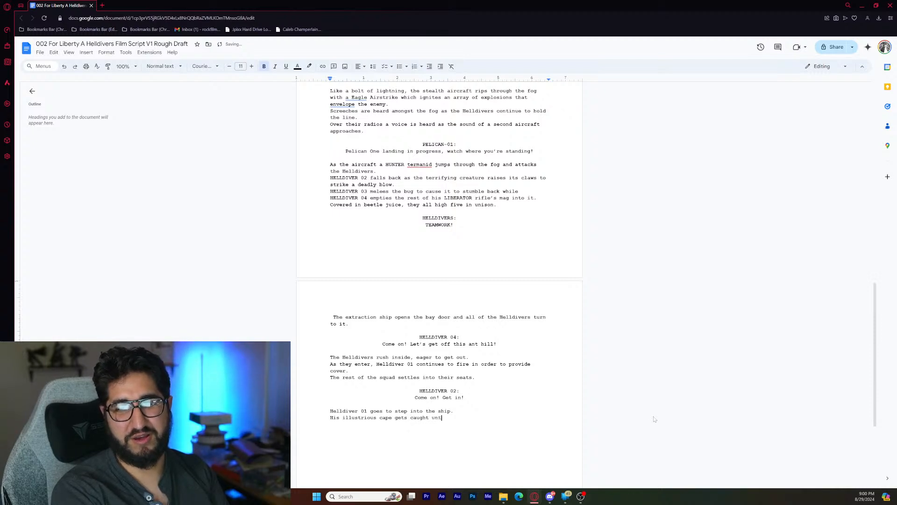
pyautogui.write(' under his boot')
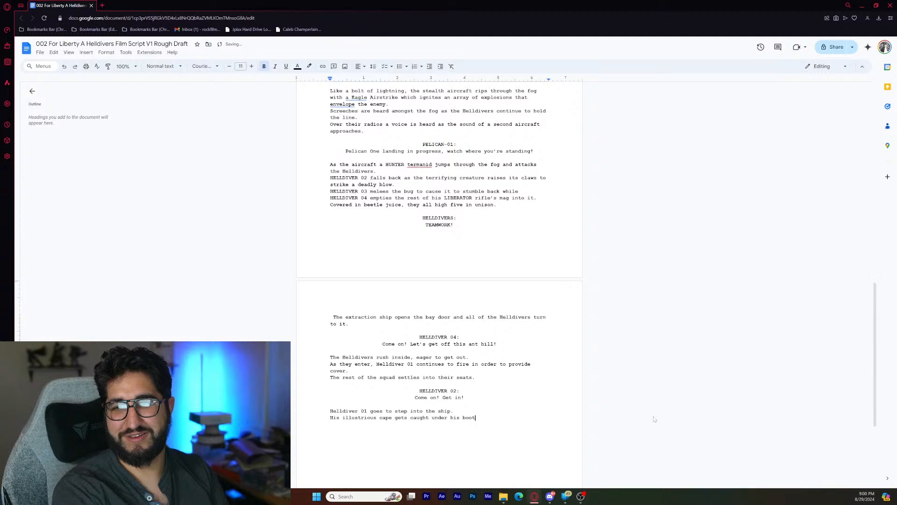
pyautogui.write(' and he s')
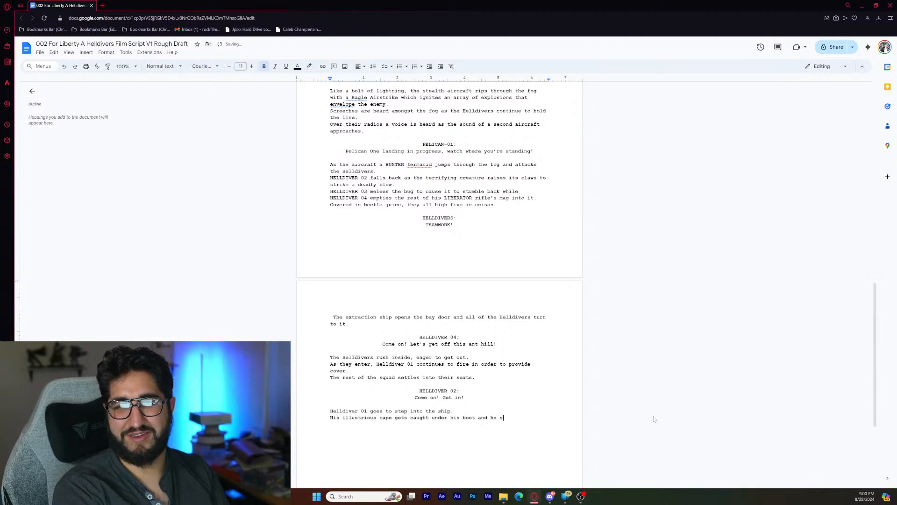
pyautogui.write('lips ')
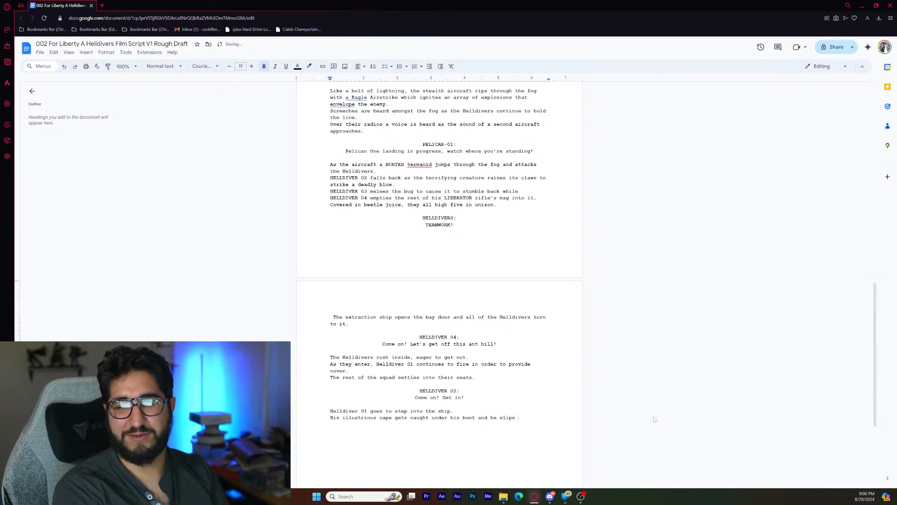
pyautogui.write('backwards.')
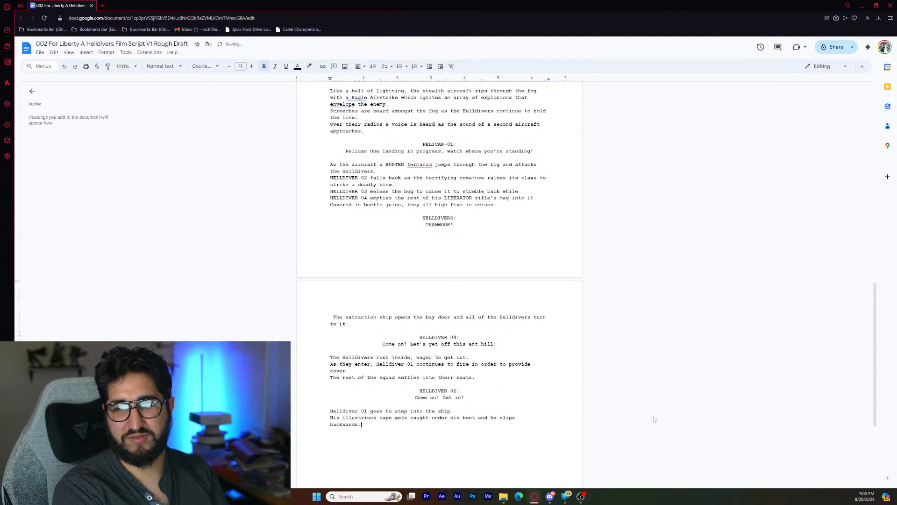
# - Add the action line "The heroic moment breaks." on a new line below the cape slip
pyautogui.press('Return')
pyautogui.write('The hero')
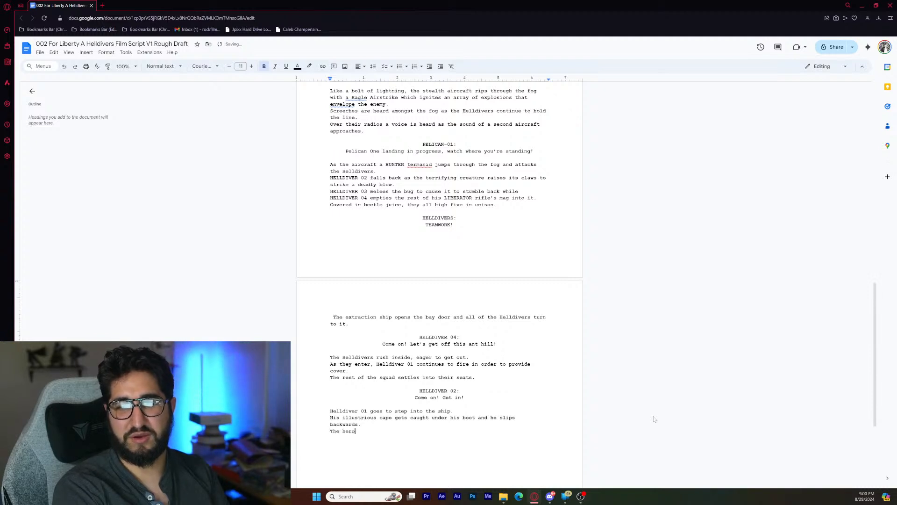
pyautogui.write('ic mome')
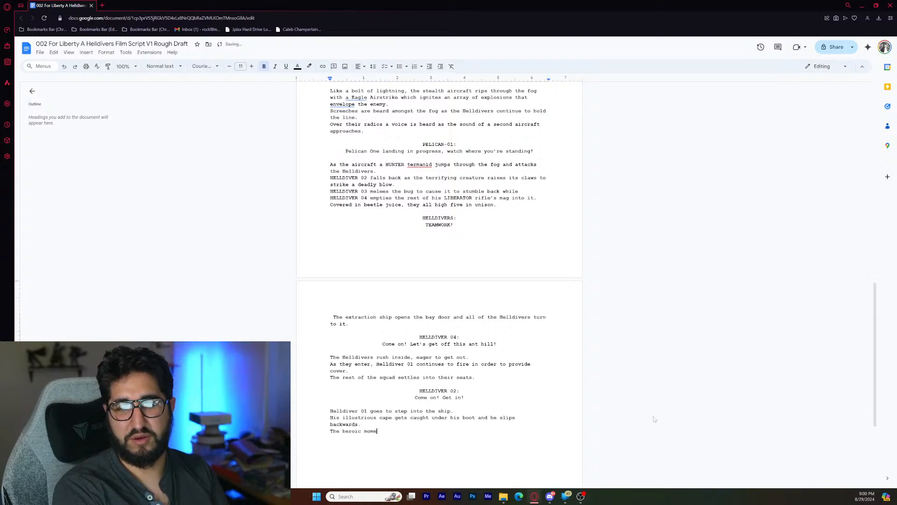
pyautogui.write('nt')
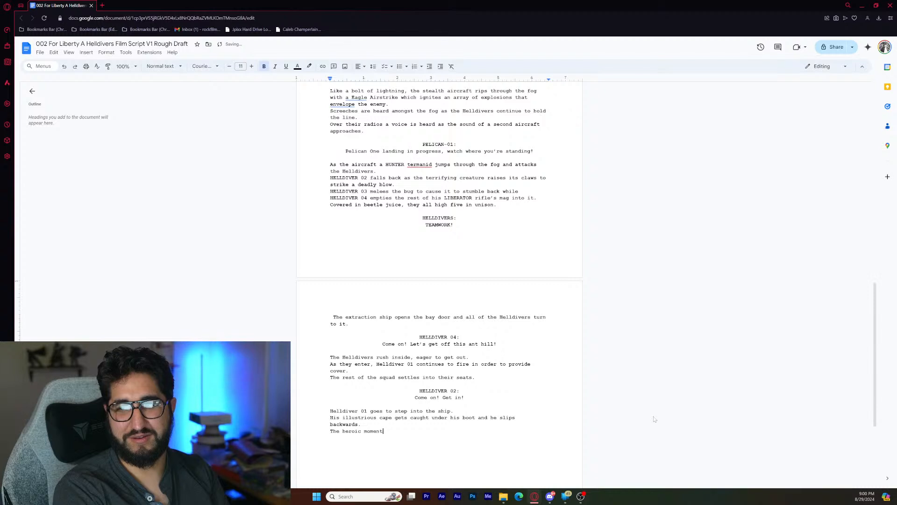
pyautogui.write(' breaks')
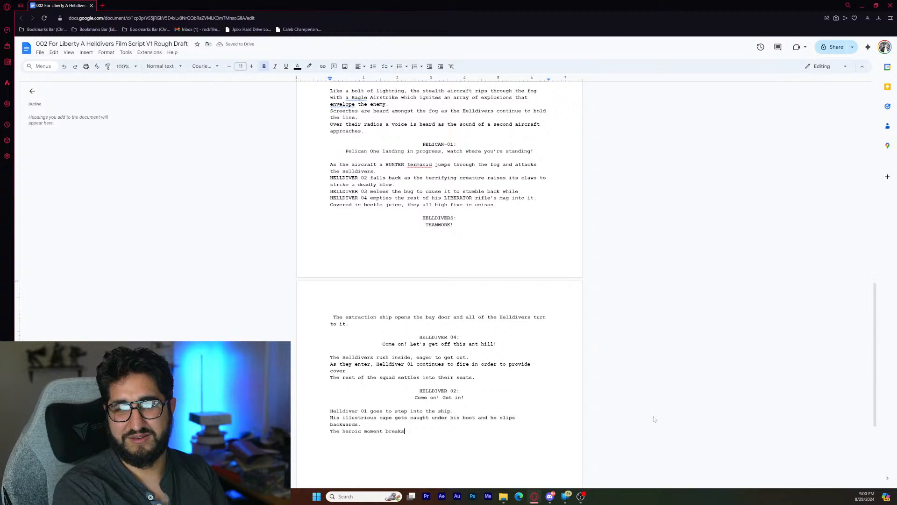
pyautogui.write('.')
# - Add the action line "There is an awkward pause as his squad mates watch from inside." on a new line
pyautogui.press('Return')
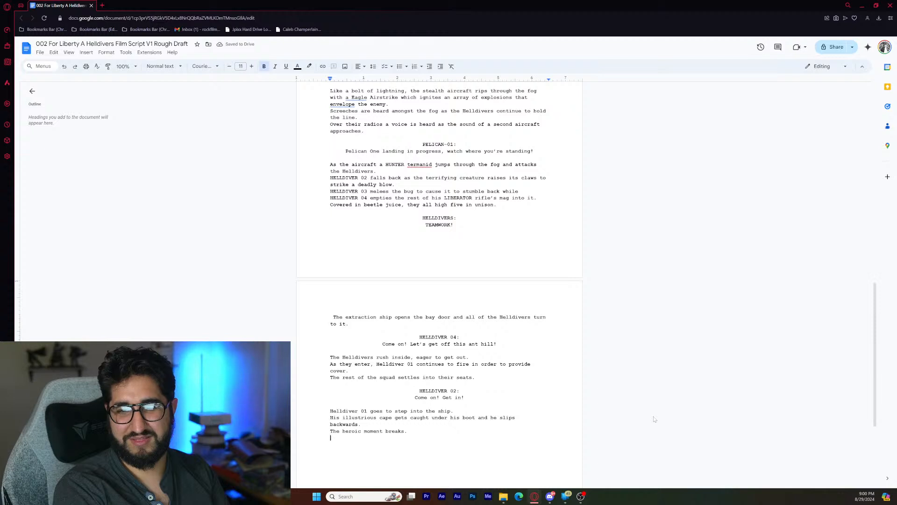
pyautogui.write('There ')
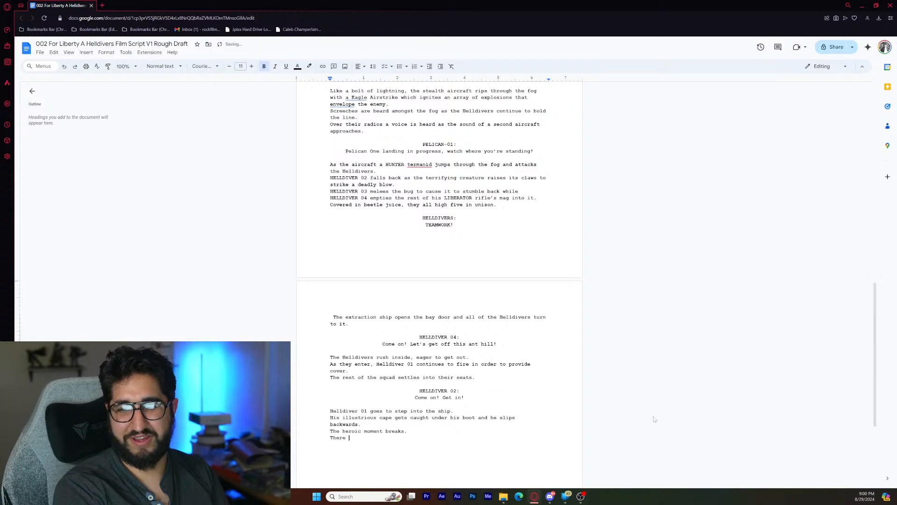
pyautogui.write('is an aw')
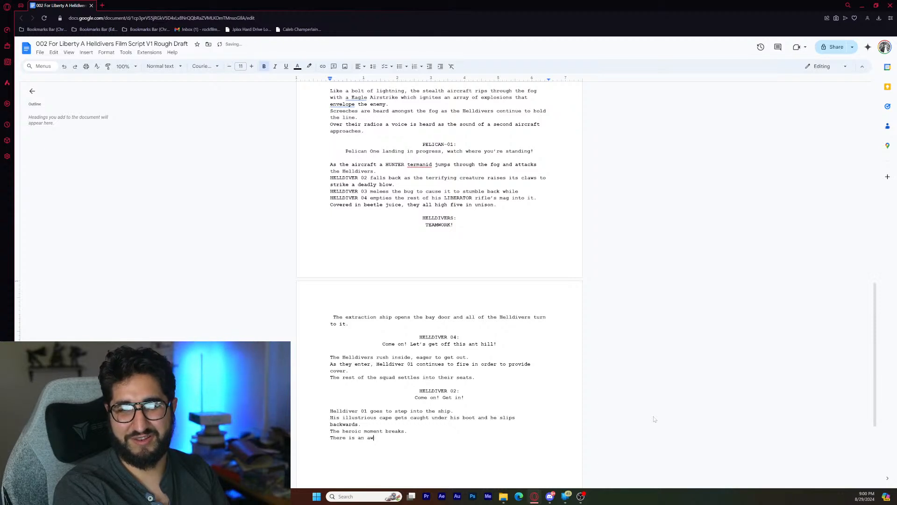
pyautogui.write('kward pause ')
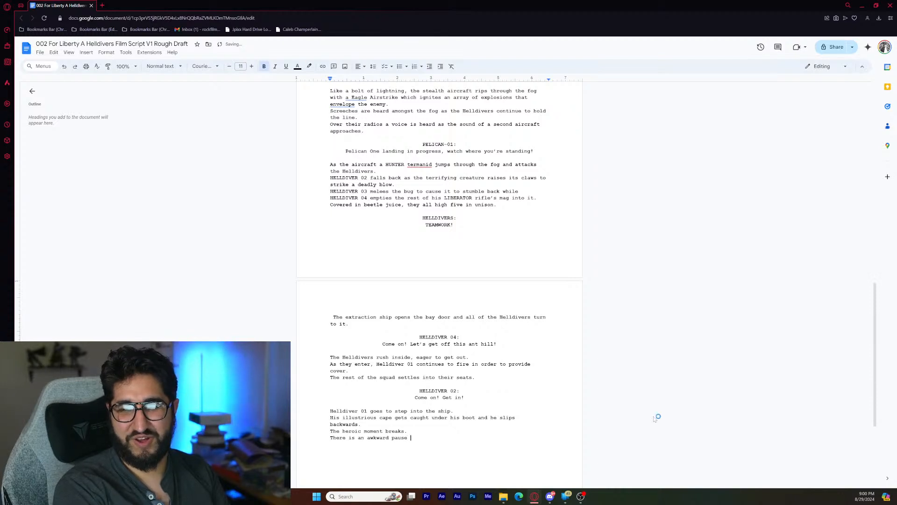
pyautogui.write('as')
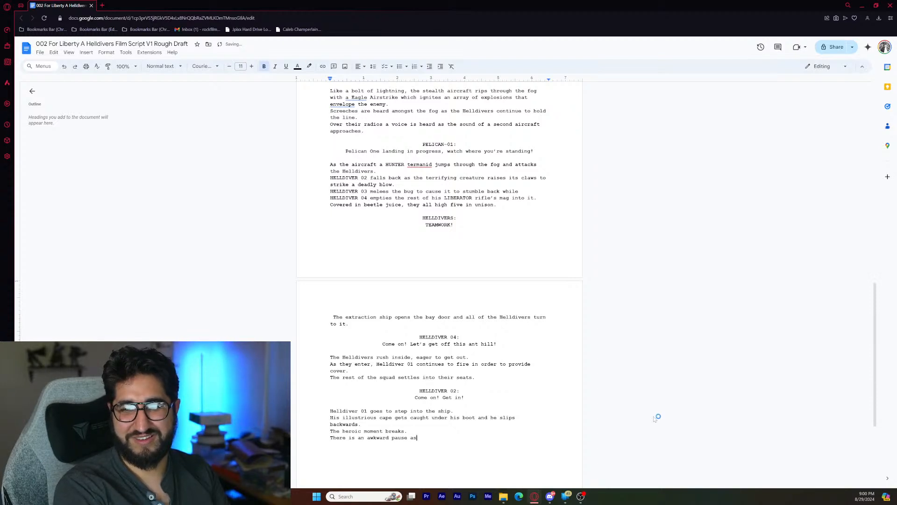
pyautogui.write(' his sq')
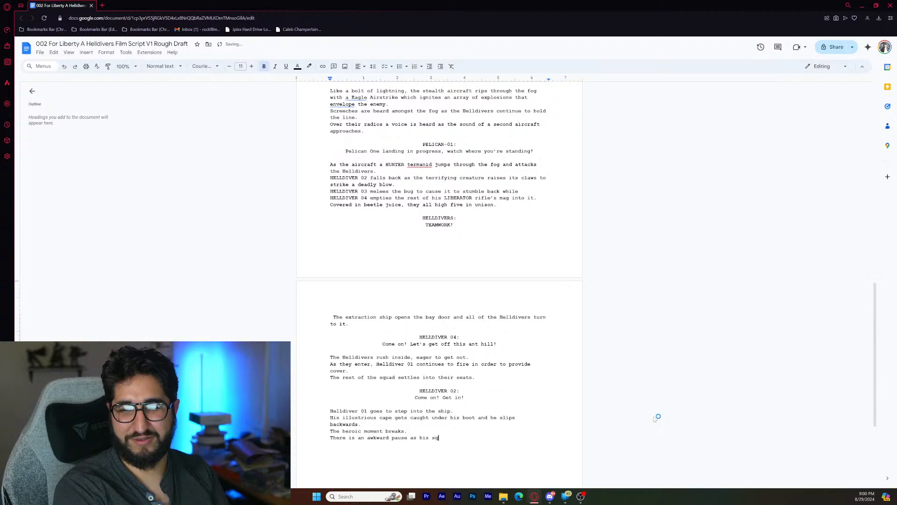
pyautogui.write('uad mates')
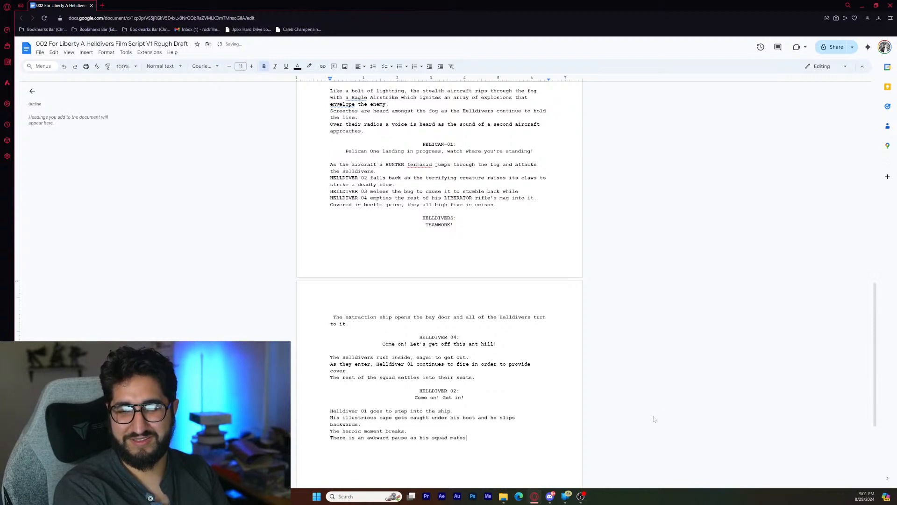
pyautogui.write(' wat')
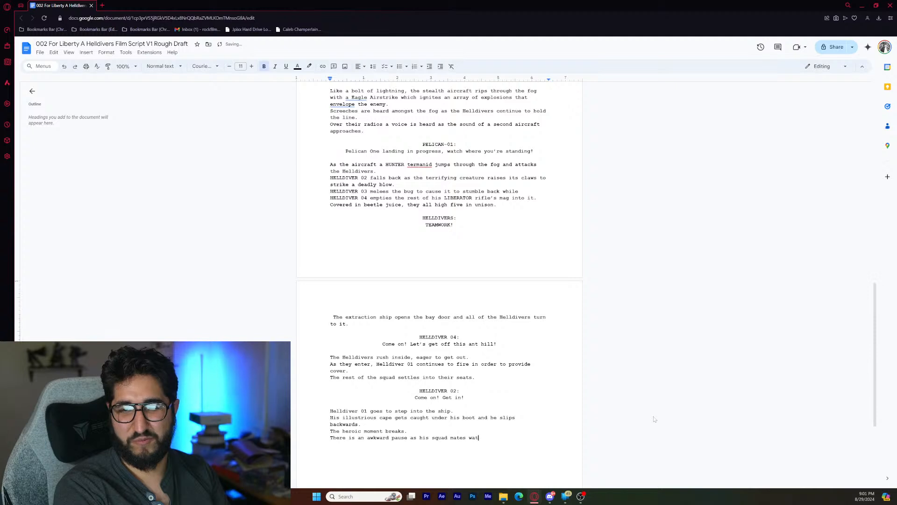
pyautogui.write('ch from inside')
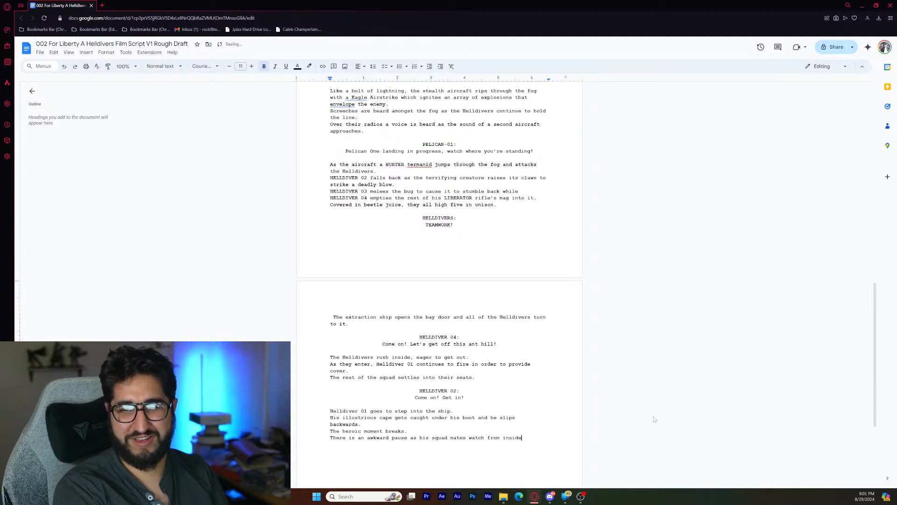
pyautogui.write('.')
# - Add the action line "Helldiver 01 sits up and gives two big thumbs up." on a new line
pyautogui.press('Return')
pyautogui.write('The')
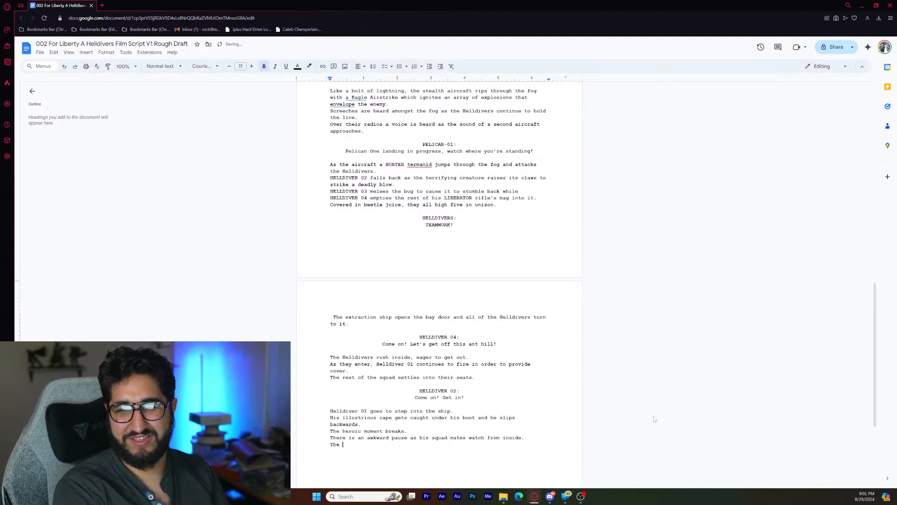
pyautogui.press('BackSpace')
pyautogui.press('BackSpace')
pyautogui.press('BackSpace')
pyautogui.press('BackSpace')
pyautogui.write('Helldiv')
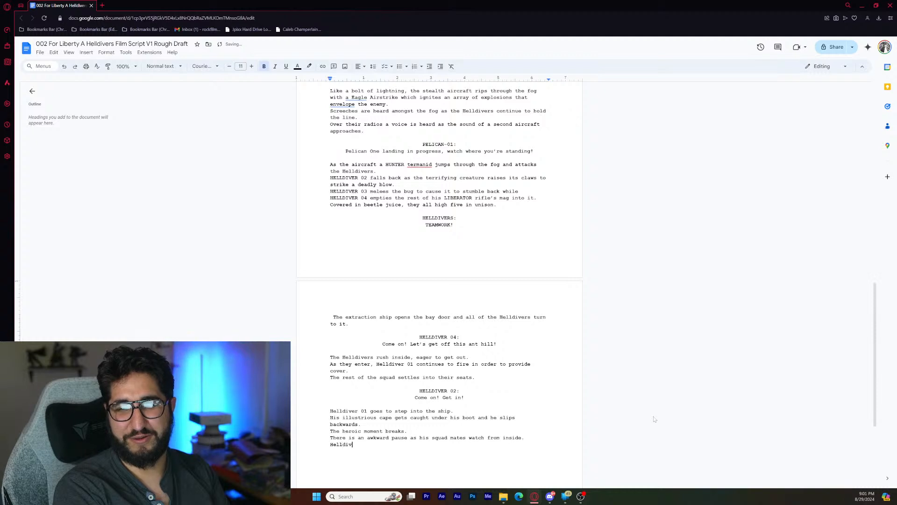
pyautogui.write('er 01 s')
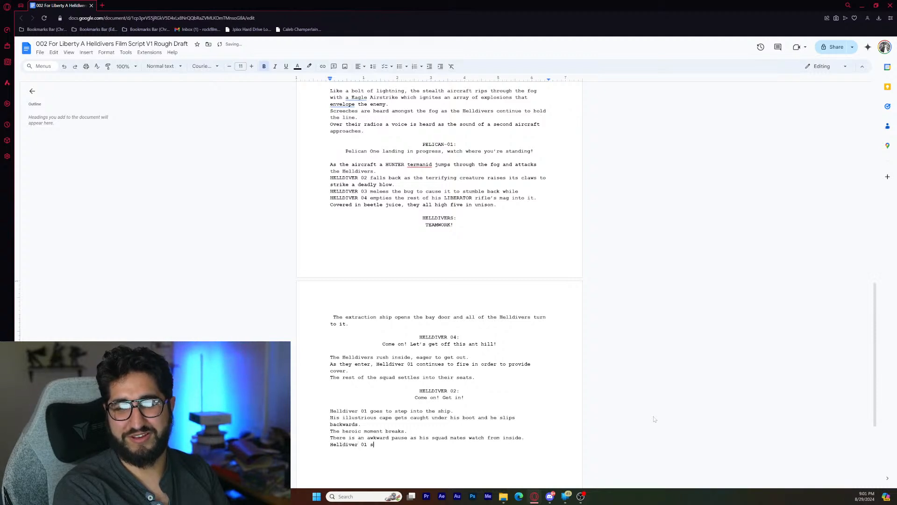
pyautogui.write('its up')
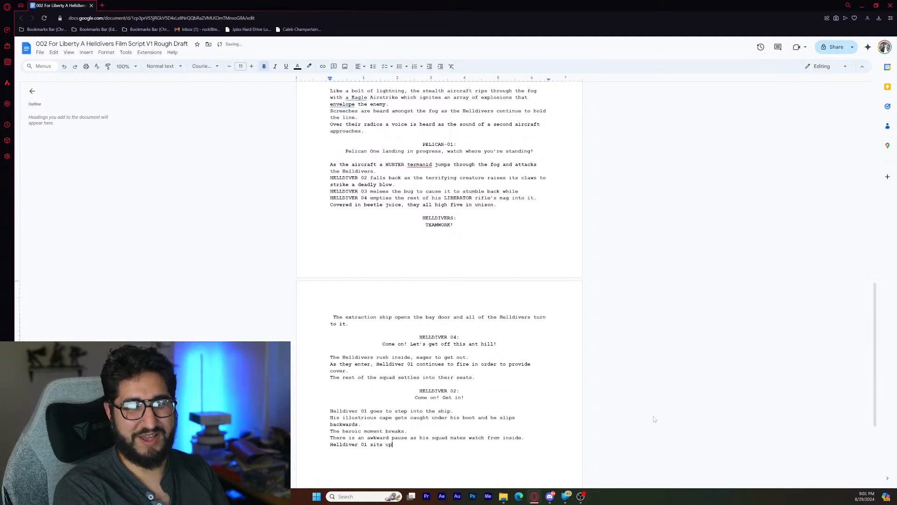
pyautogui.write(' and gives ')
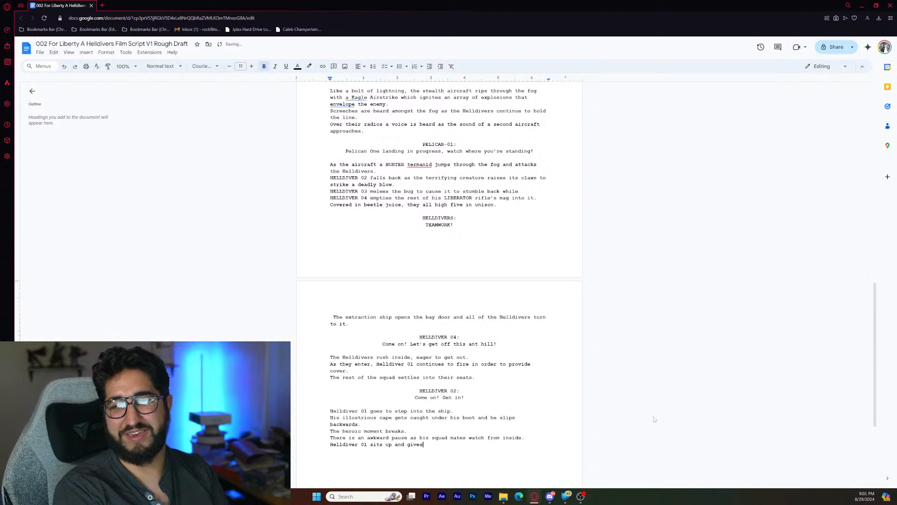
pyautogui.write('two b')
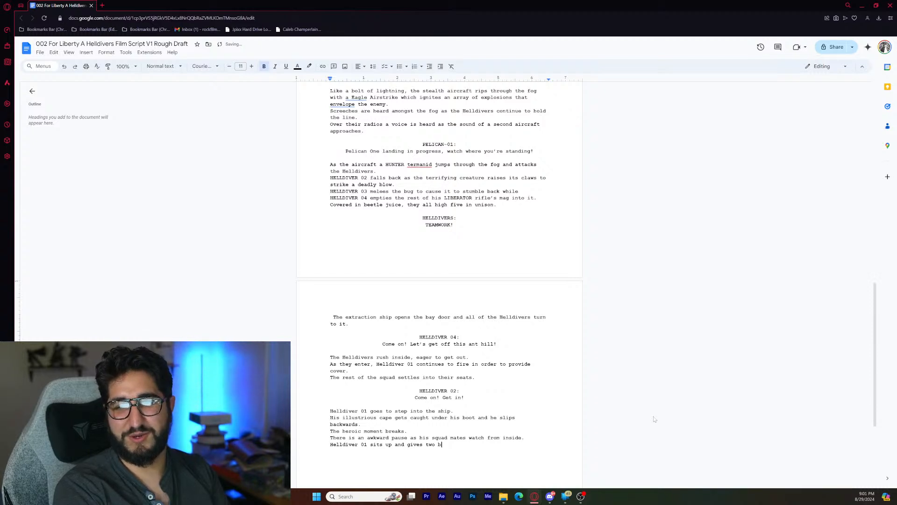
pyautogui.write('ig thumbs ')
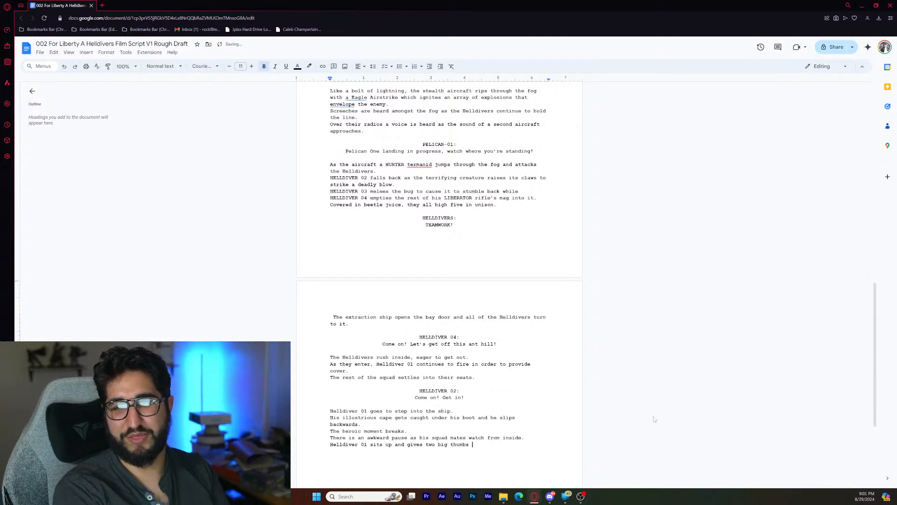
pyautogui.write('up')
pyautogui.write('.')
# - Add a centered character cue "HELLDIVER 01:" one blank line below the thumbs-up action
pyautogui.press('Return')
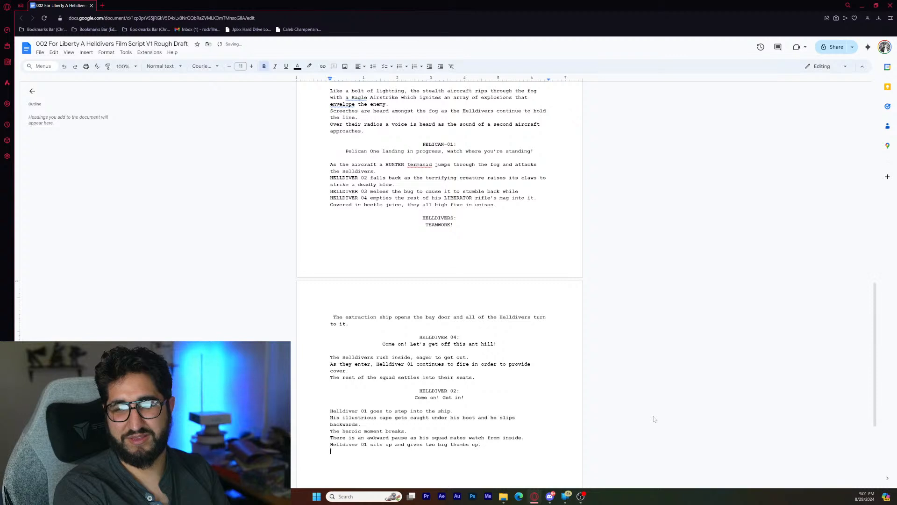
pyautogui.press('Return')
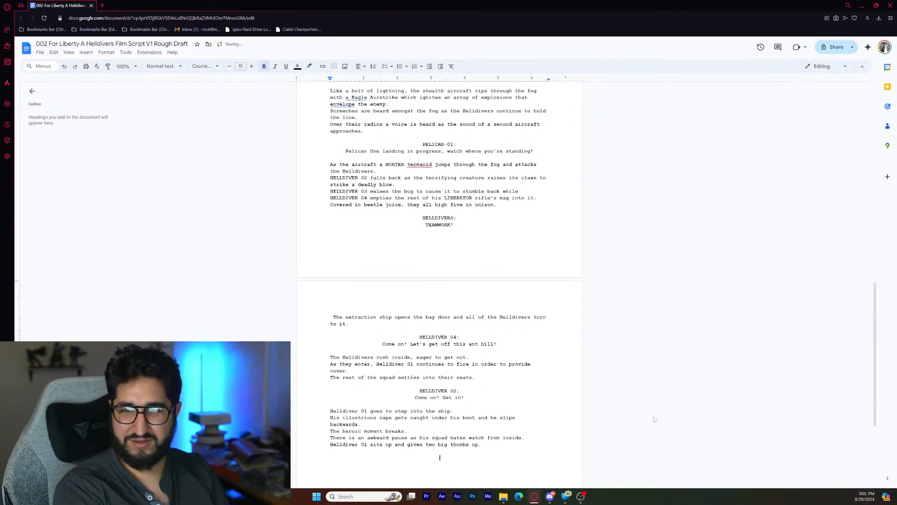
pyautogui.write('H')
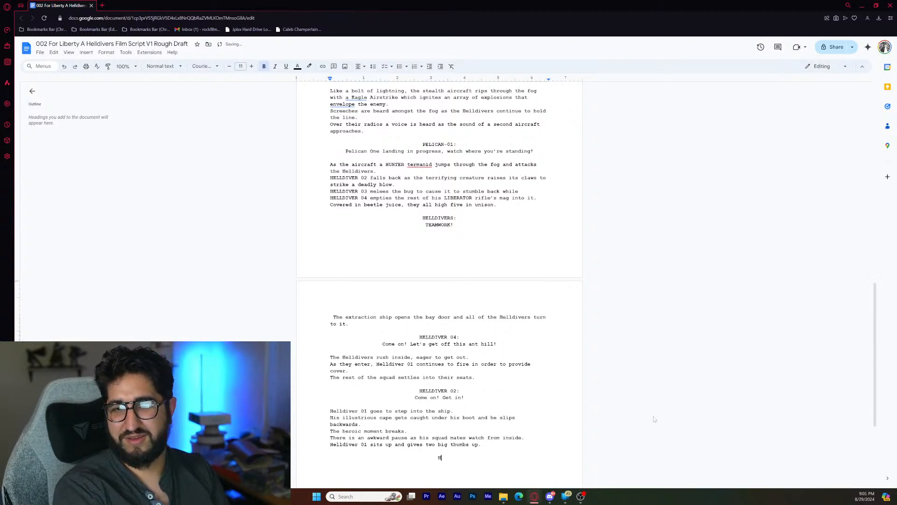
pyautogui.write('ELLDIVER 01:')
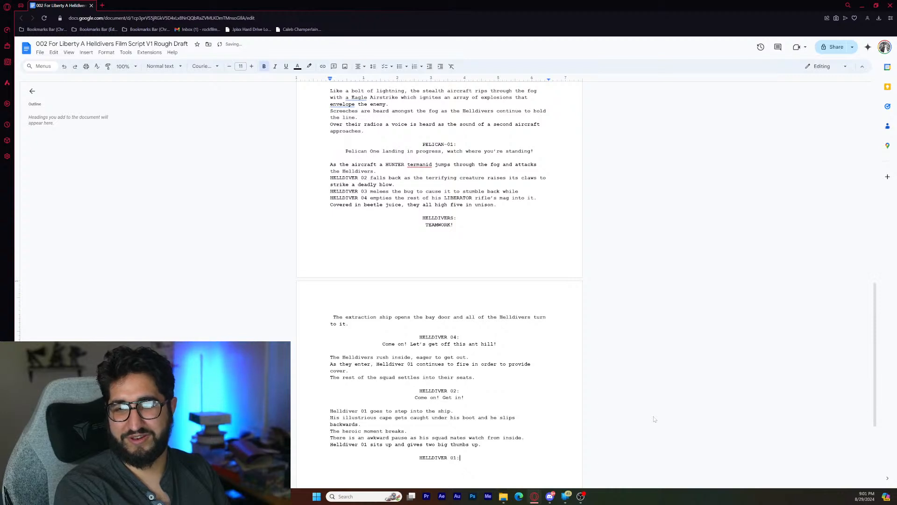
# - Add the dialogue line "All good!" centered directly beneath the final HELLDIVER 01 character cue
pyautogui.press('Return')
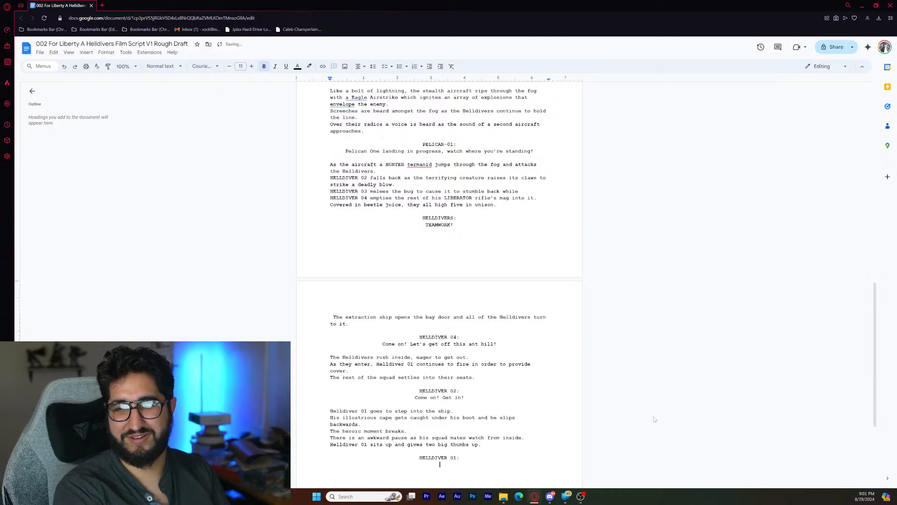
pyautogui.write('We ')
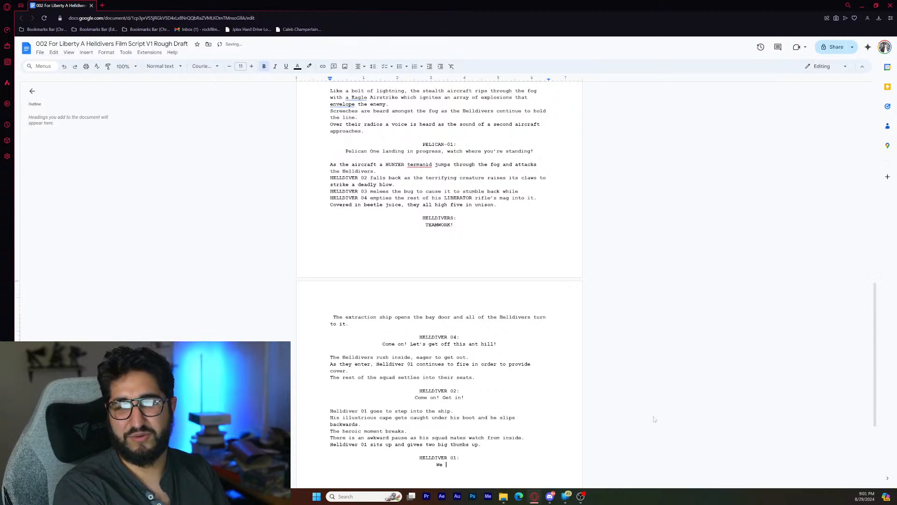
pyautogui.write('are good!')
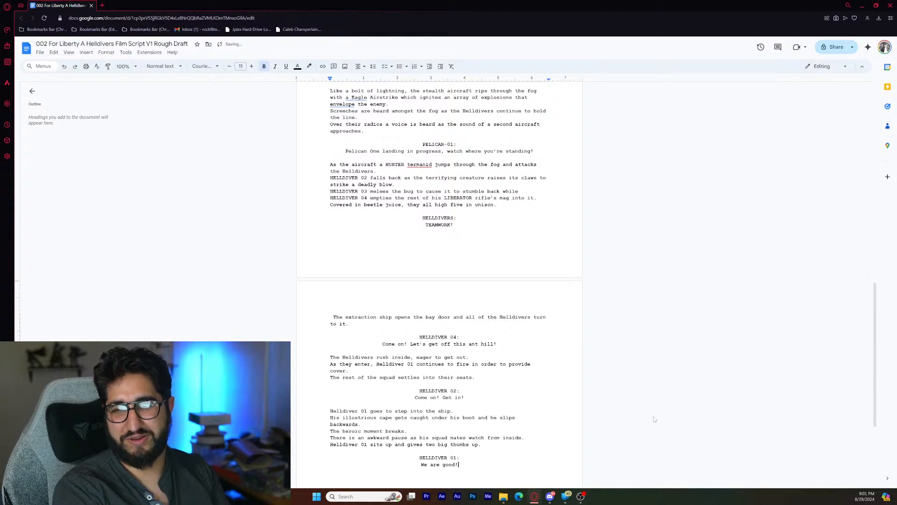
pyautogui.press('BackSpace')
pyautogui.press('BackSpace')
pyautogui.press('BackSpace')
pyautogui.press('BackSpace')
pyautogui.press('BackSpace')
pyautogui.press('BackSpace')
pyautogui.press('BackSpace')
pyautogui.press('BackSpace')
pyautogui.press('BackSpace')
pyautogui.press('BackSpace')
pyautogui.press('BackSpace')
pyautogui.press('BackSpace')
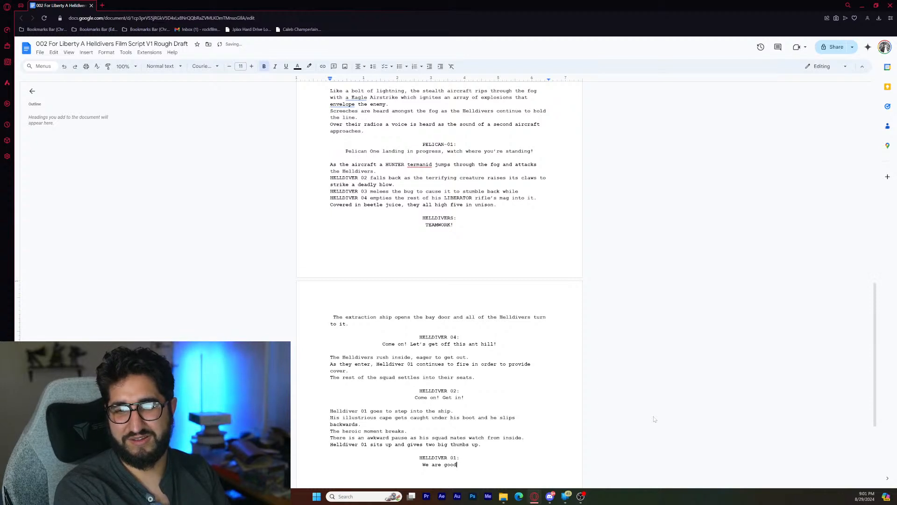
pyautogui.write('All good!')
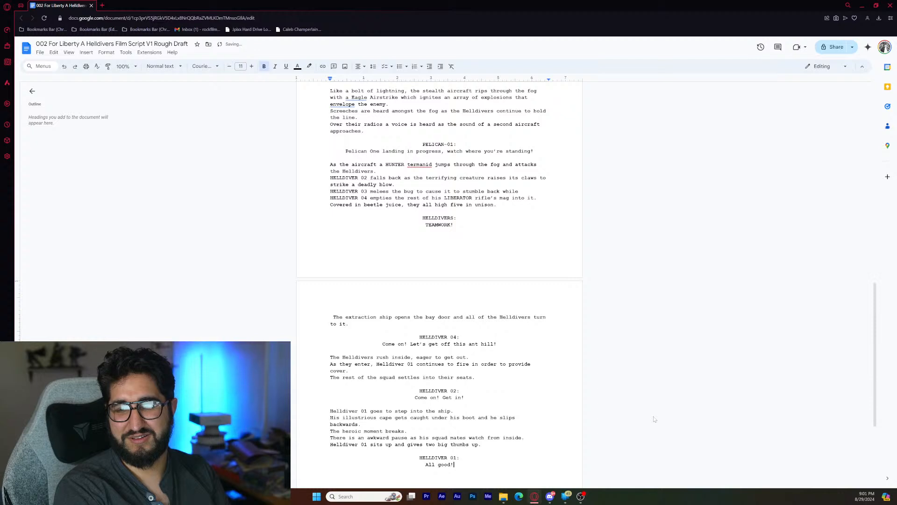
# - Add the left-aligned action line "The charismatic Helldiver is suddenly swarmed by scavenger bugs." one blank line below the dialogue, followed by a line break
pyautogui.press('Return')
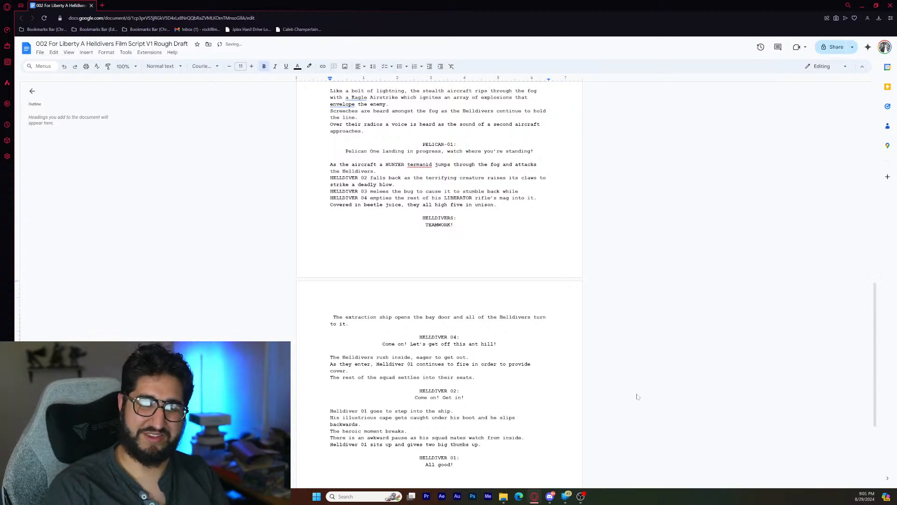
pyautogui.scroll(-3, 663, 395)
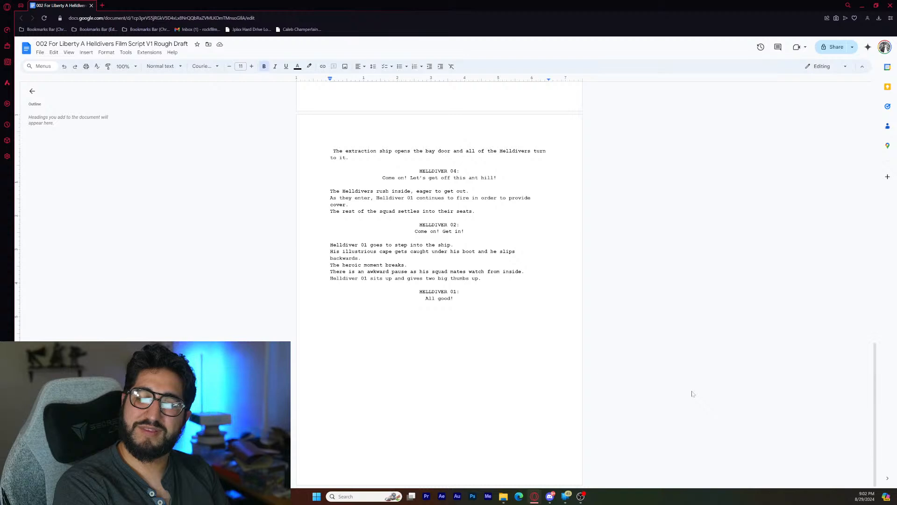
pyautogui.write('The ')
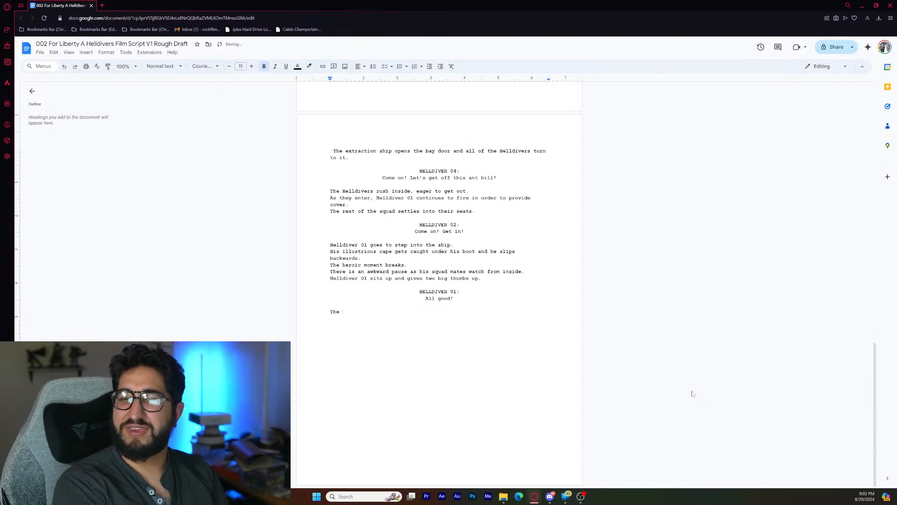
pyautogui.write('c')
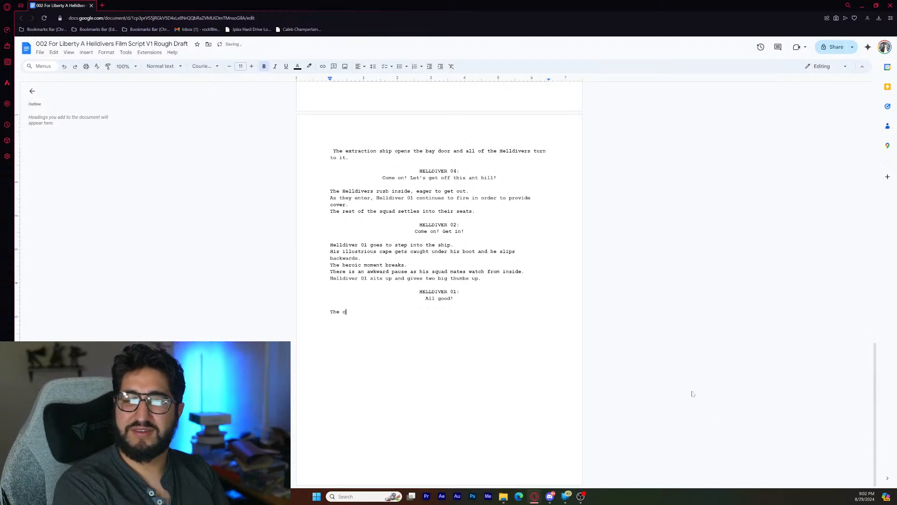
pyautogui.write('harismatic ')
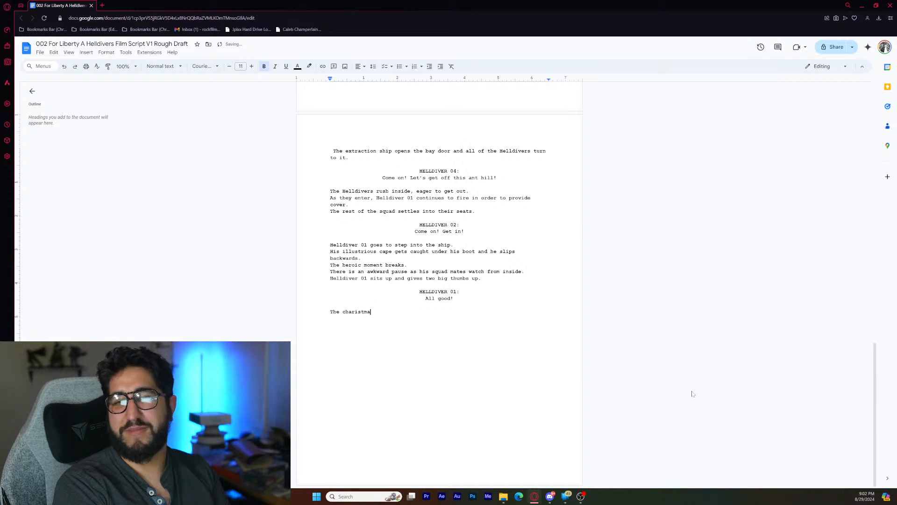
pyautogui.write('Helldiver')
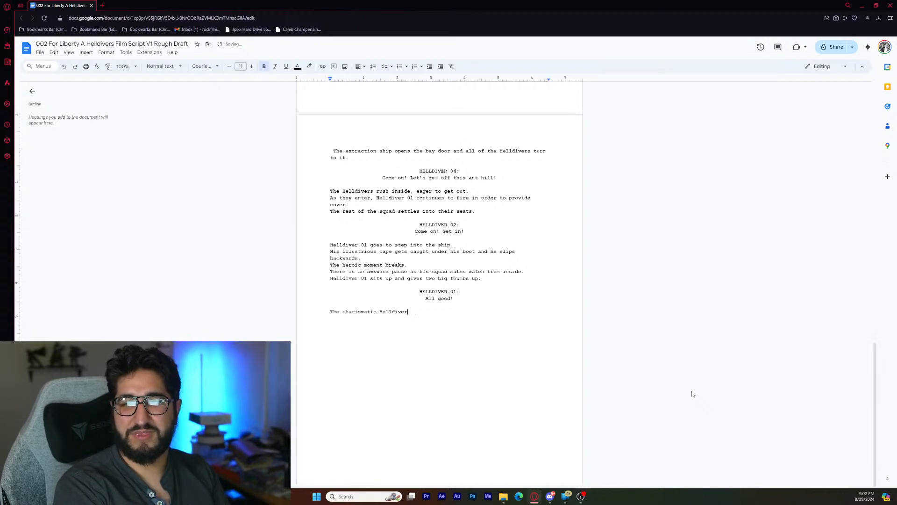
pyautogui.write(' is suddenl')
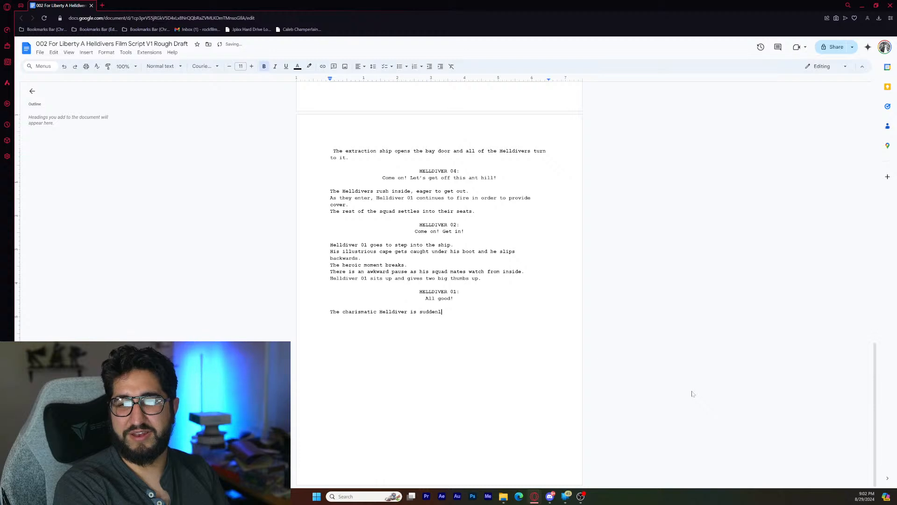
pyautogui.write('y swarm')
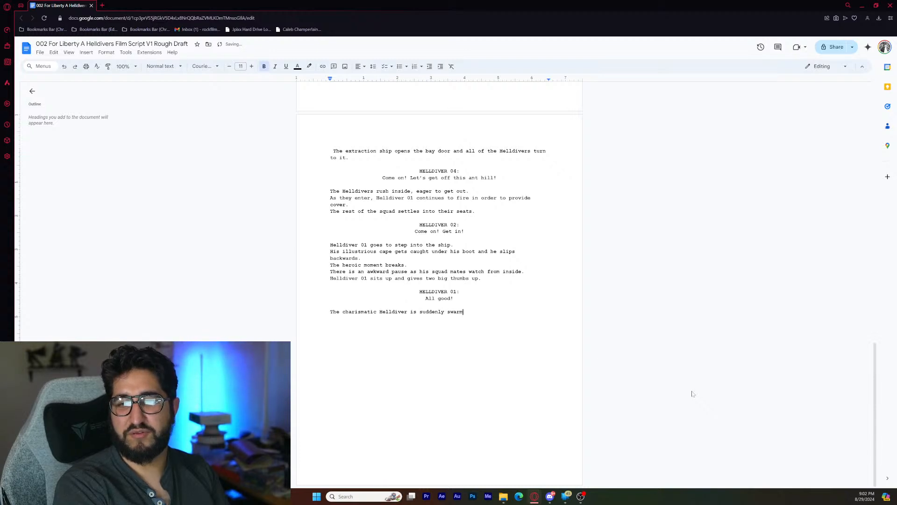
pyautogui.write('ed by ')
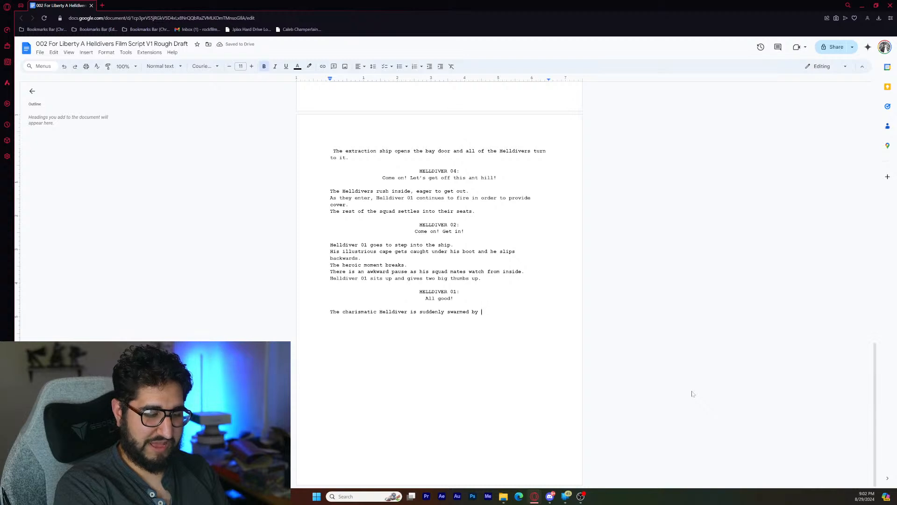
pyautogui.write('scavenger ')
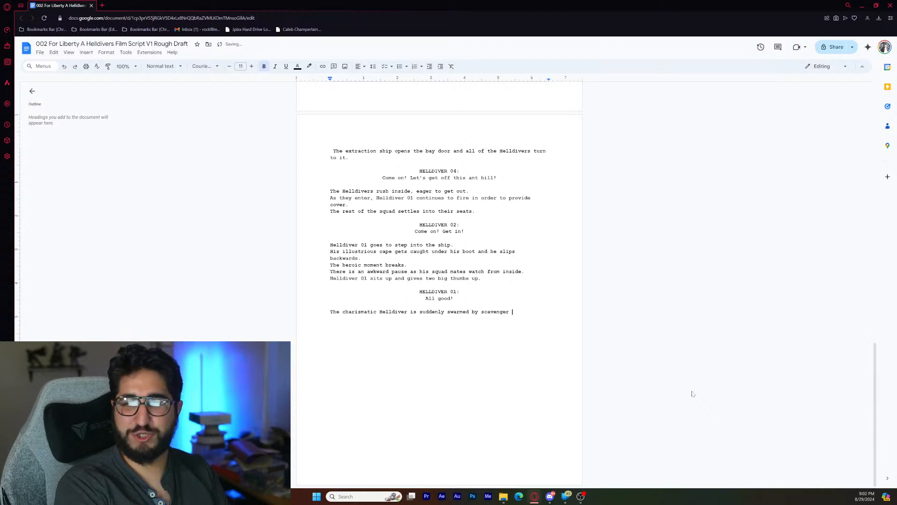
pyautogui.write('bugs')
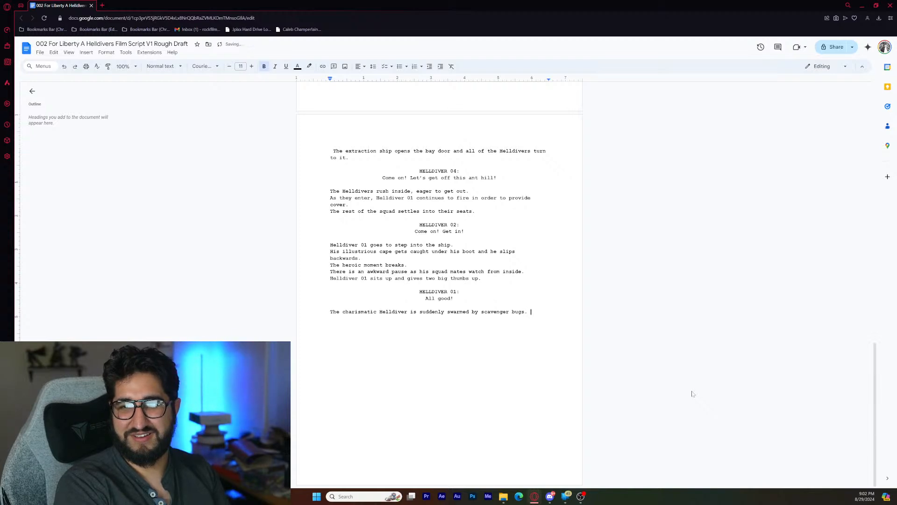
pyautogui.write('.')
pyautogui.press('Return')
pyautogui.write('The')
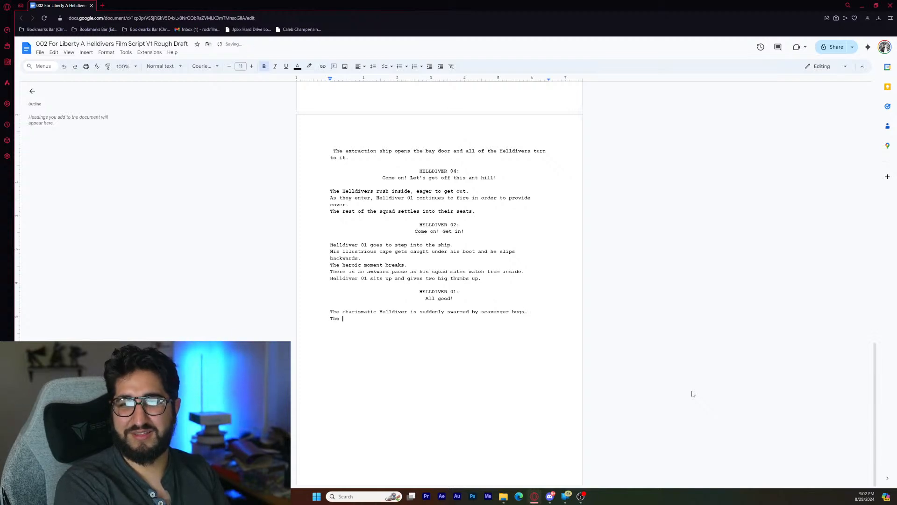
pyautogui.press('BackSpace')
pyautogui.press('BackSpace')
pyautogui.press('BackSpace')
pyautogui.press('BackSpace')
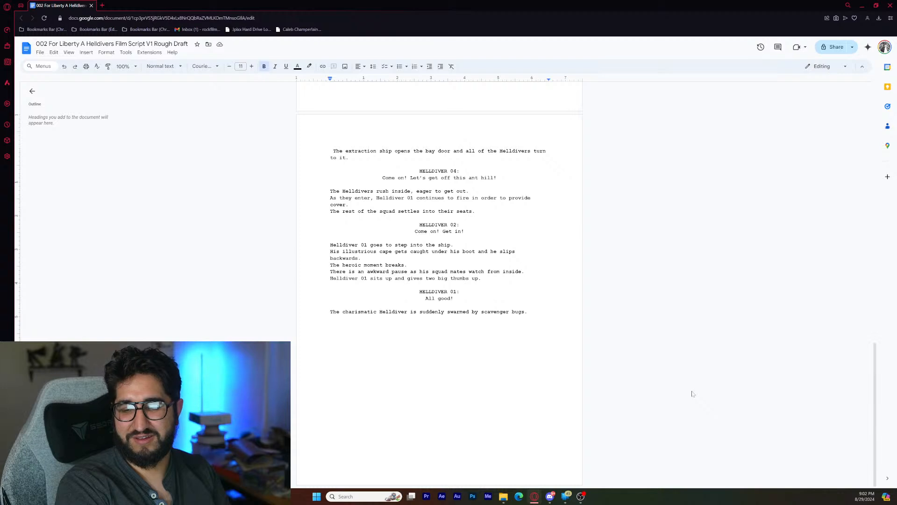
# - Write the action line "As the squad watches relatively unphased, suddenly a screen appears inside the ship." below the scavenger bug line
pyautogui.write('As ')
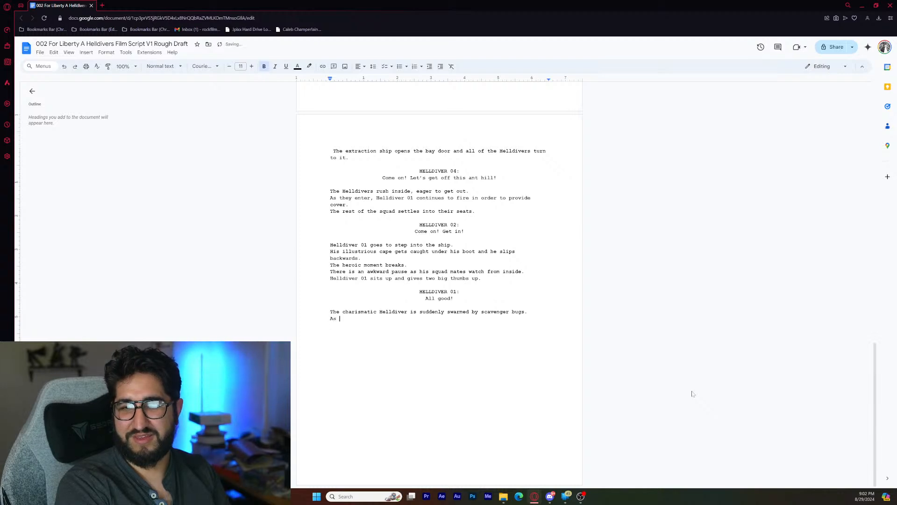
pyautogui.write('the squad watc')
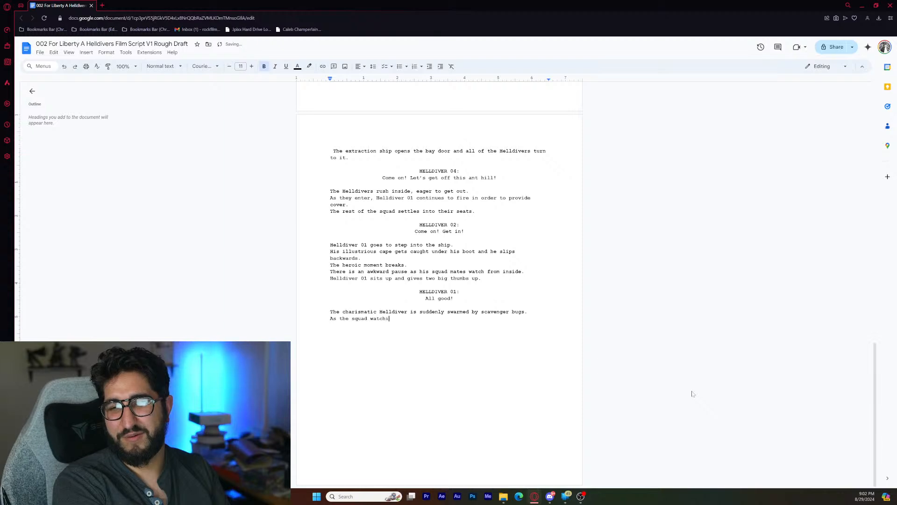
pyautogui.write('hes ')
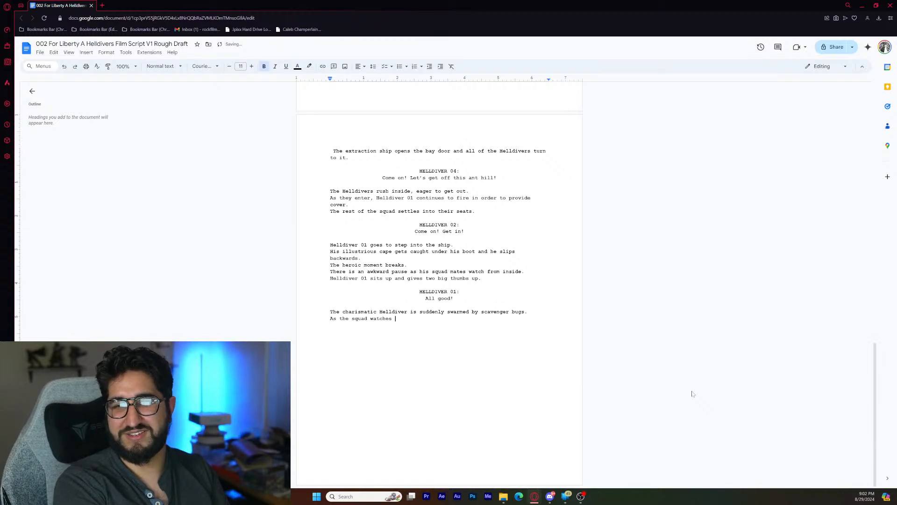
pyautogui.write('relat')
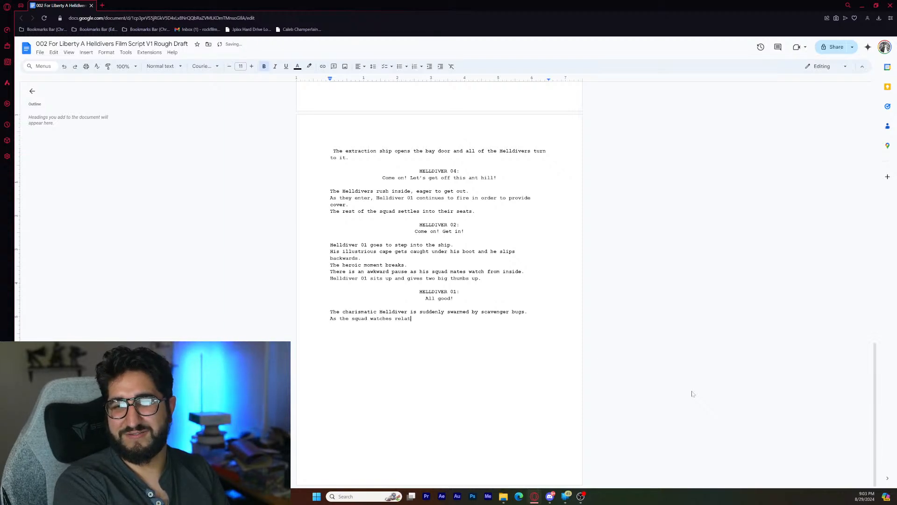
pyautogui.write('ively unp')
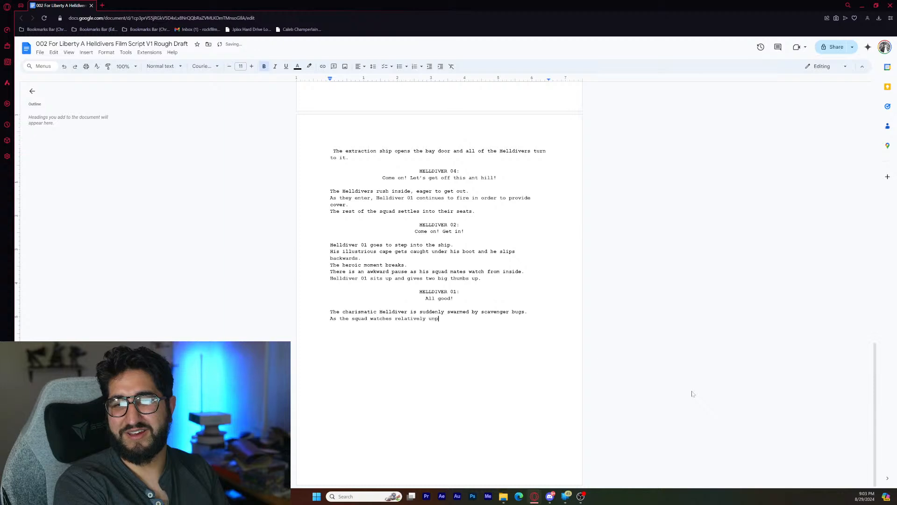
pyautogui.write('hased, ')
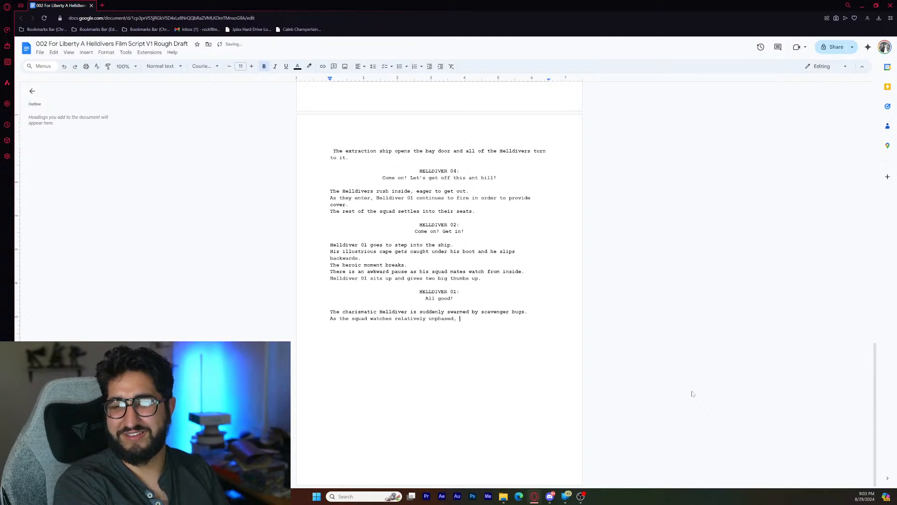
pyautogui.write('suddenly')
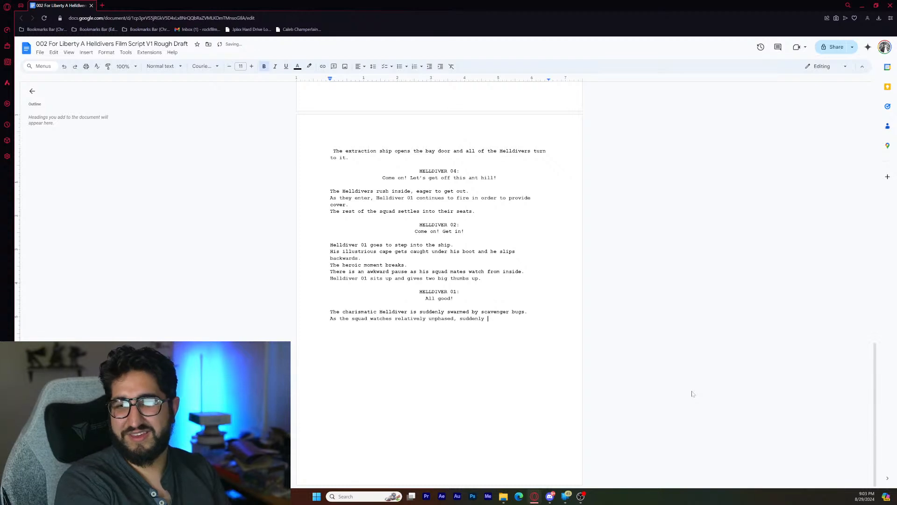
pyautogui.write(' a')
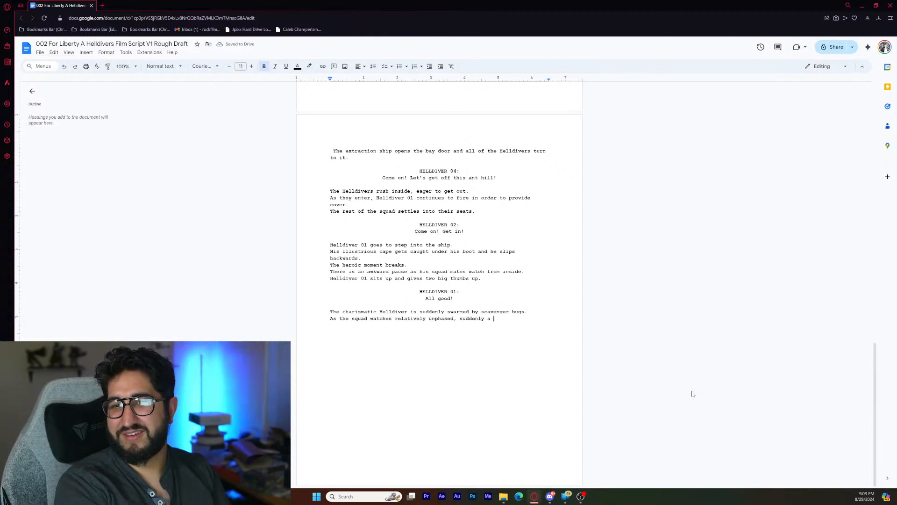
pyautogui.write(' screen appea')
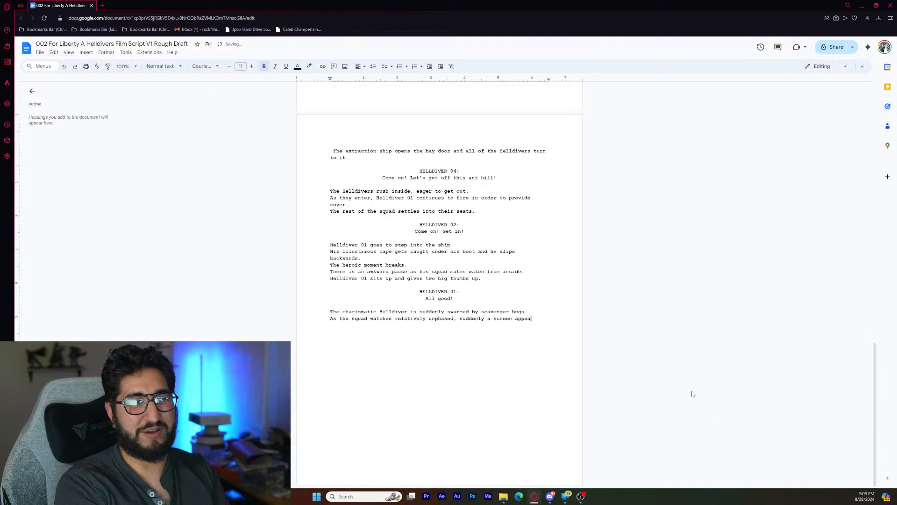
pyautogui.write('rs insid')
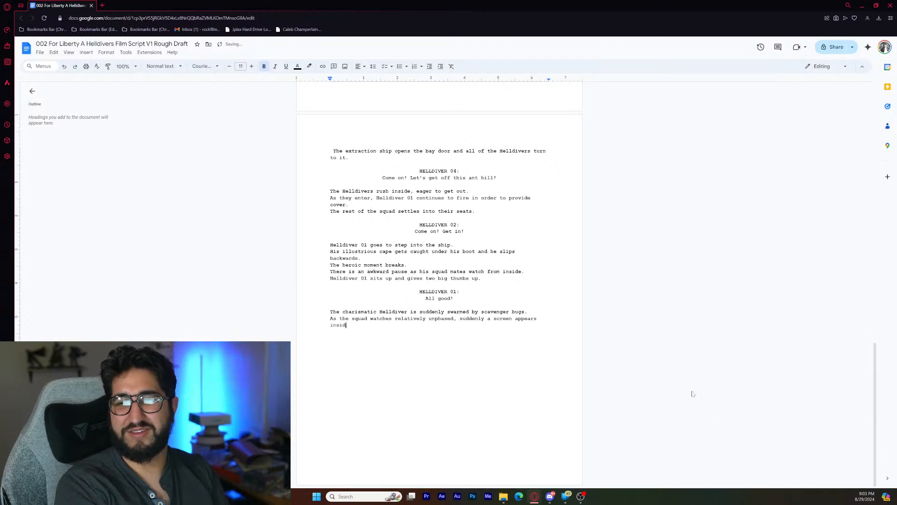
pyautogui.write('e the ship')
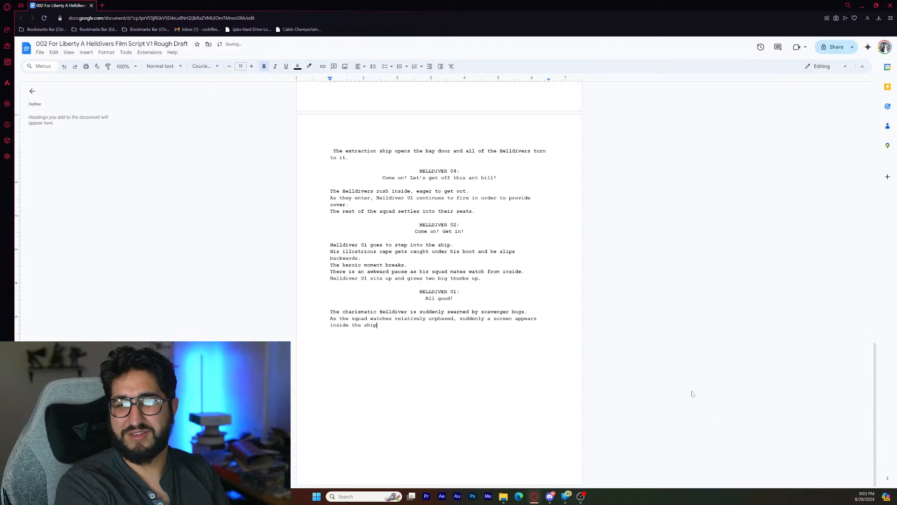
pyautogui.write('.')
# - Add the action line They turn to it as it reads, "PVT-4911 Failed to Extract" on a new line below the ship screen sentence
pyautogui.press('Return')
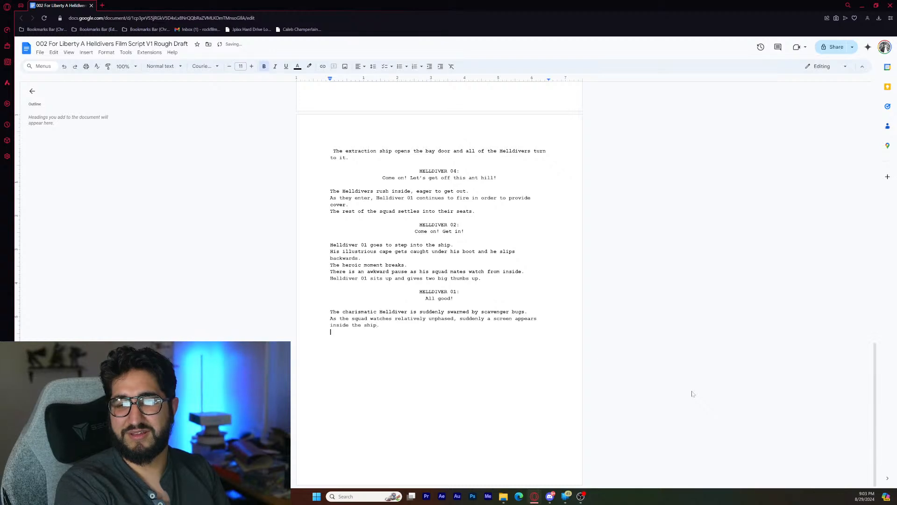
pyautogui.write('They tu')
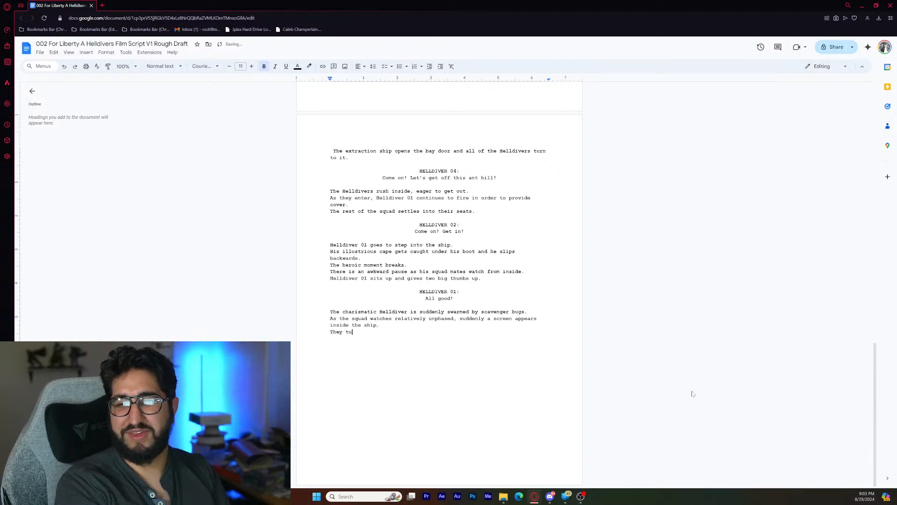
pyautogui.write('rn to it')
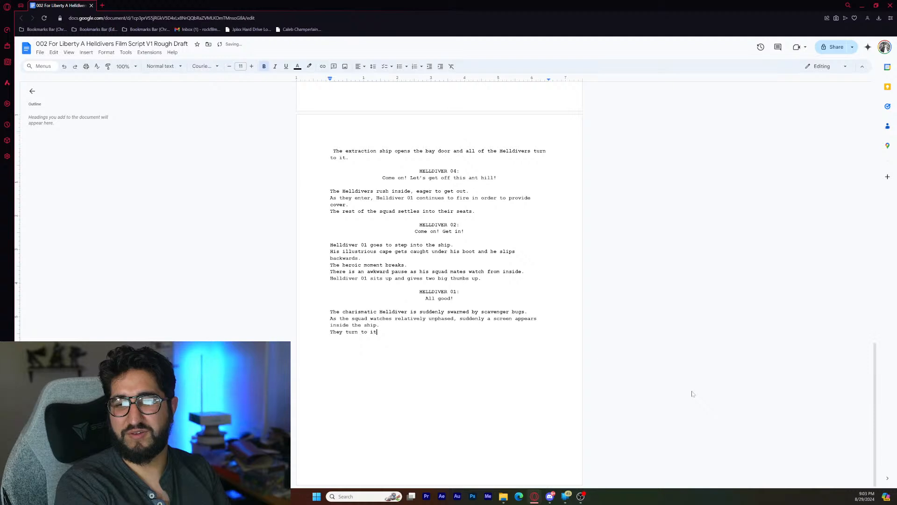
pyautogui.write(' as it reads, "')
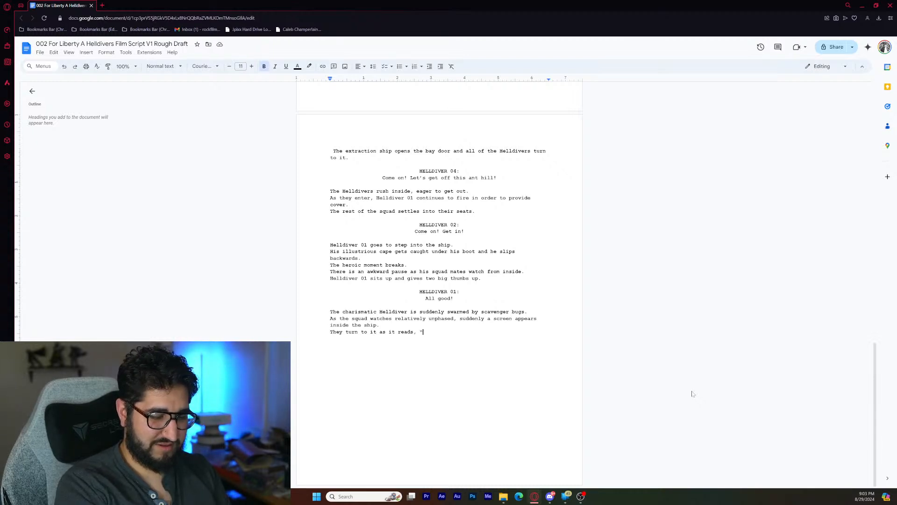
pyautogui.write('PVT')
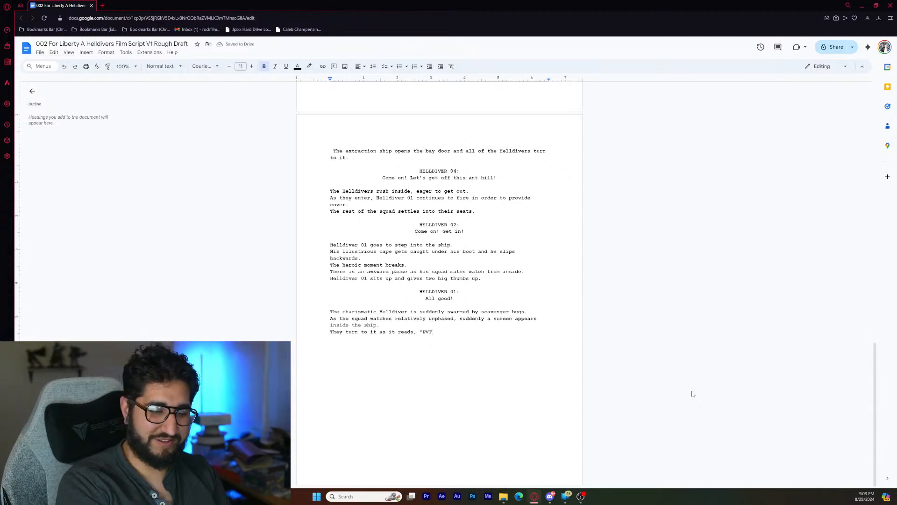
pyautogui.write('-')
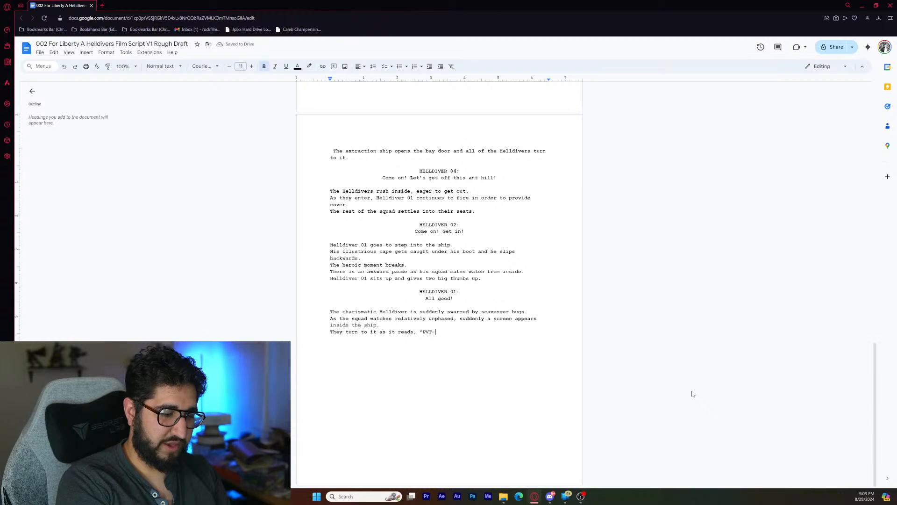
pyautogui.write('49')
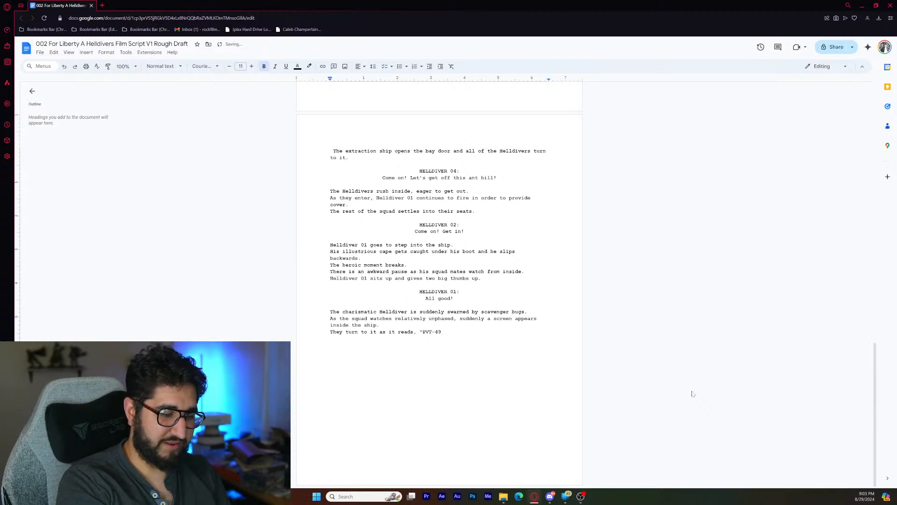
pyautogui.write('11')
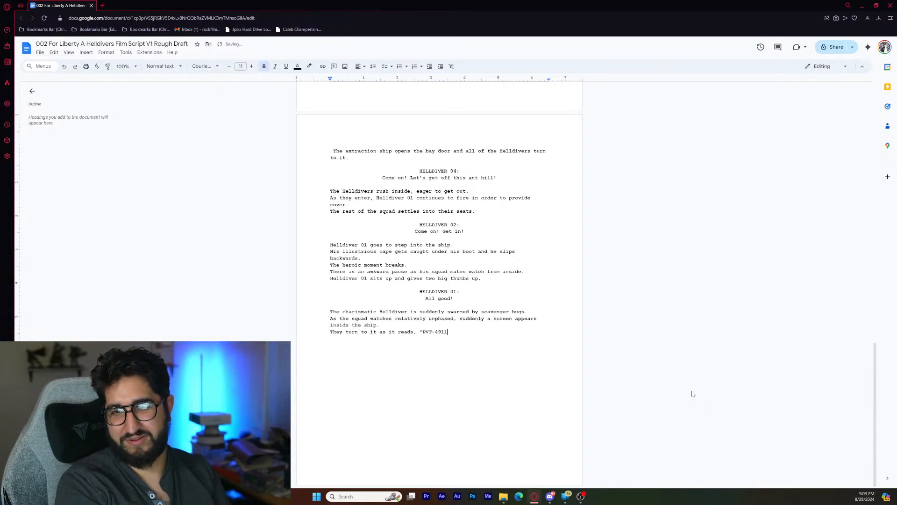
pyautogui.write(' Failed ')
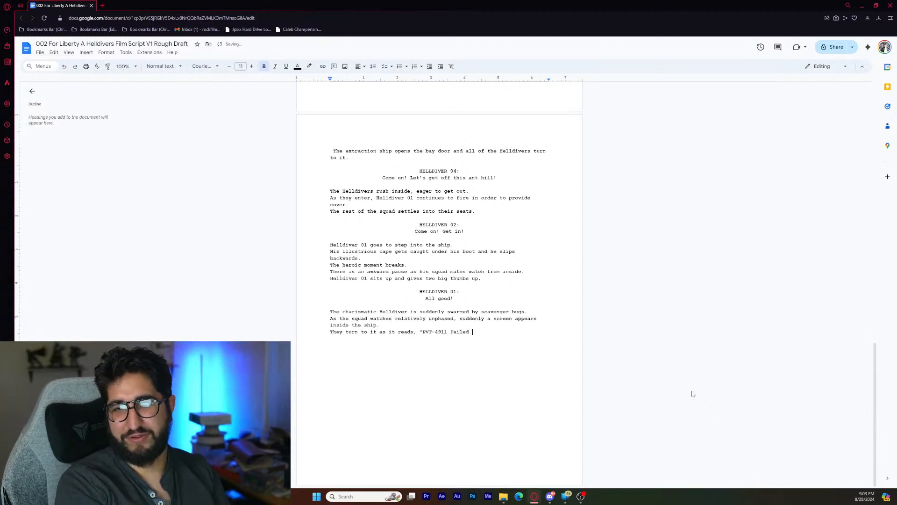
pyautogui.write('to Extract')
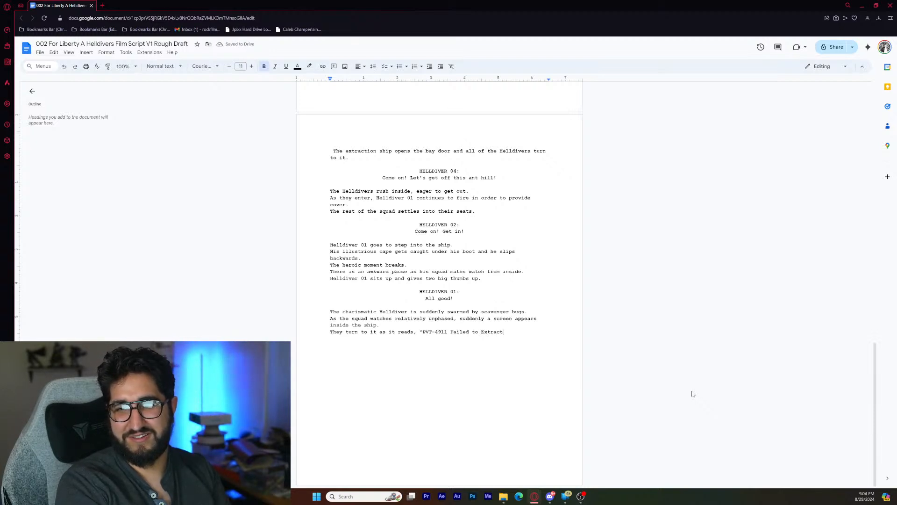
pyautogui.write('"')
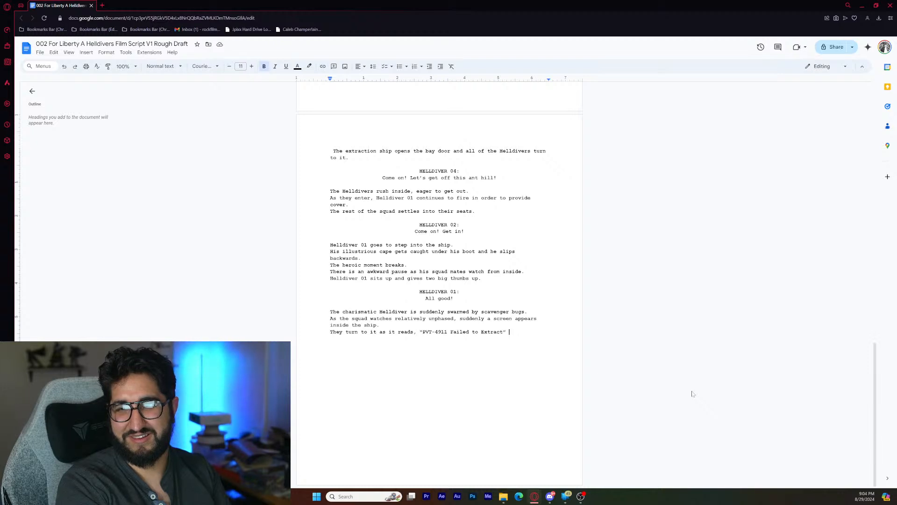
# - Write the action line Shortly after the screen changes, "Mission Success!" beneath the failed extraction line
pyautogui.press('Return')
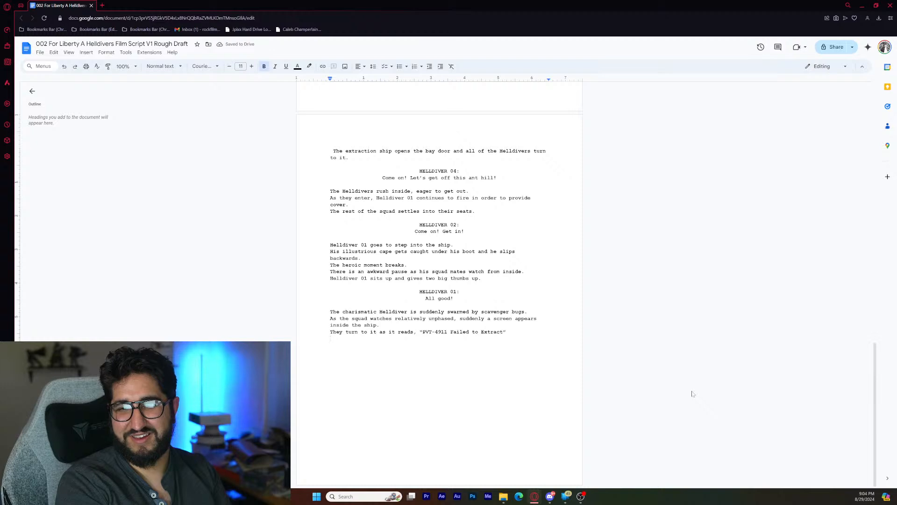
pyautogui.write('Shortly')
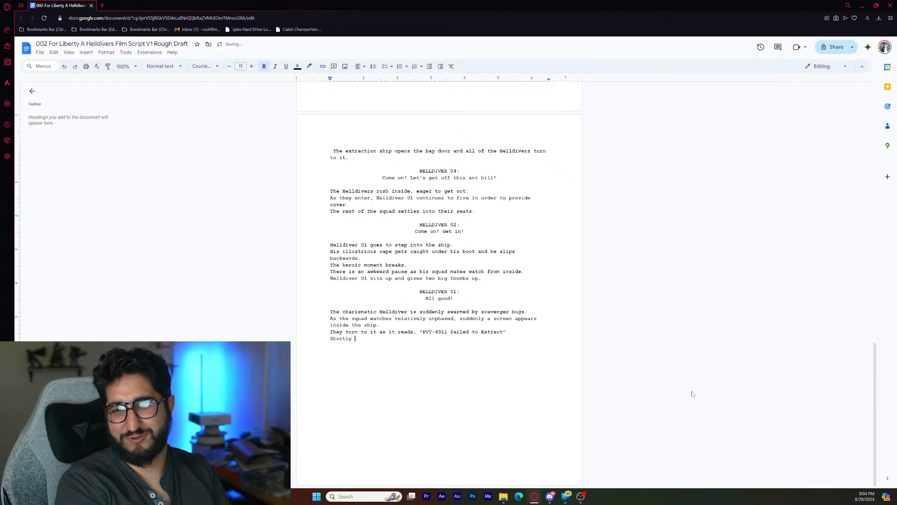
pyautogui.write(' after')
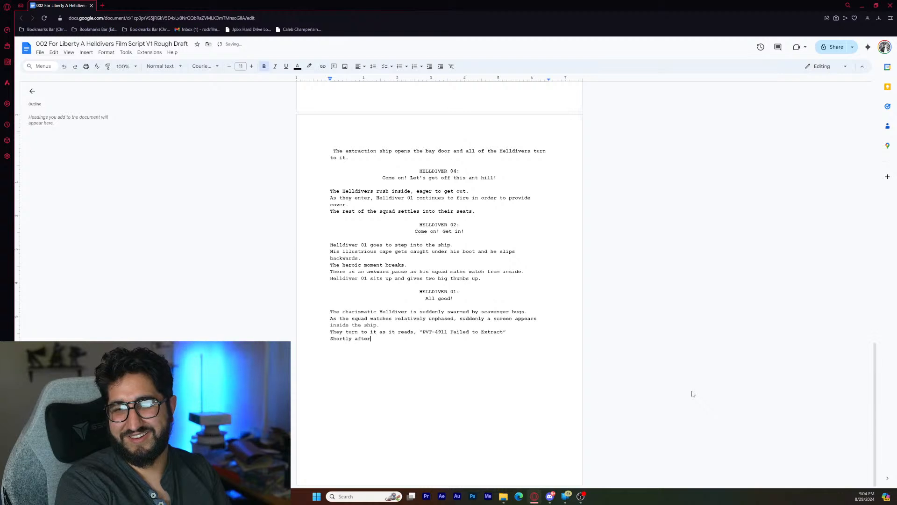
pyautogui.write(' the scre')
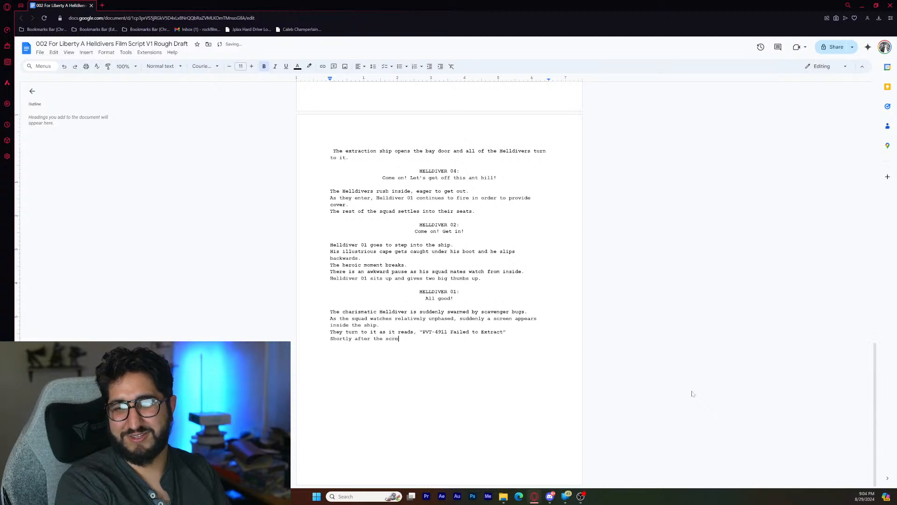
pyautogui.write('en changes')
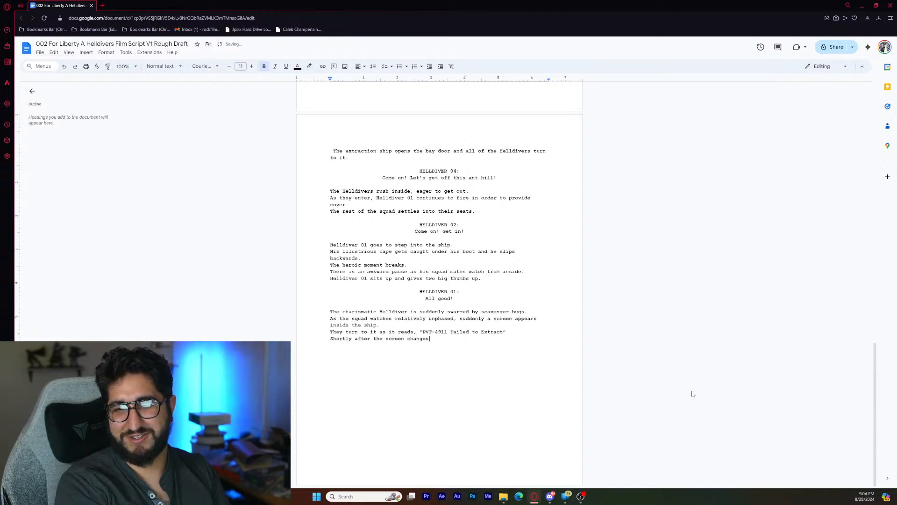
pyautogui.write(', “')
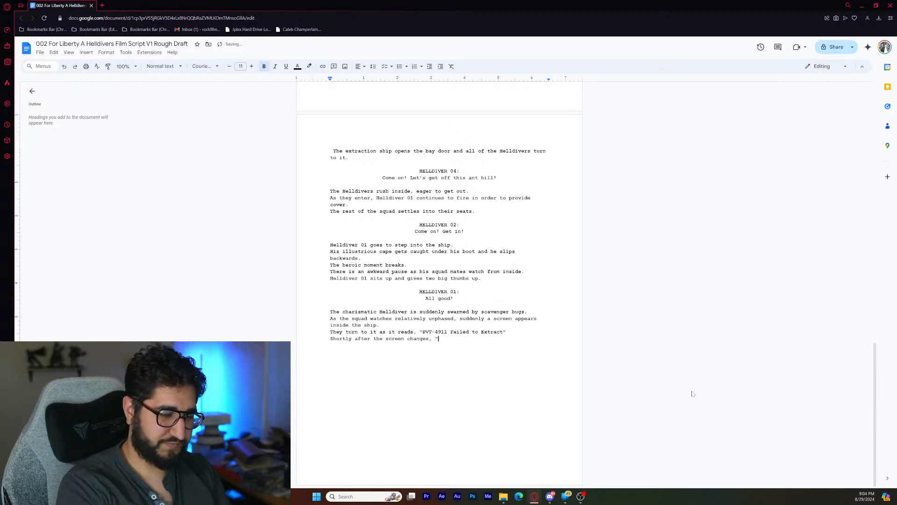
pyautogui.write('"')
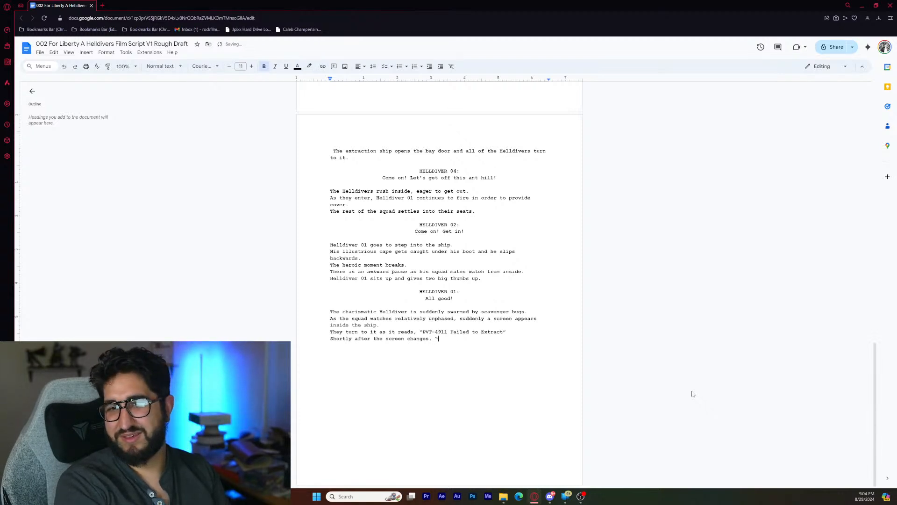
pyautogui.write('Mission ')
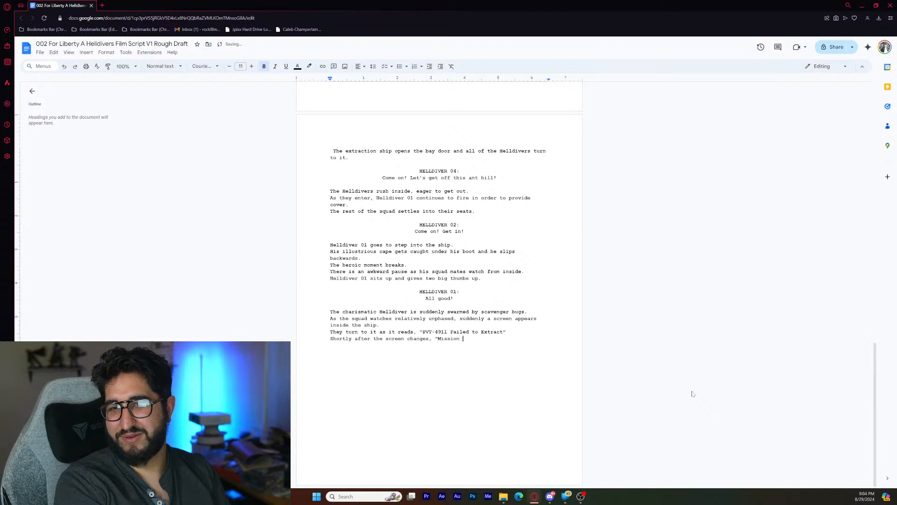
pyautogui.write('S')
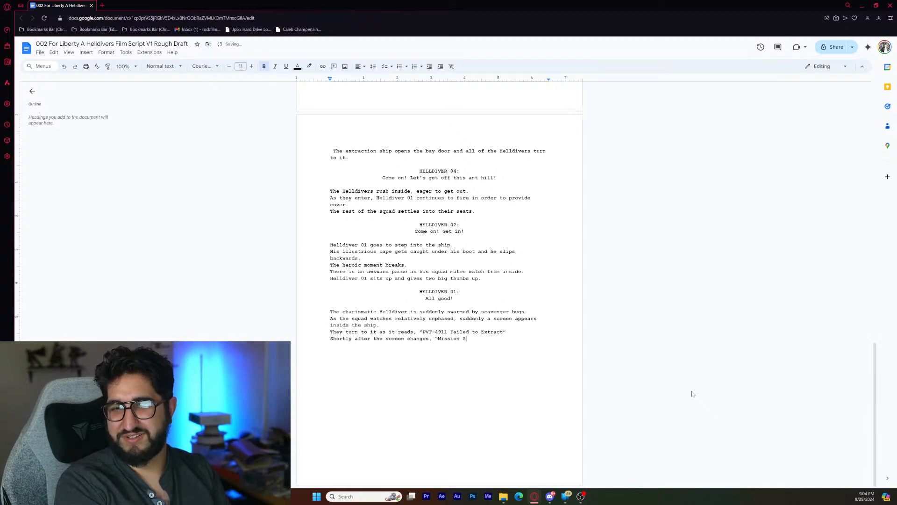
pyautogui.write('uccess!')
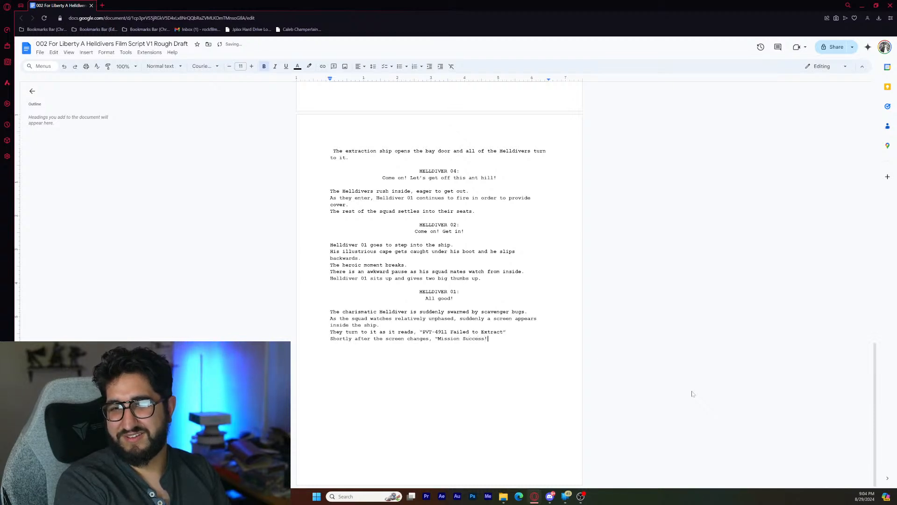
pyautogui.write('"')
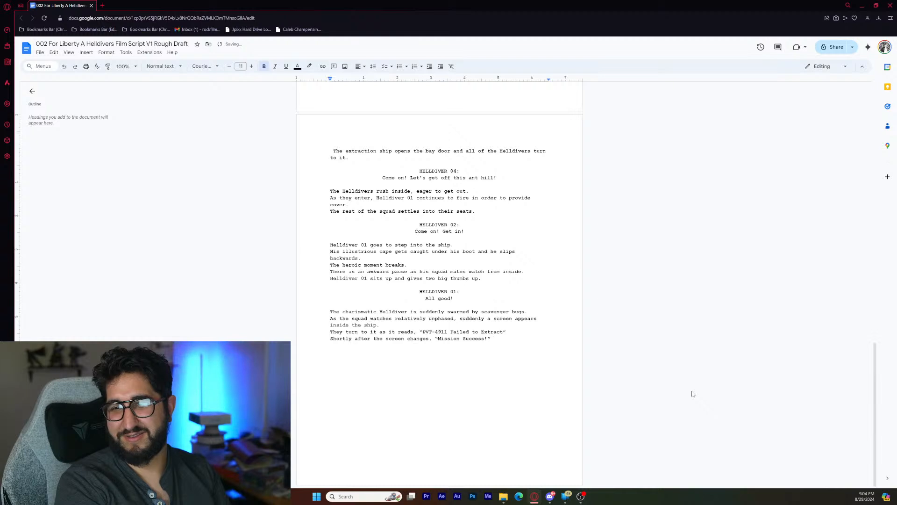
# - Add the action line "Out of a small mono speaker, a small celebration tone is heard." below the "Mission Success!" line
pyautogui.press('Return')
pyautogui.write('A')
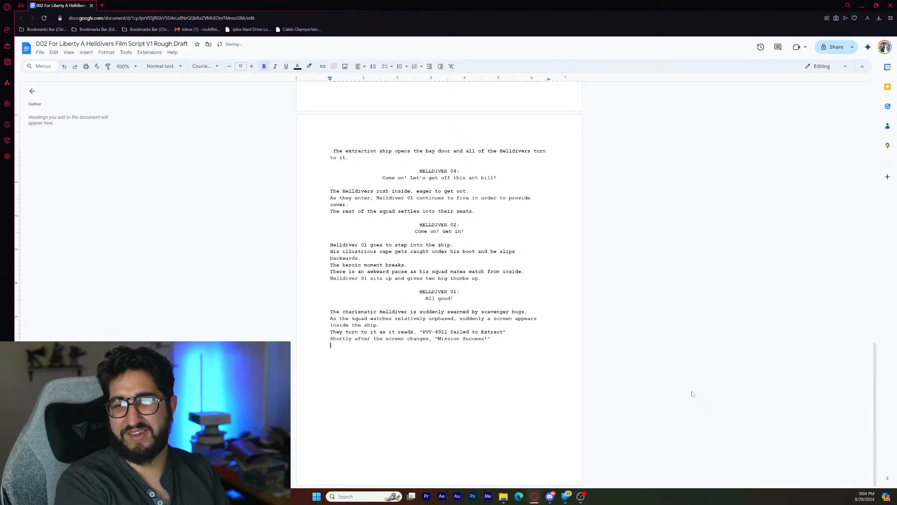
pyautogui.write('Out of a small momo')
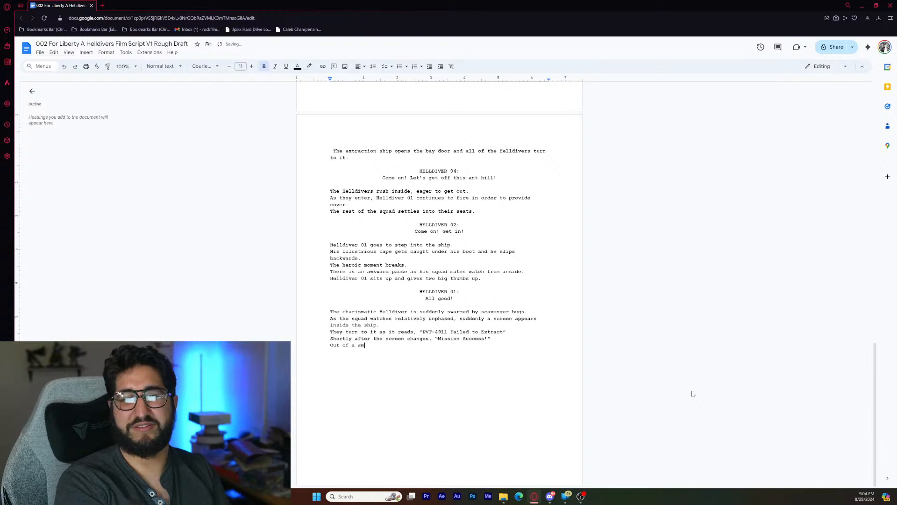
pyautogui.press('BackSpace')
pyautogui.press('BackSpace')
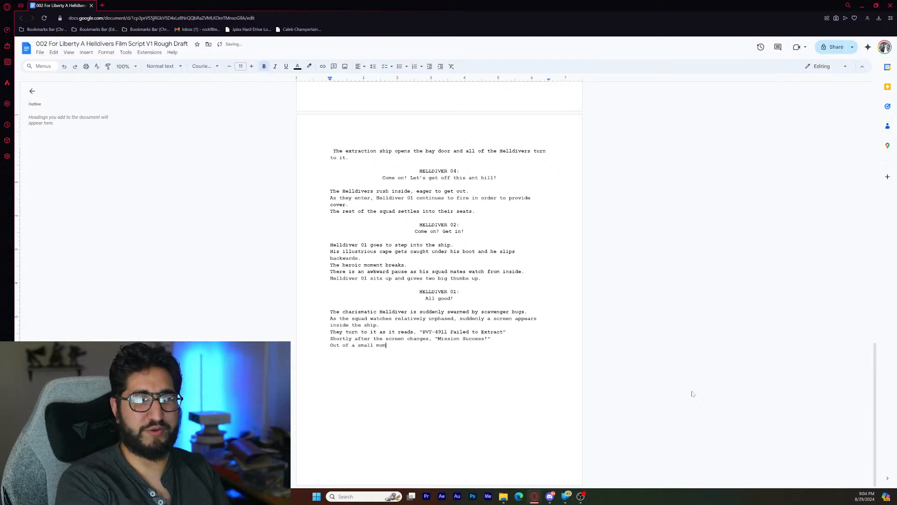
pyautogui.write('no speaker, ')
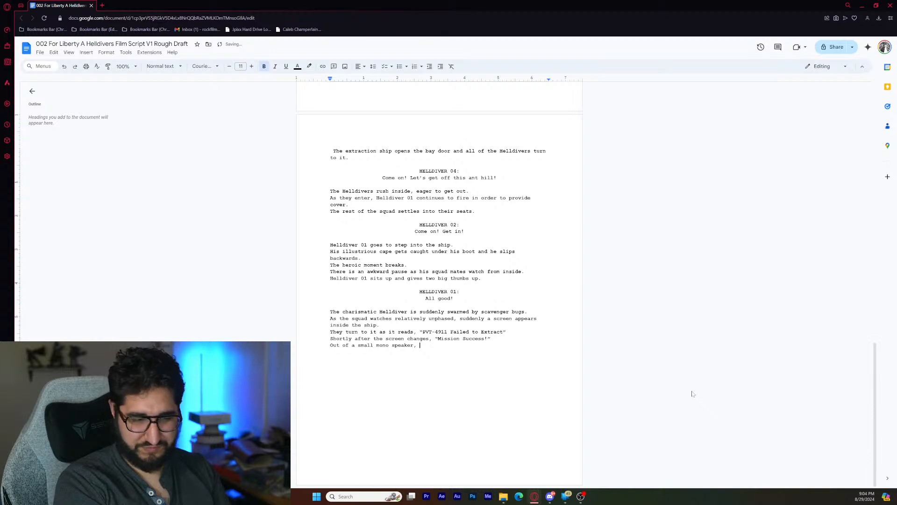
pyautogui.write('a')
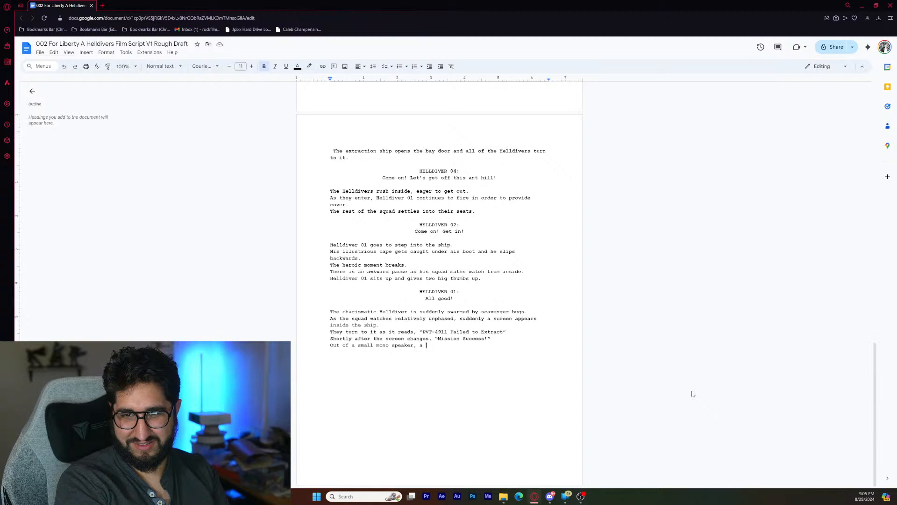
pyautogui.write('small')
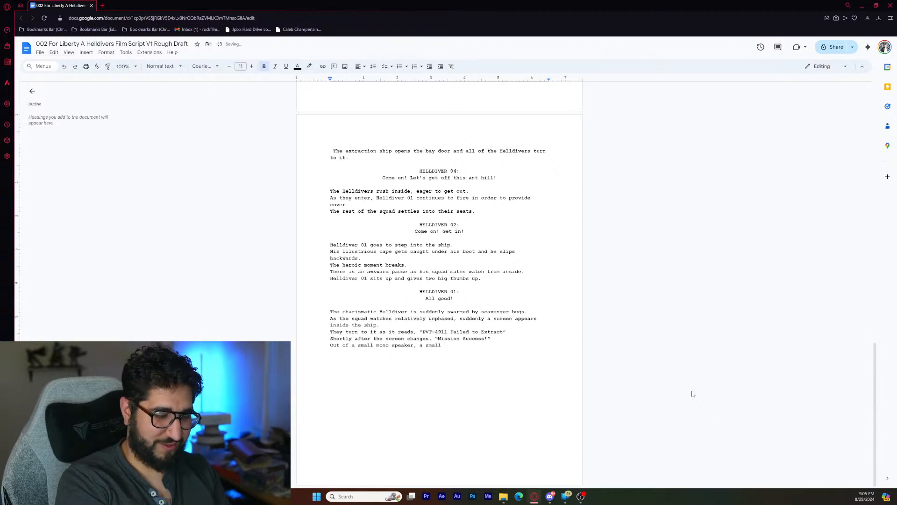
pyautogui.write(' cel')
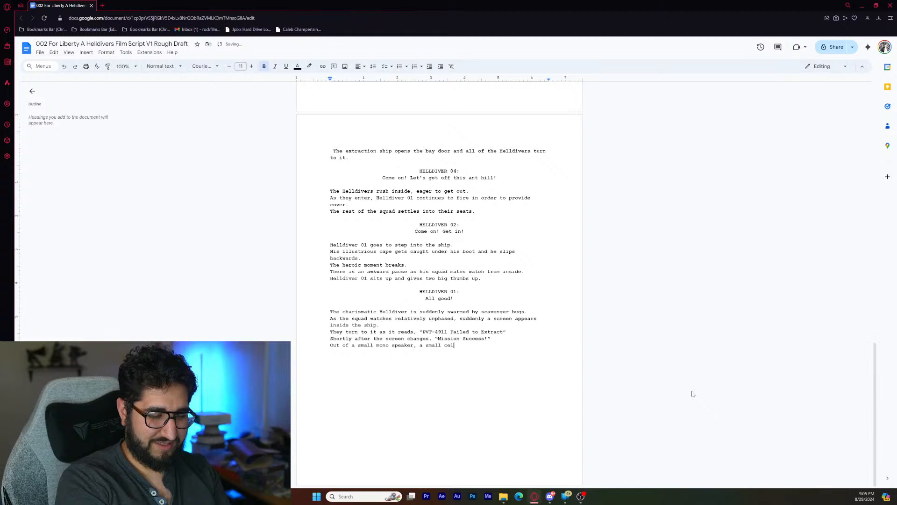
pyautogui.write('ebration ton')
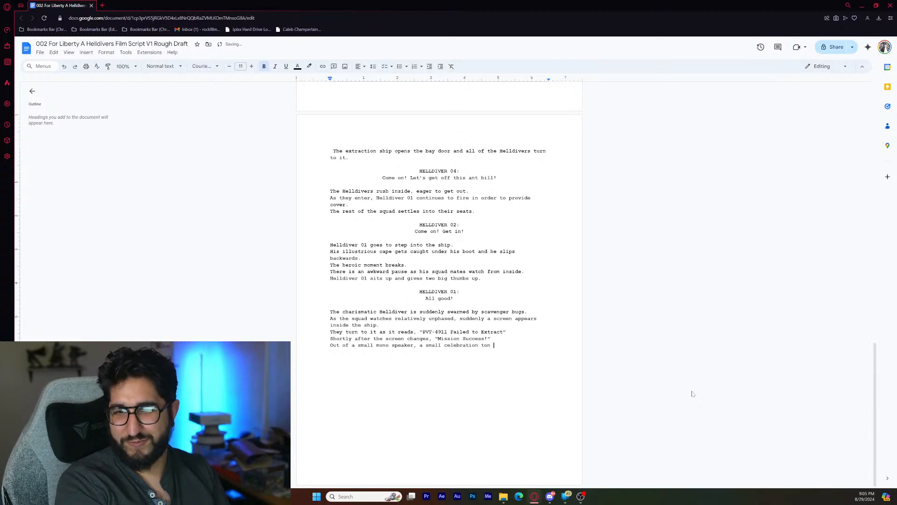
pyautogui.press('BackSpace')
pyautogui.write('e is ')
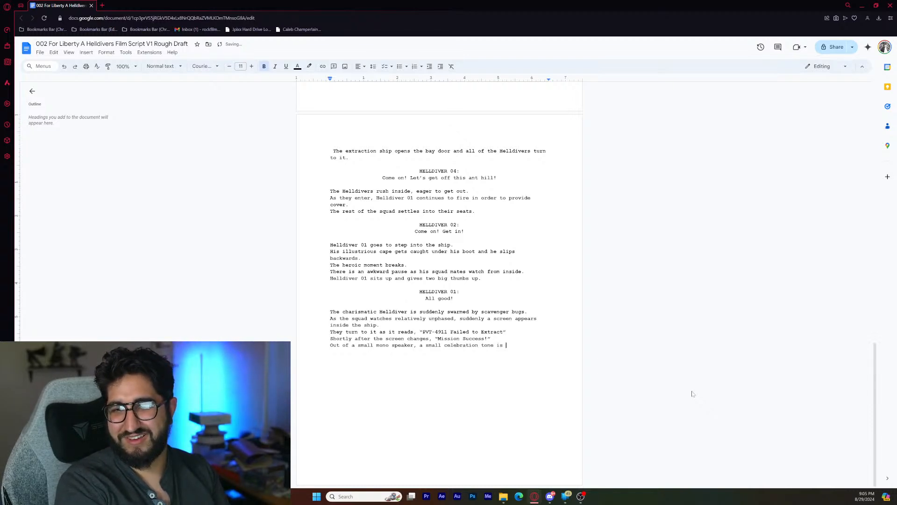
pyautogui.write('heard.')
# - Write the action line "The drop ship begins to ascend into the sky." below the celebration tone line
pyautogui.press('Return')
pyautogui.write('Th')
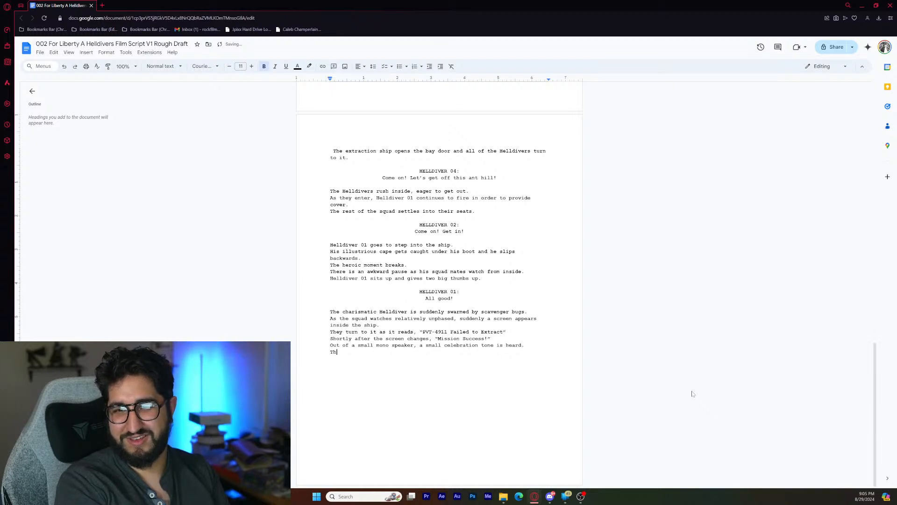
pyautogui.write('e drop shi')
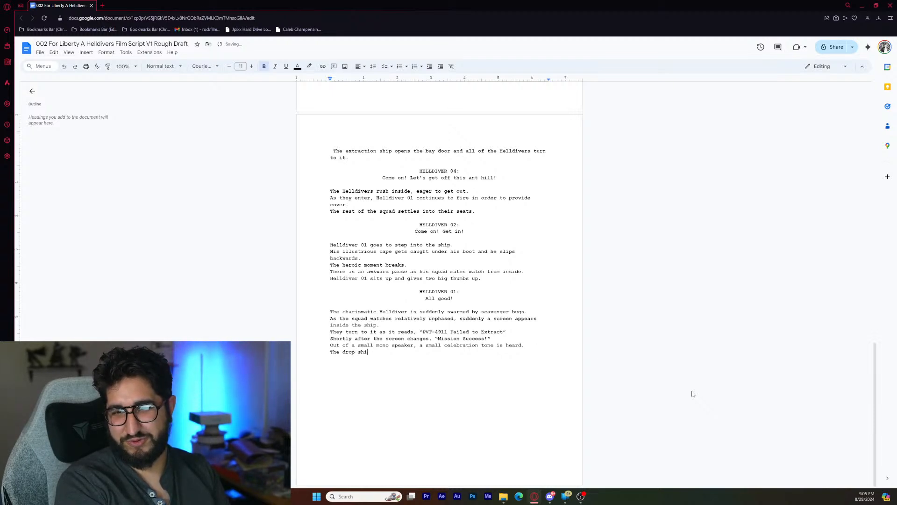
pyautogui.write('p ')
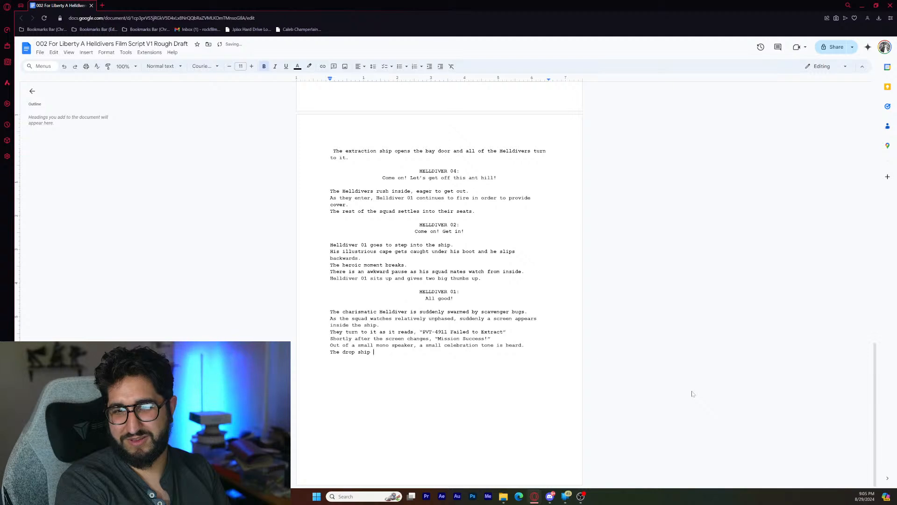
pyautogui.write('begi')
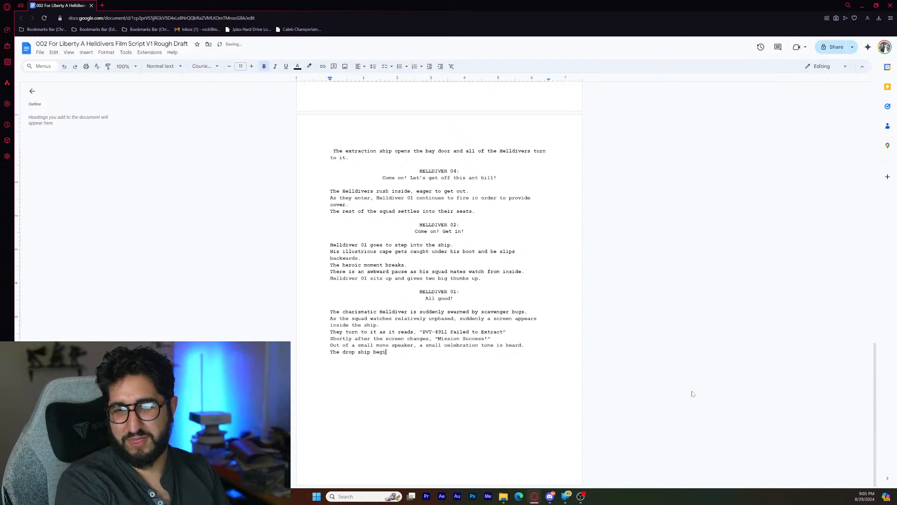
pyautogui.write('ns to ascen')
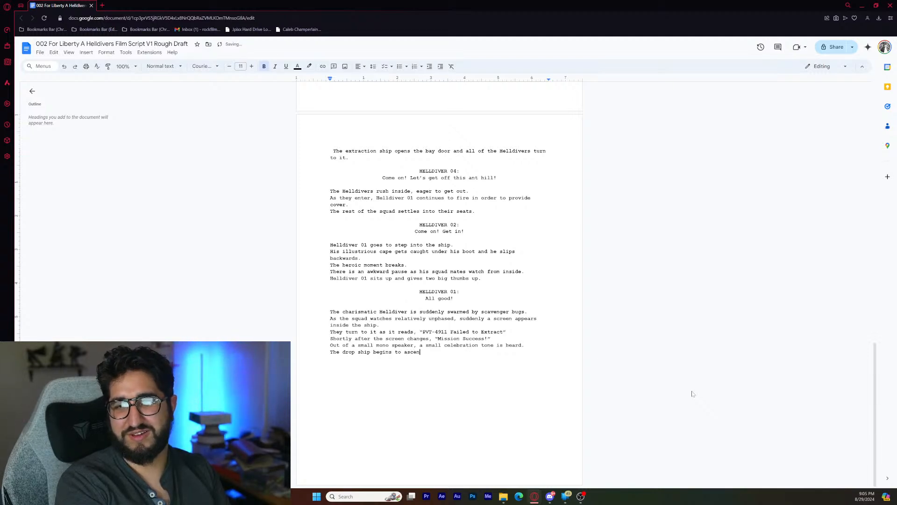
pyautogui.write('d')
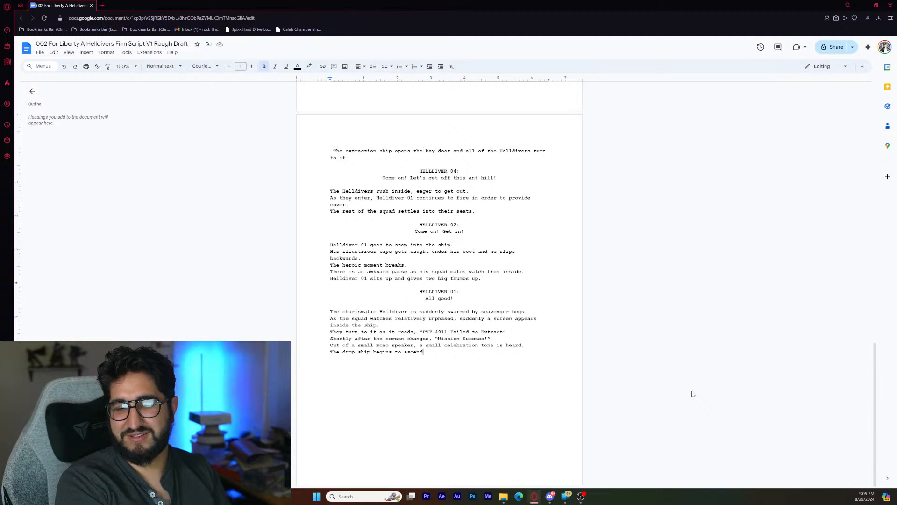
pyautogui.write('into')
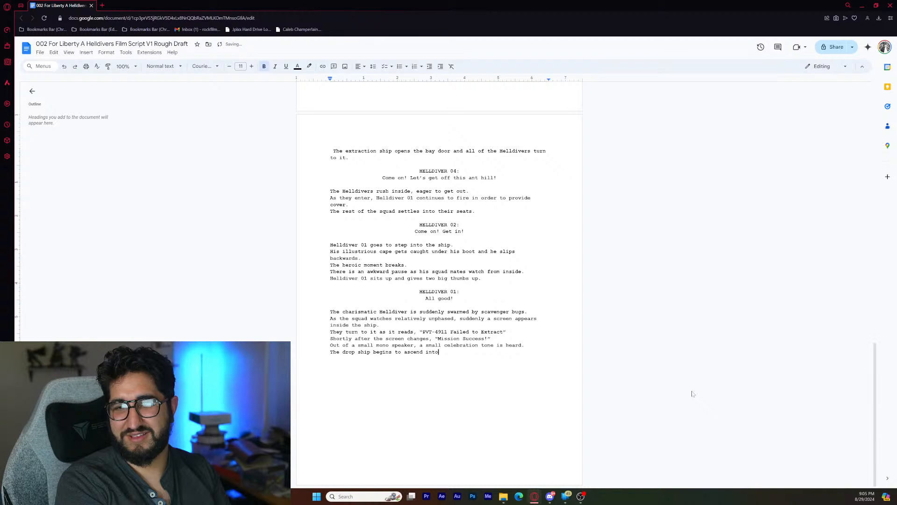
pyautogui.write(' the sky.')
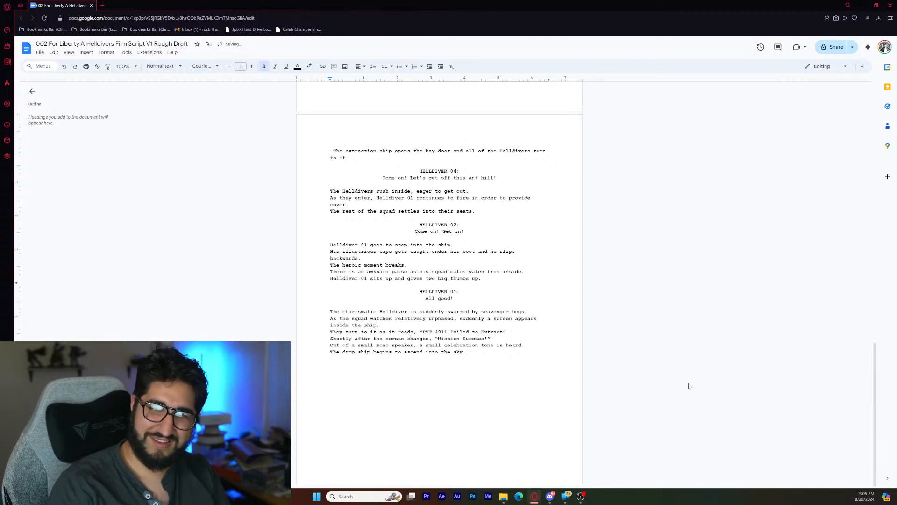
# - Insert the action line "The squad is saddened by the news." between the failed extraction line and the "Mission Success!" line
pyautogui.press('Up')
pyautogui.press('Up')
pyautogui.press('Up')
pyautogui.press('Up')
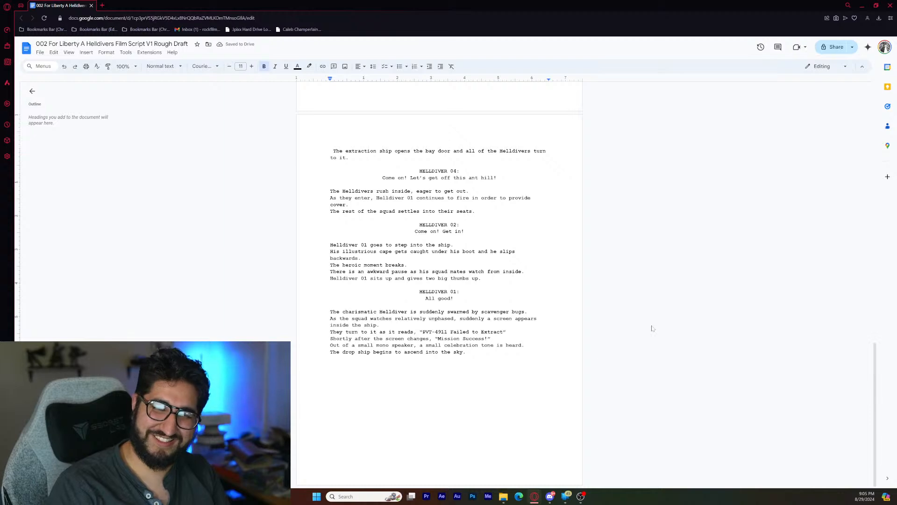
pyautogui.press('Down')
pyautogui.press('End')
pyautogui.press('Return')
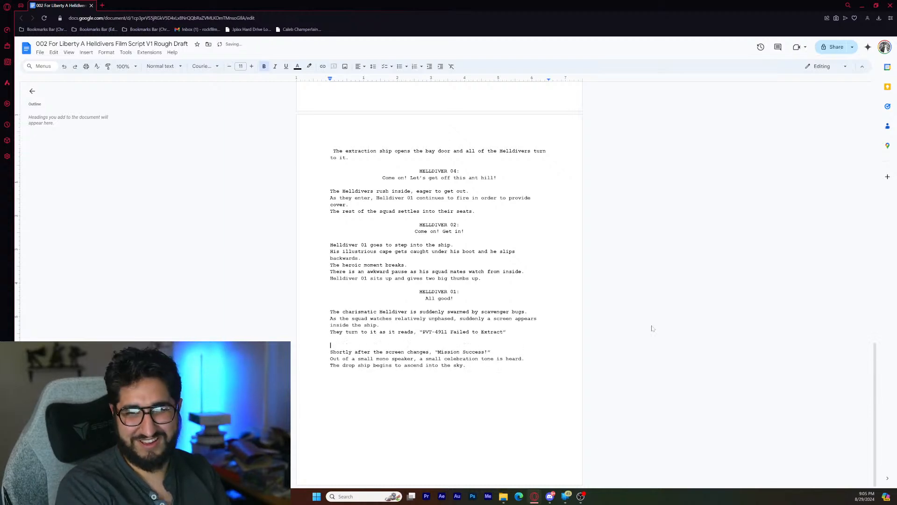
pyautogui.press('BackSpace')
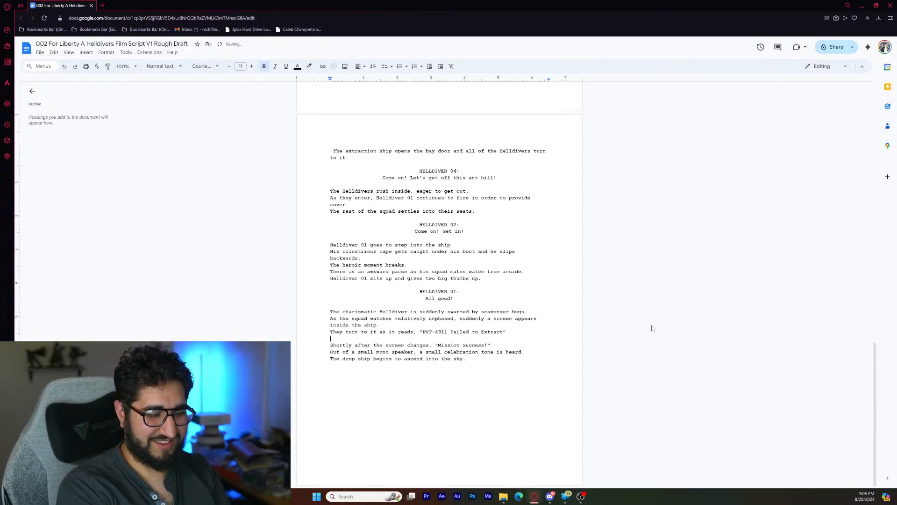
pyautogui.write('The s')
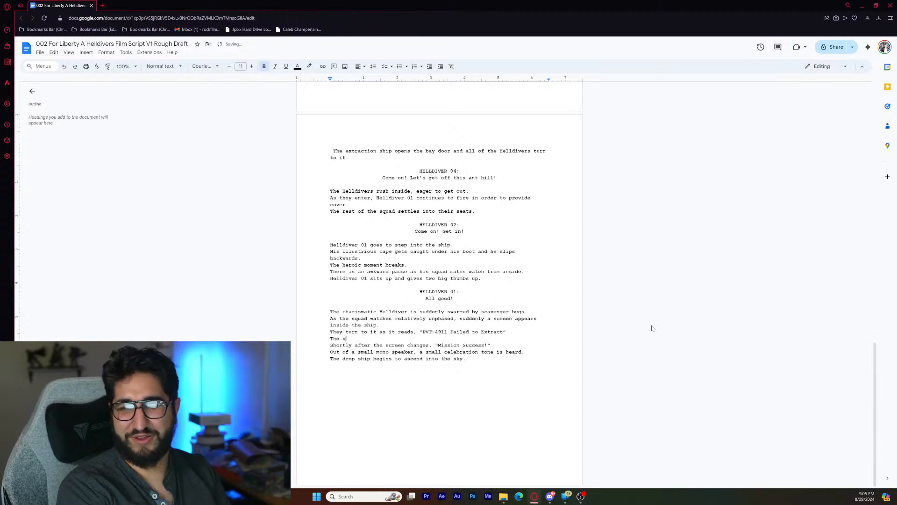
pyautogui.write('quad is sa')
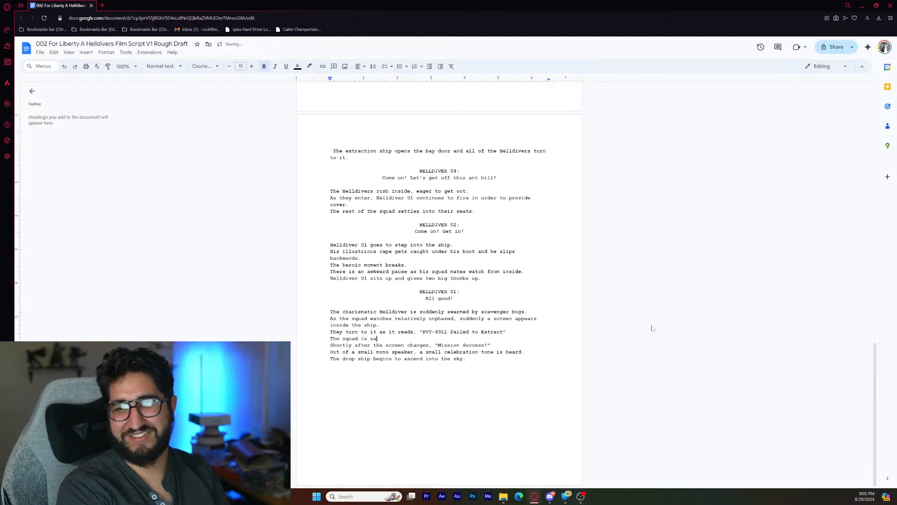
pyautogui.write('ddened by the news')
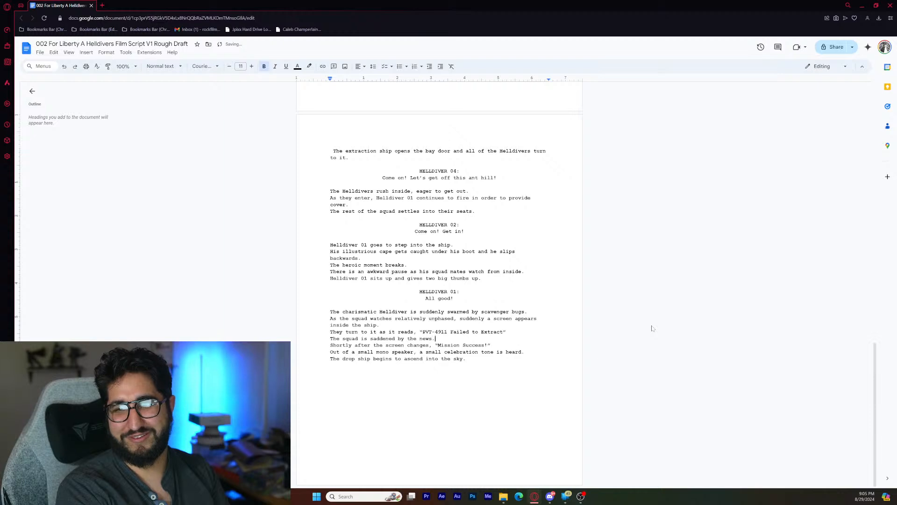
pyautogui.write('.')
# - Add the centered character cue "REMAINING HELLDIVERS (In Unison):" below the saddened squad line, set off by blank lines
pyautogui.press('Return')
pyautogui.press('Return')
pyautogui.press('Up')
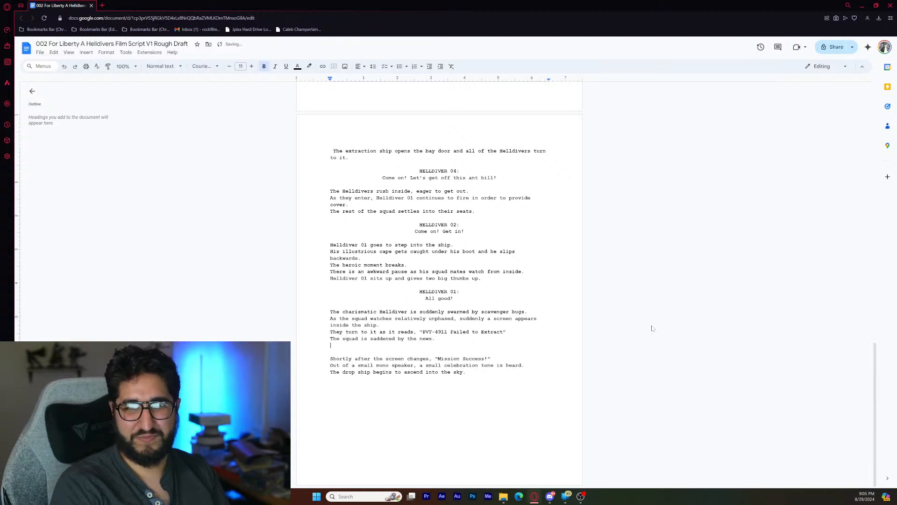
pyautogui.press('Return')
pyautogui.hotkey('ctrl', 'shift', 'e')
pyautogui.write('B')
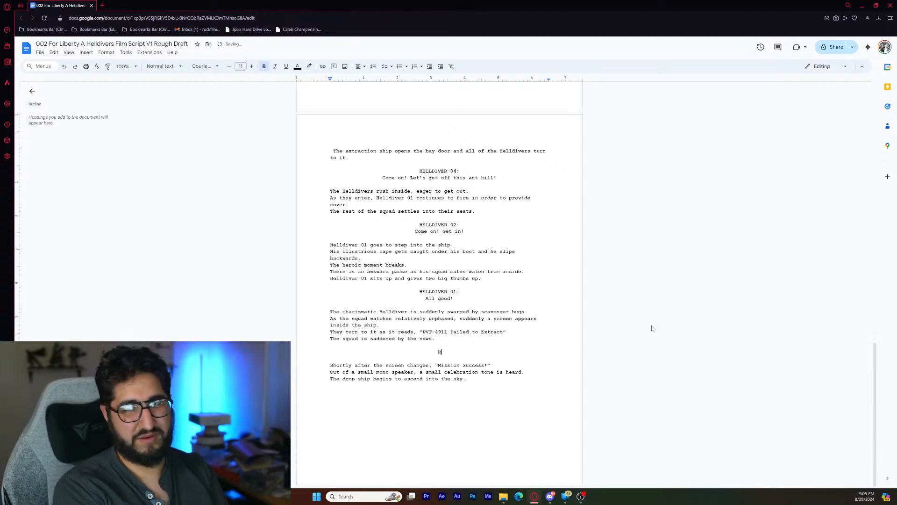
pyautogui.write('E')
pyautogui.press('BackSpace')
pyautogui.press('BackSpace')
pyautogui.write('REMA')
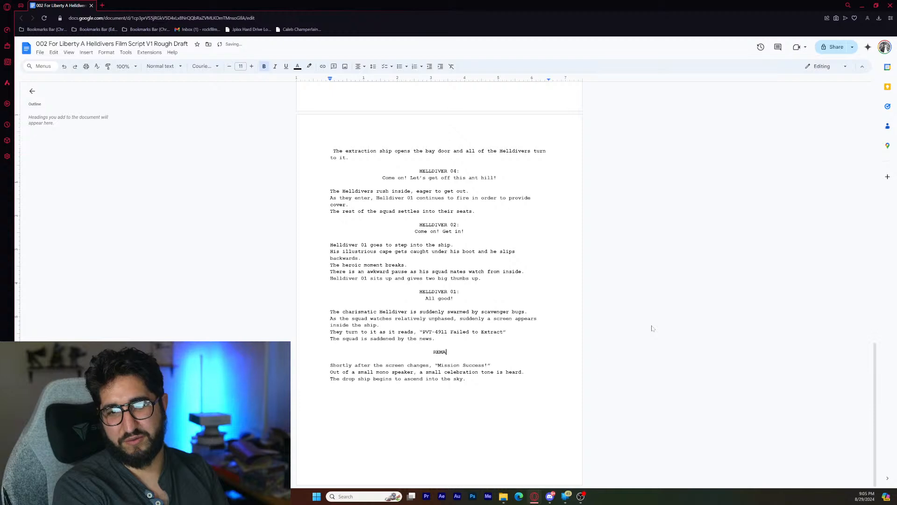
pyautogui.write('INING HELLDIVE')
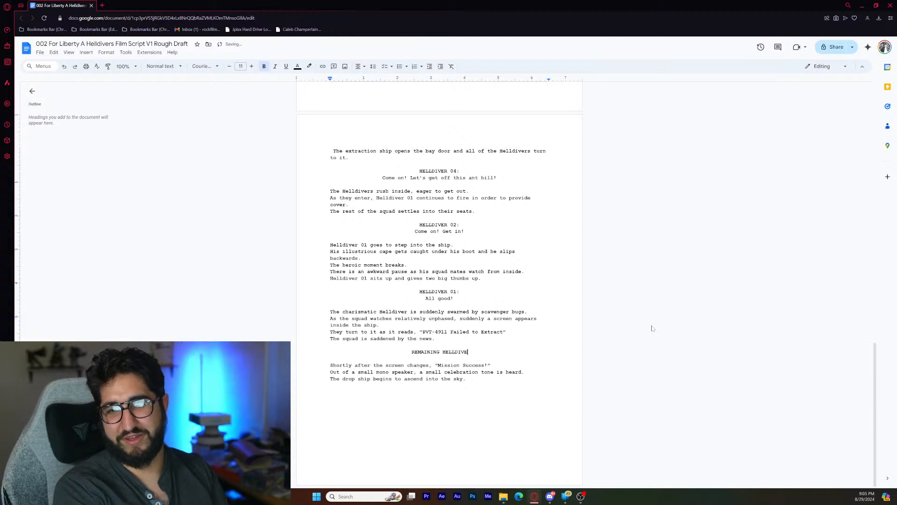
pyautogui.write('RS (')
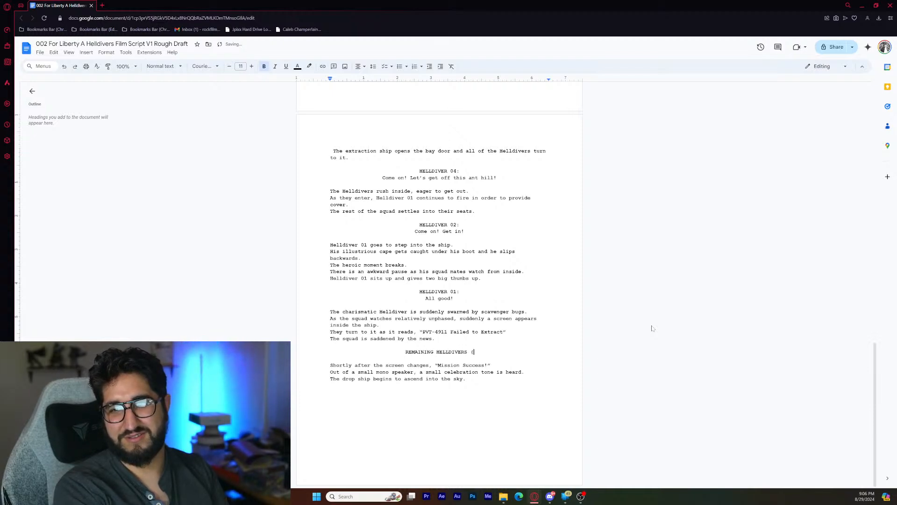
pyautogui.write('In Unison):')
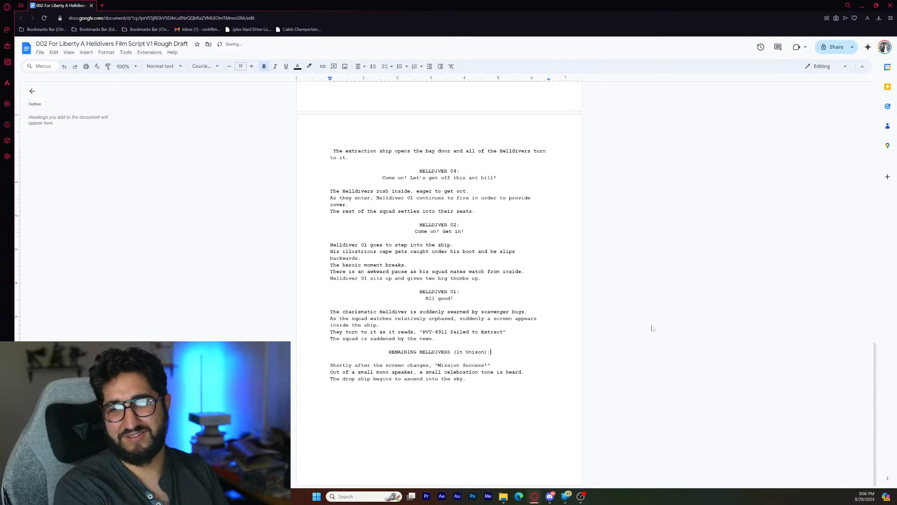
# - Write the dialogue "Awe." under the remaining Helldivers' cue
pyautogui.press('Return')
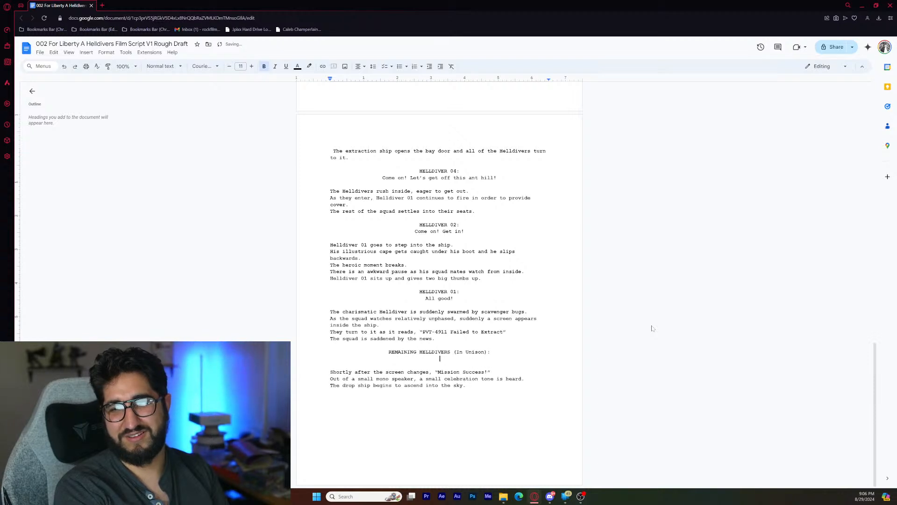
pyautogui.write('A')
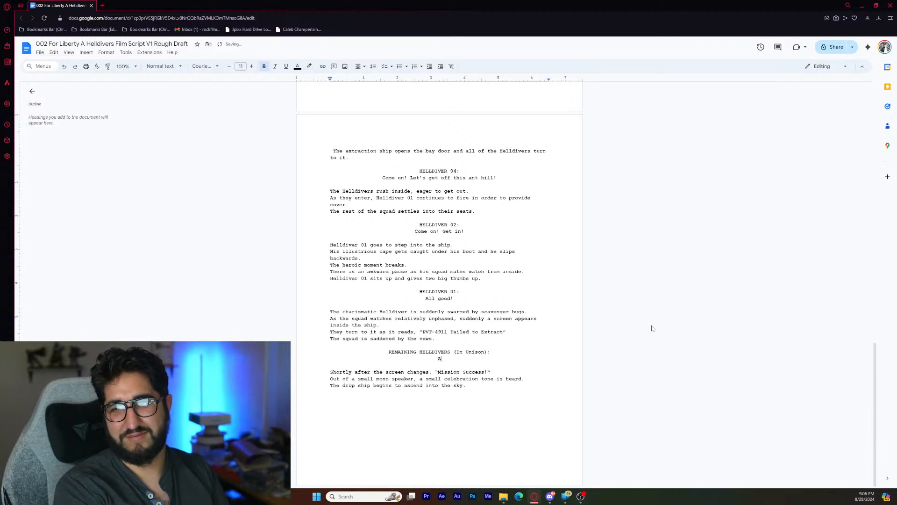
pyautogui.write('we')
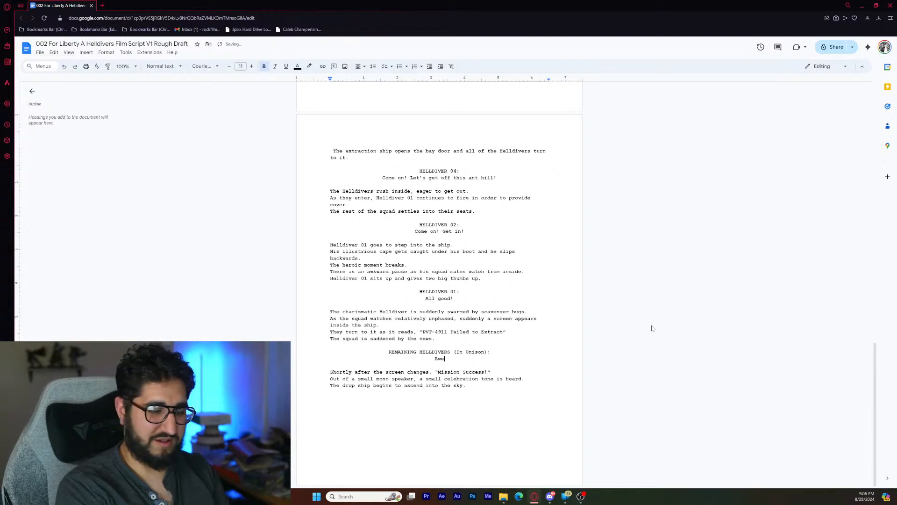
pyautogui.write('.')
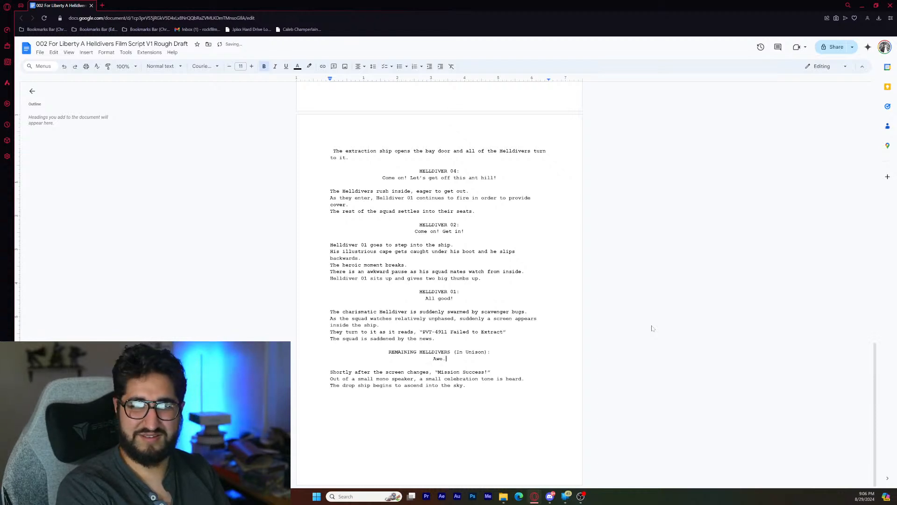
# - Add a centered HELLDIVER 02: cue below "Awe." with the dialogue "I really liked him."
pyautogui.press('Return')
pyautogui.press('Return')
pyautogui.write('HELLDIVER')
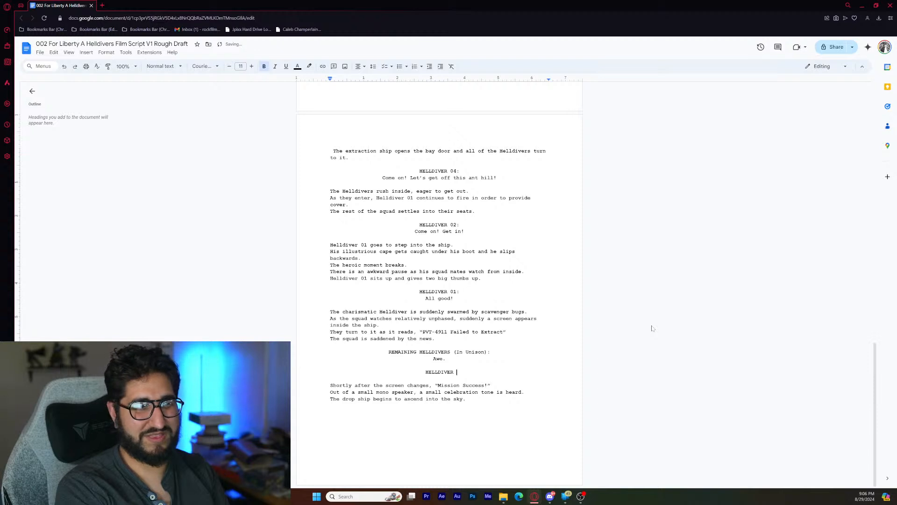
pyautogui.write(' 02')
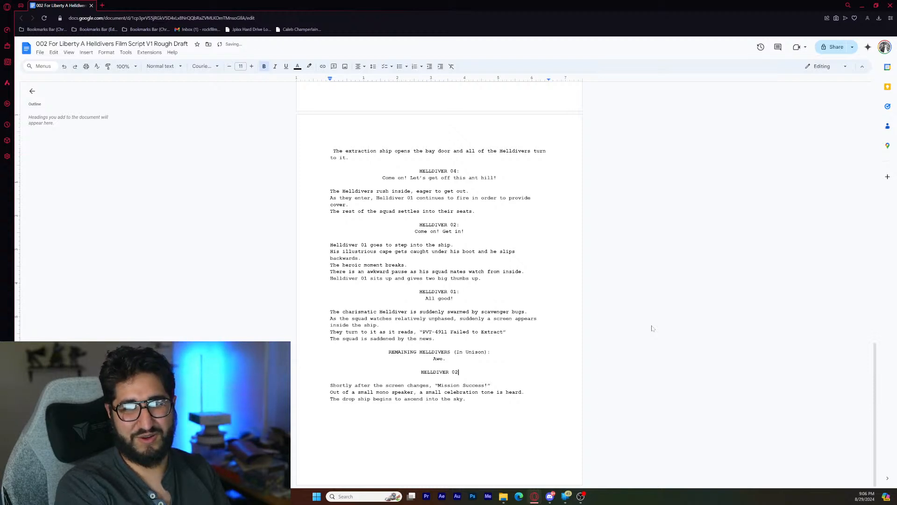
pyautogui.write(':')
pyautogui.press('Return')
pyautogui.write('I r')
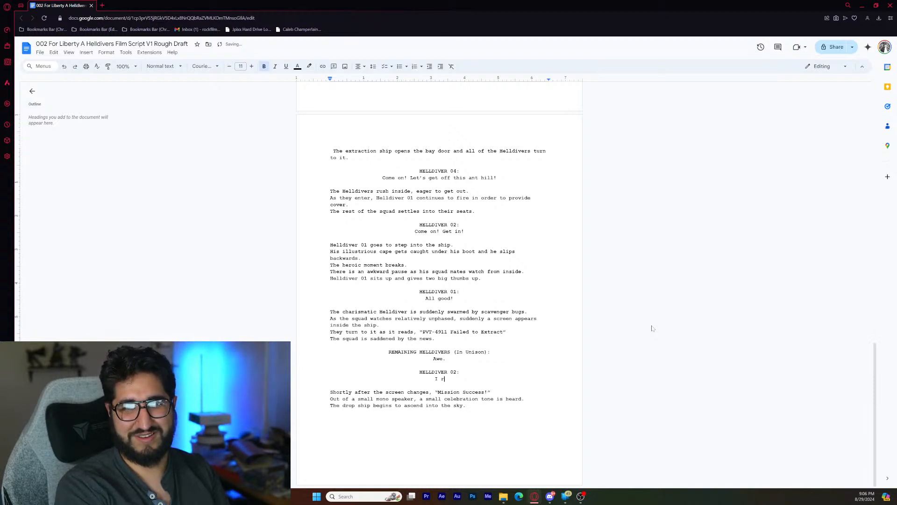
pyautogui.write('eally liked h')
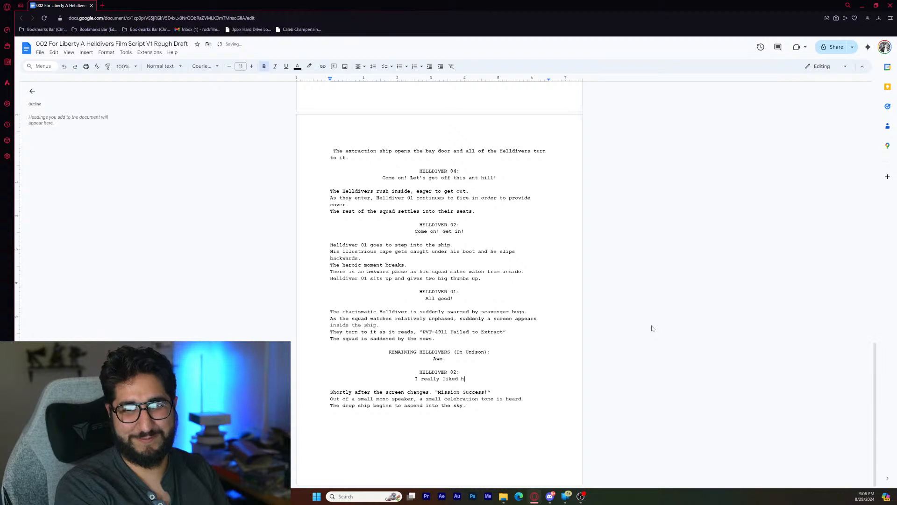
pyautogui.write('im.')
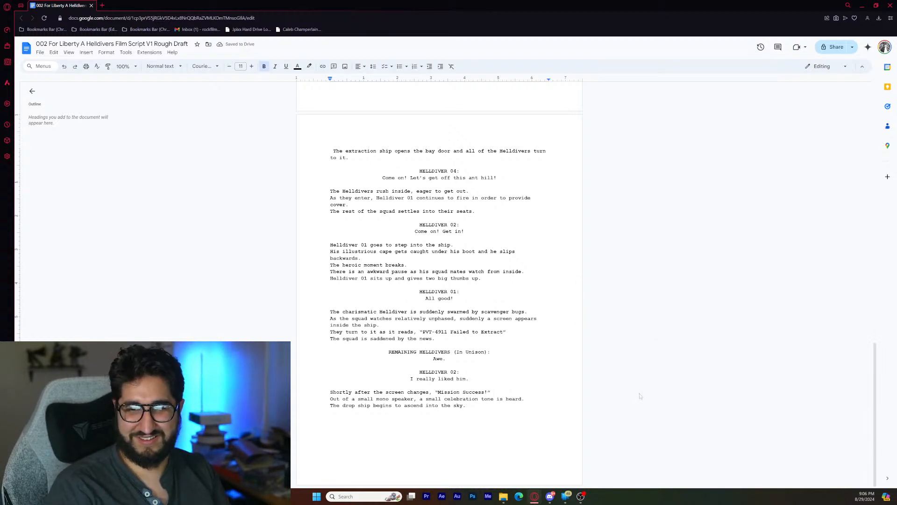
# - Duplicate the "REMAINING HELLDIVERS (In Unison):" cue below the "Mission Success!" line and write the dialogue "Ayyy!" under it
pyautogui.press('Return')
pyautogui.press('Return')
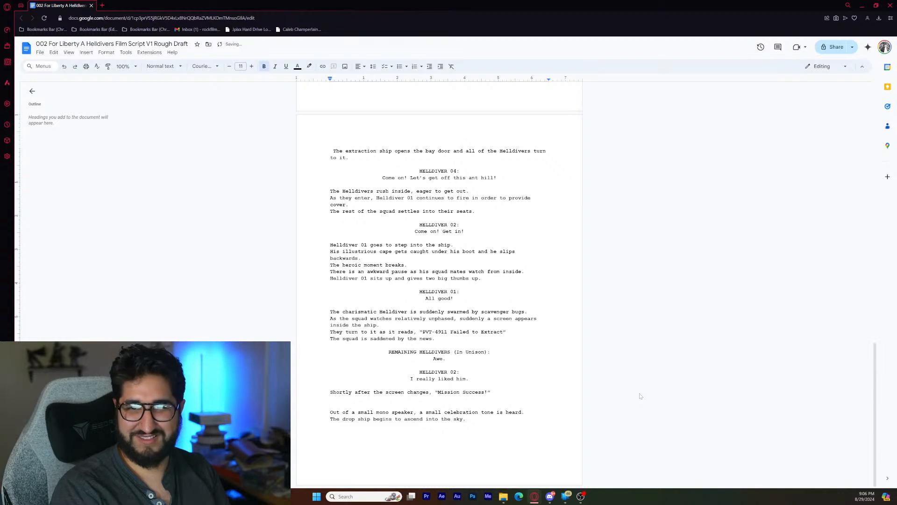
pyautogui.doubleClick(402, 352)
pyautogui.hotkey('shift', 'Right')
pyautogui.hotkey('shift', 'Right')
pyautogui.hotkey('shift', 'Right')
pyautogui.hotkey('shift', 'Right')
pyautogui.hotkey('shift', 'Right')
pyautogui.hotkey('shift', 'Right')
pyautogui.hotkey('shift', 'Right')
pyautogui.hotkey('shift', 'Right')
pyautogui.hotkey('shift', 'Right')
pyautogui.hotkey('shift', 'Right')
pyautogui.hotkey('shift', 'Right')
pyautogui.hotkey('shift', 'Right')
pyautogui.hotkey('shift', 'Right')
pyautogui.hotkey('shift', 'Right')
pyautogui.hotkey('shift', 'Right')
pyautogui.hotkey('shift', 'Right')
pyautogui.hotkey('shift', 'Right')
pyautogui.hotkey('shift', 'Right')
pyautogui.hotkey('shift', 'Right')
pyautogui.hotkey('shift', 'Right')
pyautogui.hotkey('ctrl', 'c')
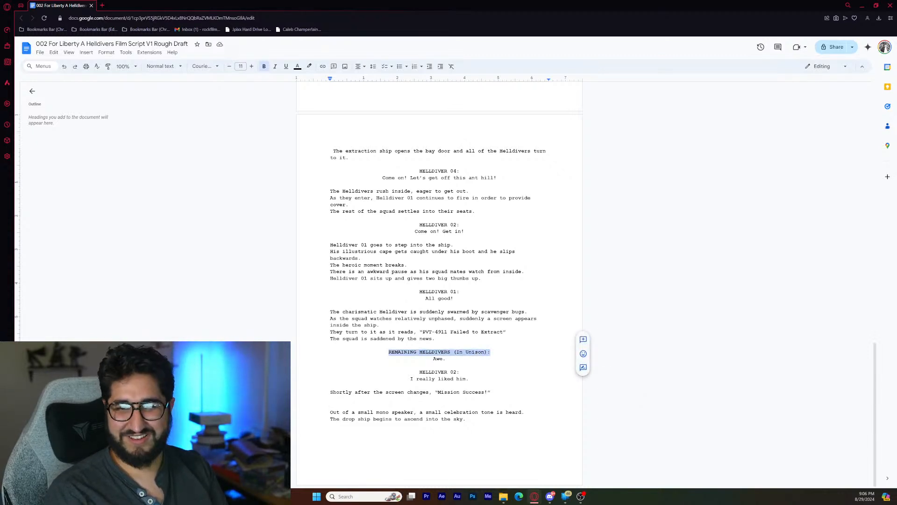
pyautogui.click(331, 405)
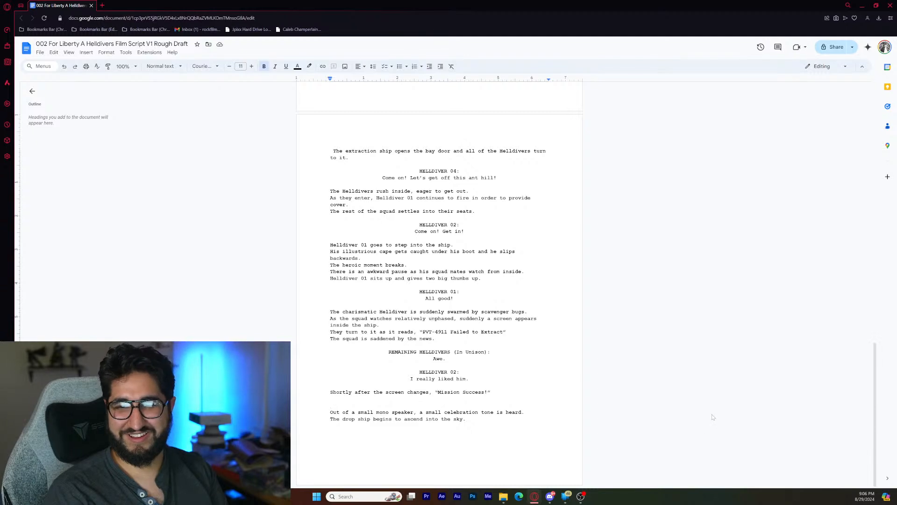
pyautogui.hotkey('ctrl', 'v')
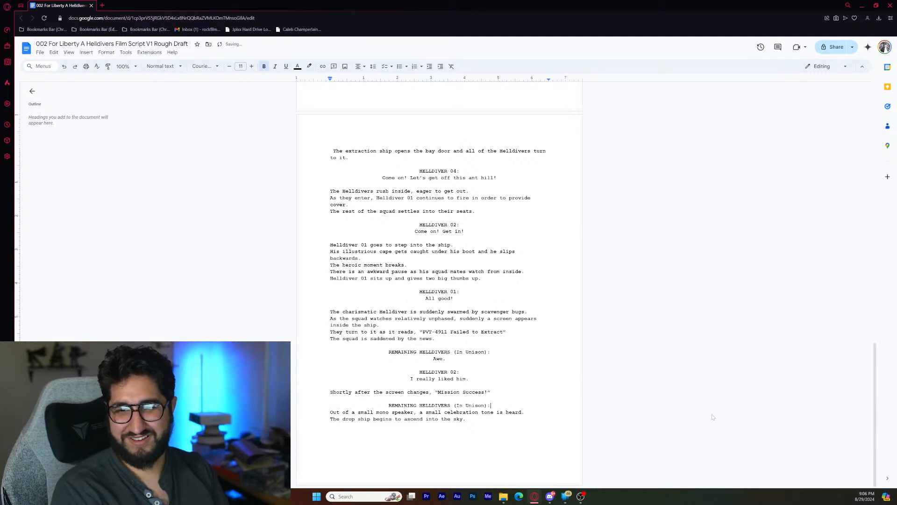
pyautogui.press('Return')
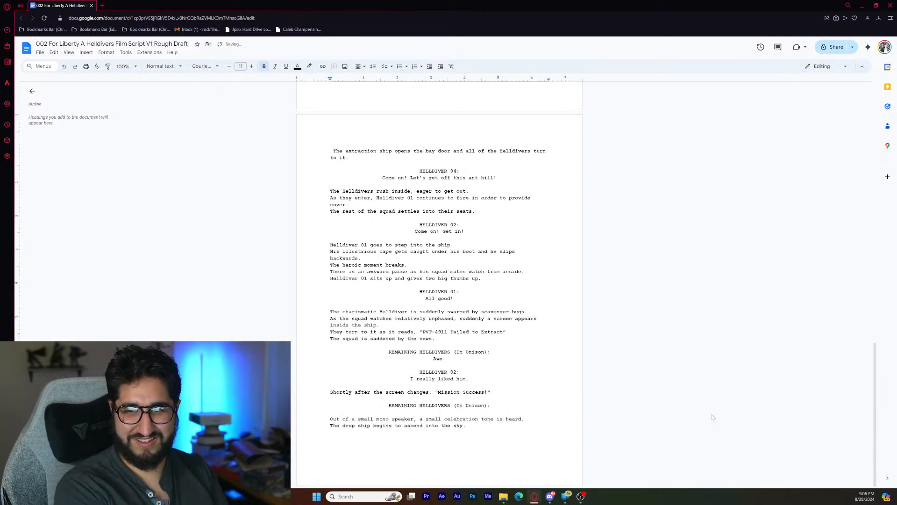
pyautogui.write('Ayyy!')
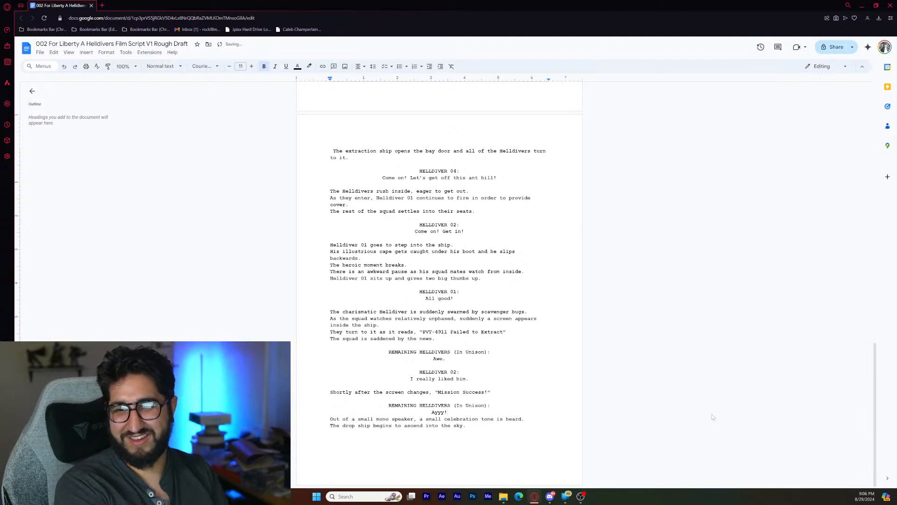
pyautogui.write(' Who')
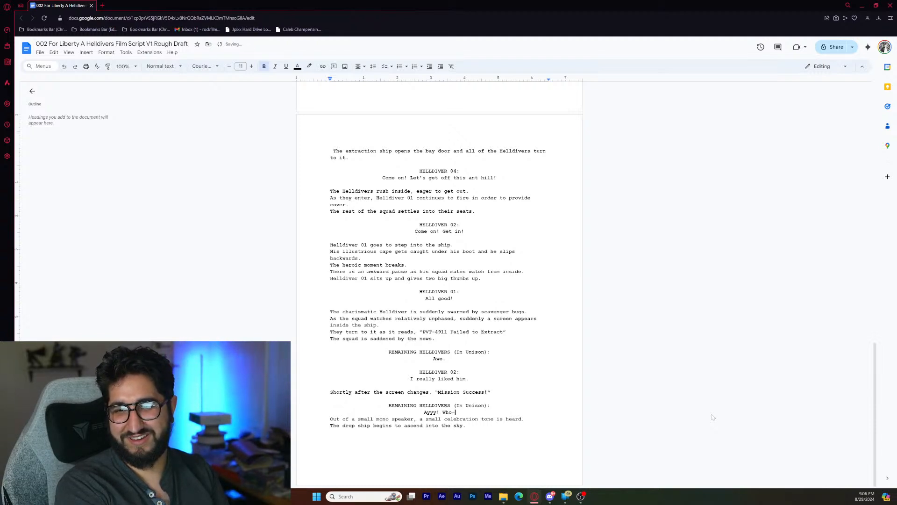
pyautogui.write('o')
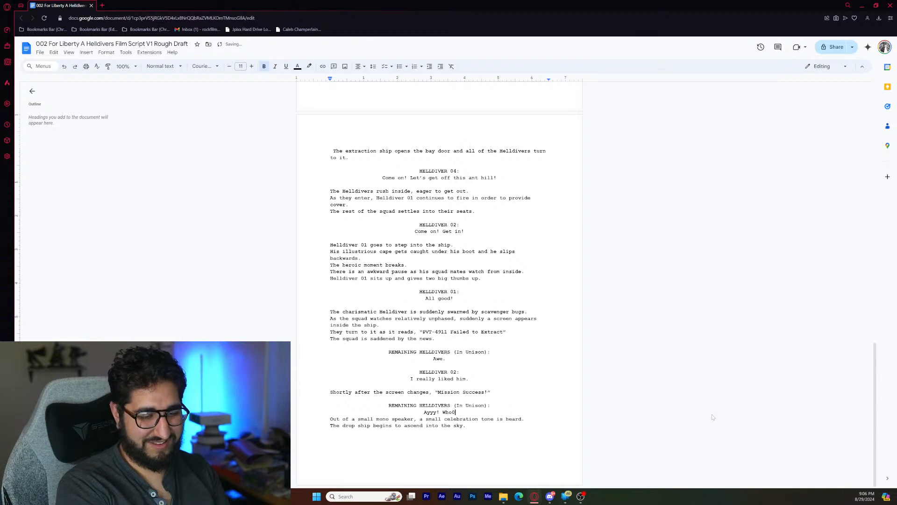
pyautogui.write('-hoo')
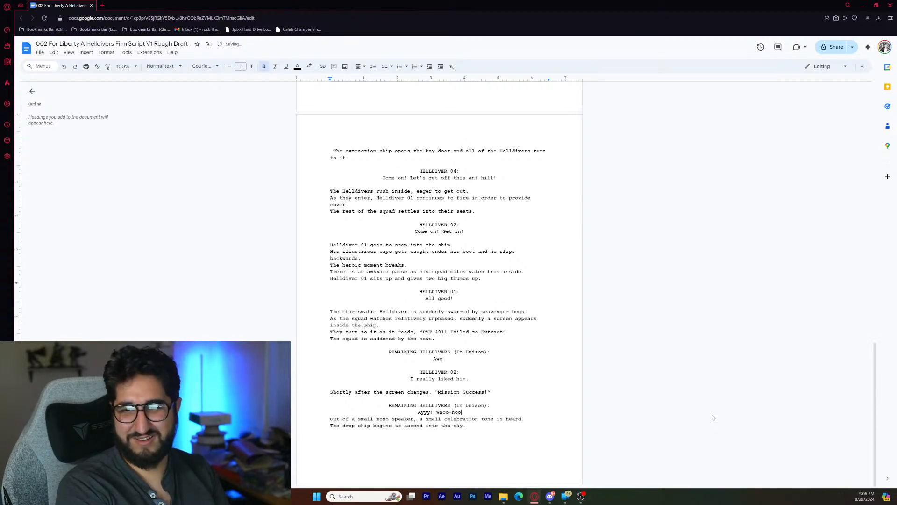
pyautogui.write('!')
# - Extend the "Ayyy!" dialogue with "Whoo-hoo!" and leave one blank line before the celebration tone action line
pyautogui.press('Return')
pyautogui.press('Return')
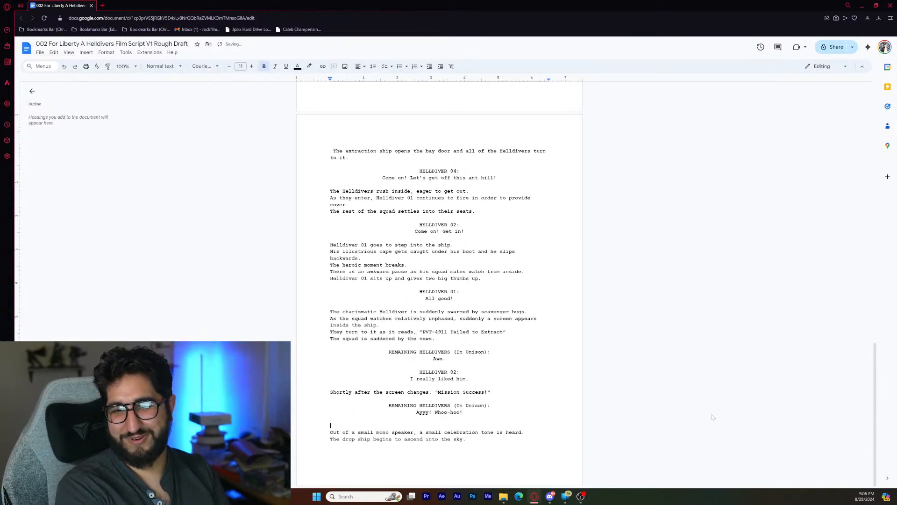
pyautogui.press('BackSpace')
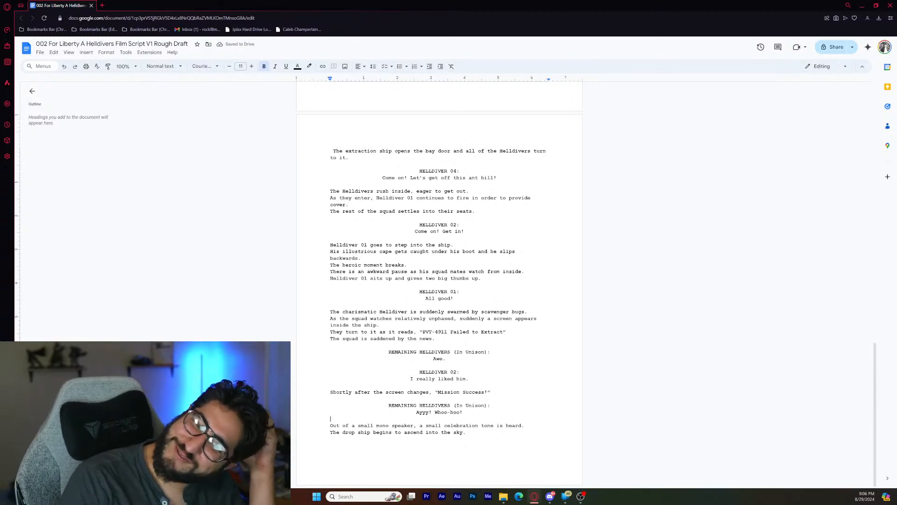
# - Add the line "INTRO CREDITS BEGIN" below the drop ship's ascent, set off by a blank line
pyautogui.click(469, 432)
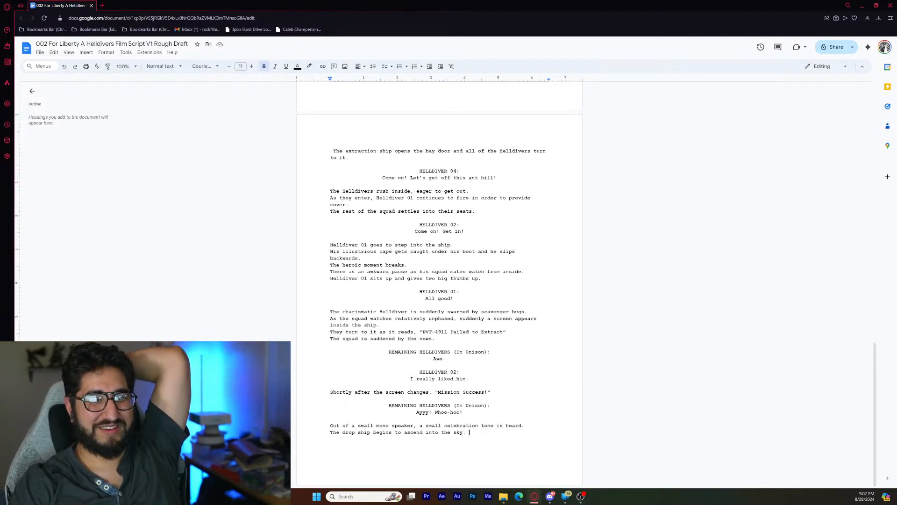
pyautogui.scroll(5, 440, 280)
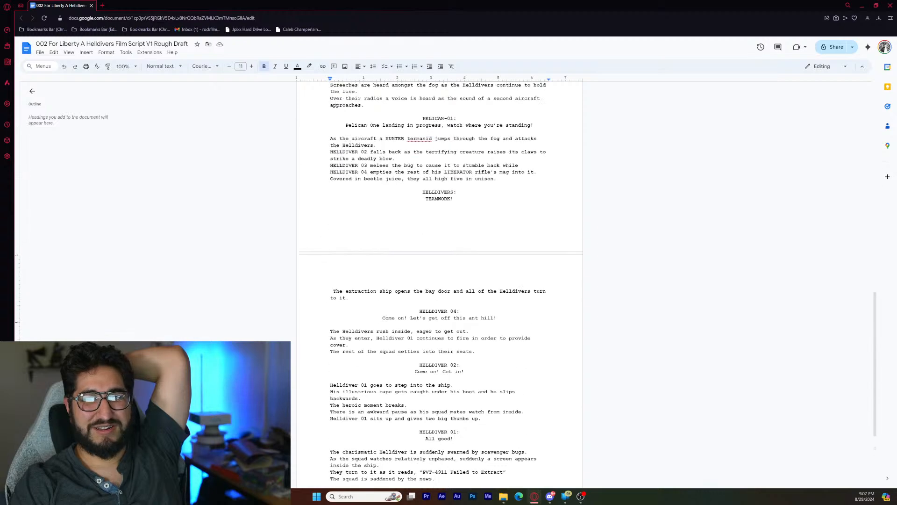
pyautogui.scroll(5, 439, 281)
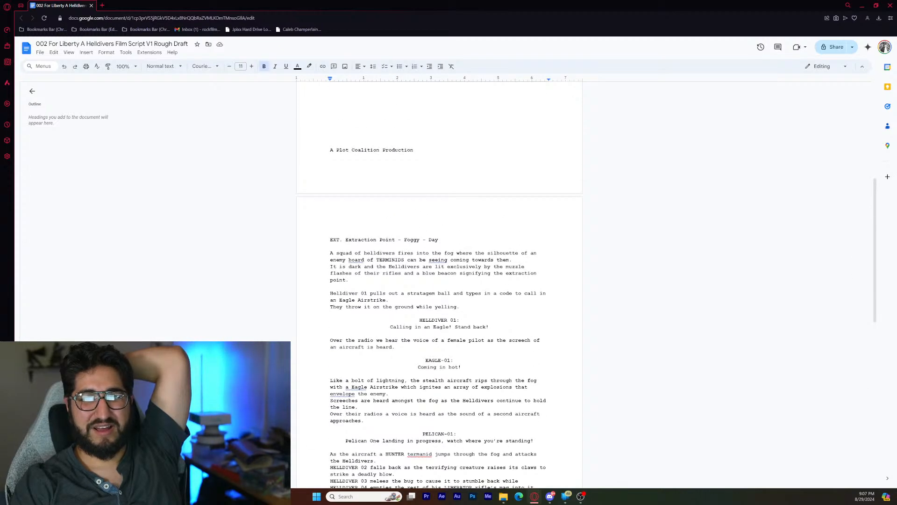
pyautogui.scroll(5, 439, 281)
pyautogui.scroll(-15, 439, 281)
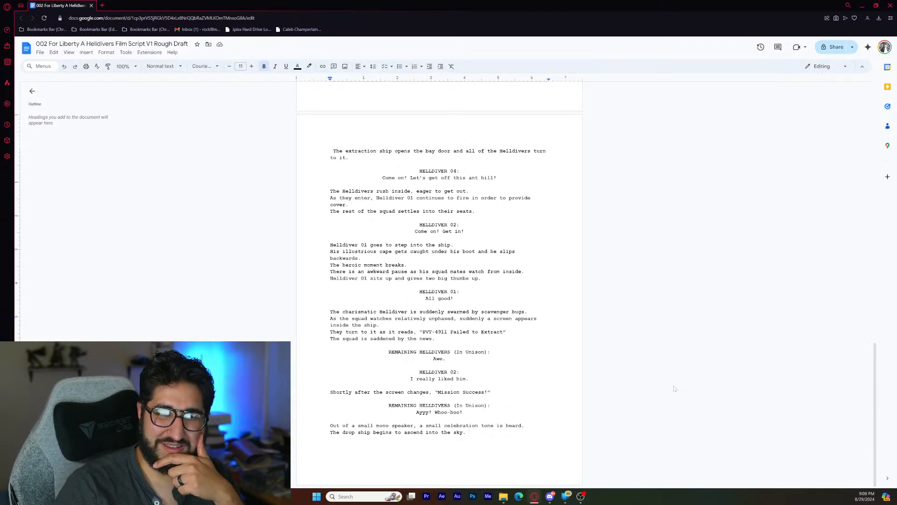
pyautogui.press('Return')
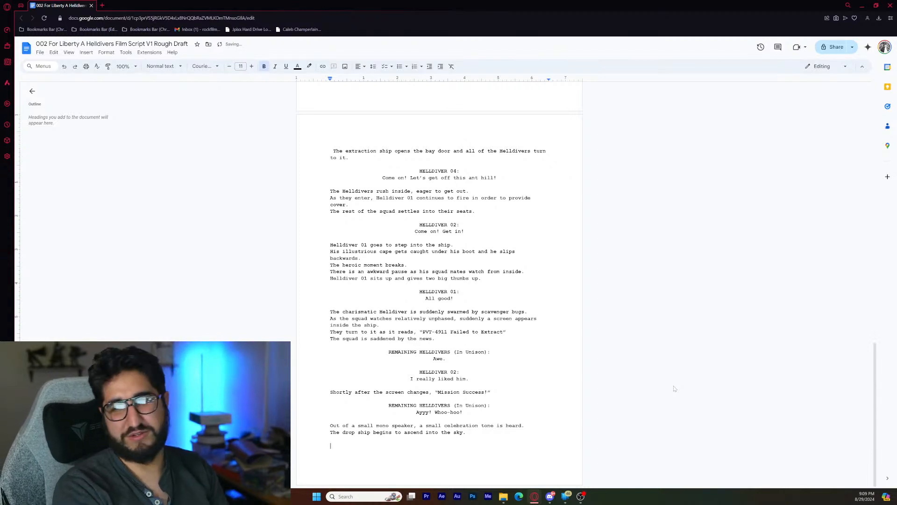
pyautogui.write('INT')
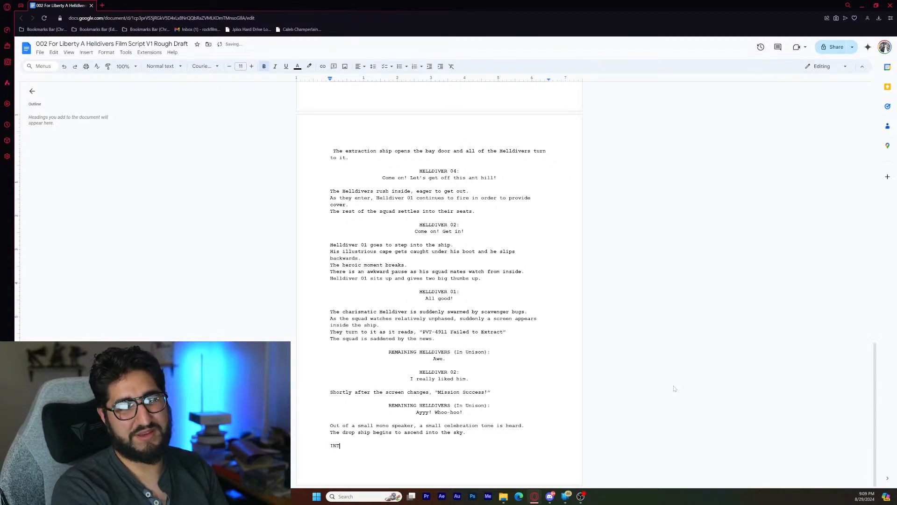
pyautogui.write('RO ')
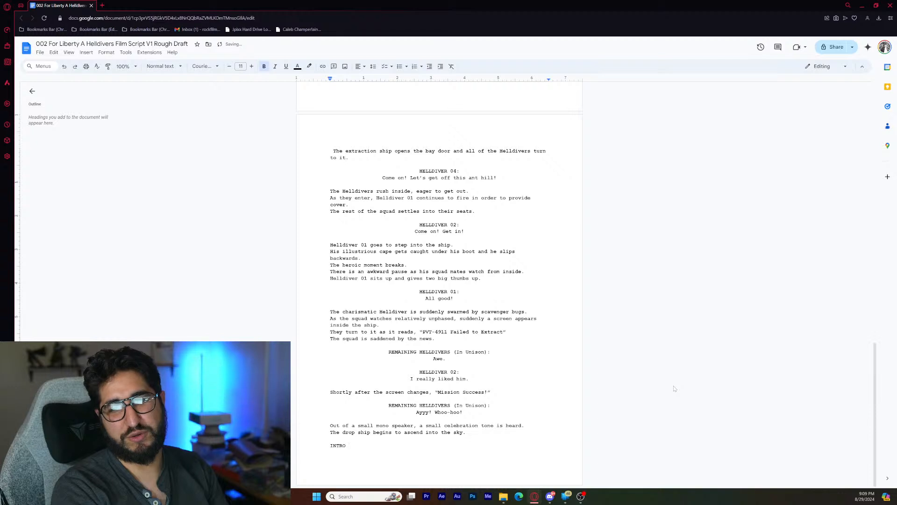
pyautogui.write('CREDITS BEGIN')
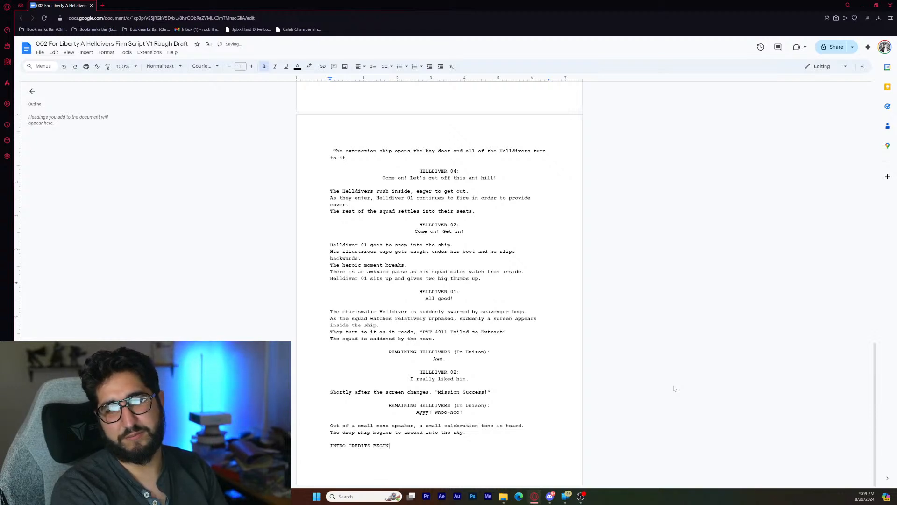
# - Add the line "INTRO CREDITS END" below "INTRO CREDITS BEGIN", separated by blank space
pyautogui.press('Return')
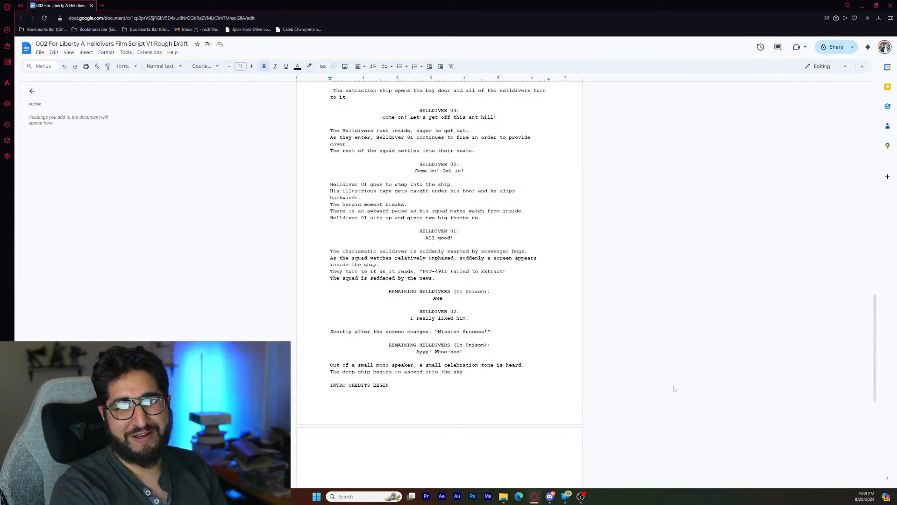
pyautogui.press('Return')
pyautogui.write('INTR')
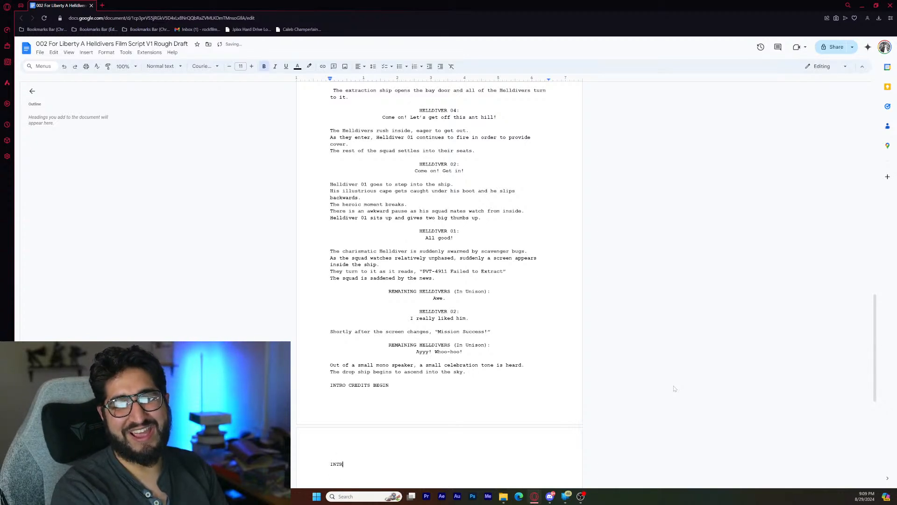
pyautogui.write('O CREDIT')
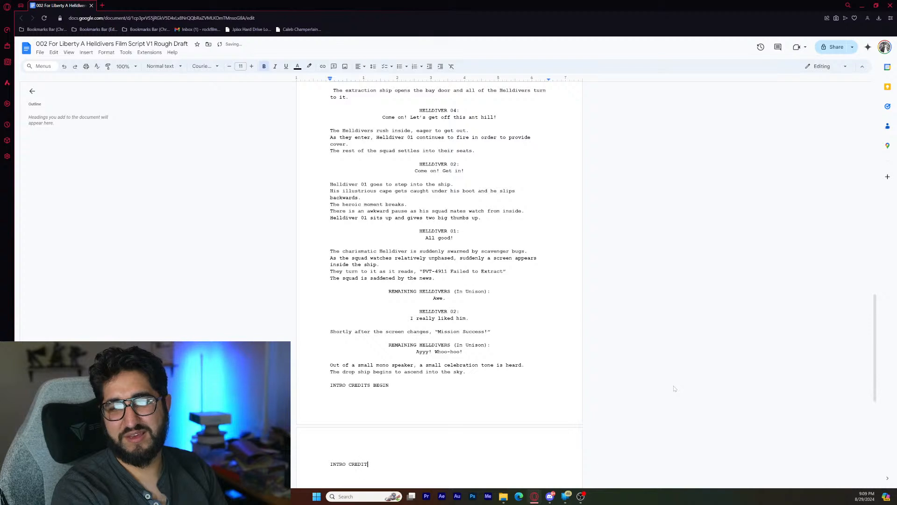
pyautogui.write('S END')
# - Write the scene heading "EXT. SUPER EARTH - ELEMENTARY SCHOOL - DAY" below the end of the credits, correcting the spelling of "ELEMENTARY"
pyautogui.press('Return')
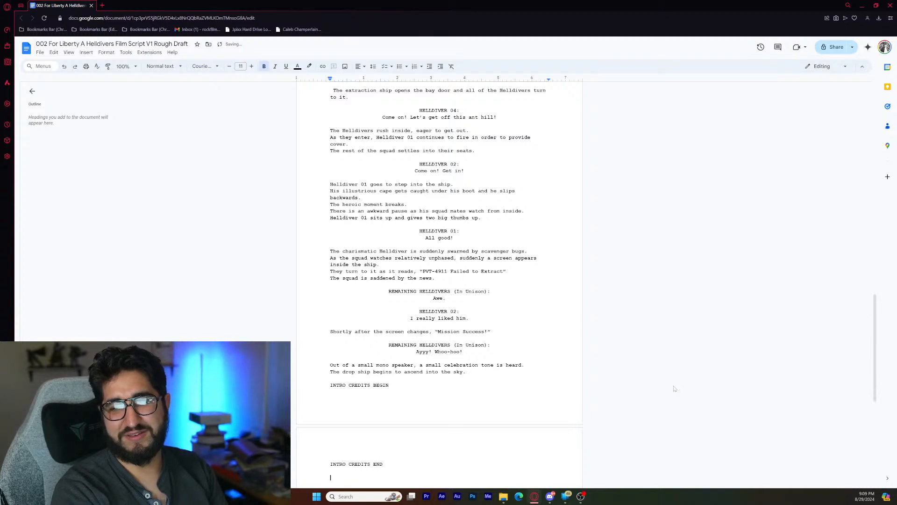
pyautogui.write('EXT.')
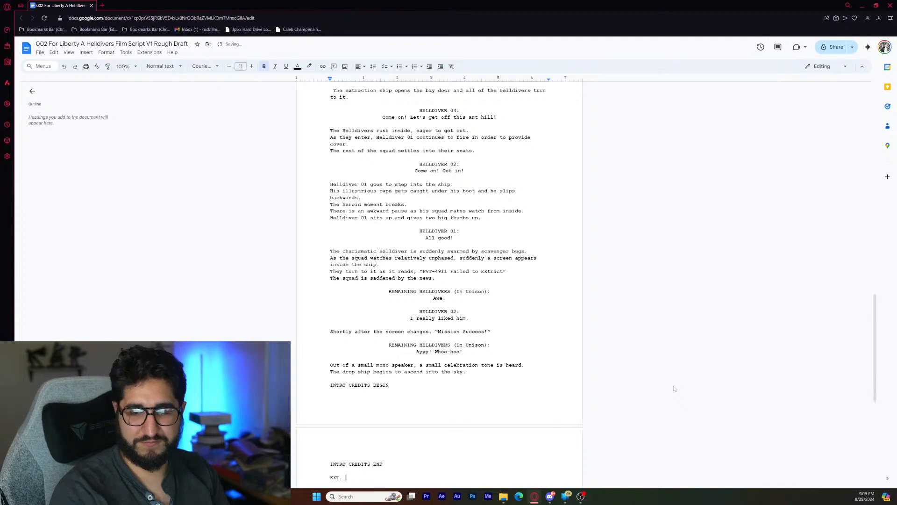
pyautogui.scroll(-2, 774, 294)
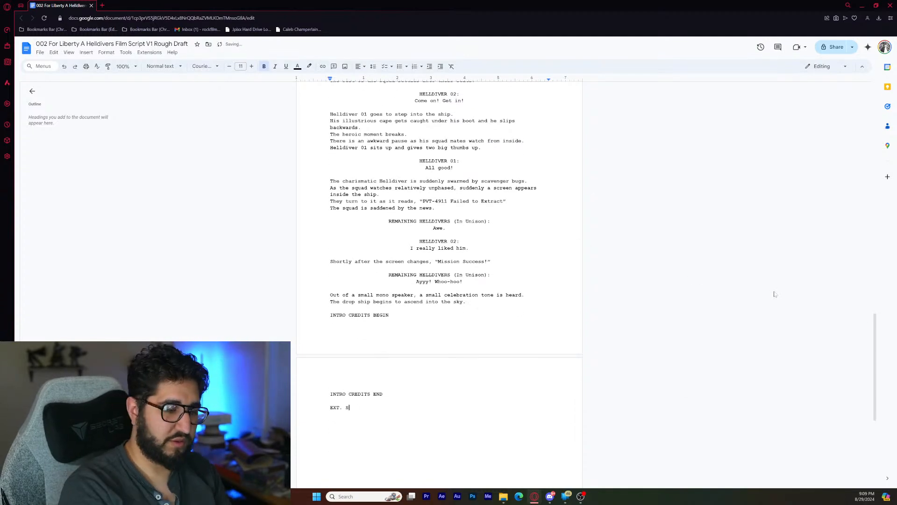
pyautogui.write('SUPER EART')
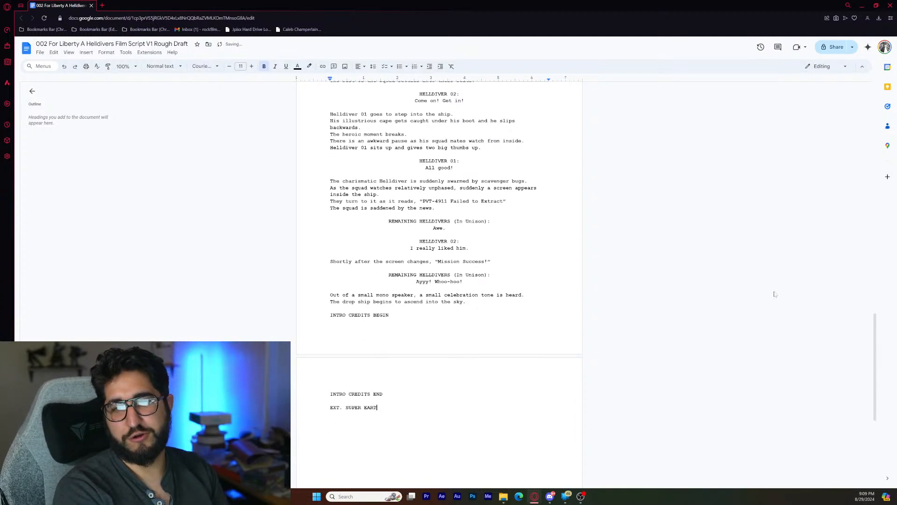
pyautogui.write('H - ELEMT')
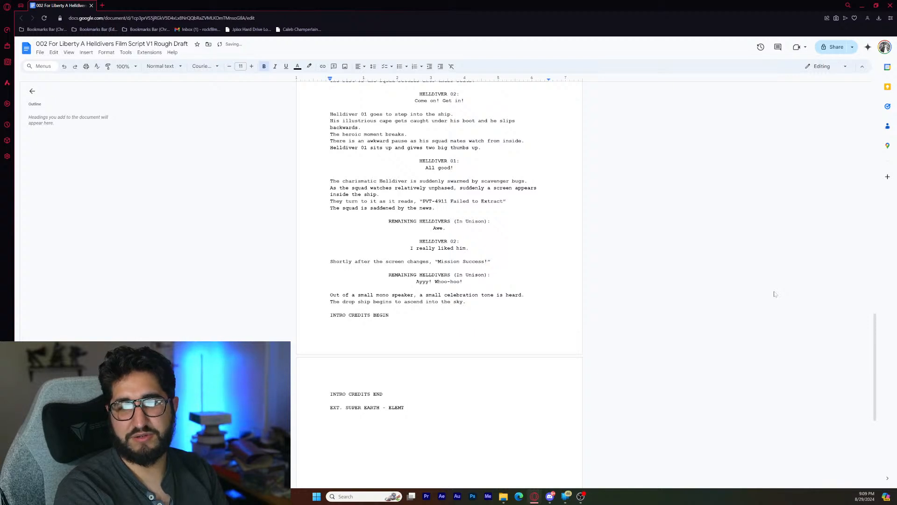
pyautogui.write('ERY S')
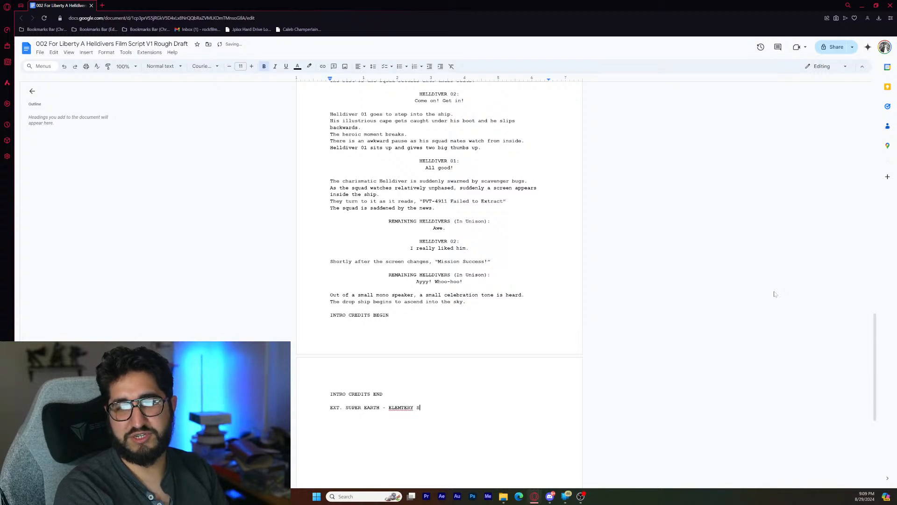
pyautogui.write('CHOOL - DAYT')
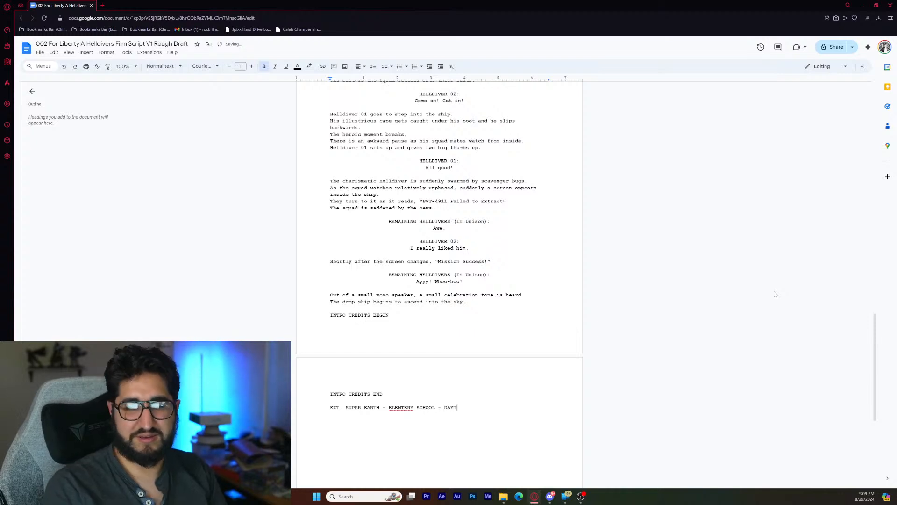
pyautogui.press('BackSpace')
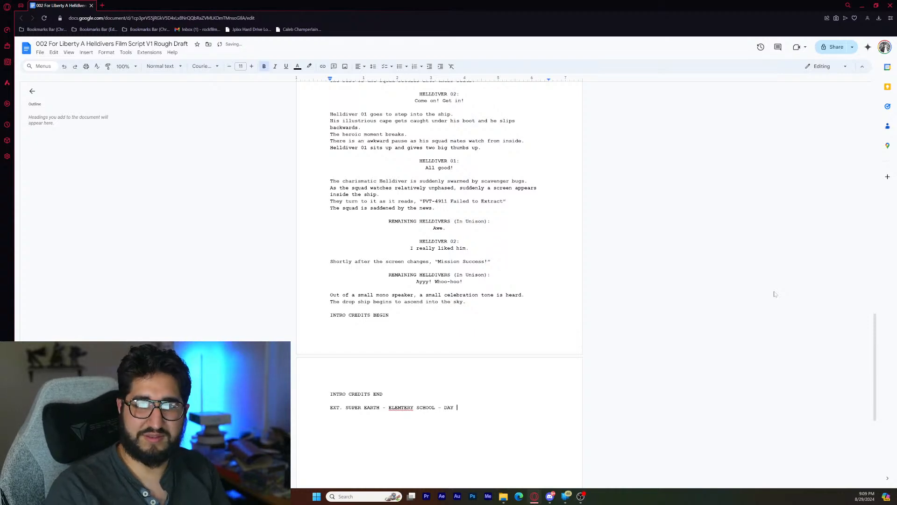
pyautogui.rightClick(398, 407)
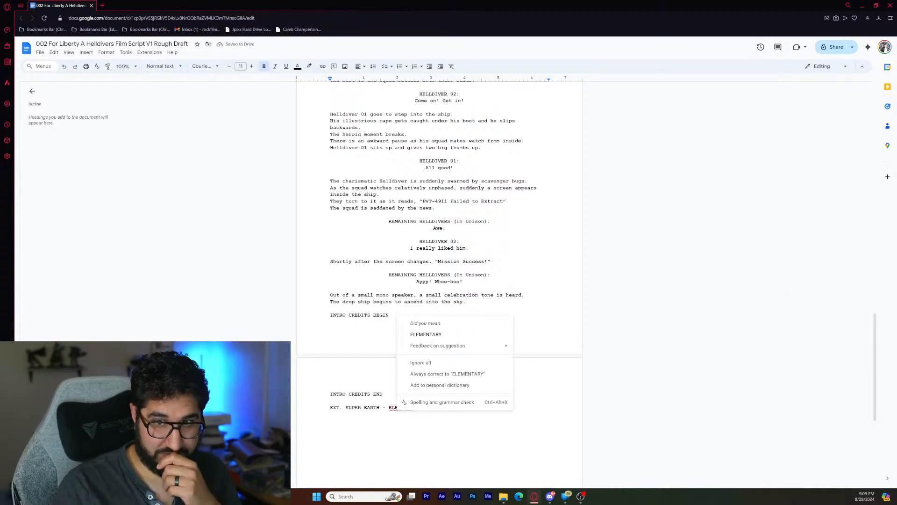
pyautogui.click(434, 334)
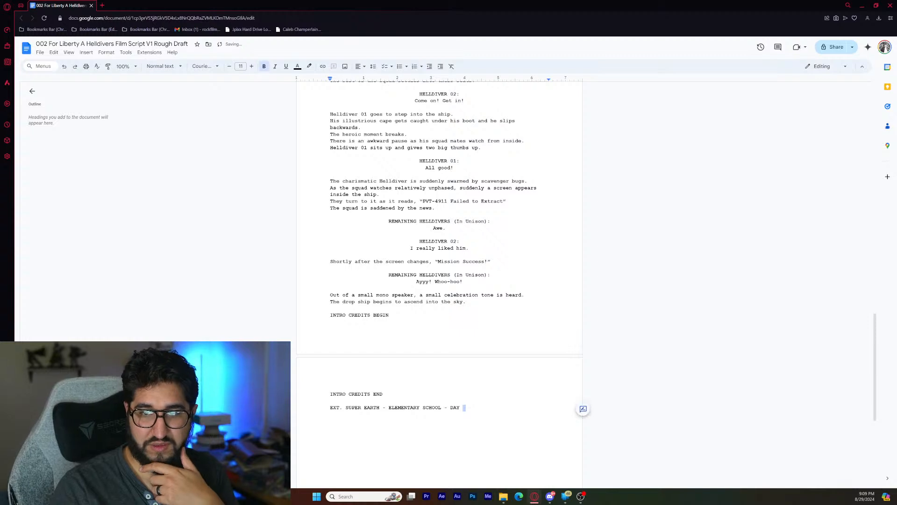
# - Begin the action line "The scene settles on a school yard" directly below the exterior elementary school heading
pyautogui.press('Return')
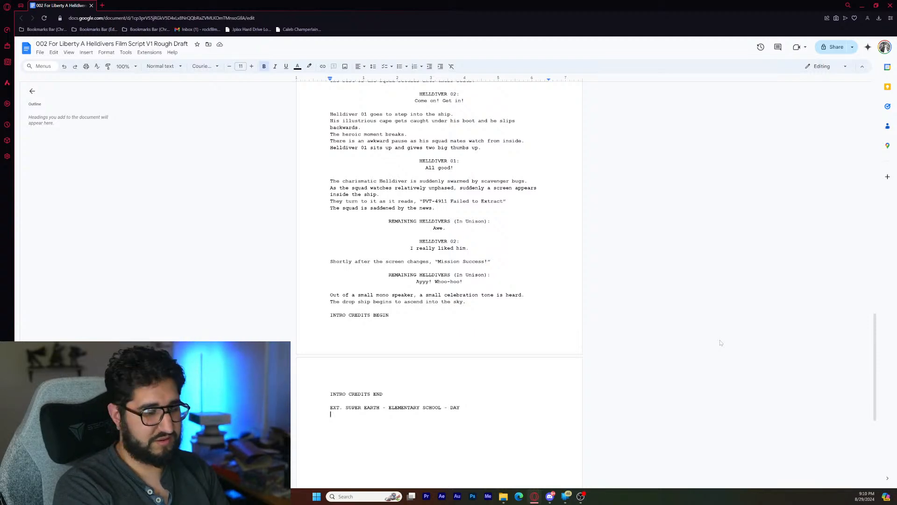
pyautogui.write('The sceen')
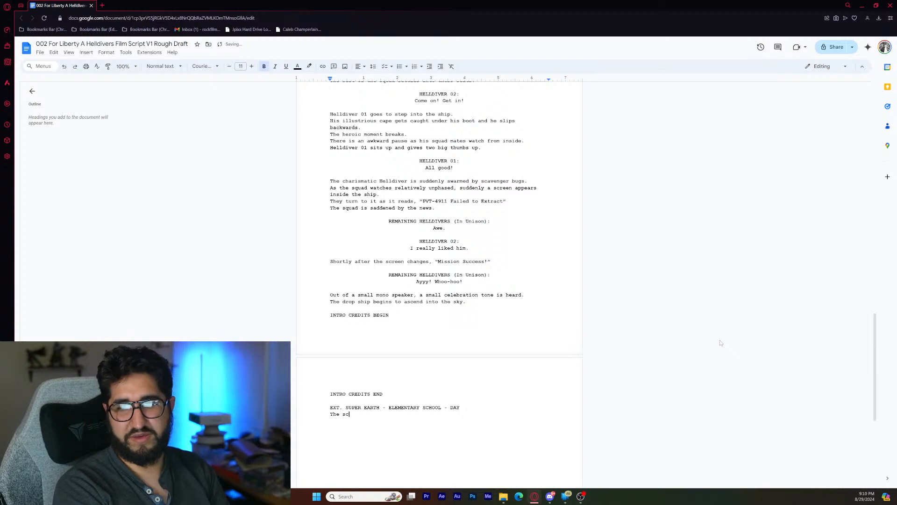
pyautogui.press('BackSpace')
pyautogui.press('BackSpace')
pyautogui.write('ne ')
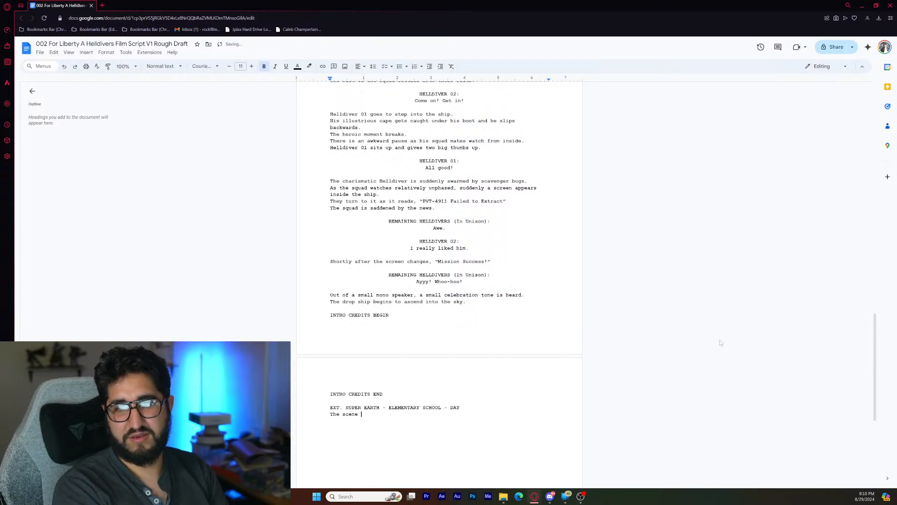
pyautogui.write('settles on')
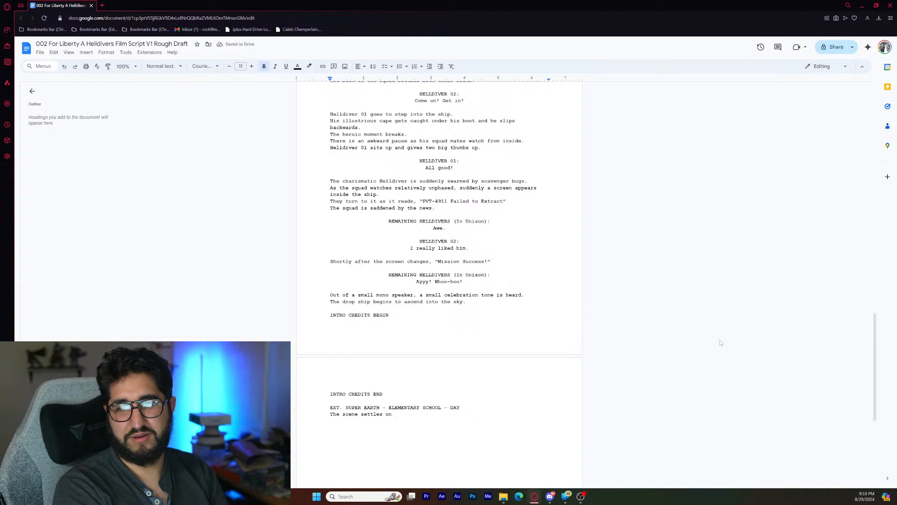
pyautogui.write(' a scho')
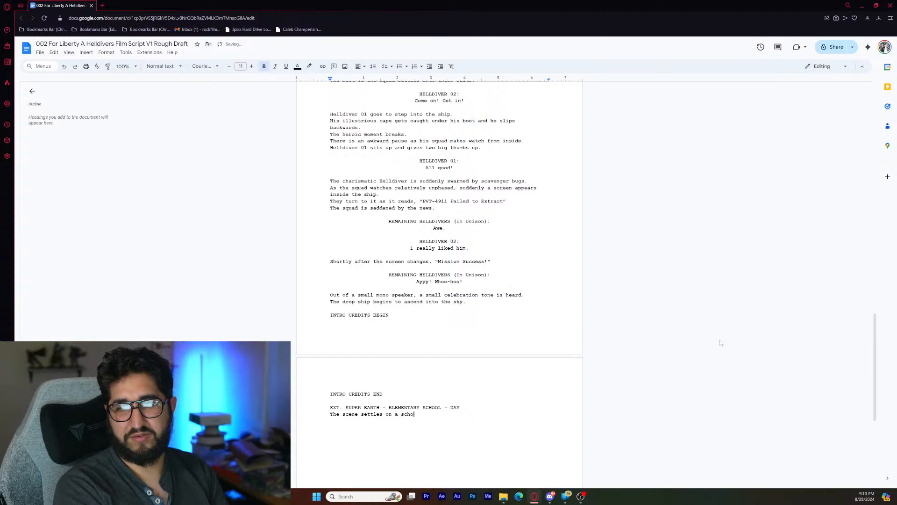
pyautogui.write('ol yard ')
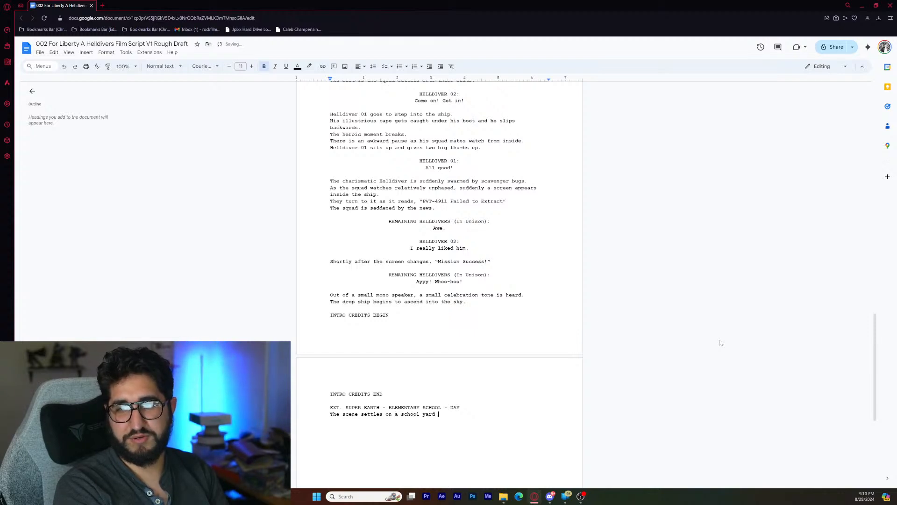
pyautogui.write('a')
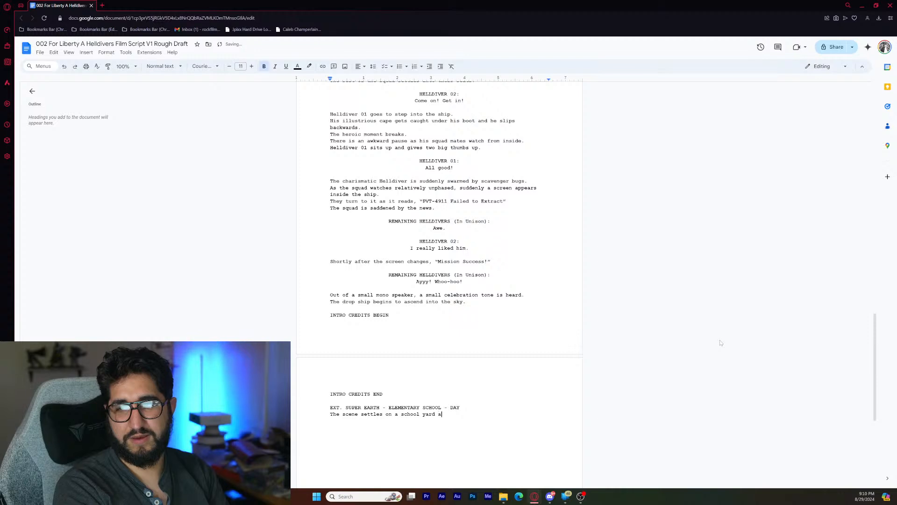
pyautogui.write('s we')
# - Complete the school yard sentence with "as a bell is heard ringing." and leave a blank line below it
pyautogui.press('BackSpace')
pyautogui.press('BackSpace')
pyautogui.write('a bel')
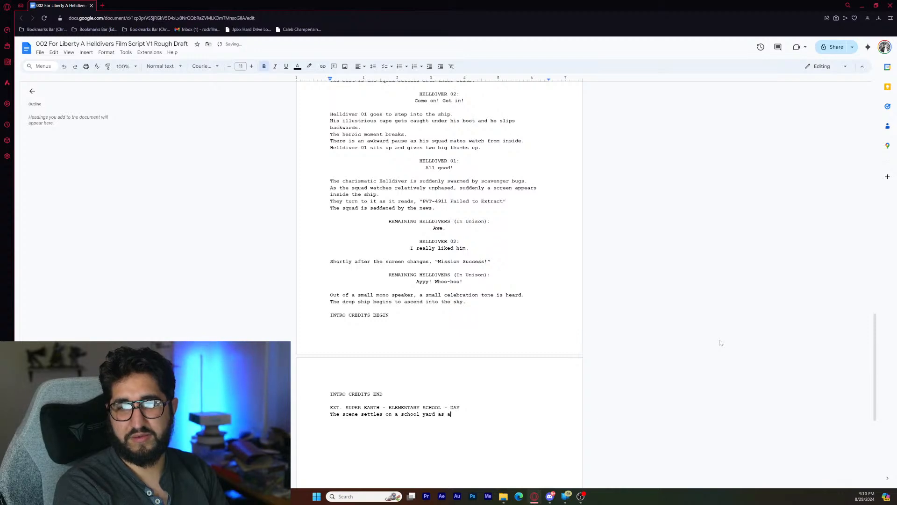
pyautogui.write('l ')
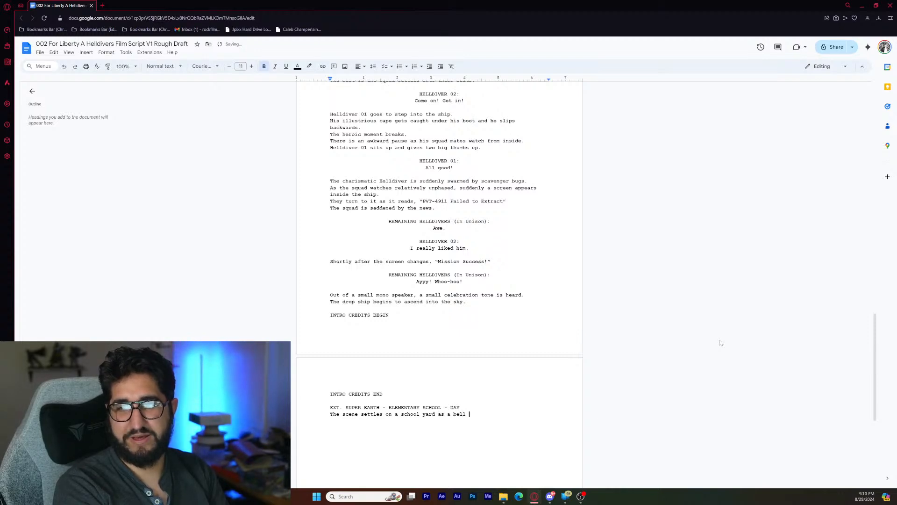
pyautogui.write('is heard')
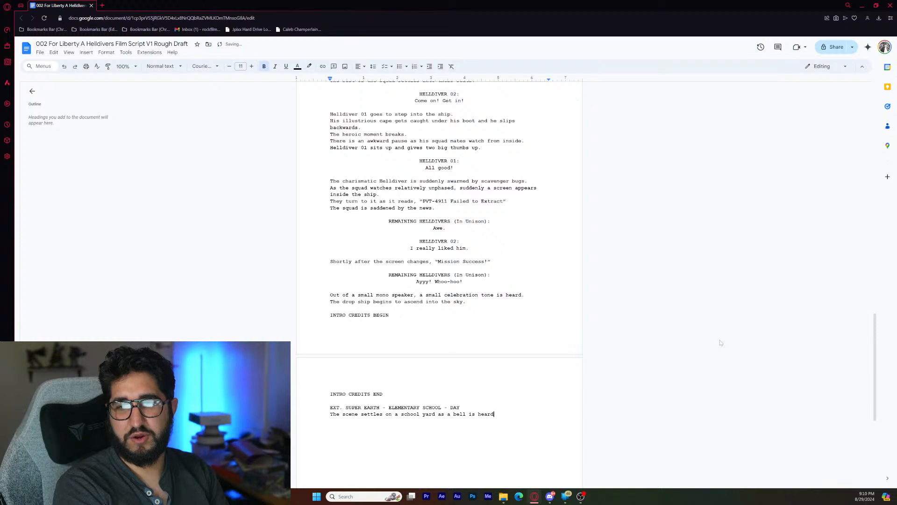
pyautogui.write(' rinin')
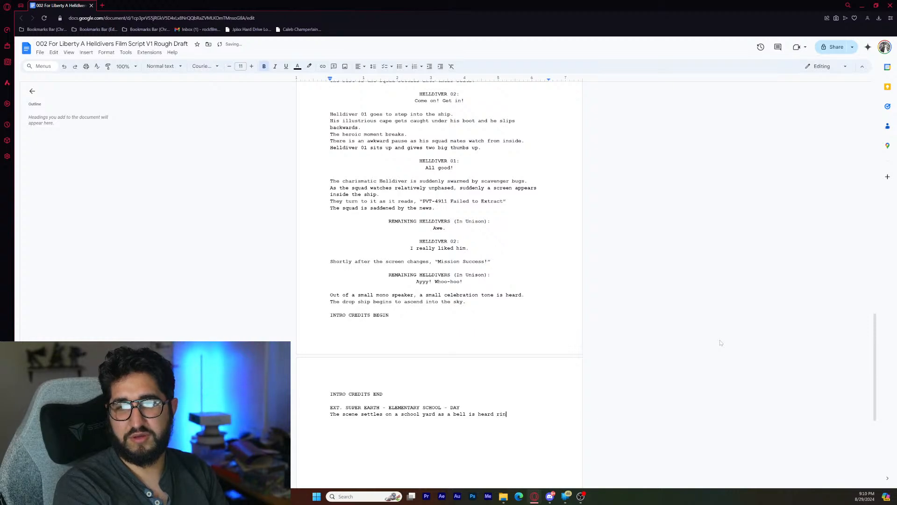
pyautogui.press('BackSpace')
pyautogui.press('BackSpace')
pyautogui.write('ging')
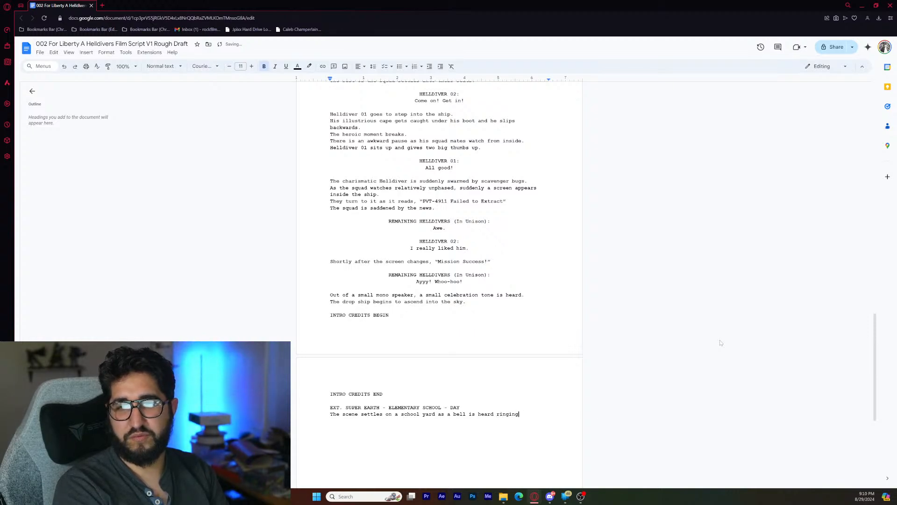
pyautogui.write('.')
pyautogui.press('Return')
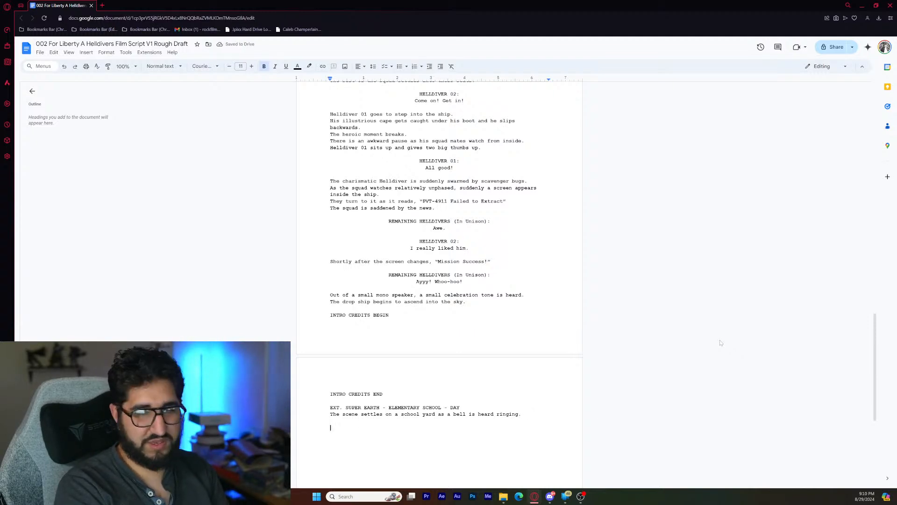
# - Duplicate the elementary school scene heading below the bell line and change the copy's "EXT" to "INT"
pyautogui.moveTo(330, 408); pyautogui.dragTo(463, 408)
pyautogui.hotkey('ctrl', 'c')
pyautogui.click(331, 427)
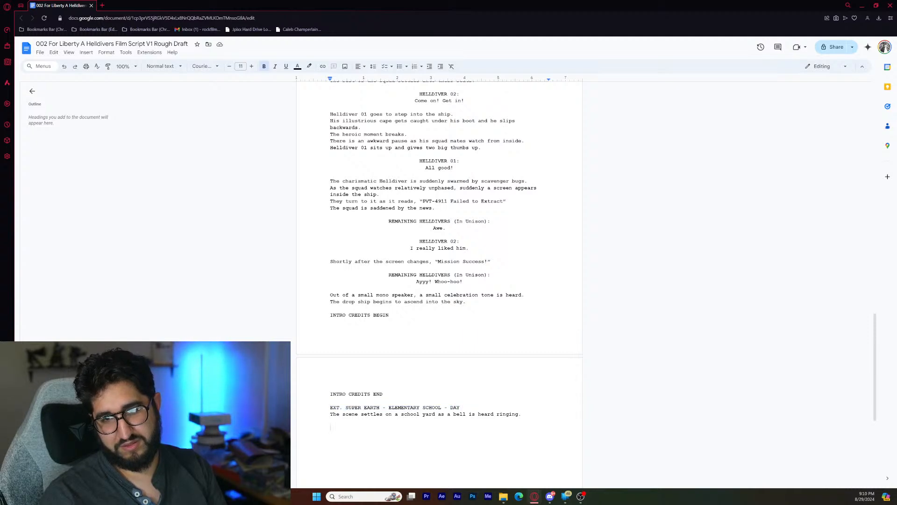
pyautogui.hotkey('ctrl', 'v')
pyautogui.doubleClick(334, 427)
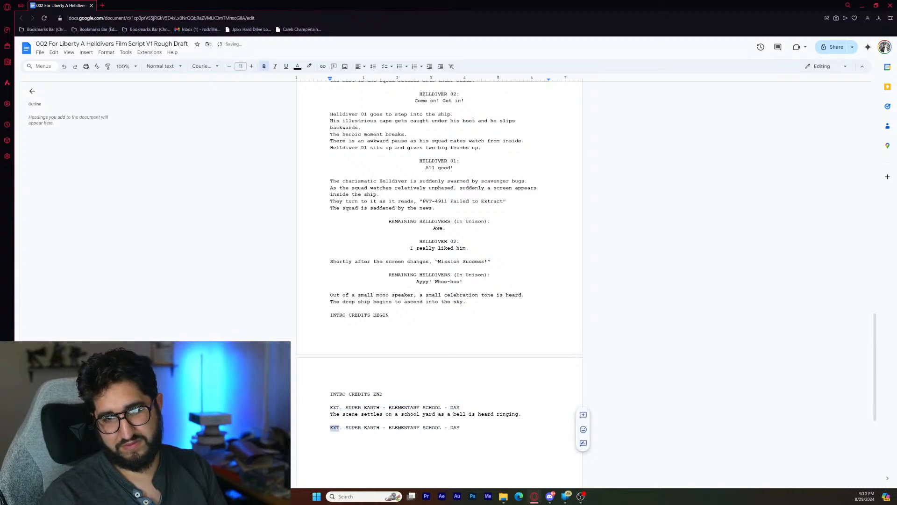
pyautogui.write('INT')
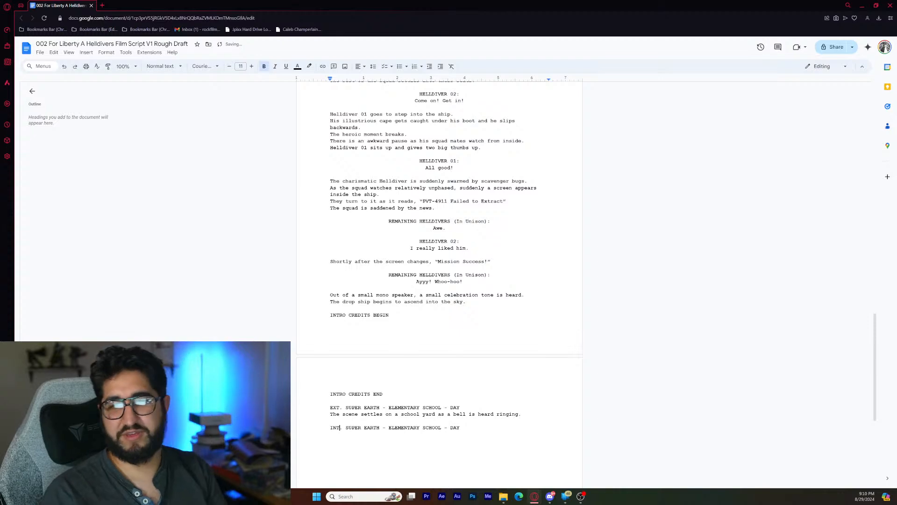
# - Insert "CLASSROOM" after "SCHOOL" in the interior heading and start a new line below the heading
pyautogui.click(442, 427)
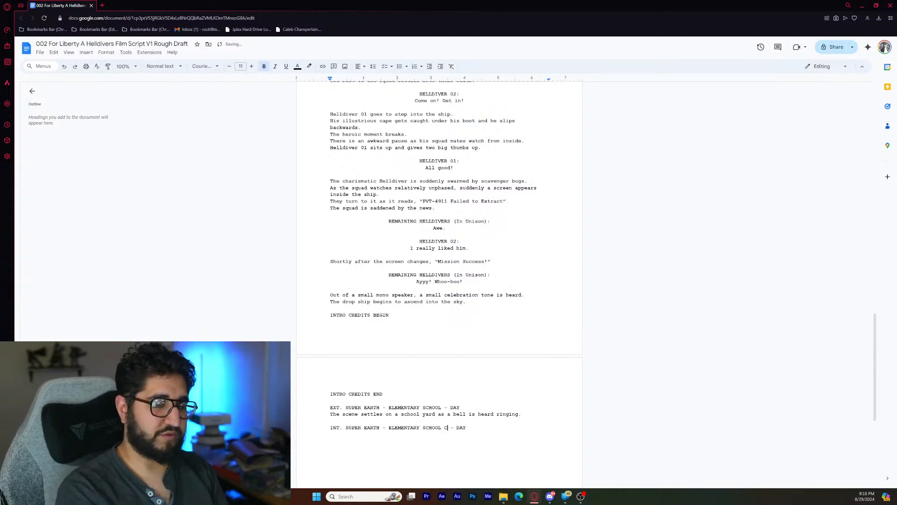
pyautogui.write('CLASSROOM')
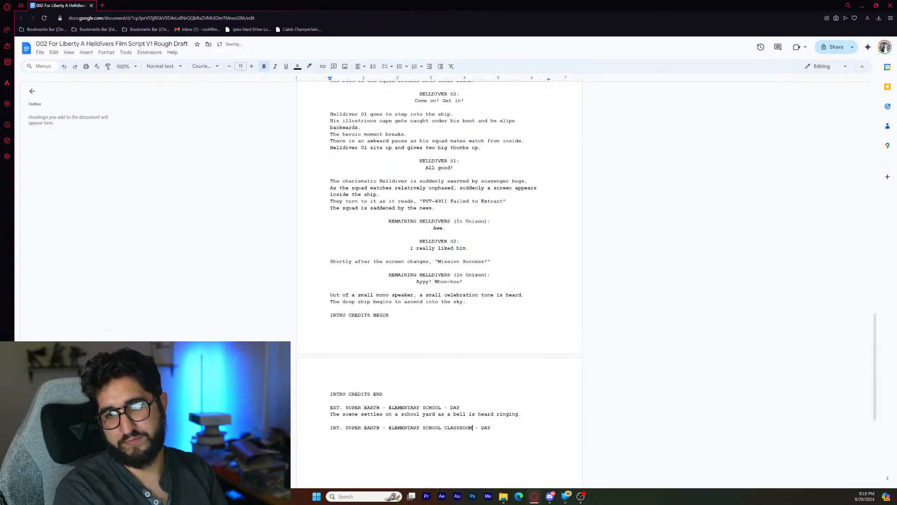
pyautogui.click(492, 427)
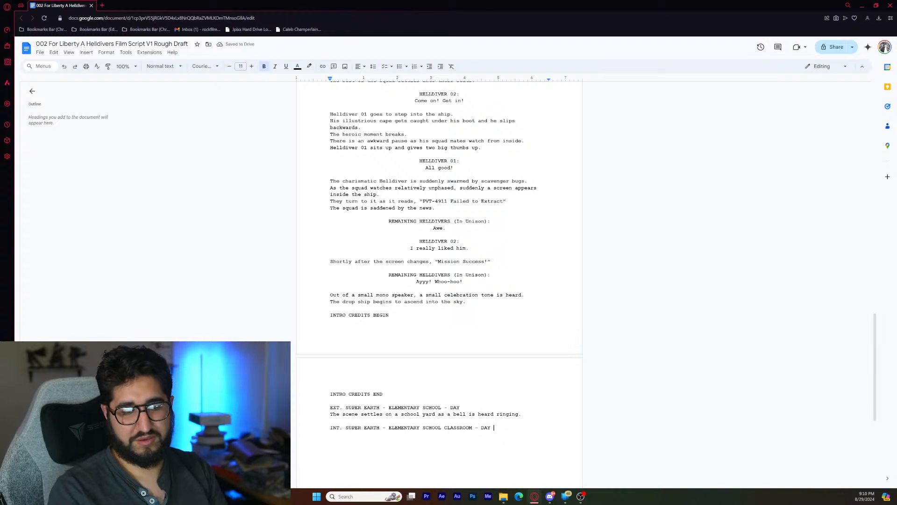
pyautogui.press('Return')
pyautogui.press('Return')
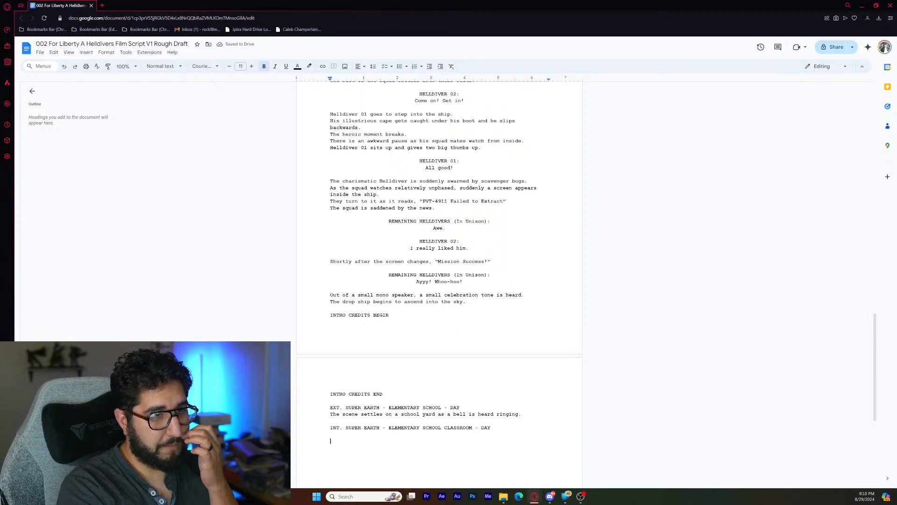
pyautogui.write('A')
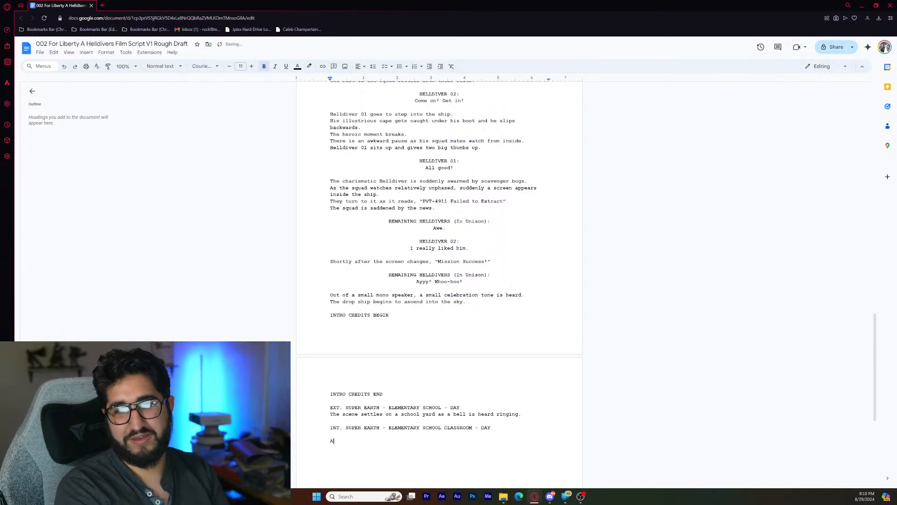
pyautogui.press('BackSpace')
pyautogui.press('BackSpace')
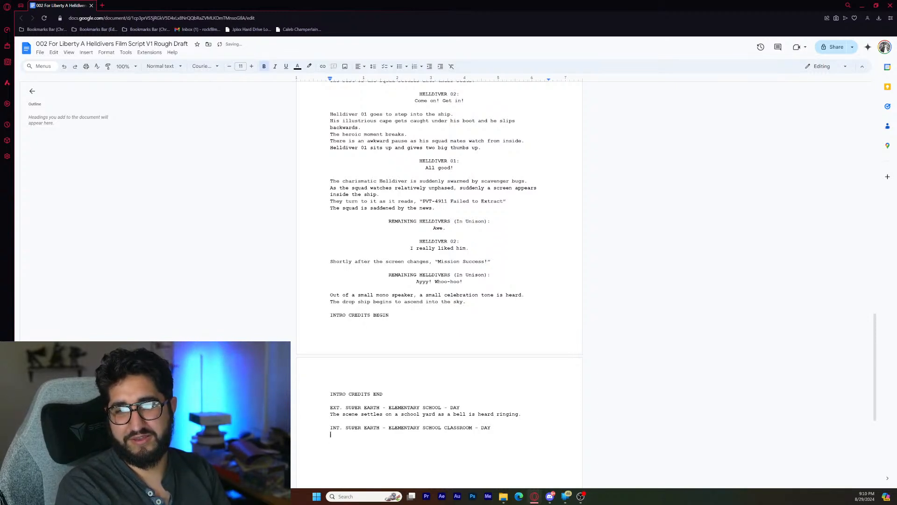
pyautogui.write('A')
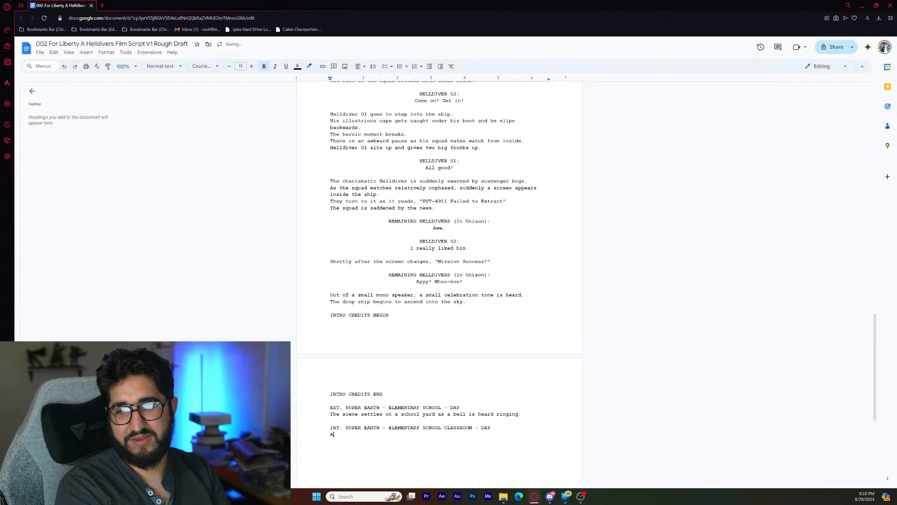
pyautogui.press('BackSpace')
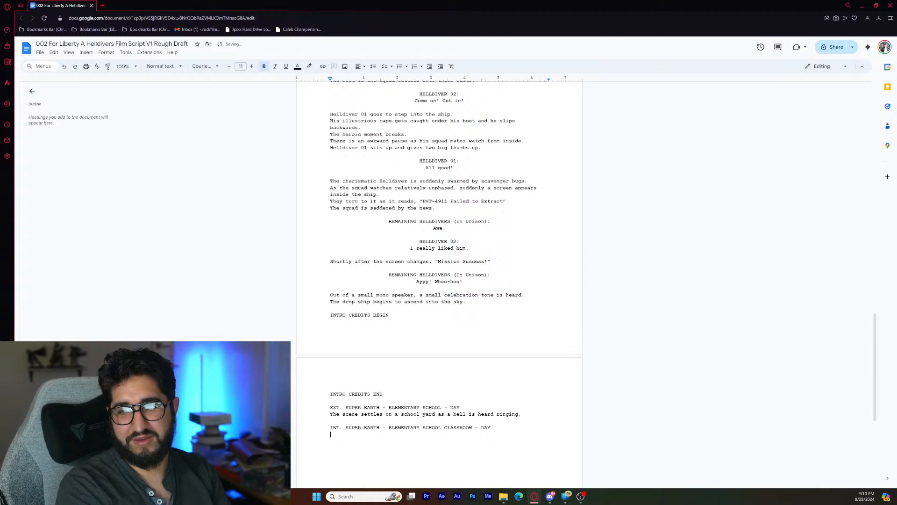
# - Write the action line "A Cadet Helldiver is giving a presentation to a group of school children." under the classroom heading
pyautogui.write('A')
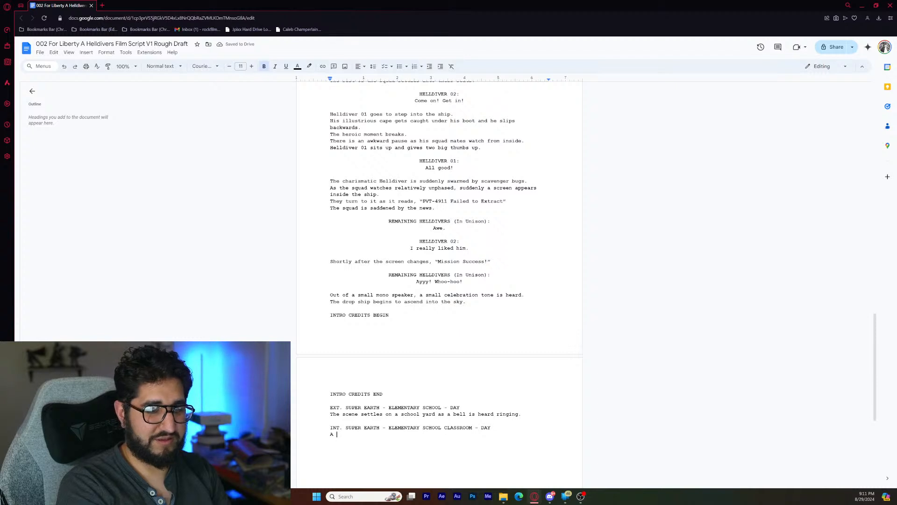
pyautogui.write(' Ca')
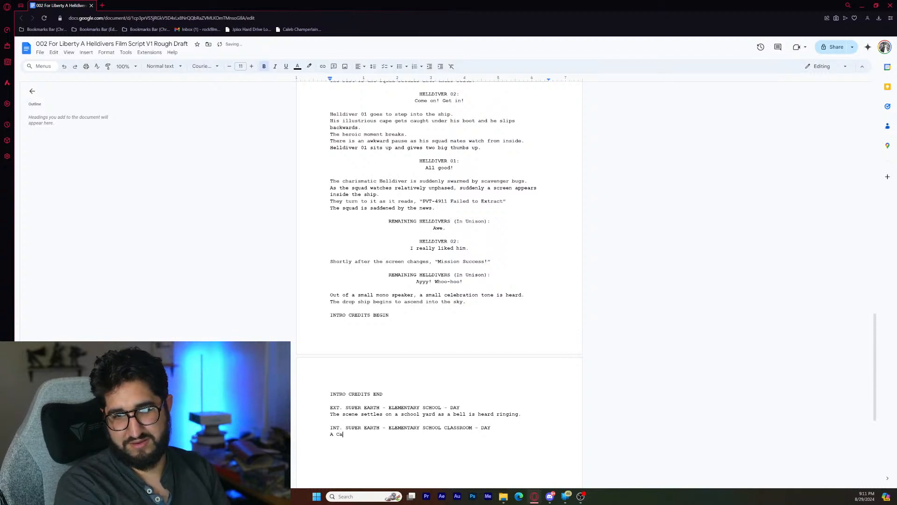
pyautogui.write('det ')
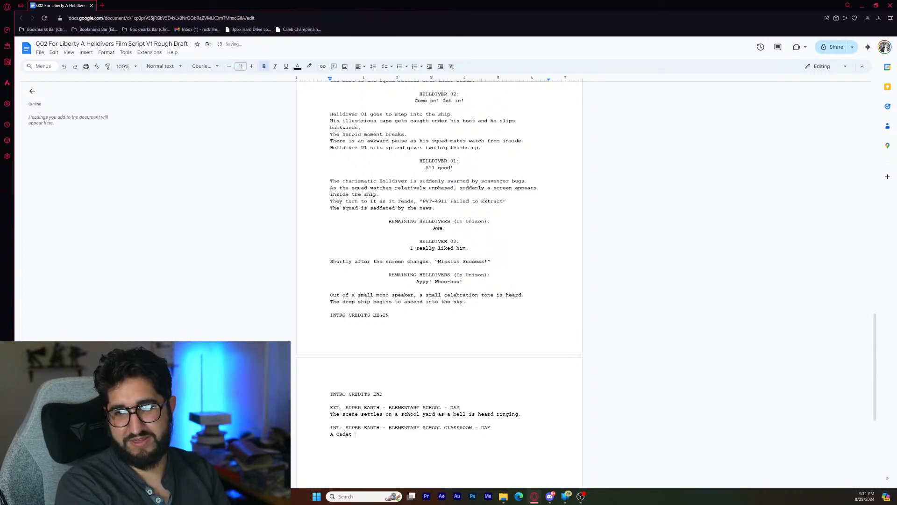
pyautogui.write('Helldiver')
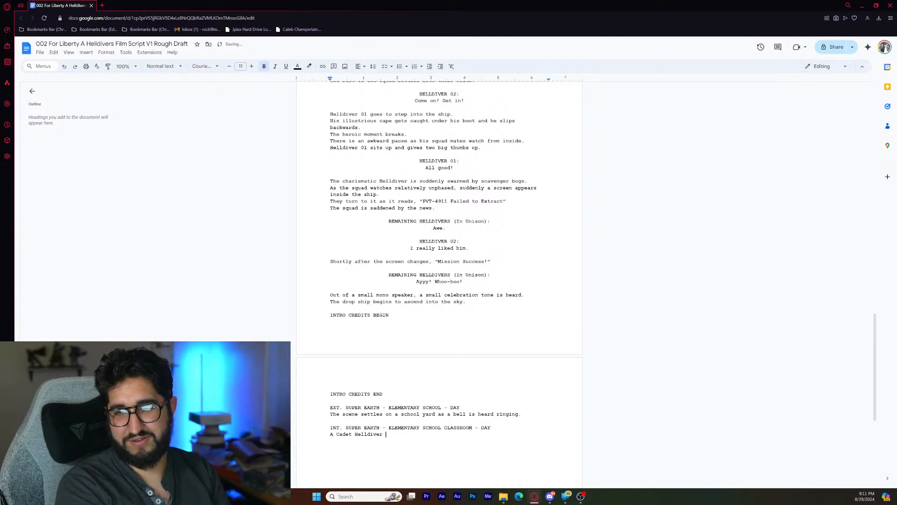
pyautogui.write(' is ')
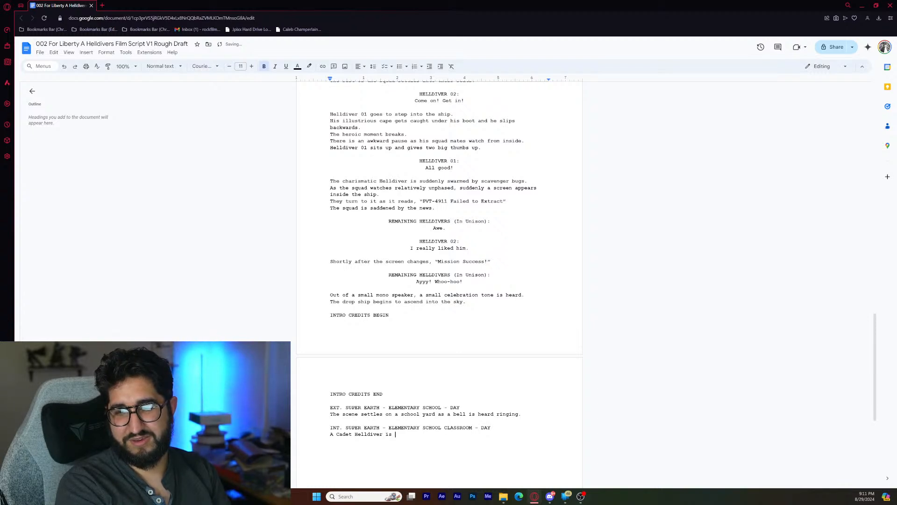
pyautogui.write('giving a presen')
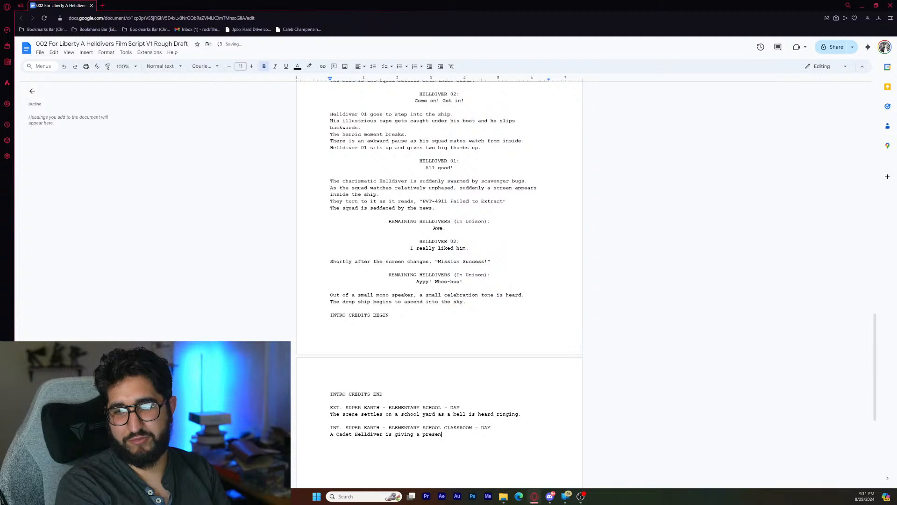
pyautogui.write('tation ')
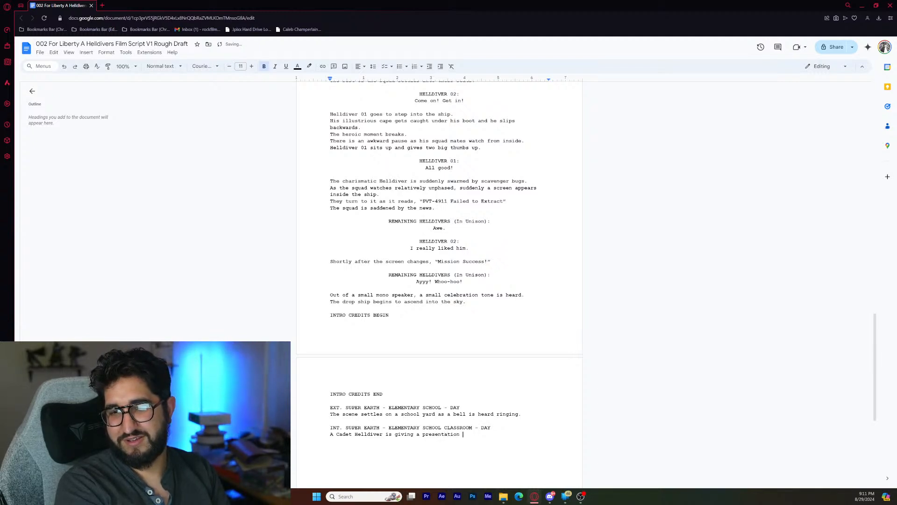
pyautogui.write('to a group of school ch')
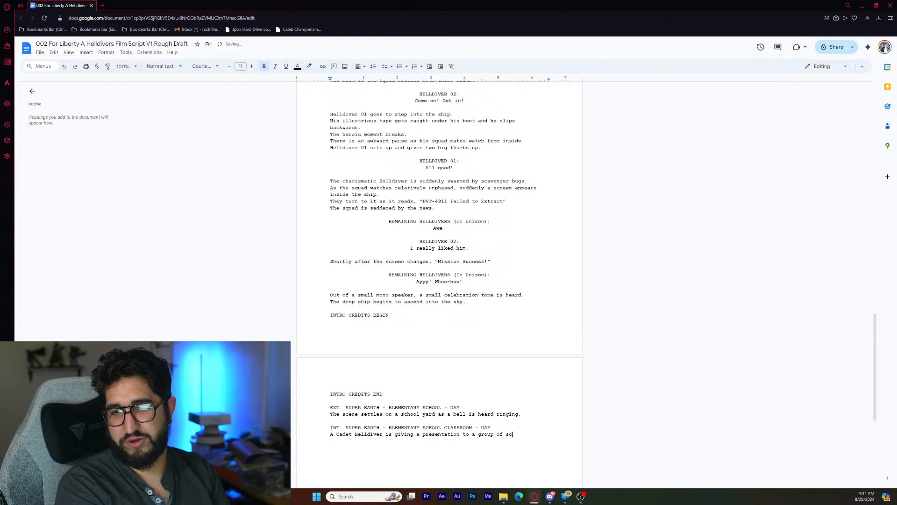
pyautogui.write('ren.')
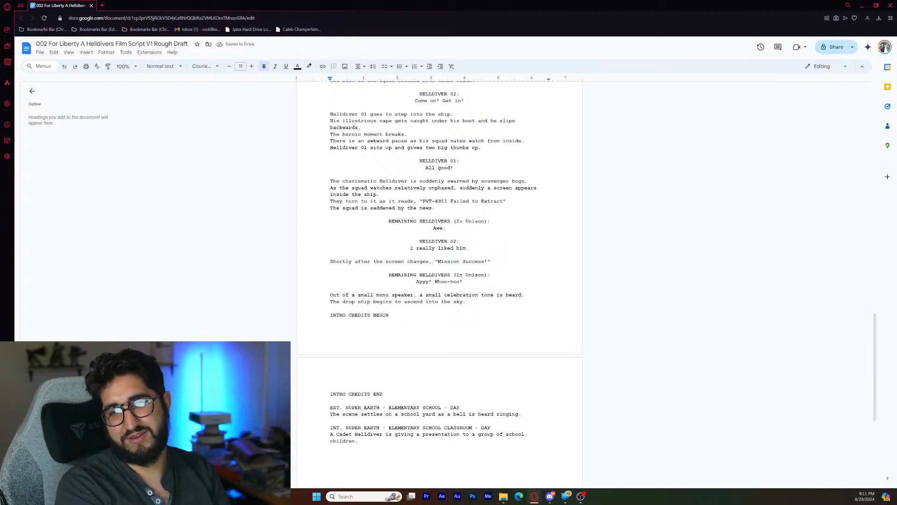
# - Add the centred character cue "CADET HELLDIVER:" below the presentation line, with an empty dialogue line under it
pyautogui.write('CADET')
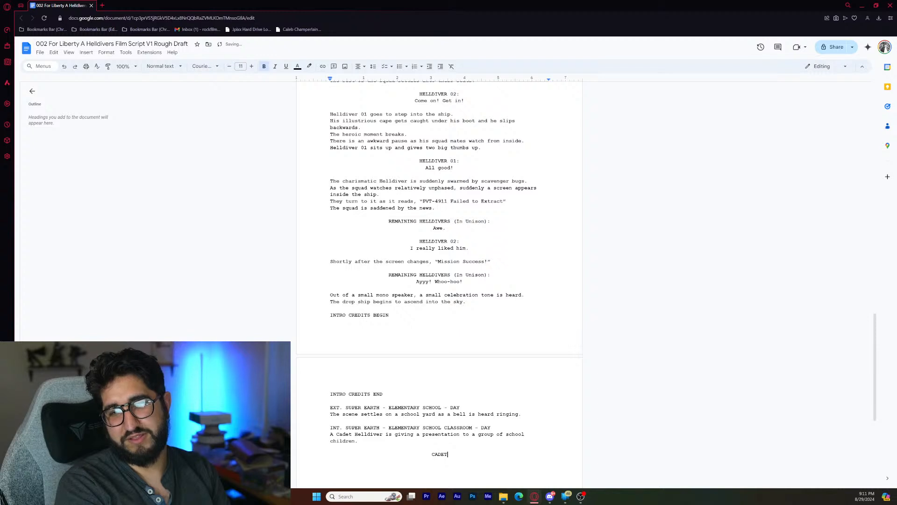
pyautogui.write(' HELLDIVER:')
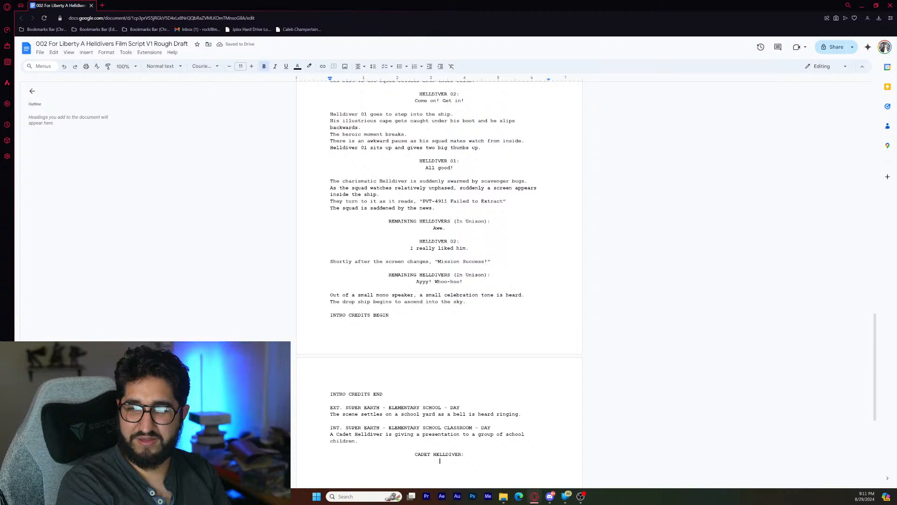
# - Begin the Cadet Helldiver's dialogue under the character cue with "And that's when I pulled out my Machine Gun"
pyautogui.press('Return')
pyautogui.write('And t')
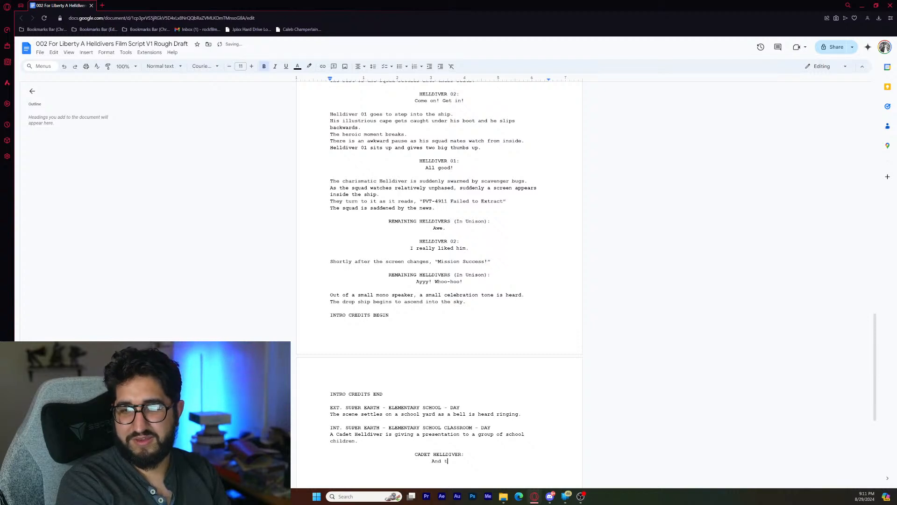
pyautogui.write("hat's ")
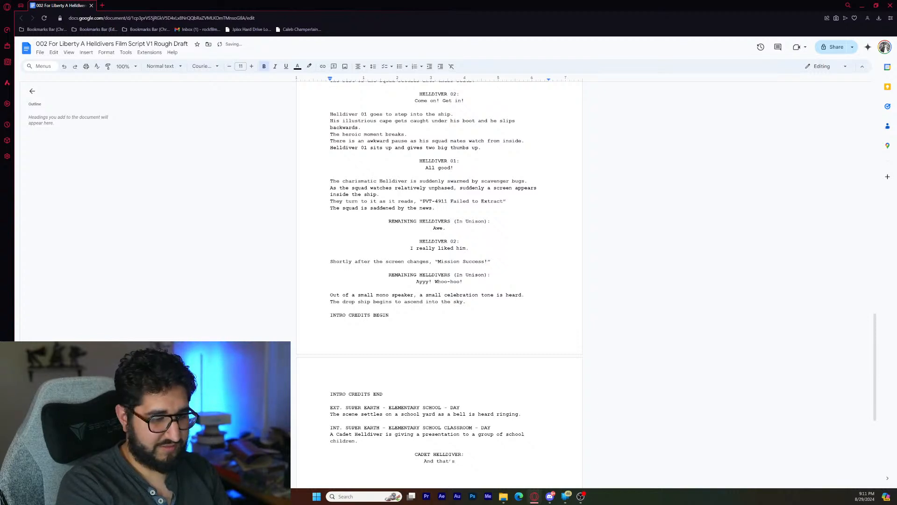
pyautogui.write('wh')
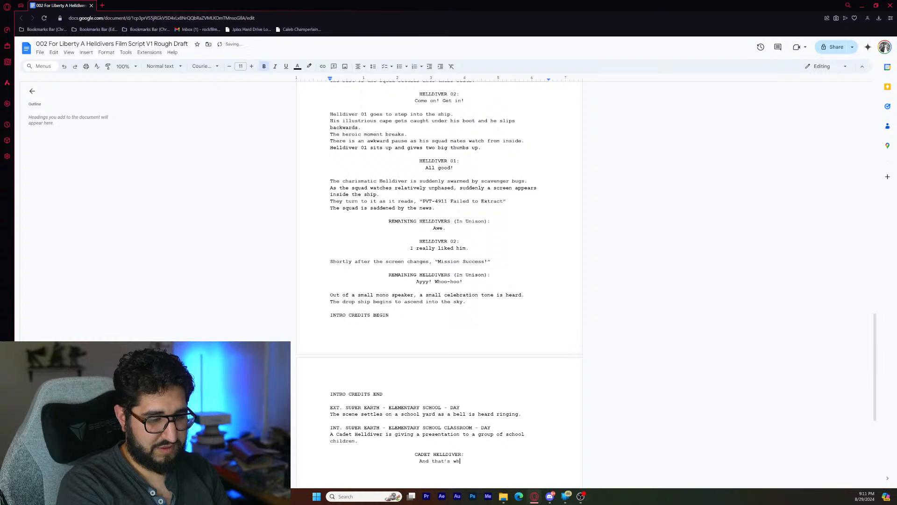
pyautogui.write('en ')
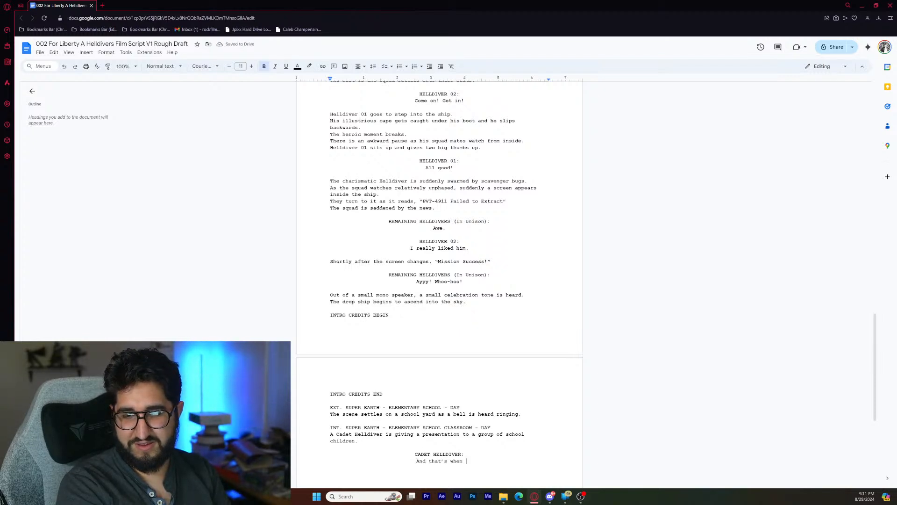
pyautogui.write('I ')
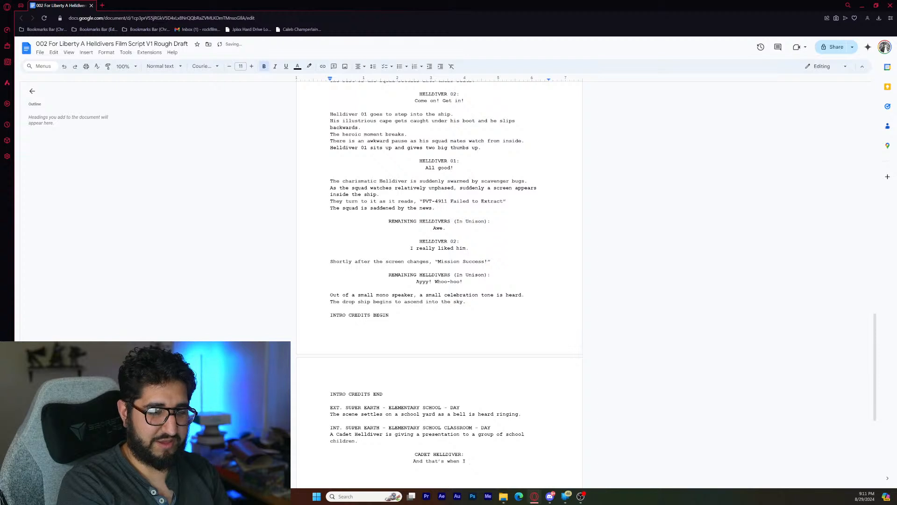
pyautogui.write('p')
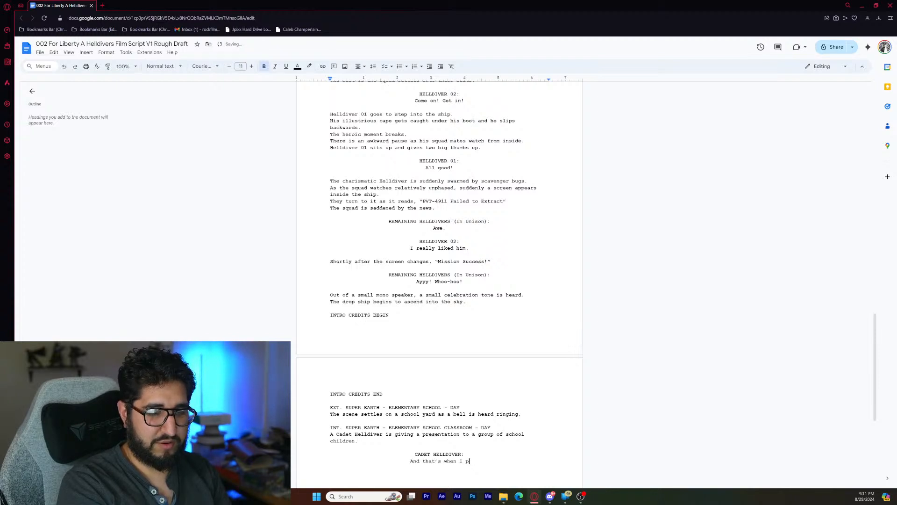
pyautogui.write('ulled out')
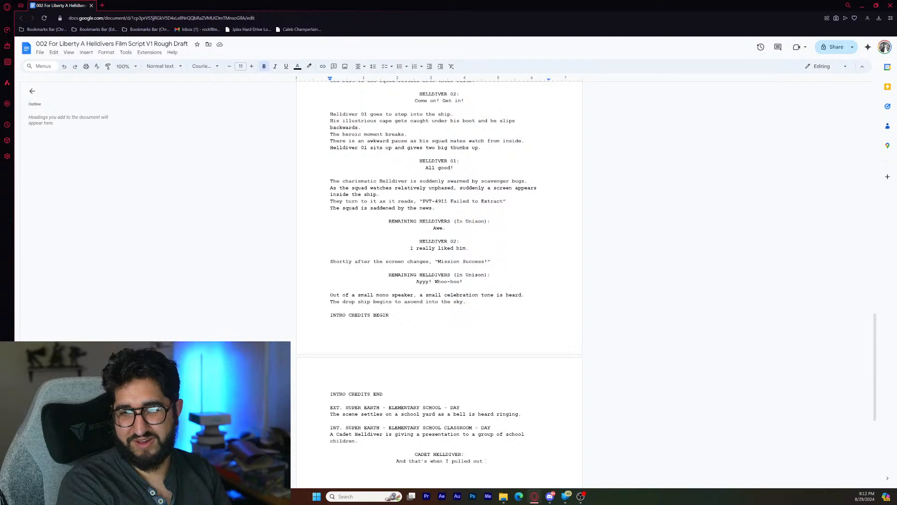
pyautogui.write('my ')
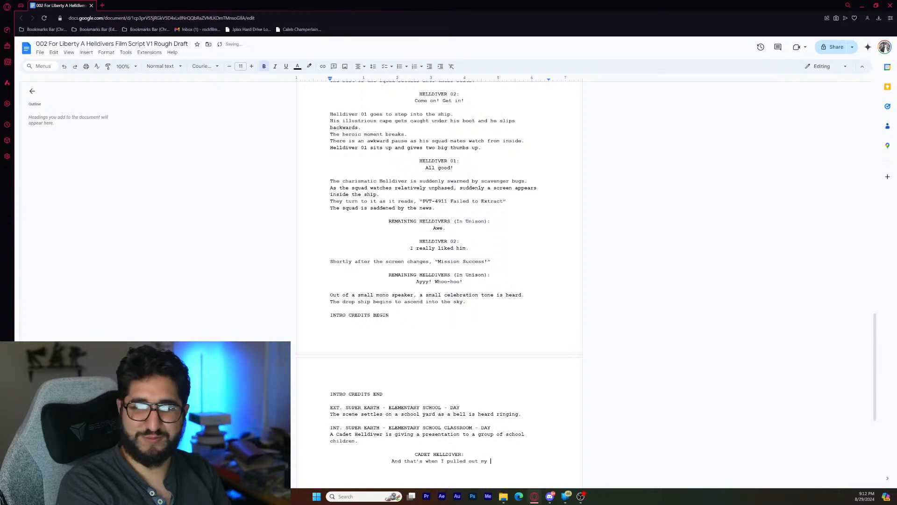
pyautogui.write('Machine')
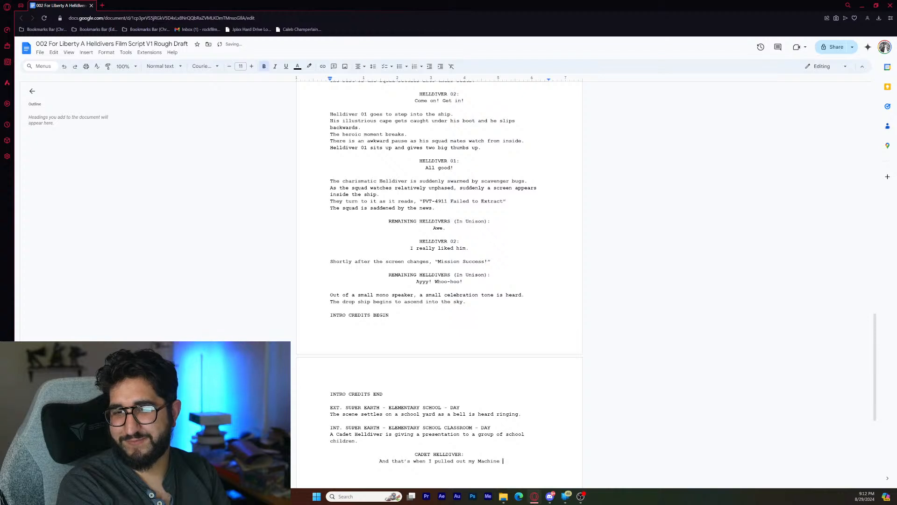
pyautogui.write(' Gun ')
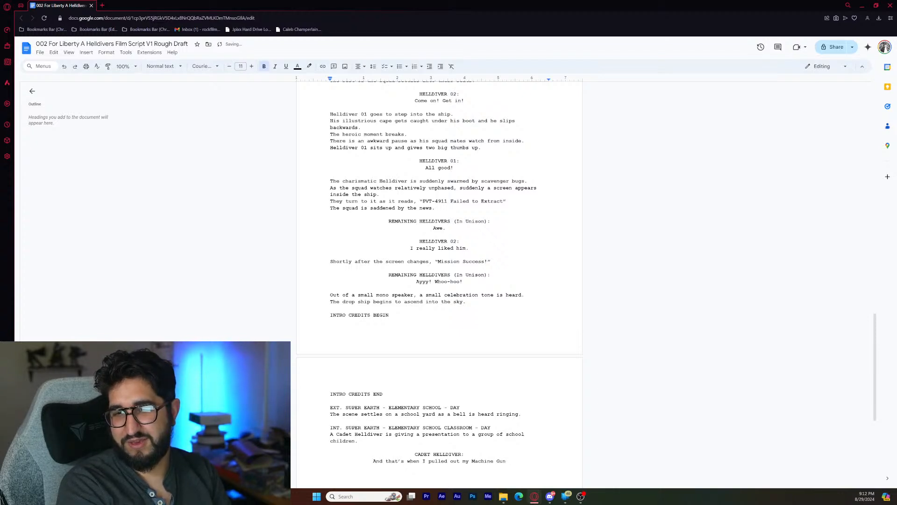
pyautogui.write('and')
pyautogui.write(' "BLA')
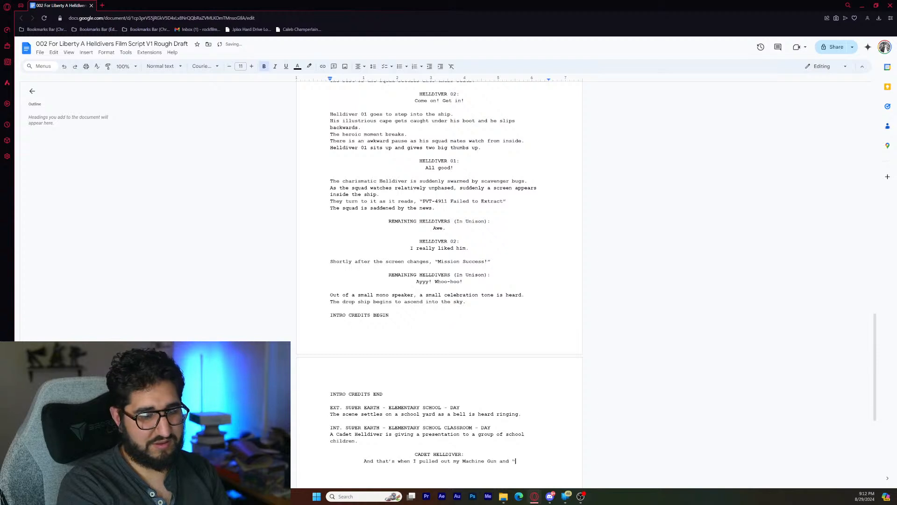
pyautogui.write('M BLAC')
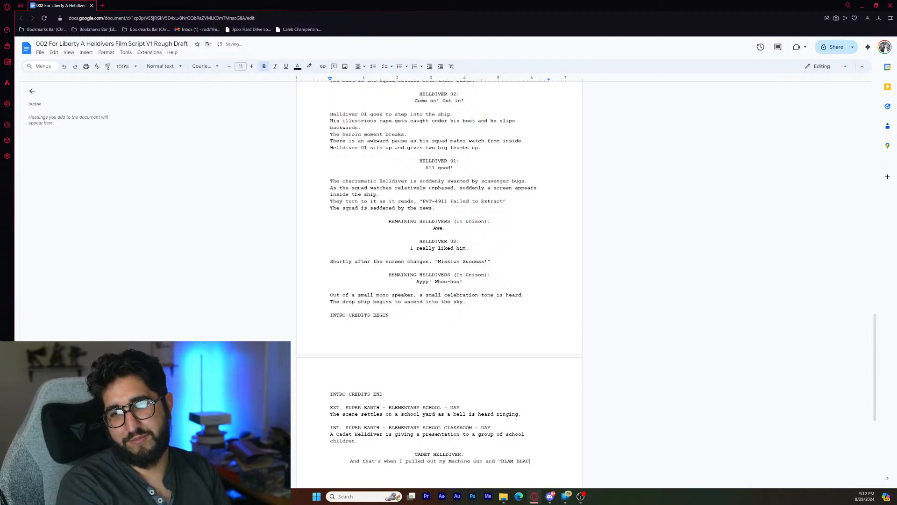
# - Continue the Cadet Helldiver's dialogue after "Machine Gun" with the quoted sound effect: and "BLAM BLAM BLAM!"
pyautogui.press('BackSpace')
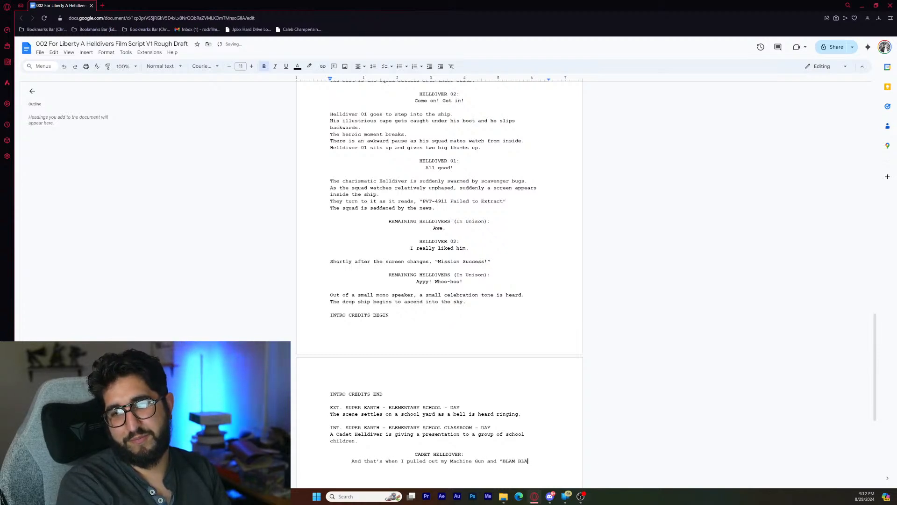
pyautogui.write('M BLAM')
pyautogui.write('!"')
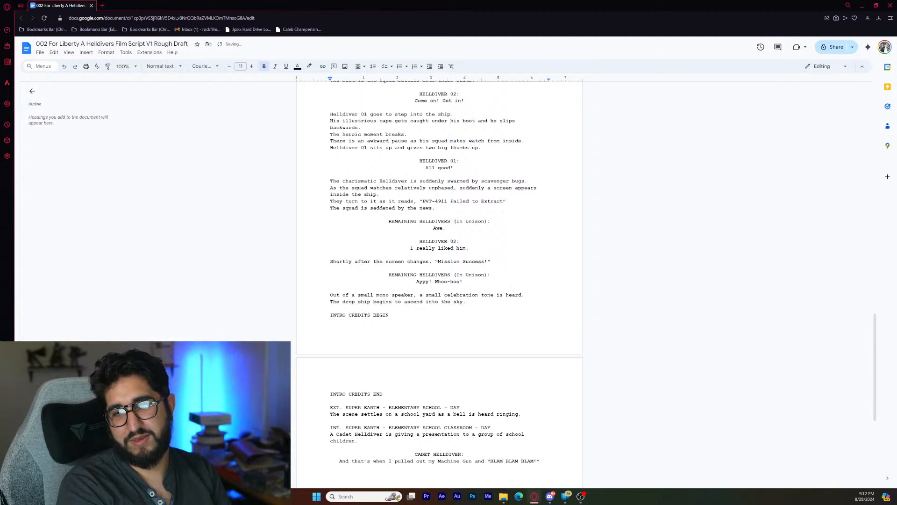
pyautogui.write(' I bl')
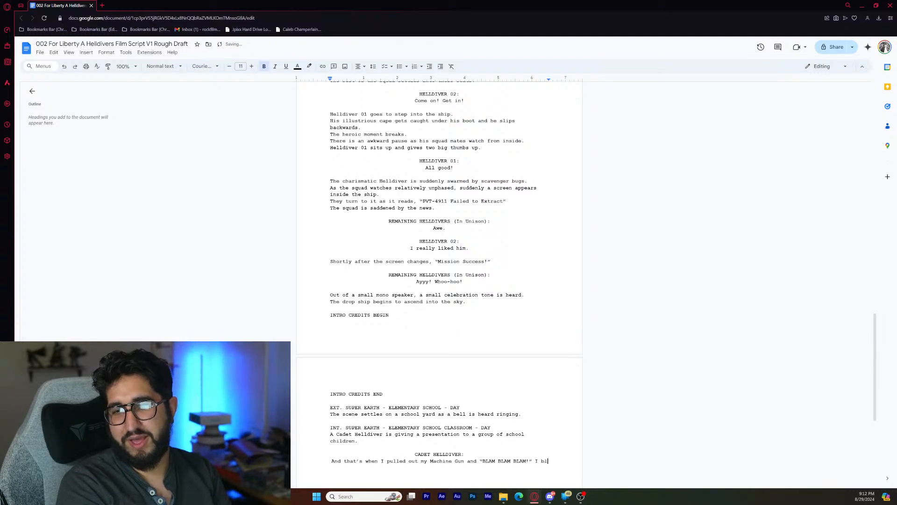
pyautogui.write('ew ')
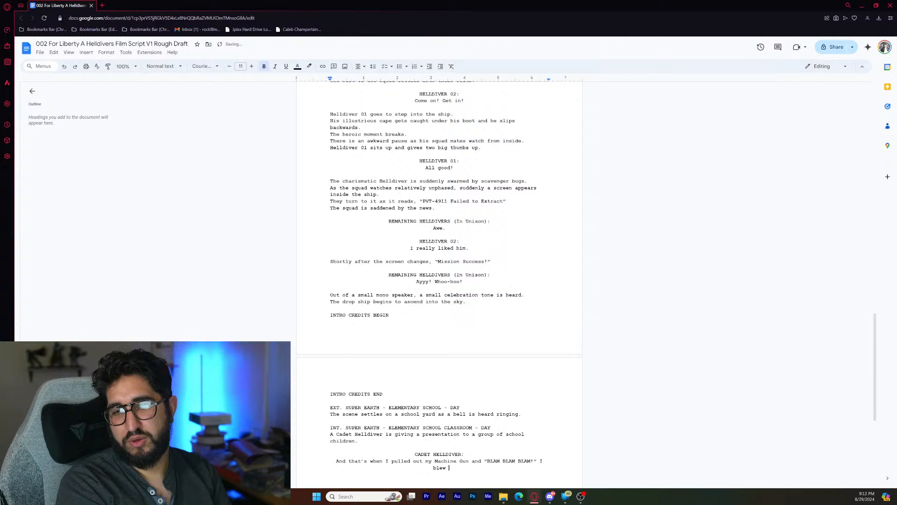
pyautogui.write('those rotto')
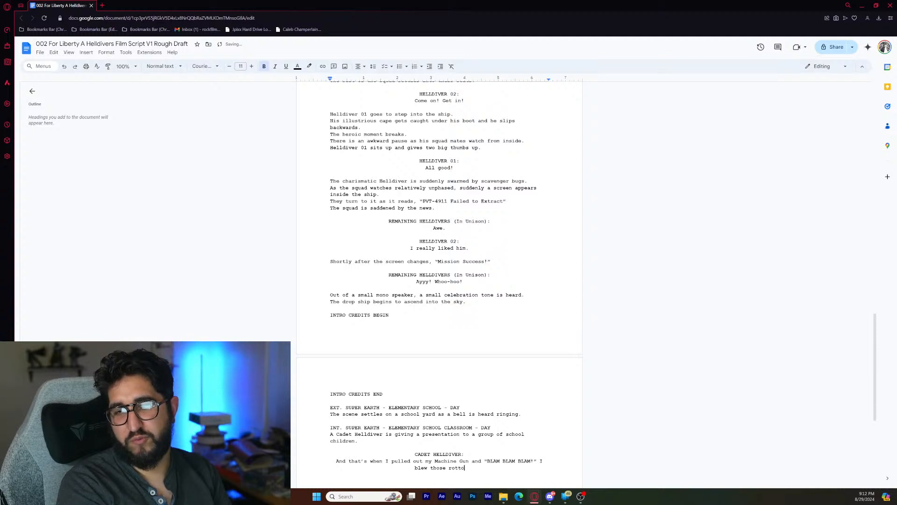
pyautogui.write('n bug')
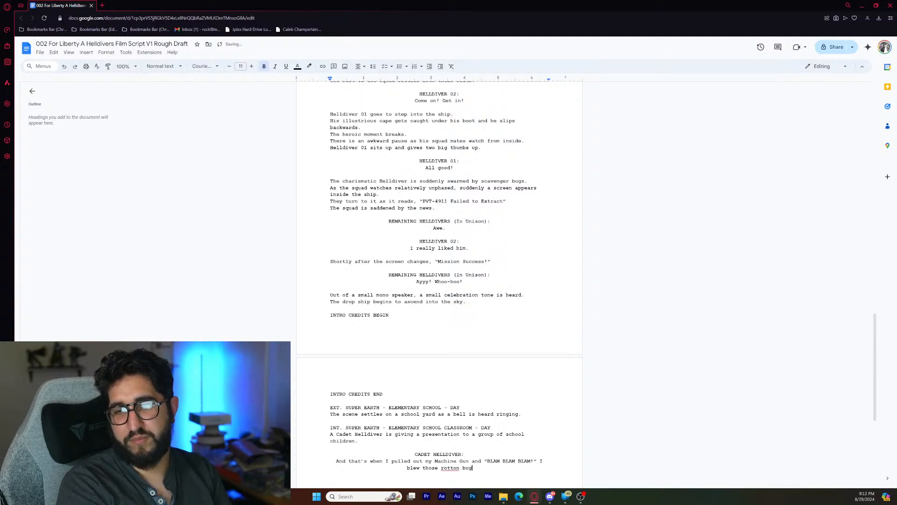
# - Finish the Cadet Helldiver's machine gun line with "I blew those rotten bugs away!"
pyautogui.press('BackSpace')
pyautogui.press('BackSpace')
pyautogui.press('BackSpace')
pyautogui.press('BackSpace')
pyautogui.press('BackSpace')
pyautogui.press('BackSpace')
pyautogui.write('en ')
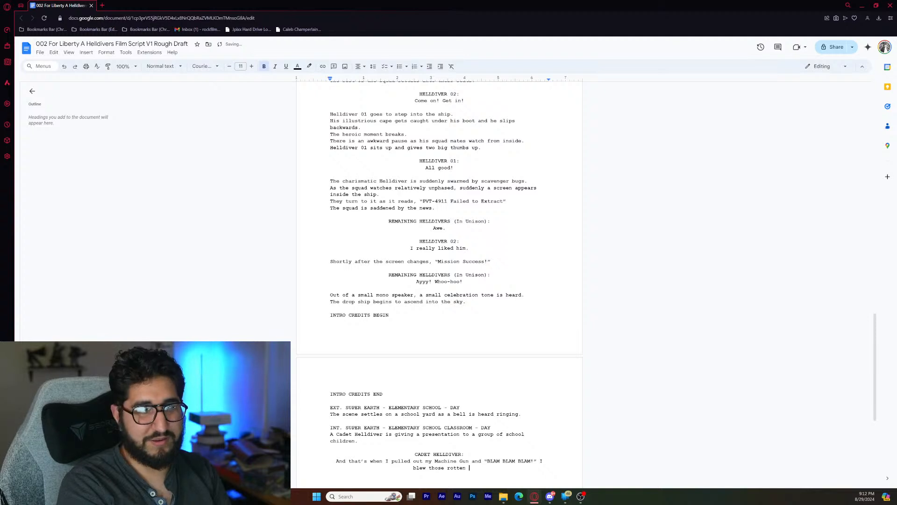
pyautogui.write('bugs away')
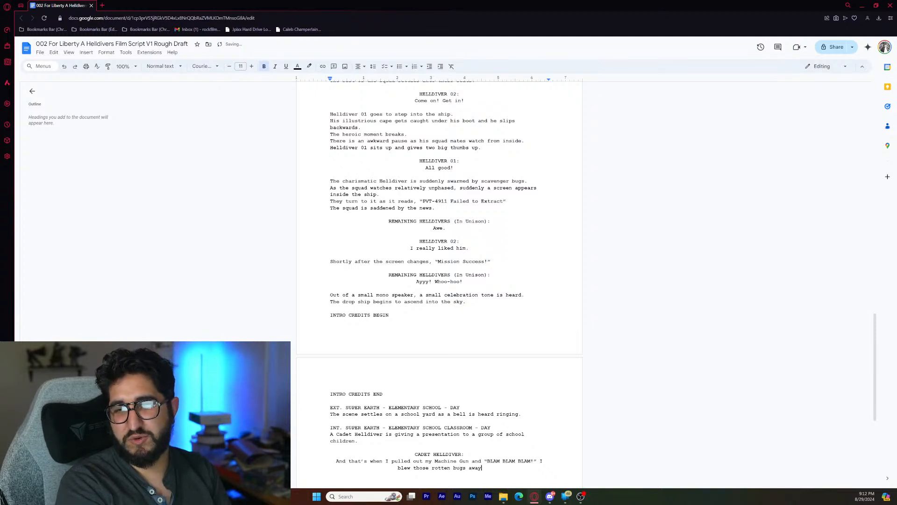
pyautogui.write('!')
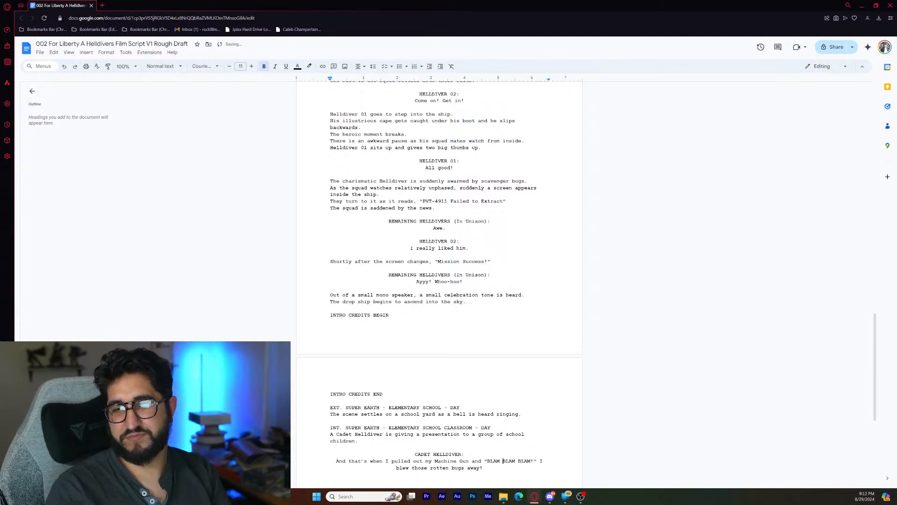
# - Add the left-aligned action line "The school children excitedly gasp in awe" below the Cadet Helldiver's dialogue, separated by a blank line
pyautogui.scroll(-3, 503, 461)
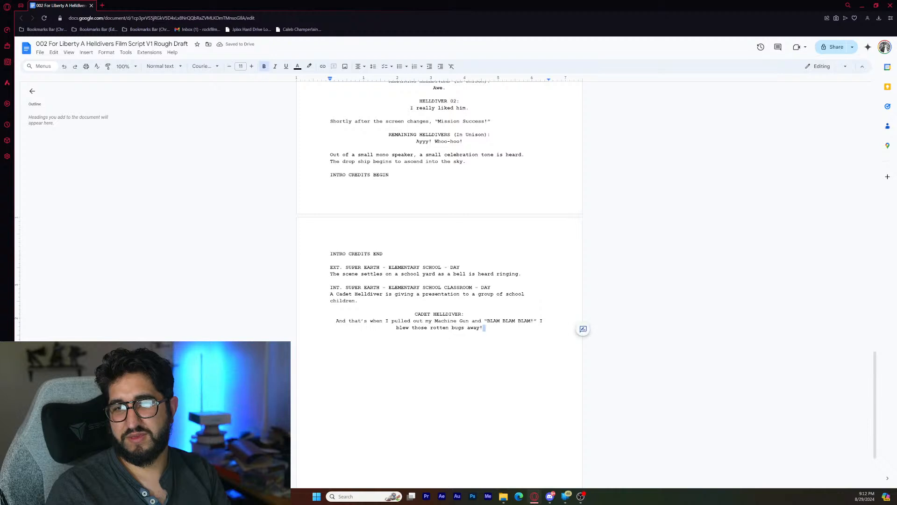
pyautogui.scroll(-2, 689, 323)
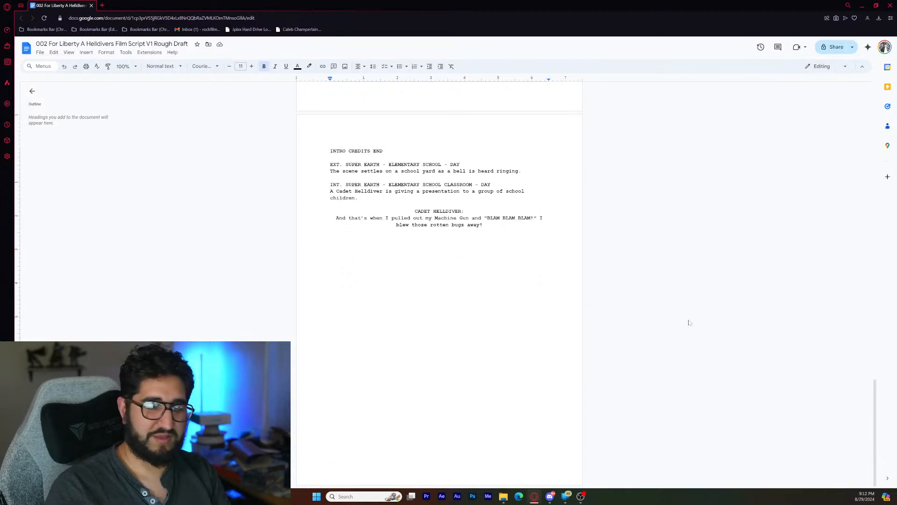
pyautogui.press('Return')
pyautogui.hotkey('ctrl', 'shift', 'l')
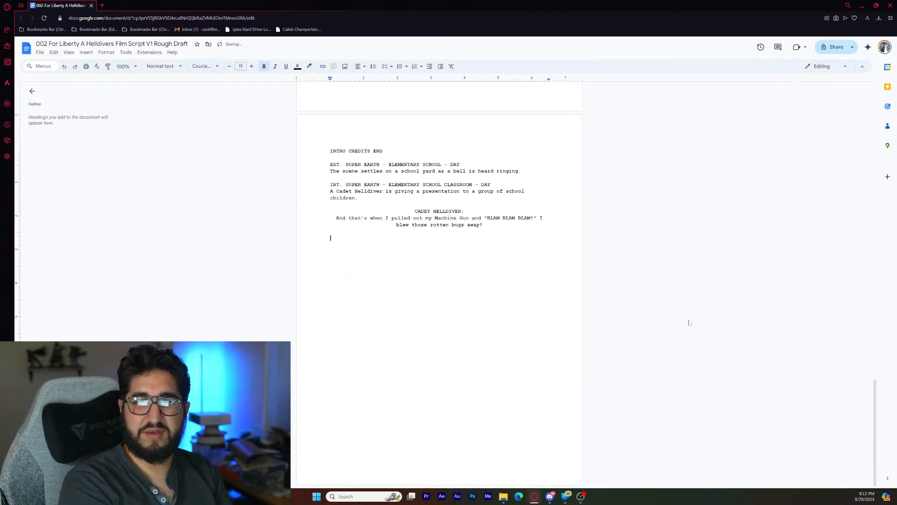
pyautogui.write('The school')
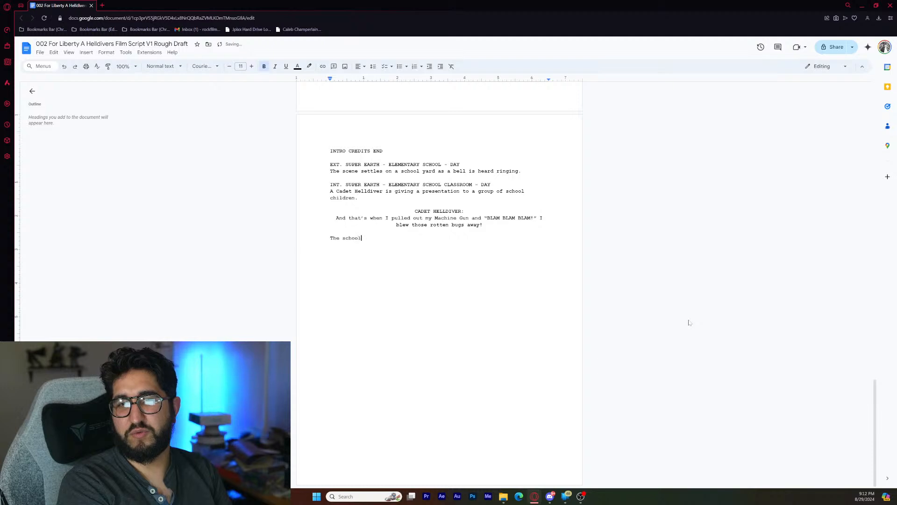
pyautogui.write(' children ')
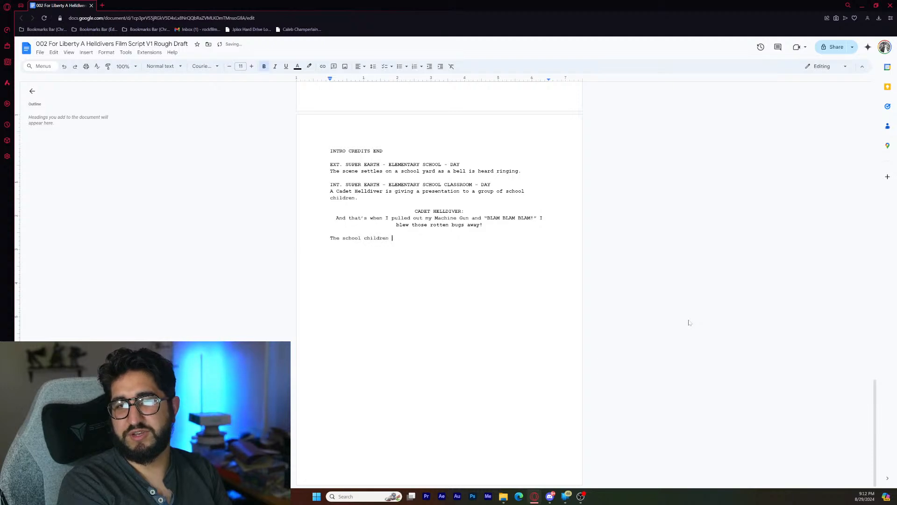
pyautogui.write('excitedly')
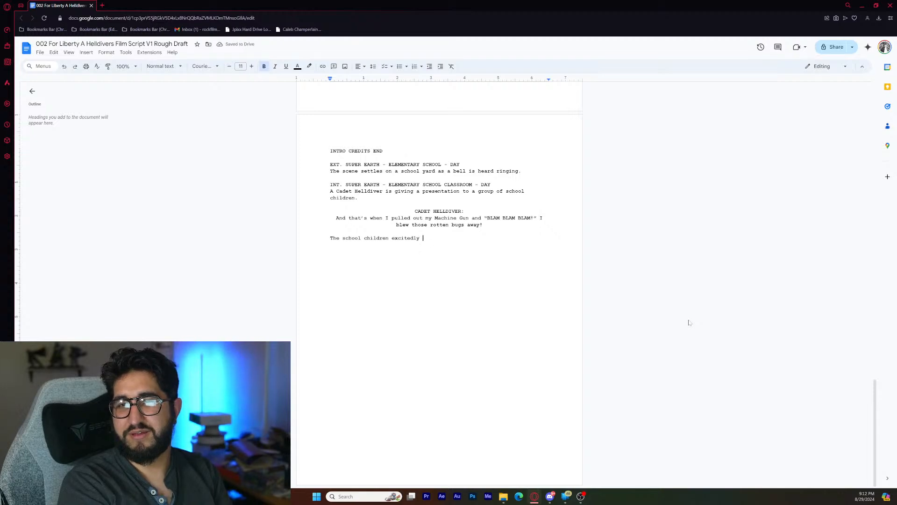
pyautogui.write('gasp in awe')
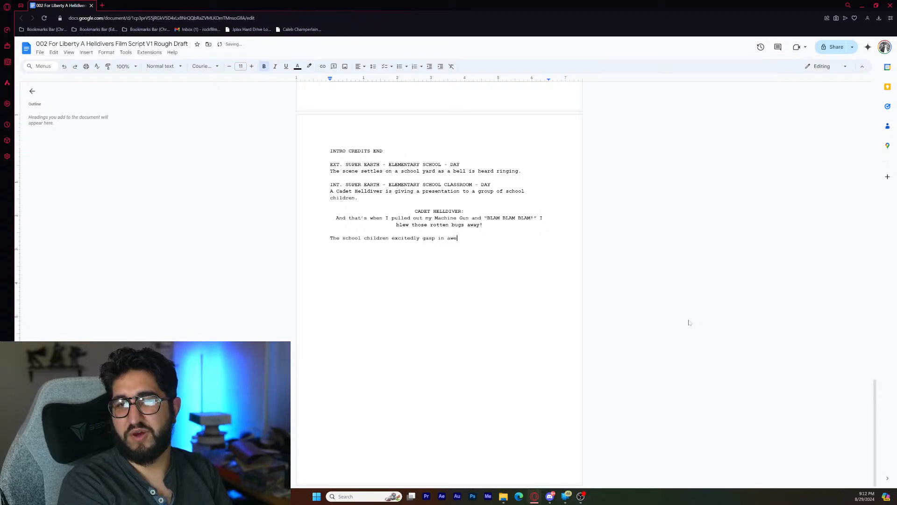
# - Add a centred "CADET HELLDIVER:" character cue below the children's reaction, with an empty dialogue line under it
pyautogui.press('Return')
pyautogui.press('Return')
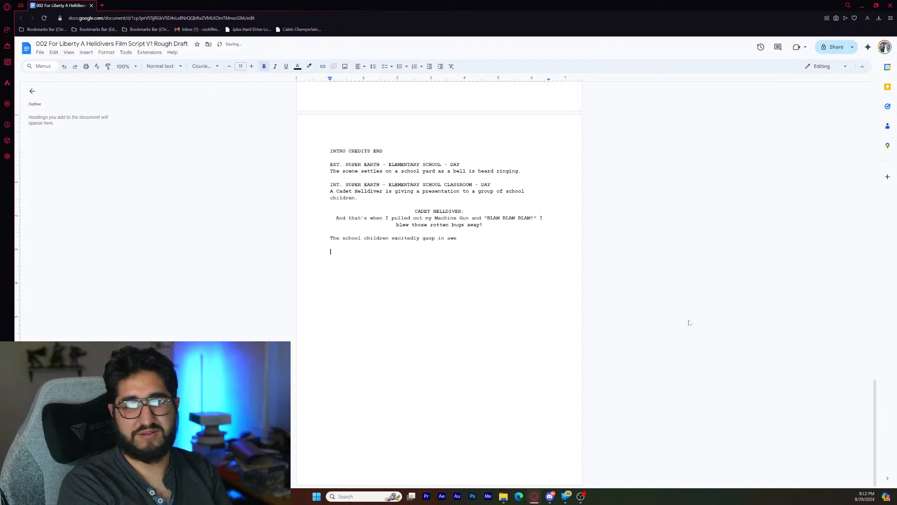
pyautogui.hotkey('ctrl', 'e')
pyautogui.write('CADET ')
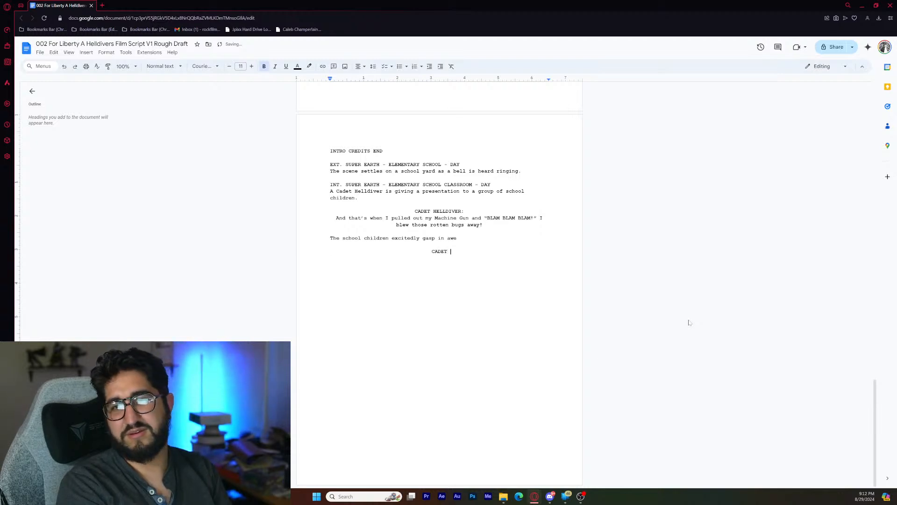
pyautogui.write('HELLDIVER:')
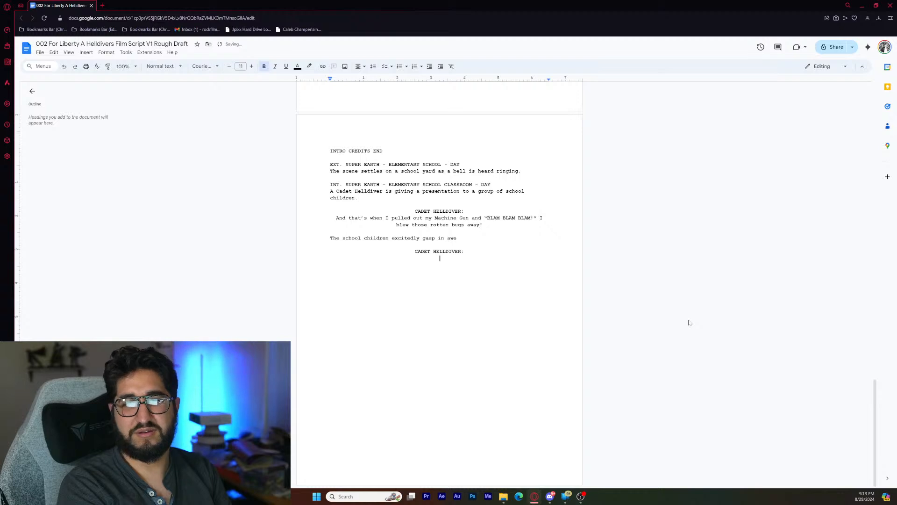
pyautogui.press('Return')
# - Write the dialogue "And one day, you could be a Helldiver too!" under the second Cadet Helldiver cue
pyautogui.write('And on')
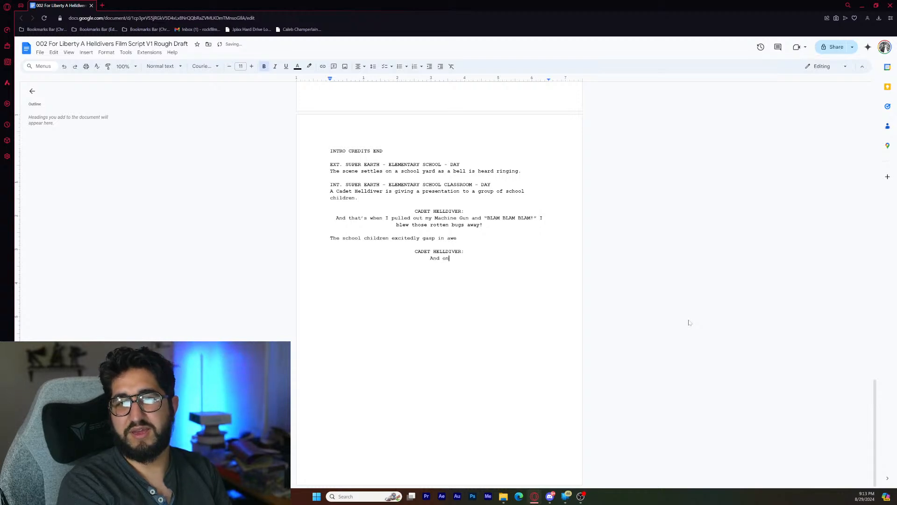
pyautogui.write('e day,')
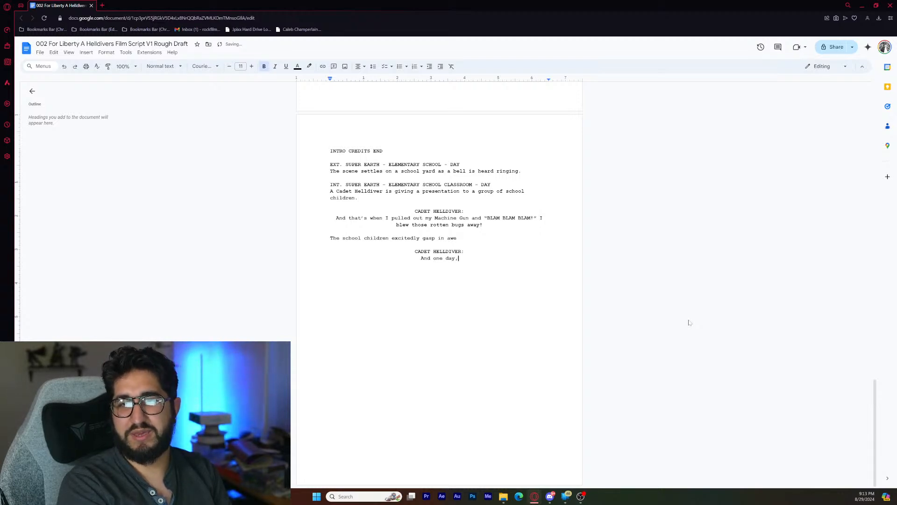
pyautogui.write(' you could ')
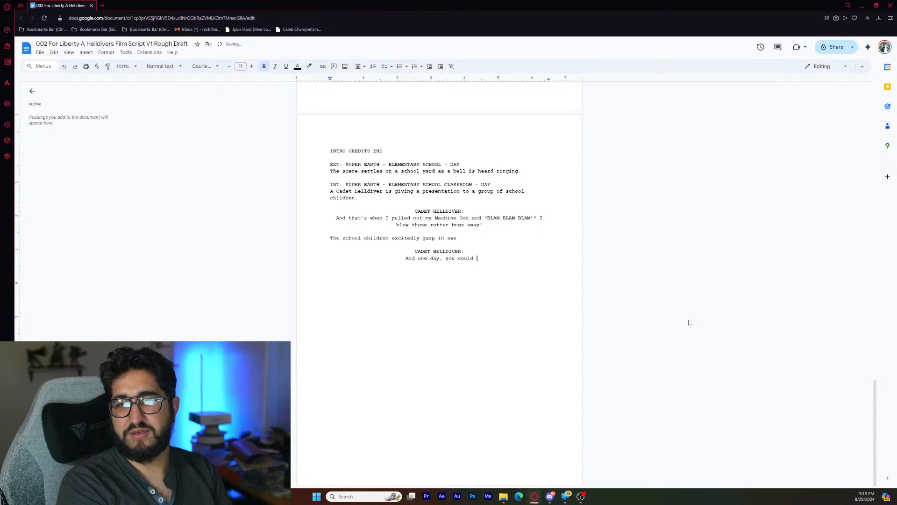
pyautogui.write('be a H')
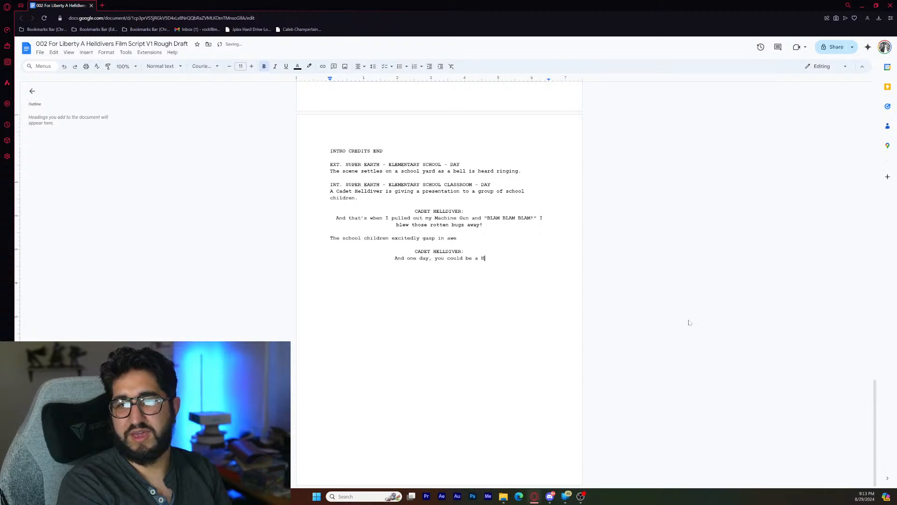
pyautogui.write('elldiver')
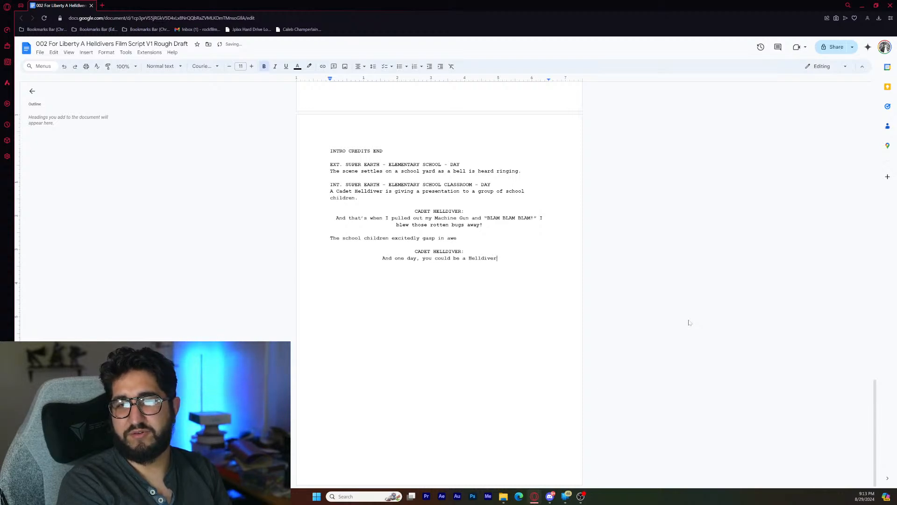
pyautogui.write(' too!')
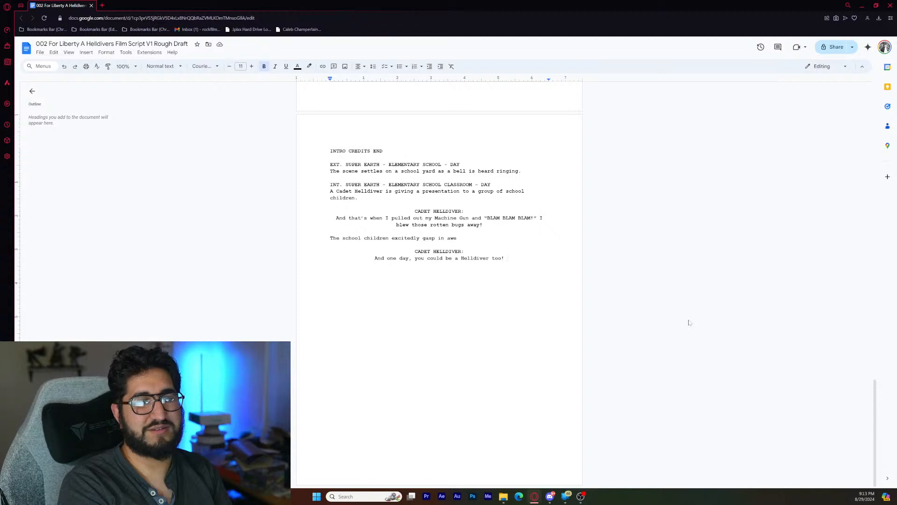
# - Continue the Cadet Helldiver's second speech with "Because remember kids," after "Helldiver too!"
pyautogui.write('B')
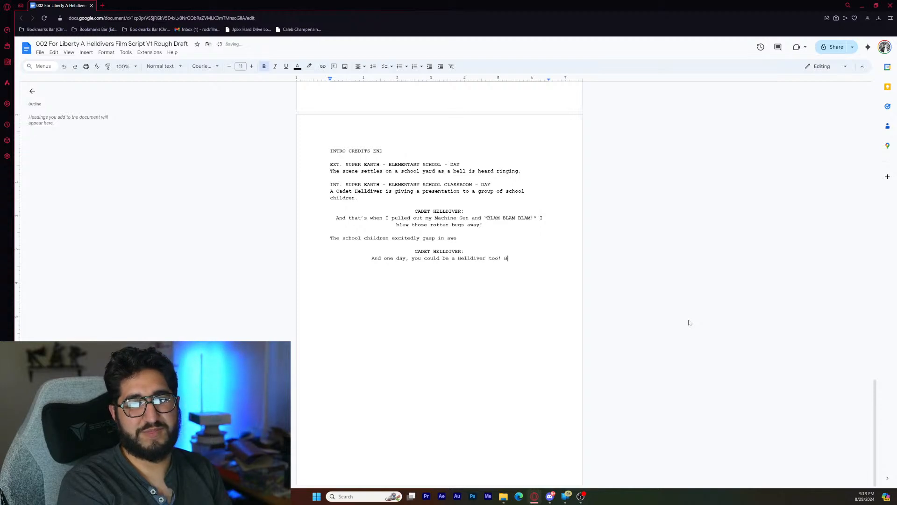
pyautogui.write('ecause rem')
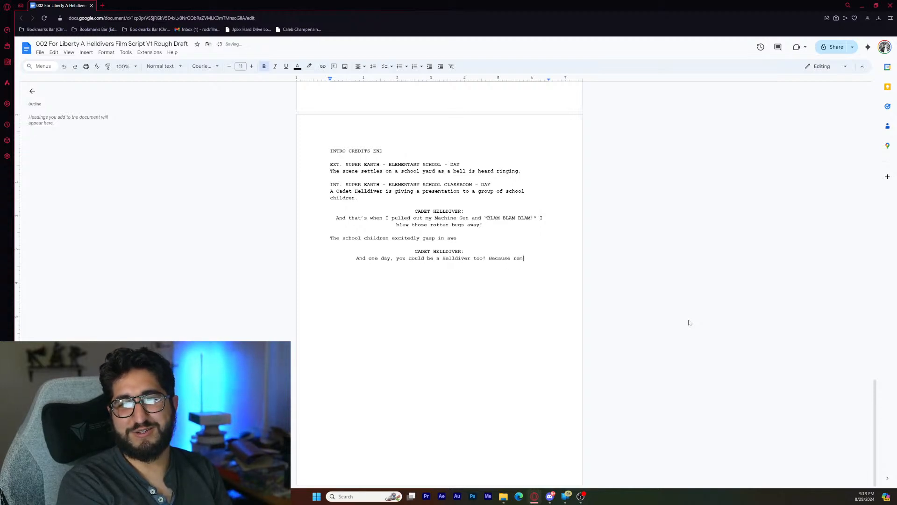
pyautogui.write('ember kids,')
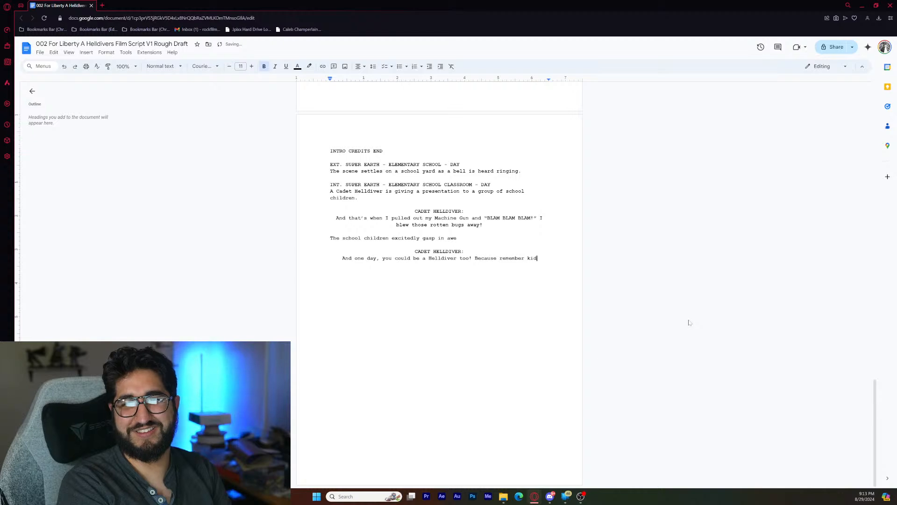
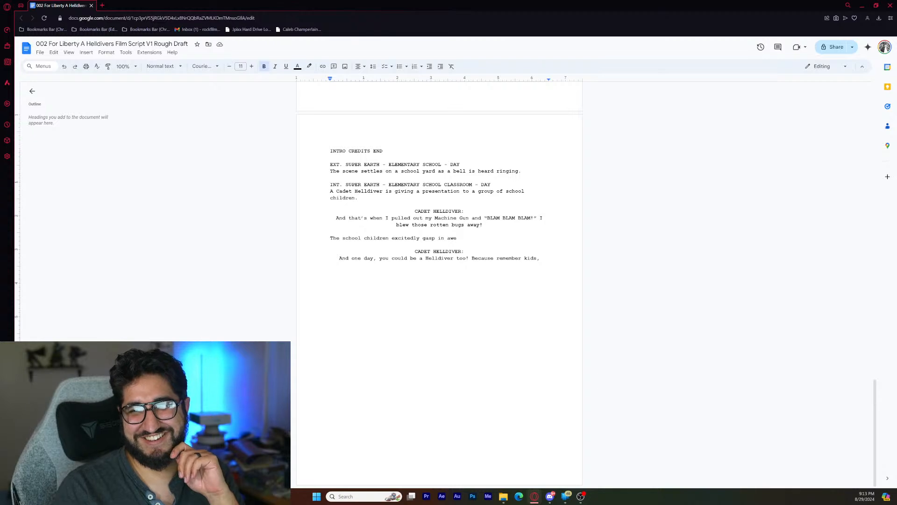
# - Continue the Cadet Helldiver's second speech after "remember kids," with "Patriotism is the only way to beat fascists and cure communists!"
pyautogui.doubleClick(545, 259)
pyautogui.click(545, 259)
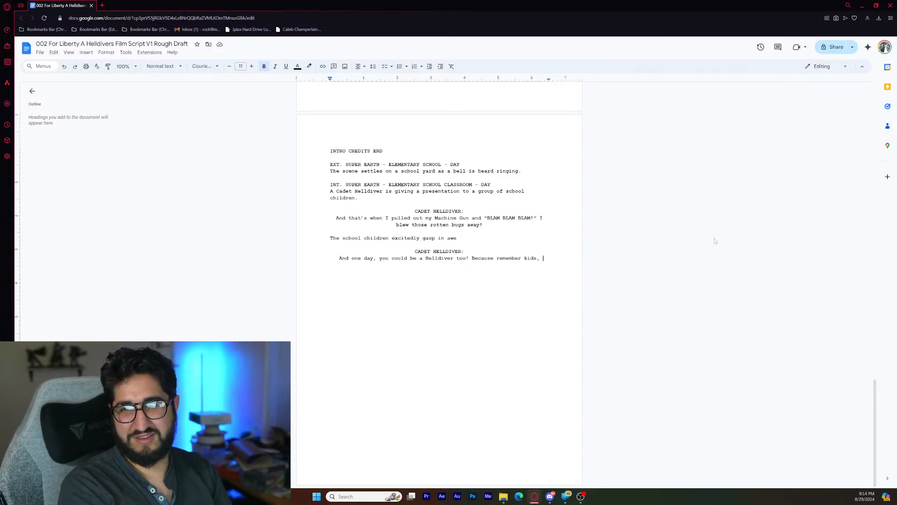
pyautogui.write('Patr')
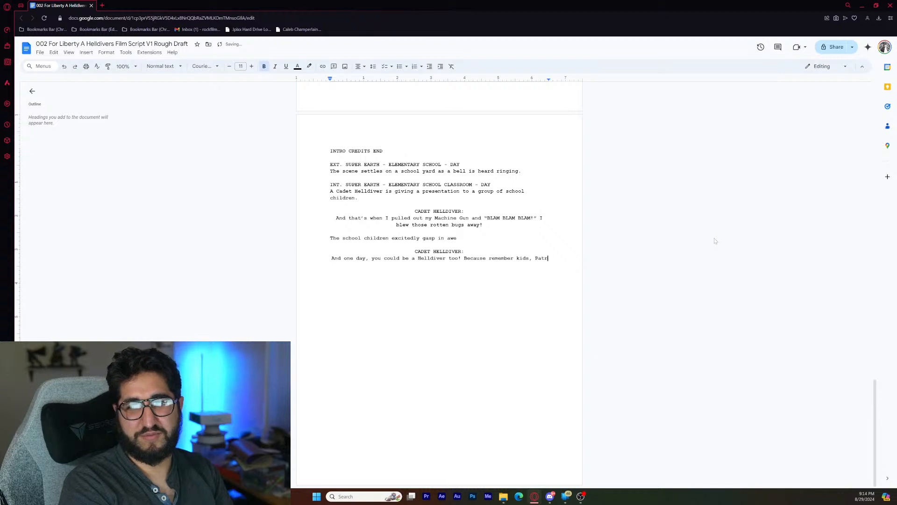
pyautogui.write('iotism is')
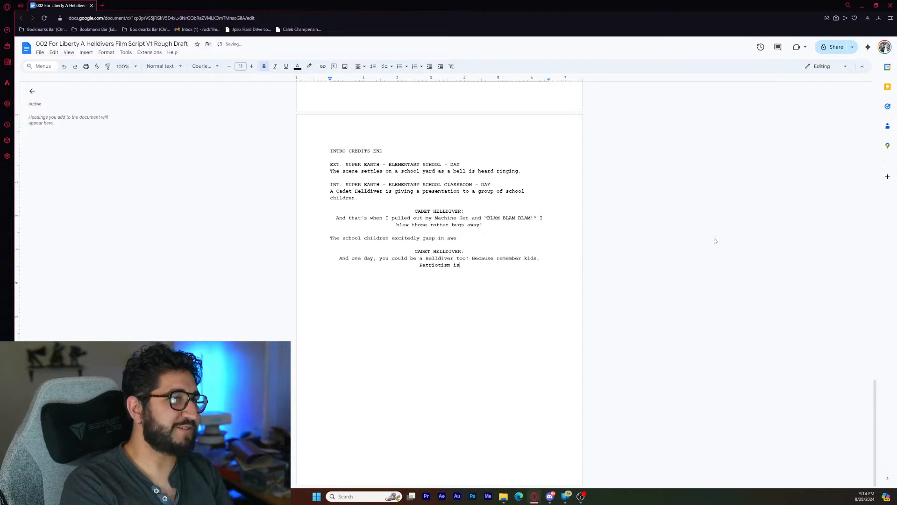
pyautogui.write(' the only way')
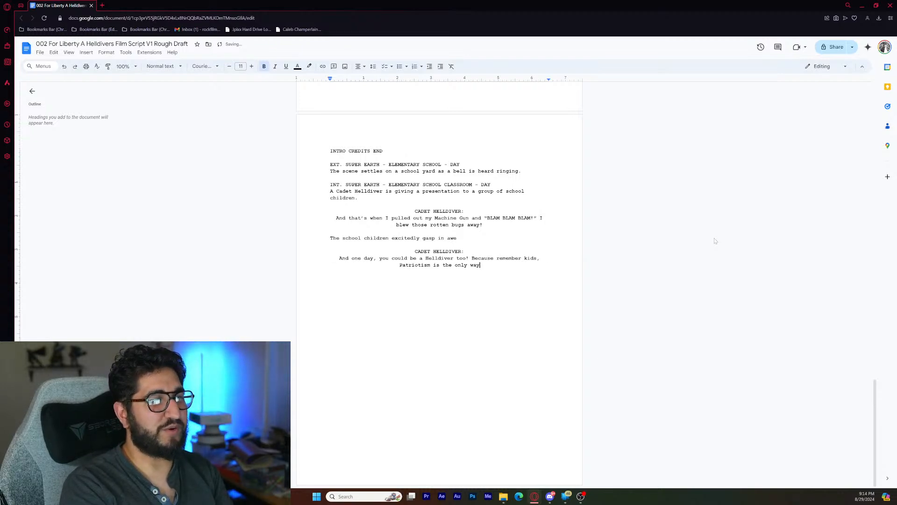
pyautogui.write(' to beat faccis')
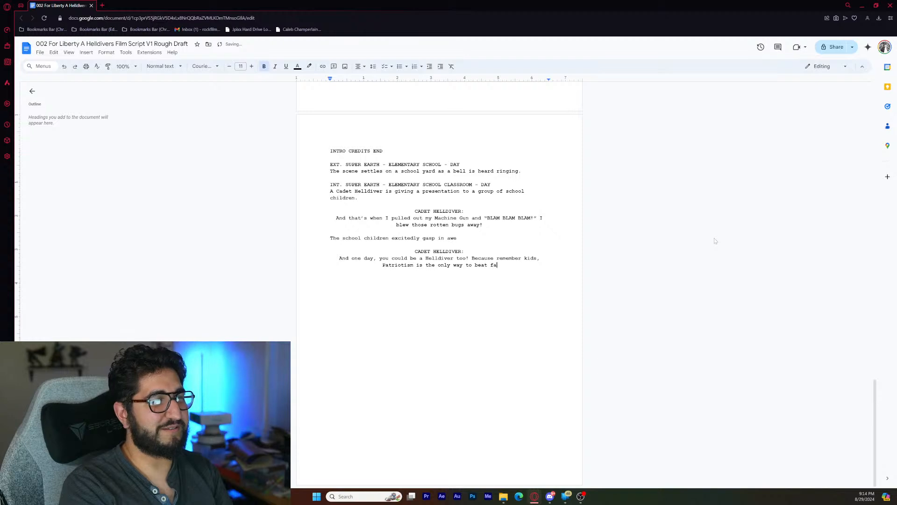
pyautogui.press('BackSpace')
pyautogui.press('BackSpace')
pyautogui.press('BackSpace')
pyautogui.press('BackSpace')
pyautogui.write('scists ')
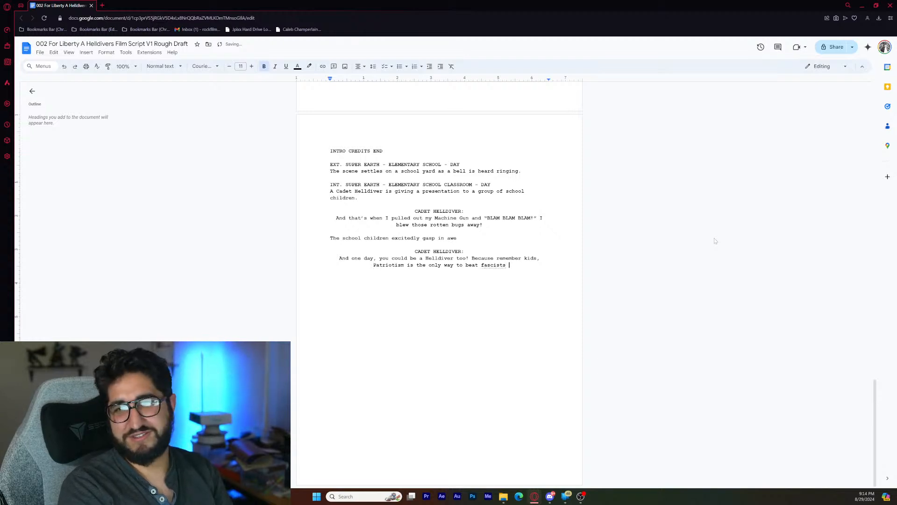
pyautogui.write('and cure c')
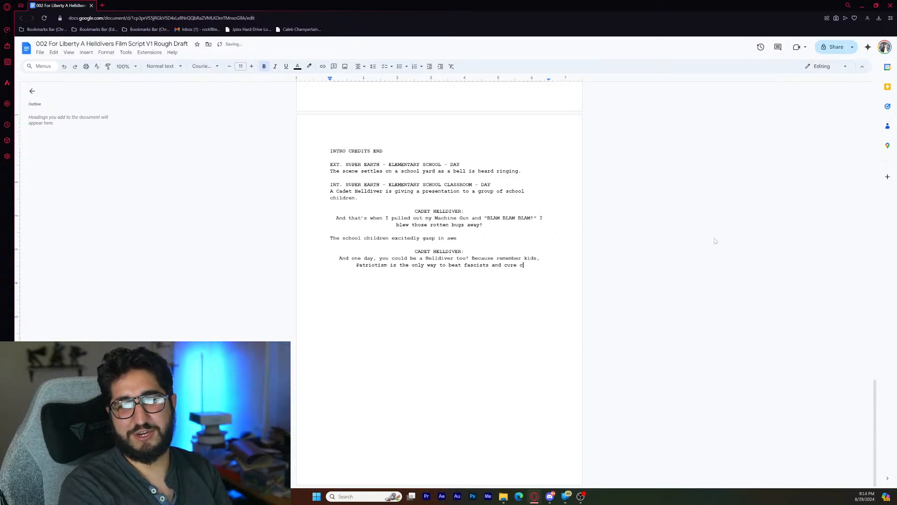
pyautogui.write('ommunist')
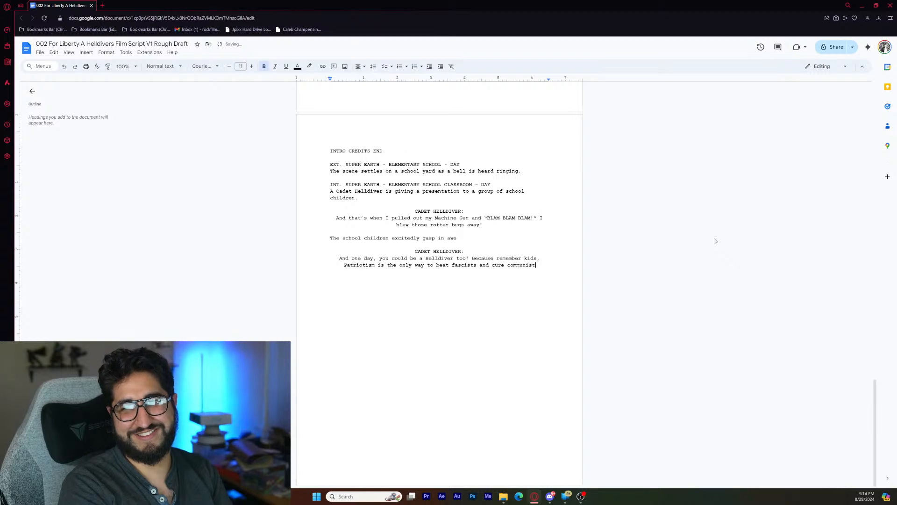
pyautogui.write('s! ')
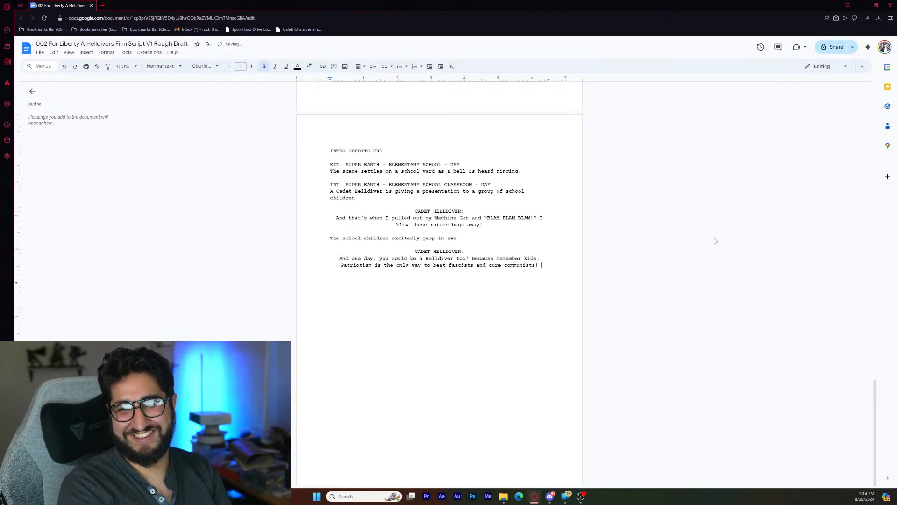
pyautogui.write('For ')
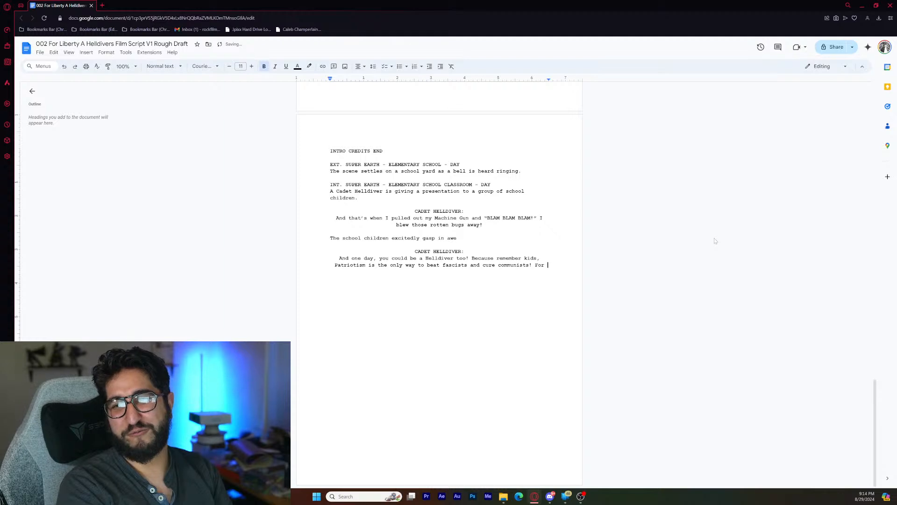
pyautogui.write('managed ')
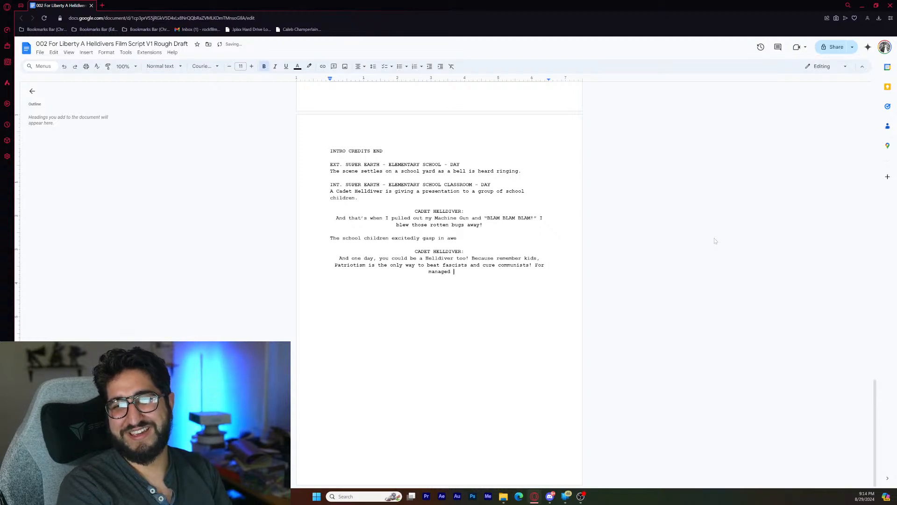
pyautogui.write('democrac')
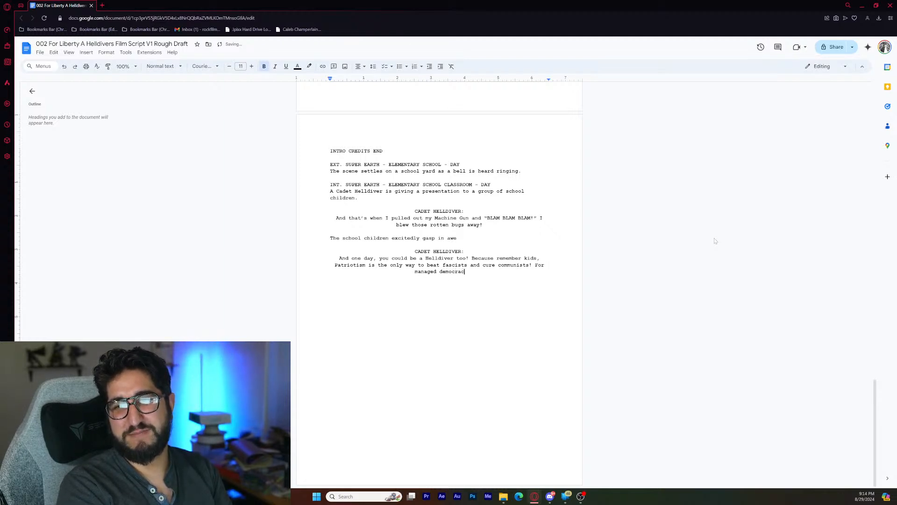
pyautogui.write('y!')
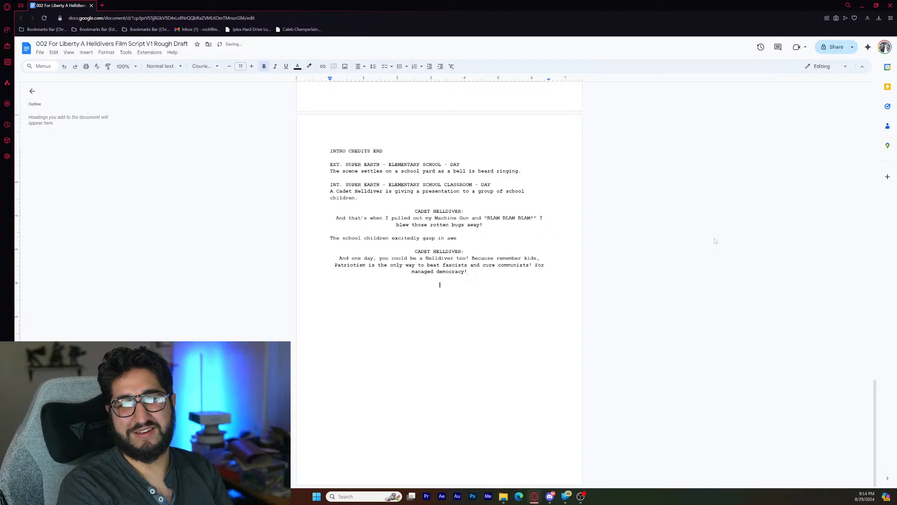
# - Add the left-aligned action line "The children respond in unison" below the speech, separated by a blank line
pyautogui.hotkey('ctrl', 'shift', 'l')
pyautogui.write('The ')
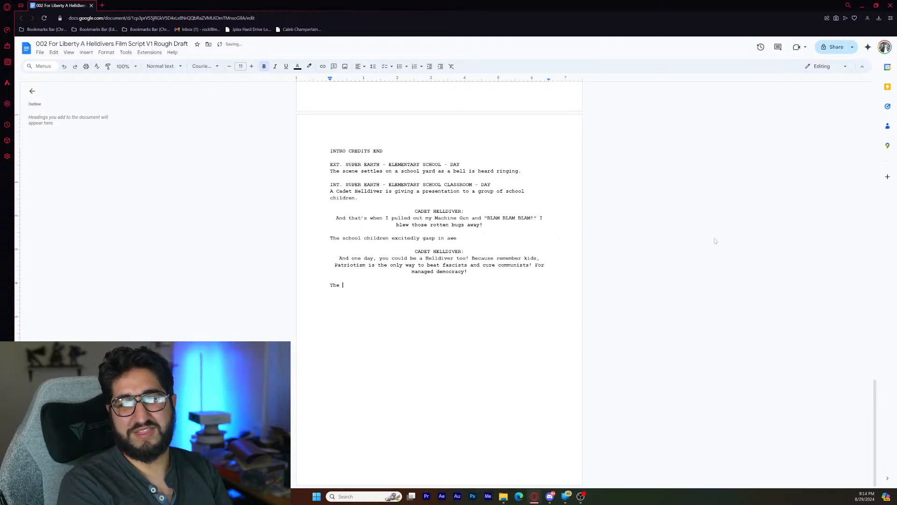
pyautogui.write('children resp')
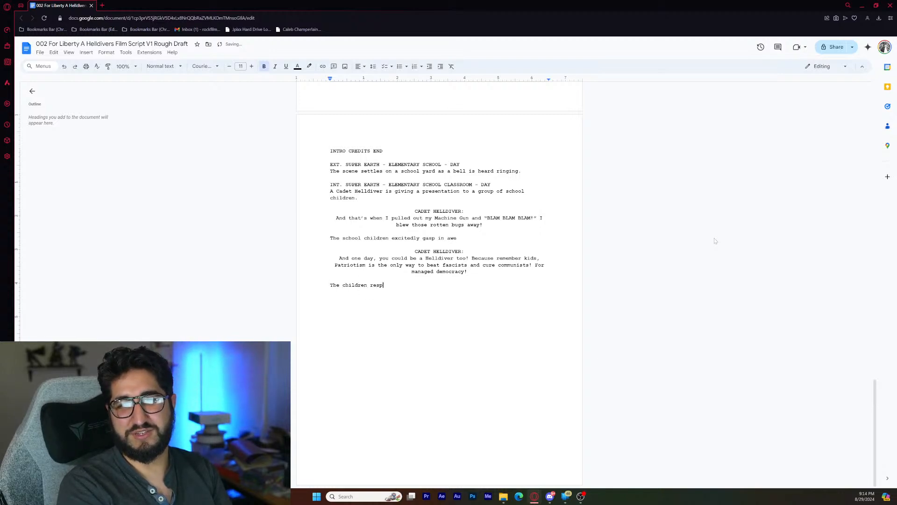
pyautogui.write('ond in unison')
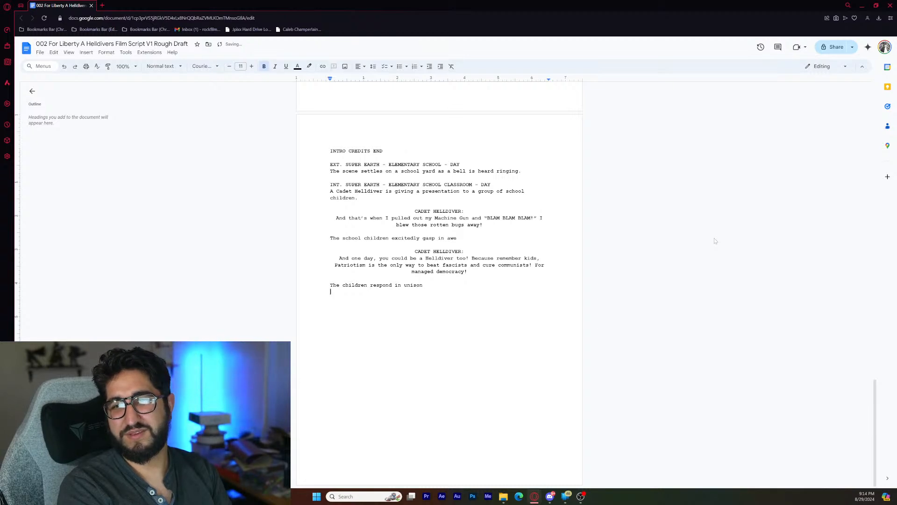
# - Add a centred "SCHOOL CHILDREN:" character cue below the action line, separated by a blank line
pyautogui.press('Return')
pyautogui.write('SCHO')
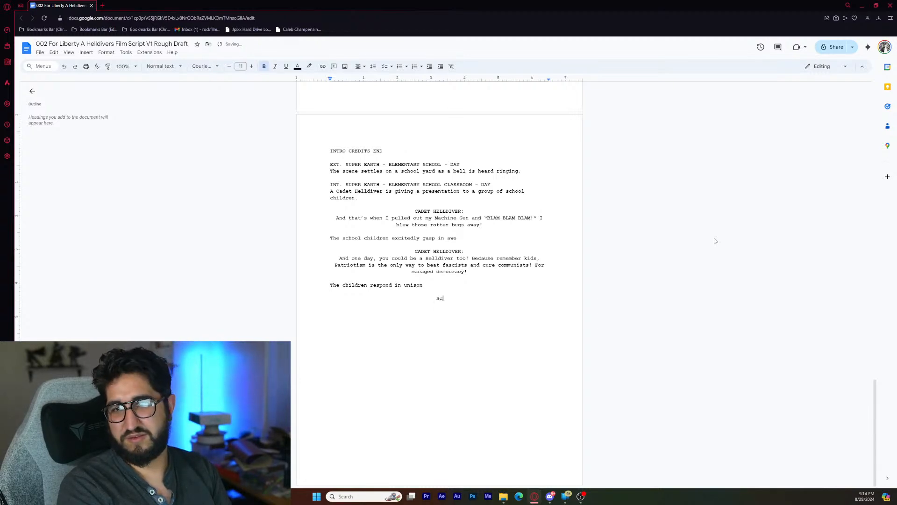
pyautogui.write('OL')
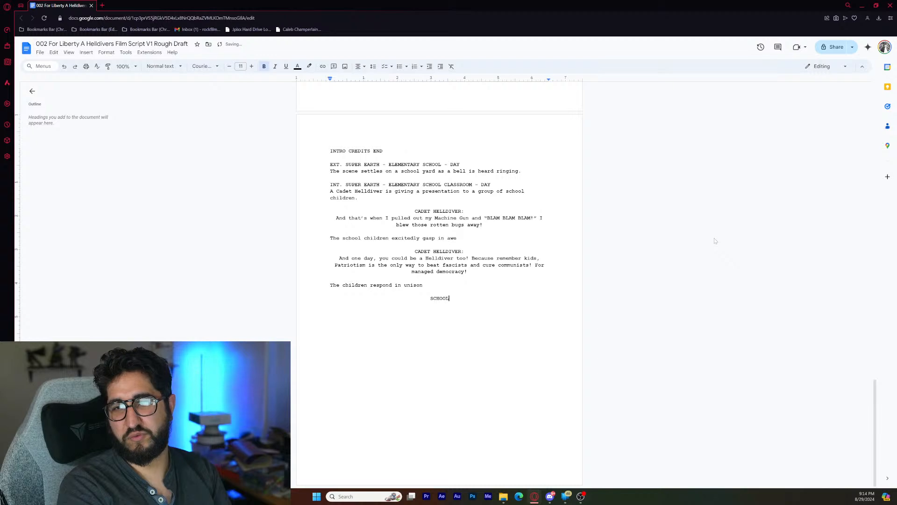
pyautogui.write(' CHILDREN:')
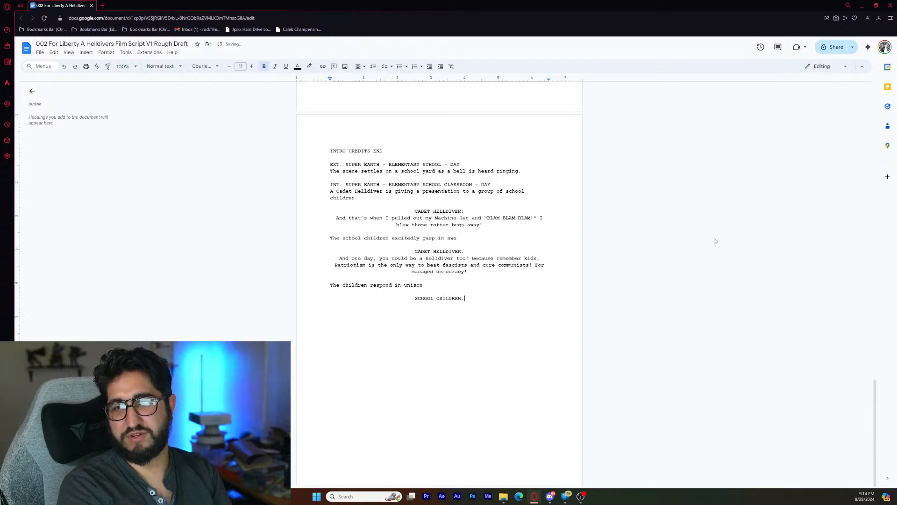
# - Write the centred dialogue "For managed democracy!" under the School Children cue
pyautogui.press('Return')
pyautogui.write('For')
pyautogui.write('ma')
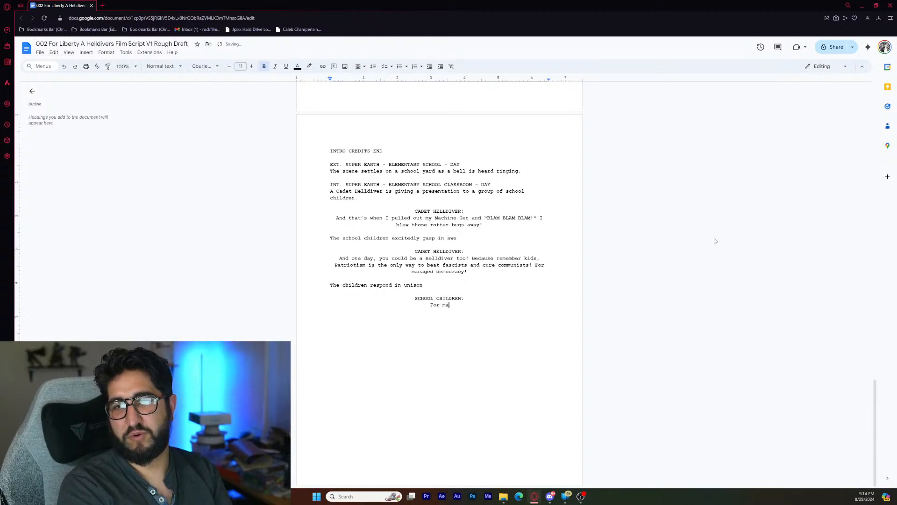
pyautogui.write('naged democra')
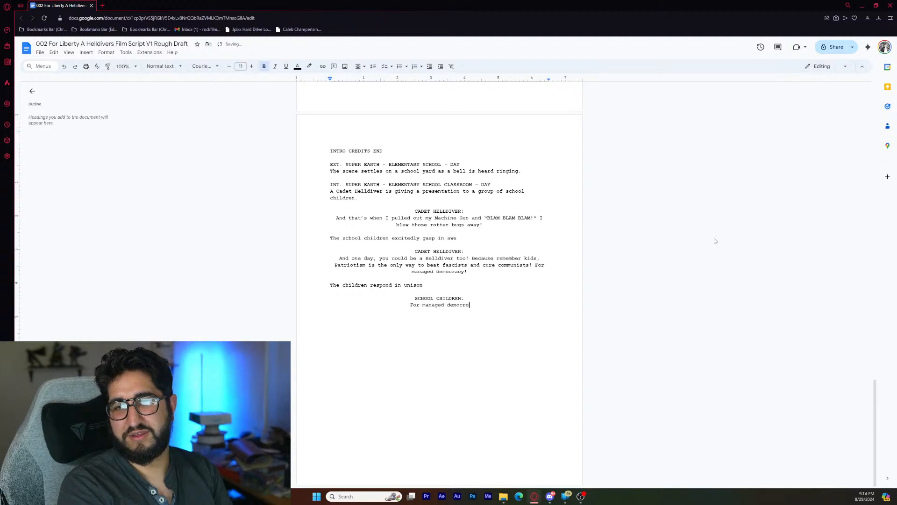
pyautogui.press('BackSpace')
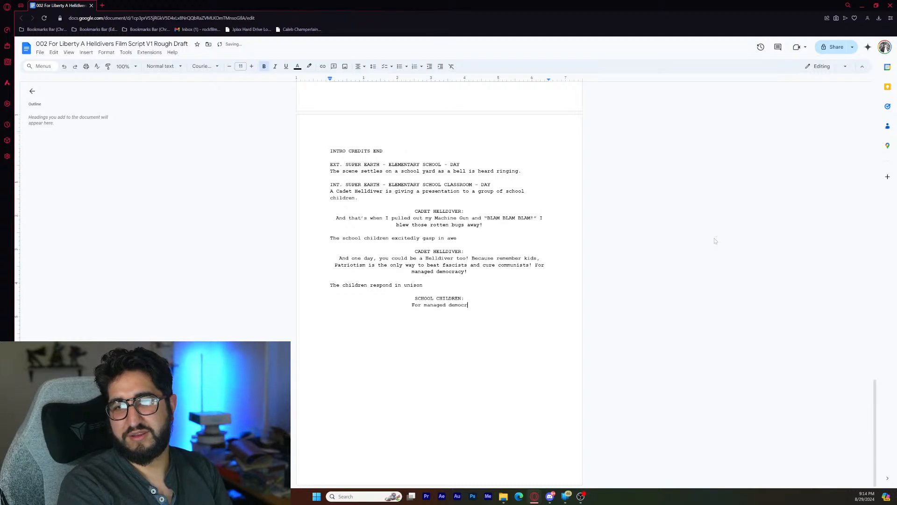
pyautogui.write('ac')
pyautogui.press('BackSpace')
pyautogui.write('c')
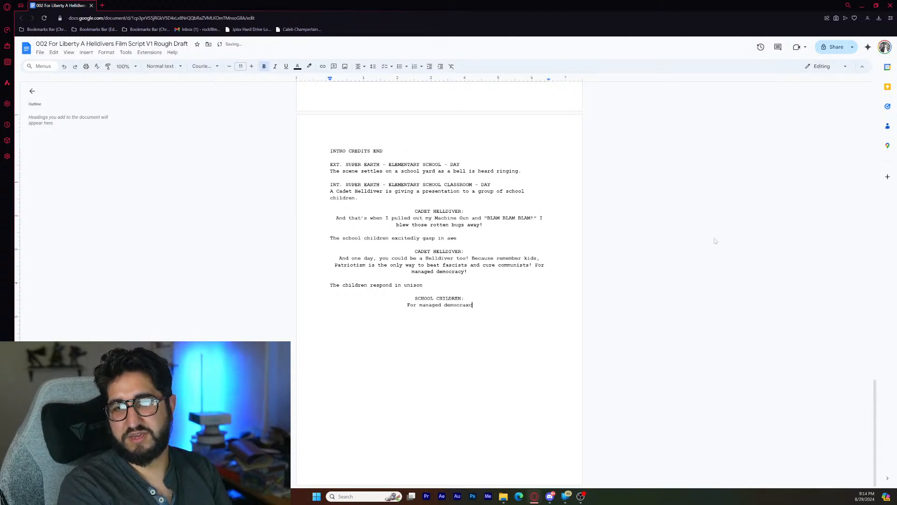
pyautogui.write('y!')
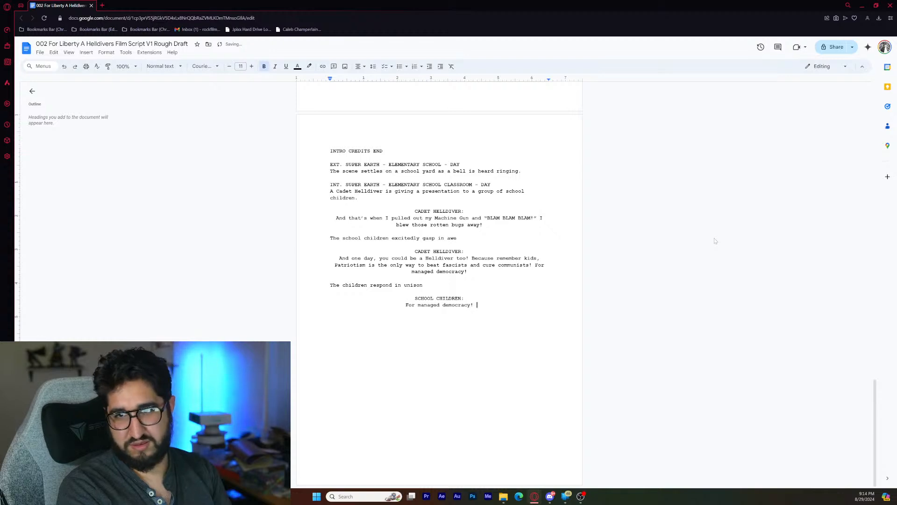
# - Add the left-aligned action line "Suddenly, a Pelican drop ship lands outside of the school window." below the children's dialogue, followed by a blank line
pyautogui.press('Return')
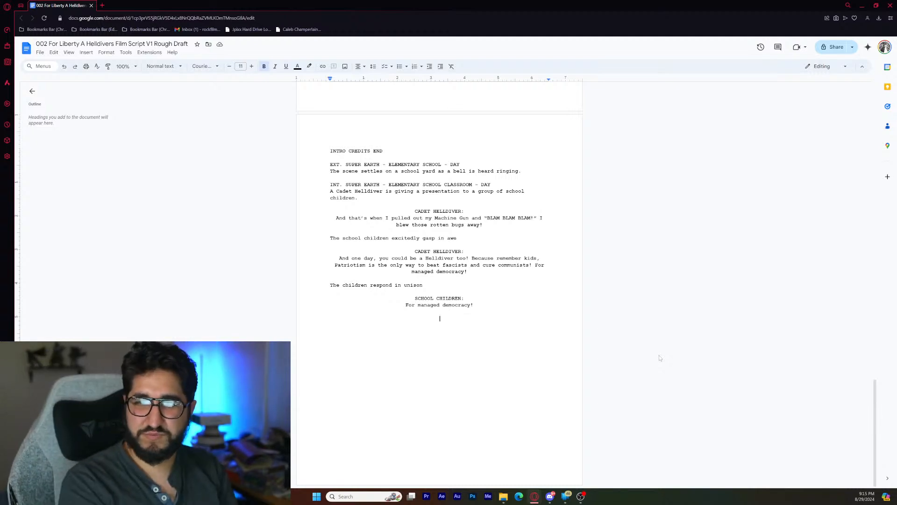
pyautogui.hotkey('ctrl', 'shift', 'l')
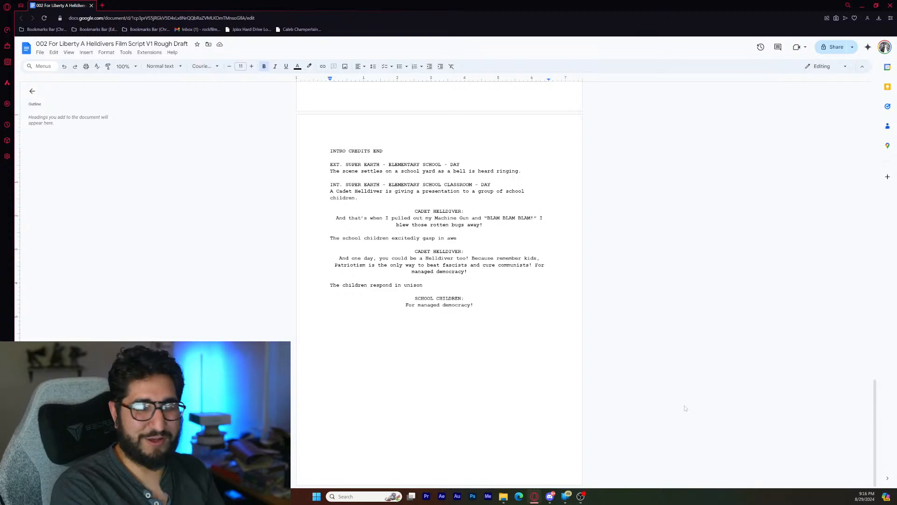
pyautogui.write('Suddenl')
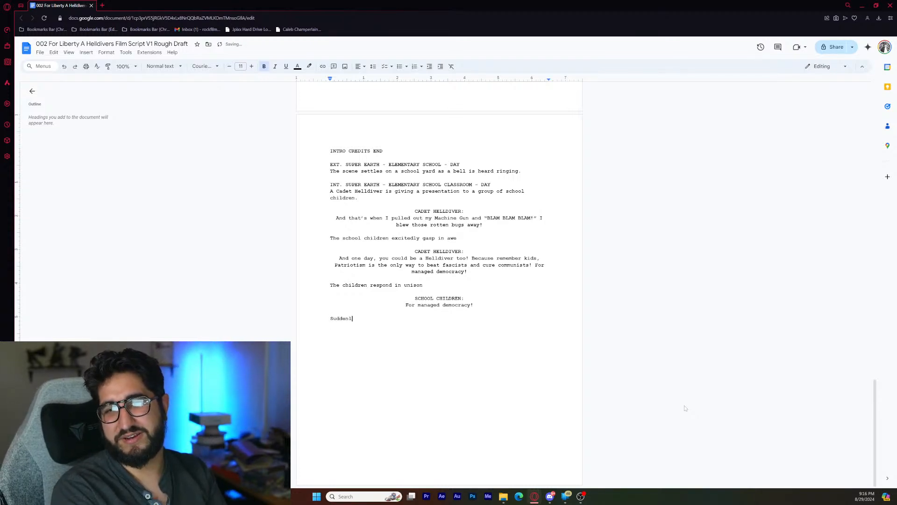
pyautogui.write('y, a ')
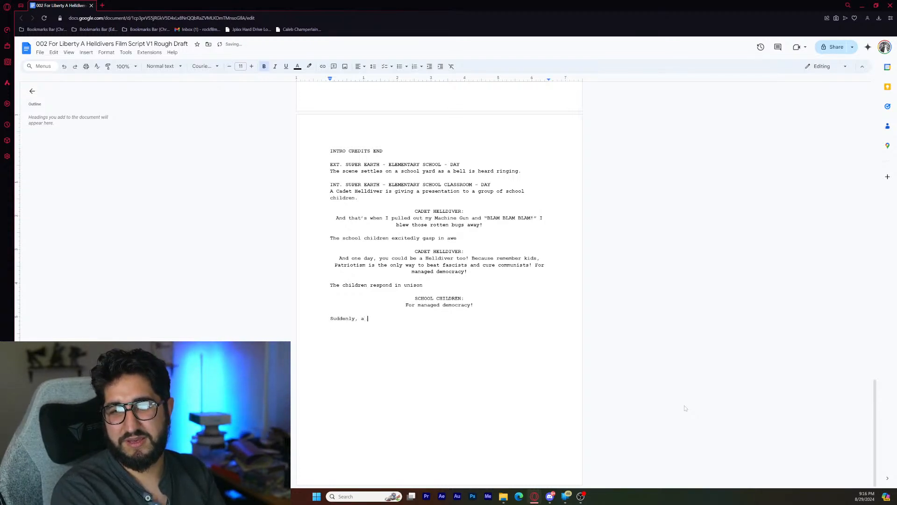
pyautogui.write('Pelican ')
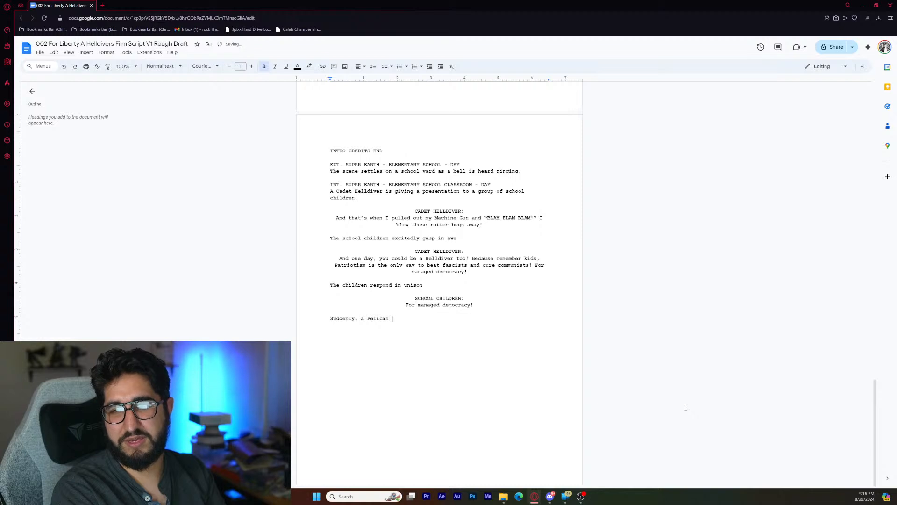
pyautogui.write('drop')
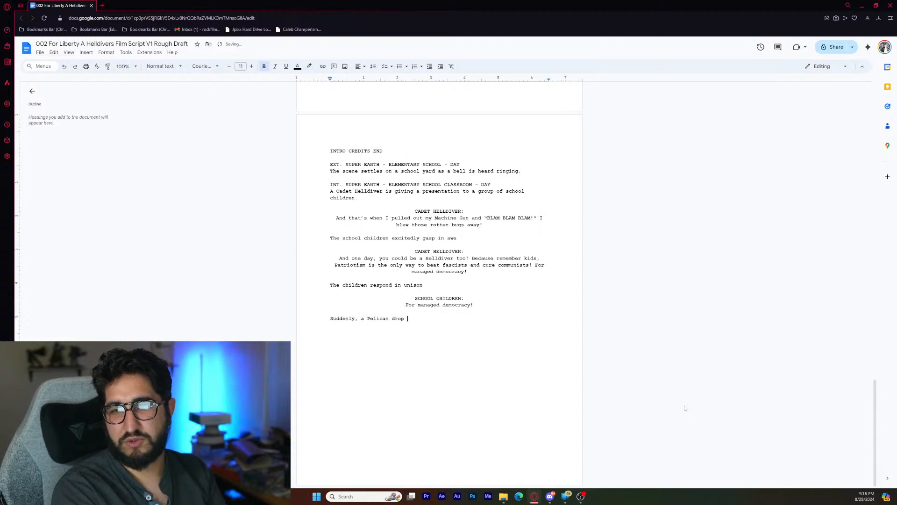
pyautogui.write(' ship')
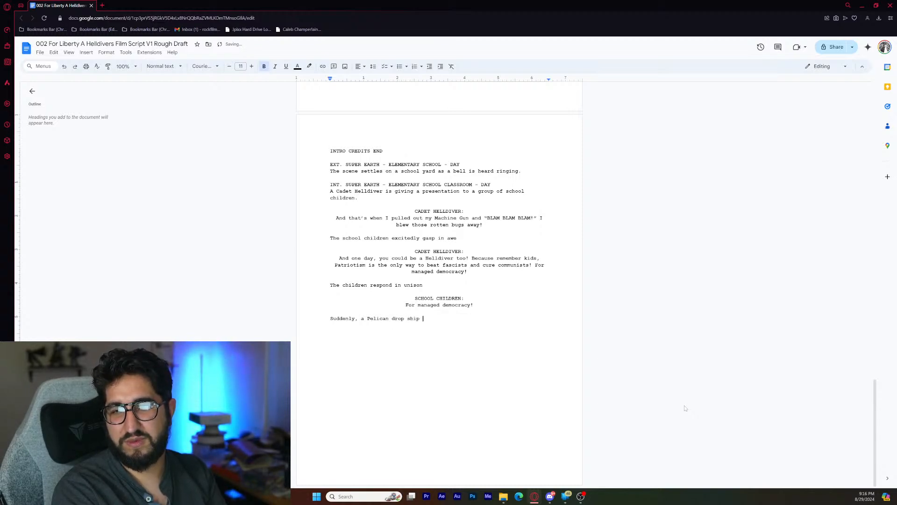
pyautogui.write(' lands outside of')
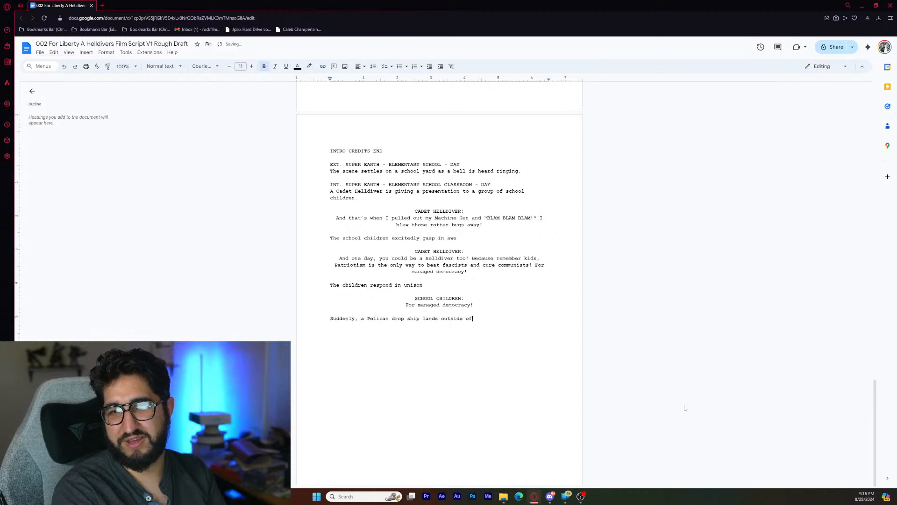
pyautogui.write(' the school wind')
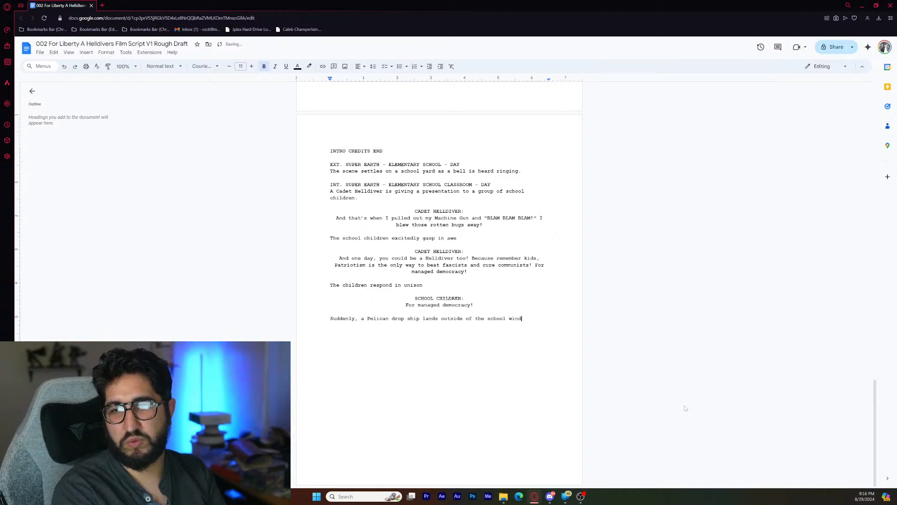
pyautogui.write('ow')
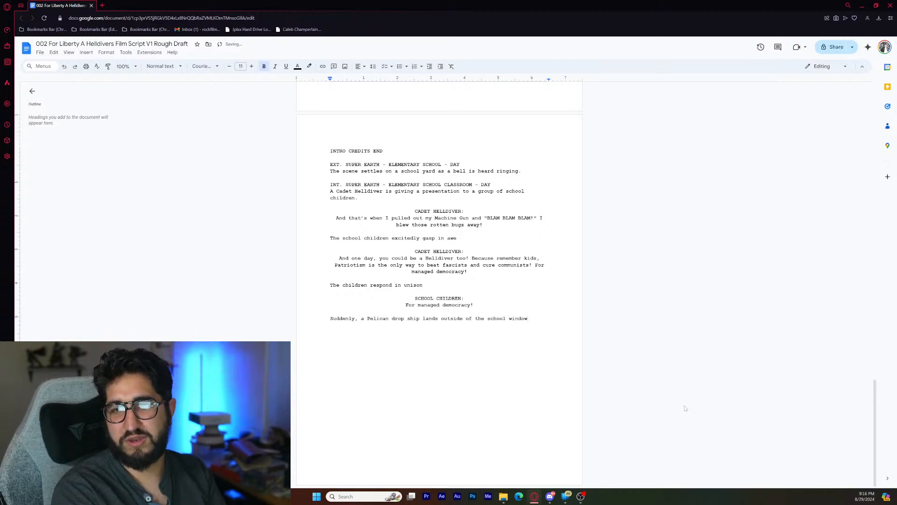
pyautogui.write('.')
pyautogui.press('Return')
pyautogui.press('Return')
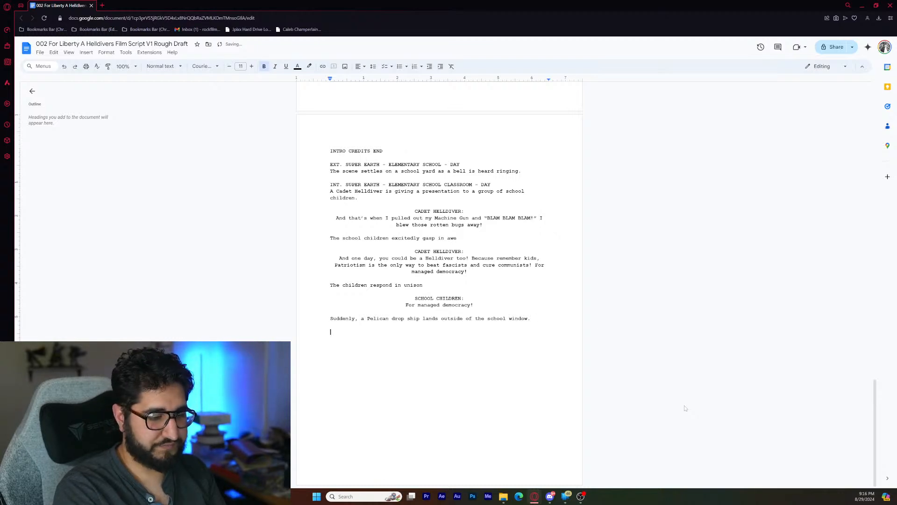
# - Add the action line "The children are amazed!" directly under the Pelican drop ship line, followed by a blank line
pyautogui.press('BackSpace')
pyautogui.write('The chi')
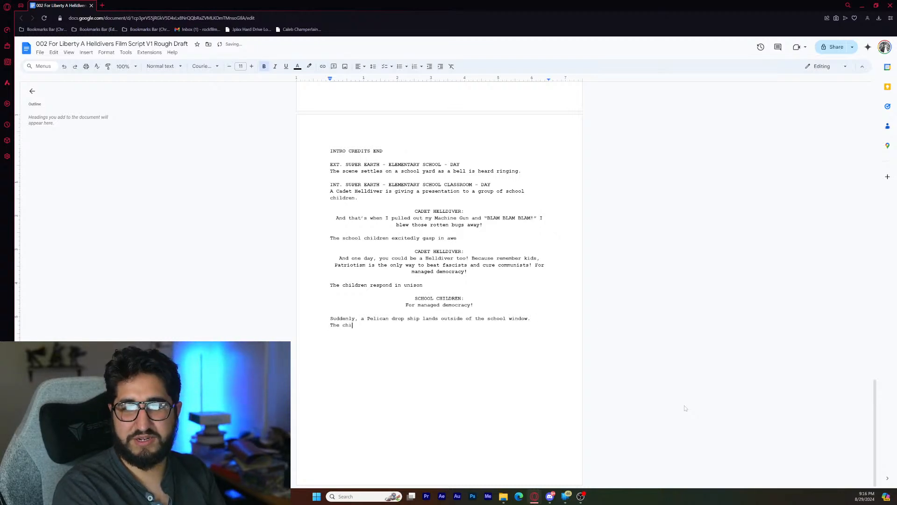
pyautogui.write('ldren are ')
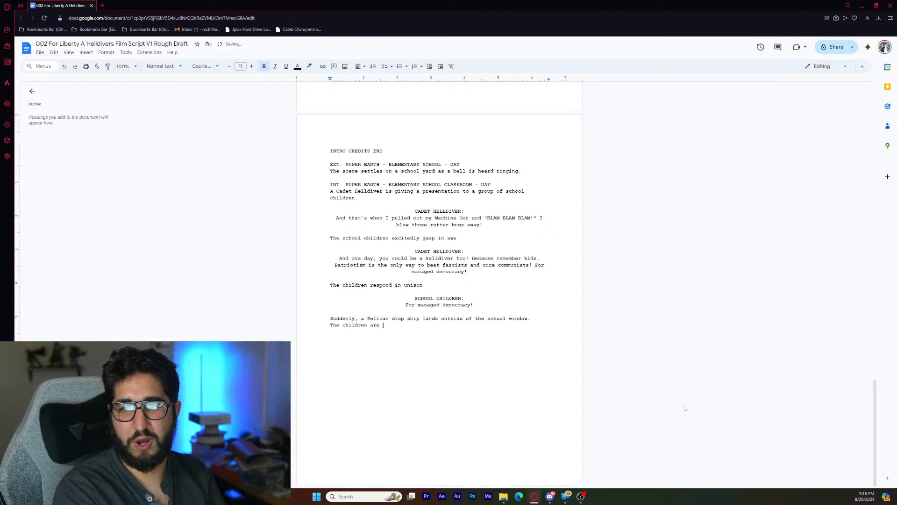
pyautogui.write('amazed')
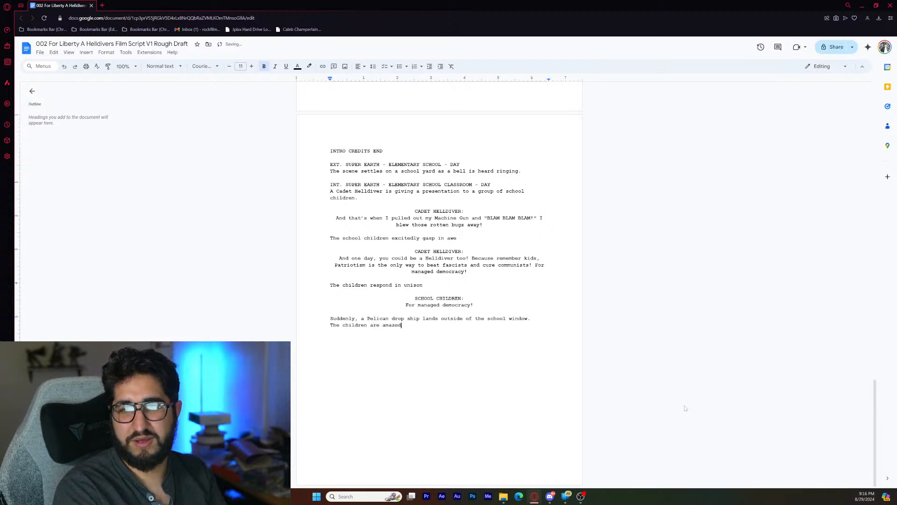
pyautogui.write('!')
pyautogui.press('Return')
pyautogui.press('Return')
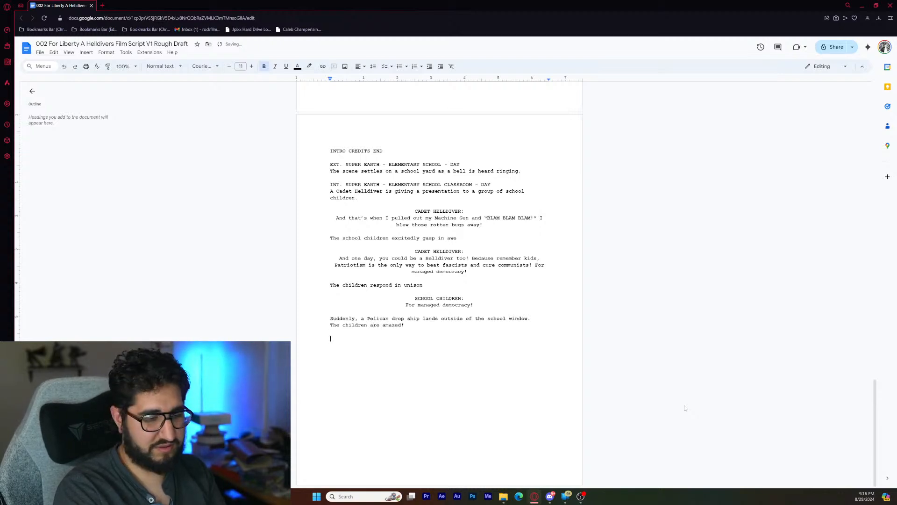
# - Add a centred "CADET HELLDIVER:" character cue below the action lines
pyautogui.write('CADEN')
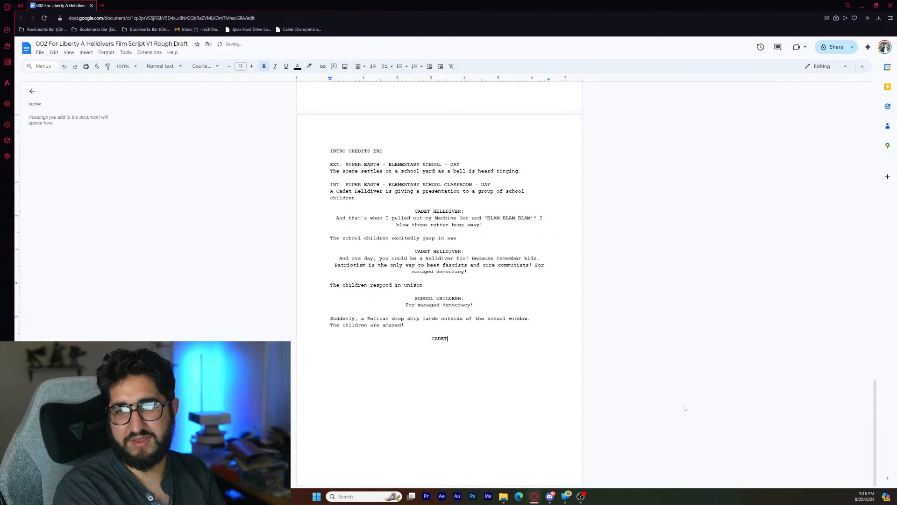
pyautogui.write(' HELLDIVER')
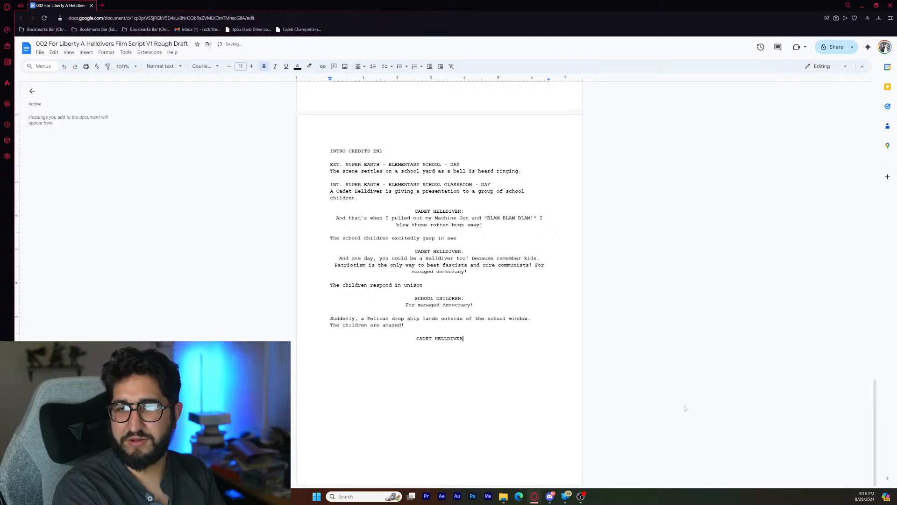
pyautogui.write(':')
pyautogui.press('Return')
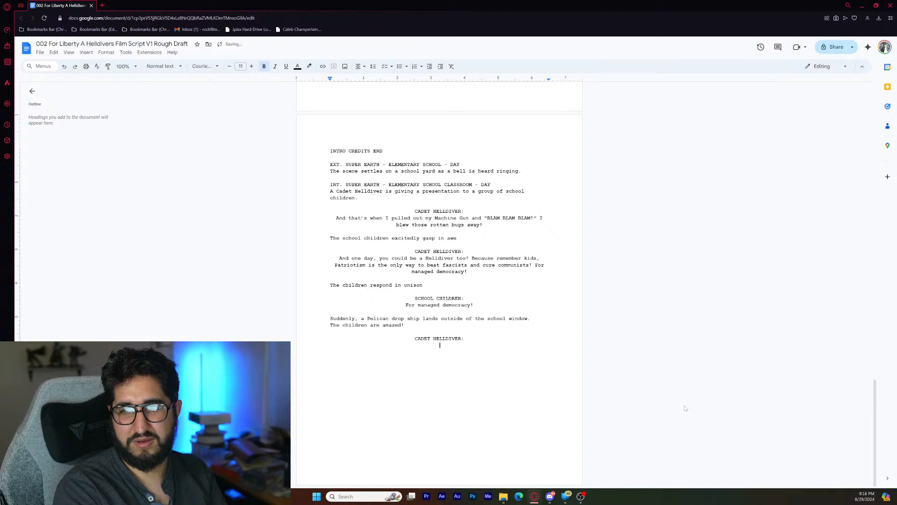
# - Write the centred dialogue "Oh! There's my ride! Gotta get to my Super Destroyer." and start a left-aligned line below it after a blank line
pyautogui.write('Oh! Ther')
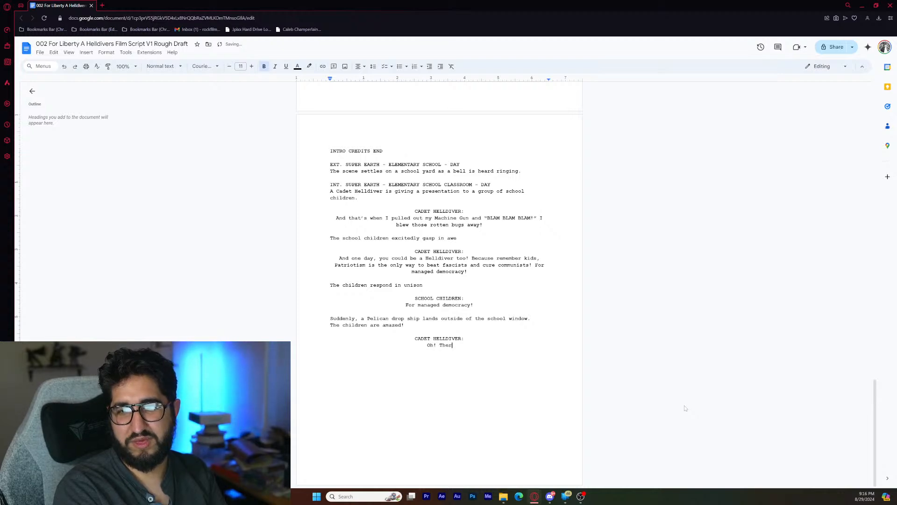
pyautogui.write("e's my ride! ")
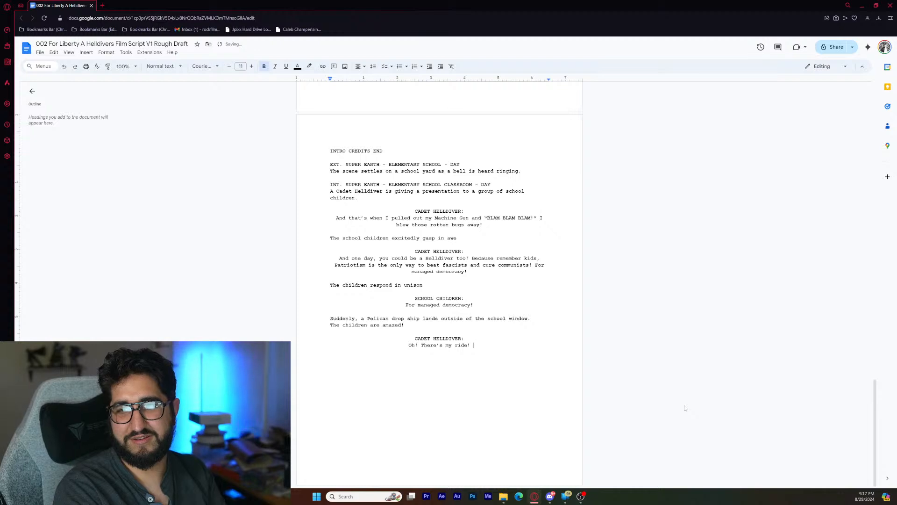
pyautogui.write('Go')
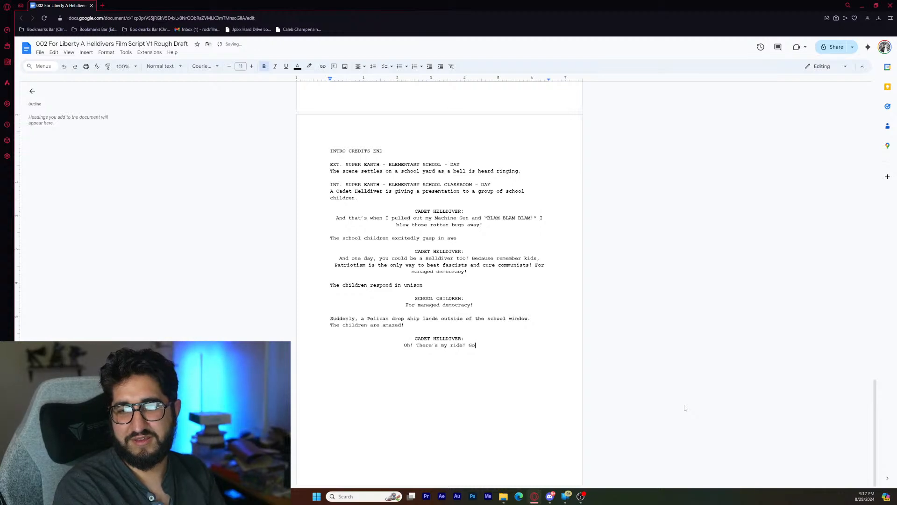
pyautogui.write('tta ge')
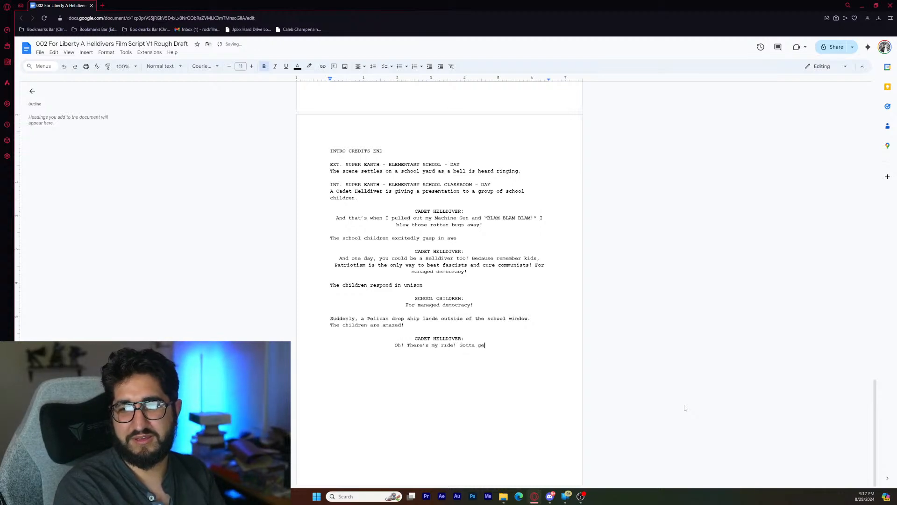
pyautogui.write('t')
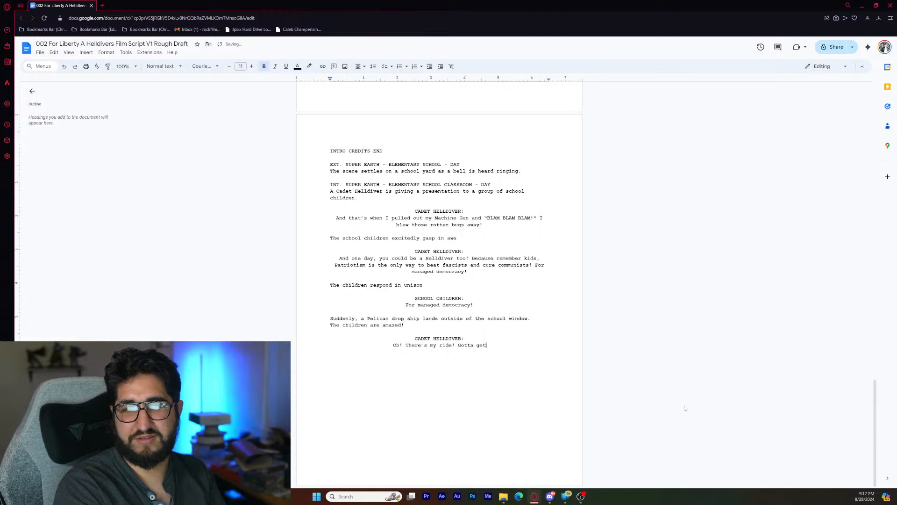
pyautogui.write(' to')
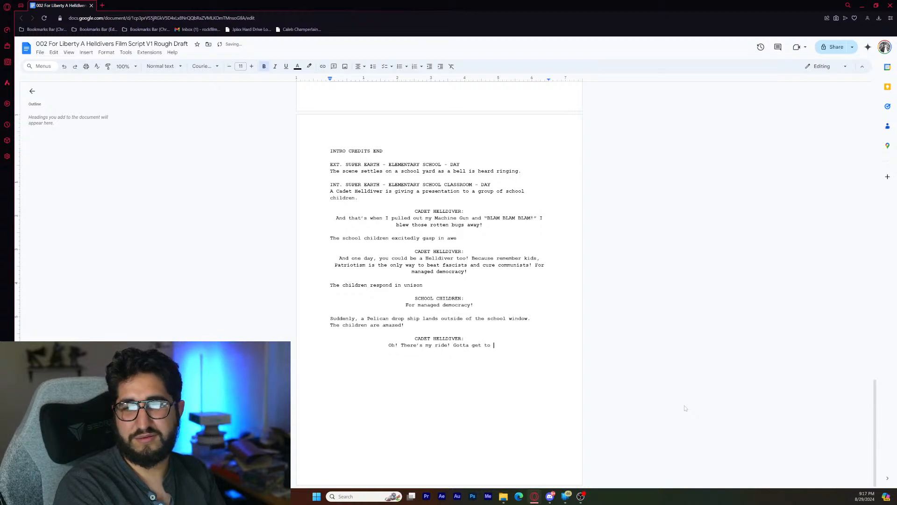
pyautogui.write(' my Su')
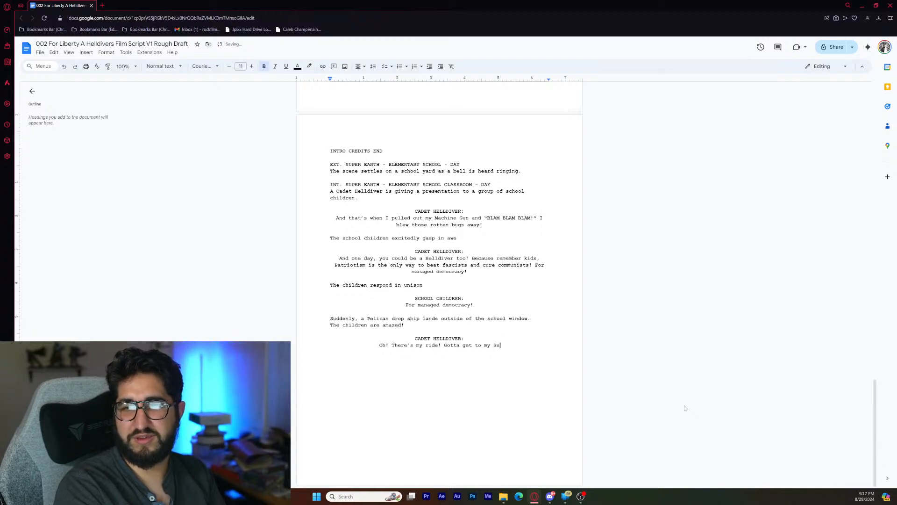
pyautogui.write('per')
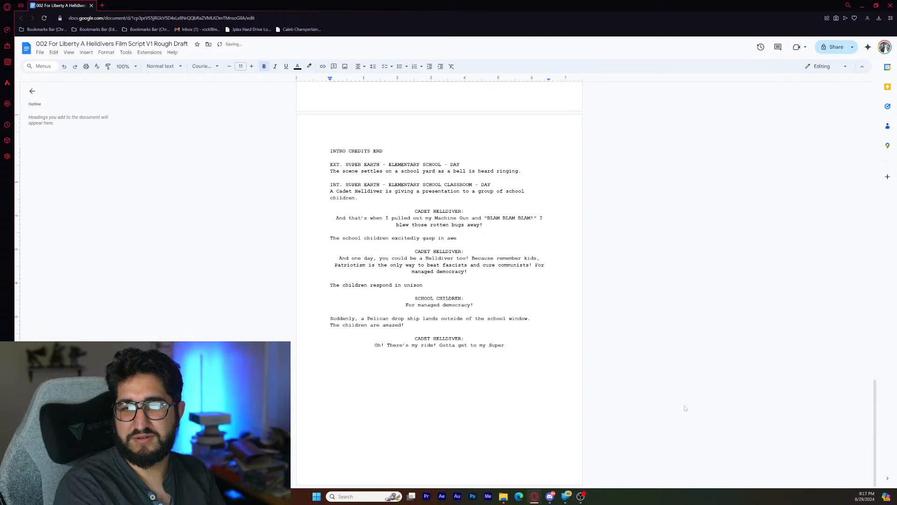
pyautogui.write(' D')
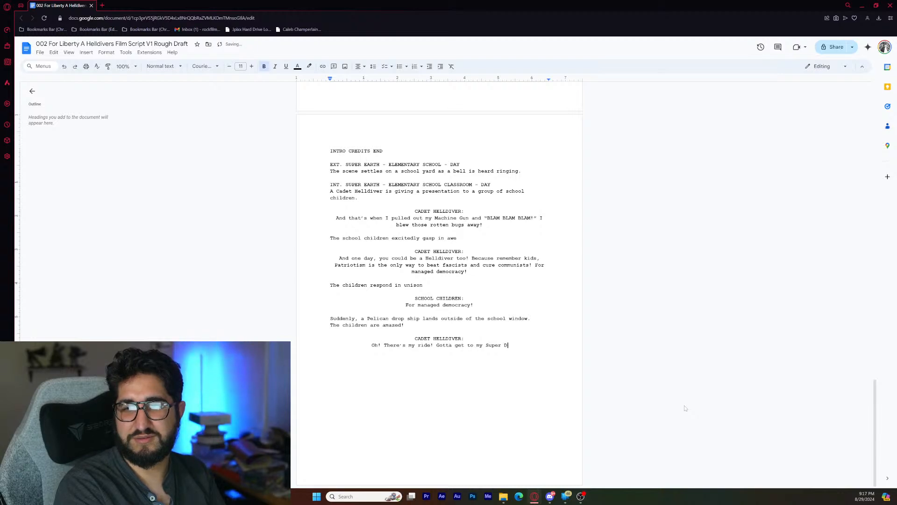
pyautogui.write('estroyer')
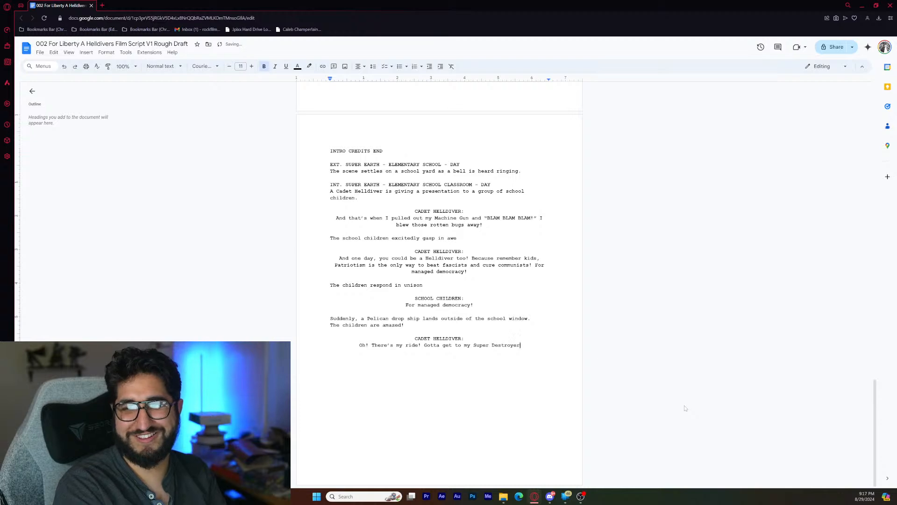
pyautogui.write('.')
pyautogui.press('BackSpace')
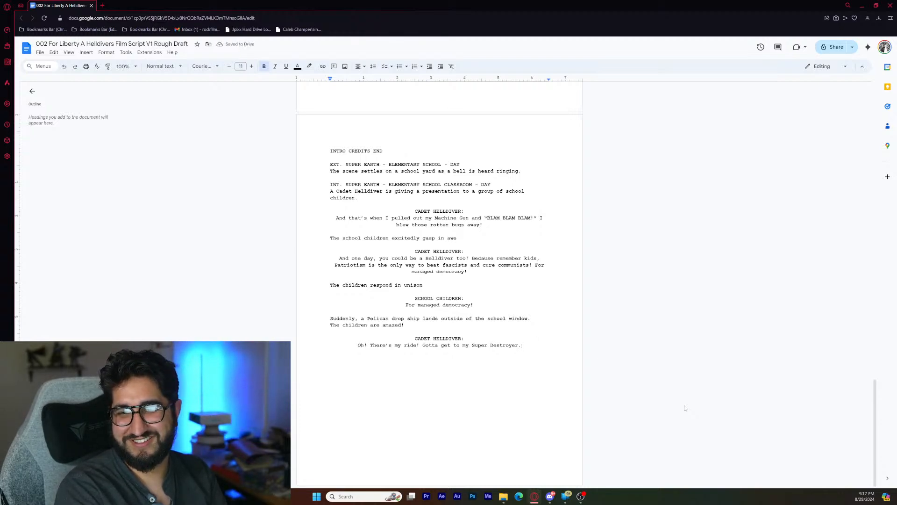
pyautogui.press('Return')
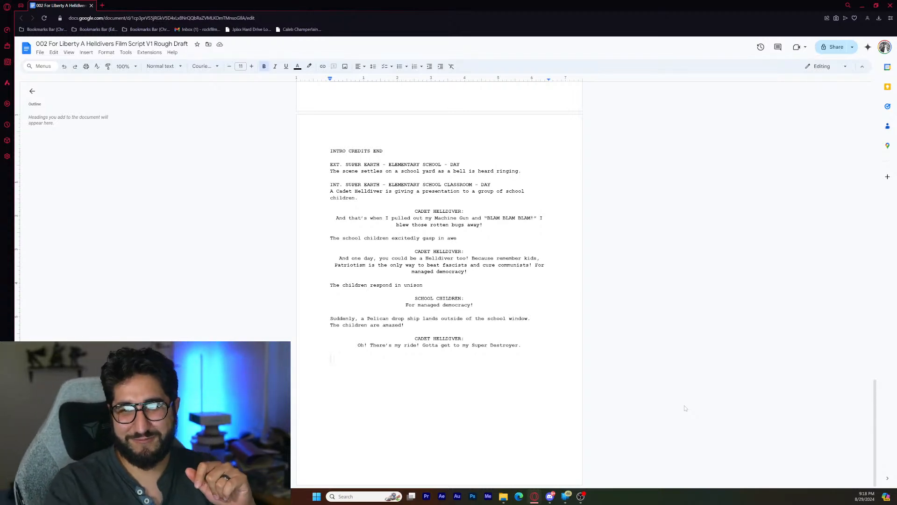
# - Review the script written so far, from the extraction point scene through the elementary school classroom scene
pyautogui.scroll(4, 659, 405)
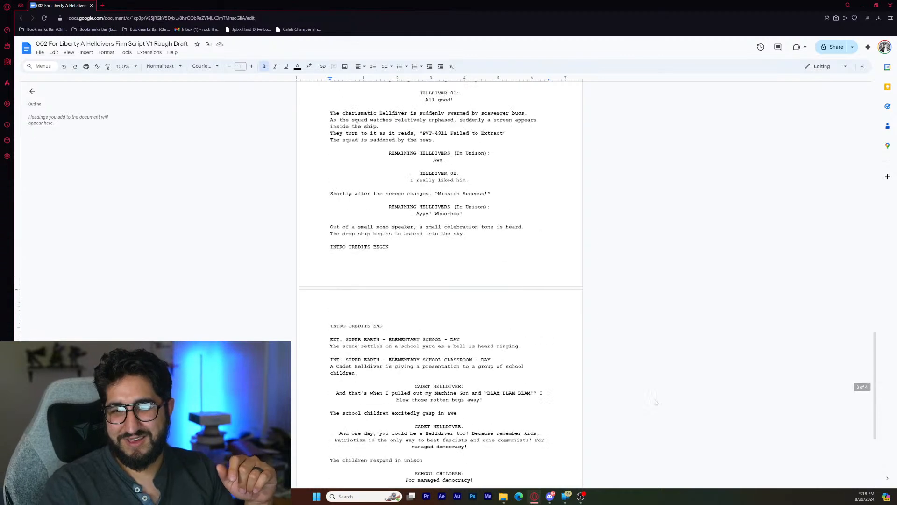
pyautogui.scroll(-4, 652, 411)
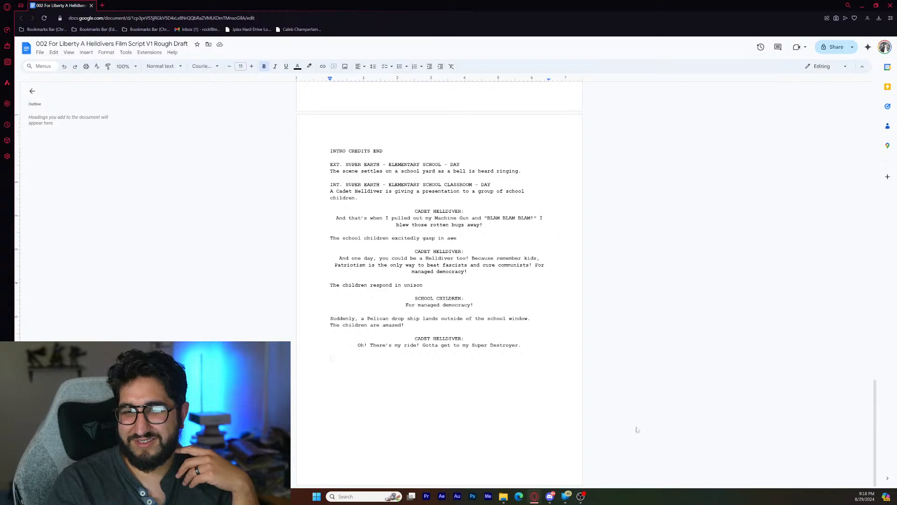
pyautogui.scroll(3, 613, 430)
pyautogui.scroll(14, 613, 432)
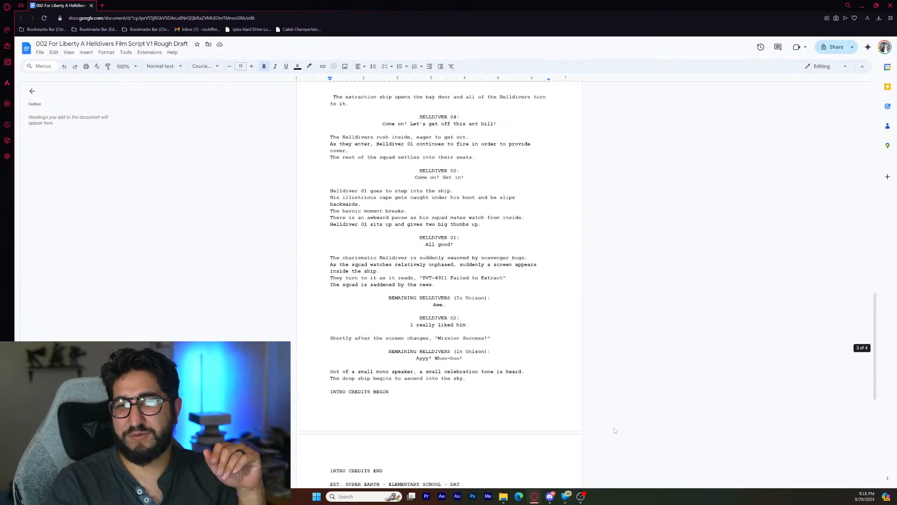
pyautogui.scroll(4, 613, 434)
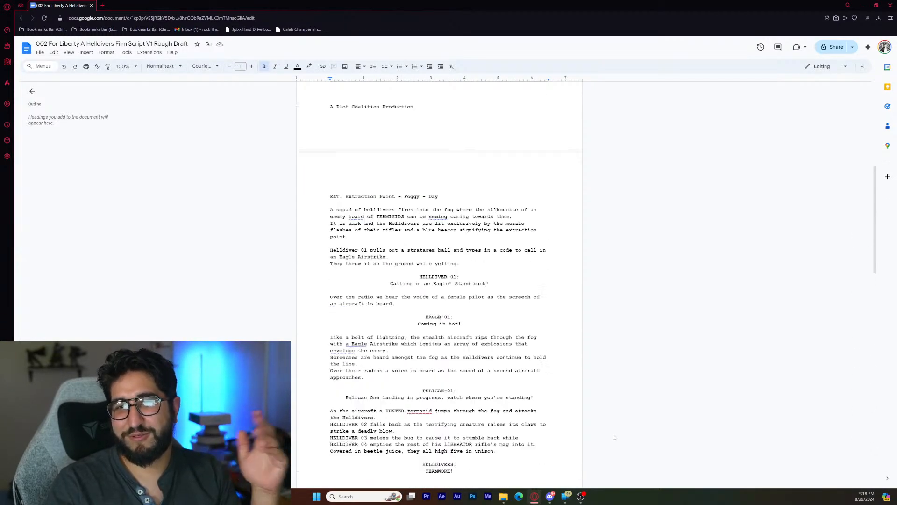
pyautogui.scroll(-12, 614, 437)
pyautogui.scroll(-8, 614, 439)
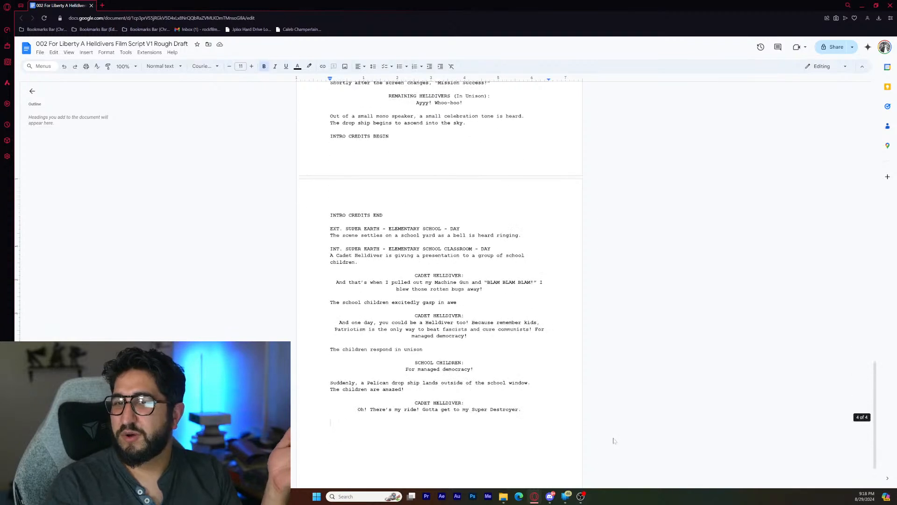